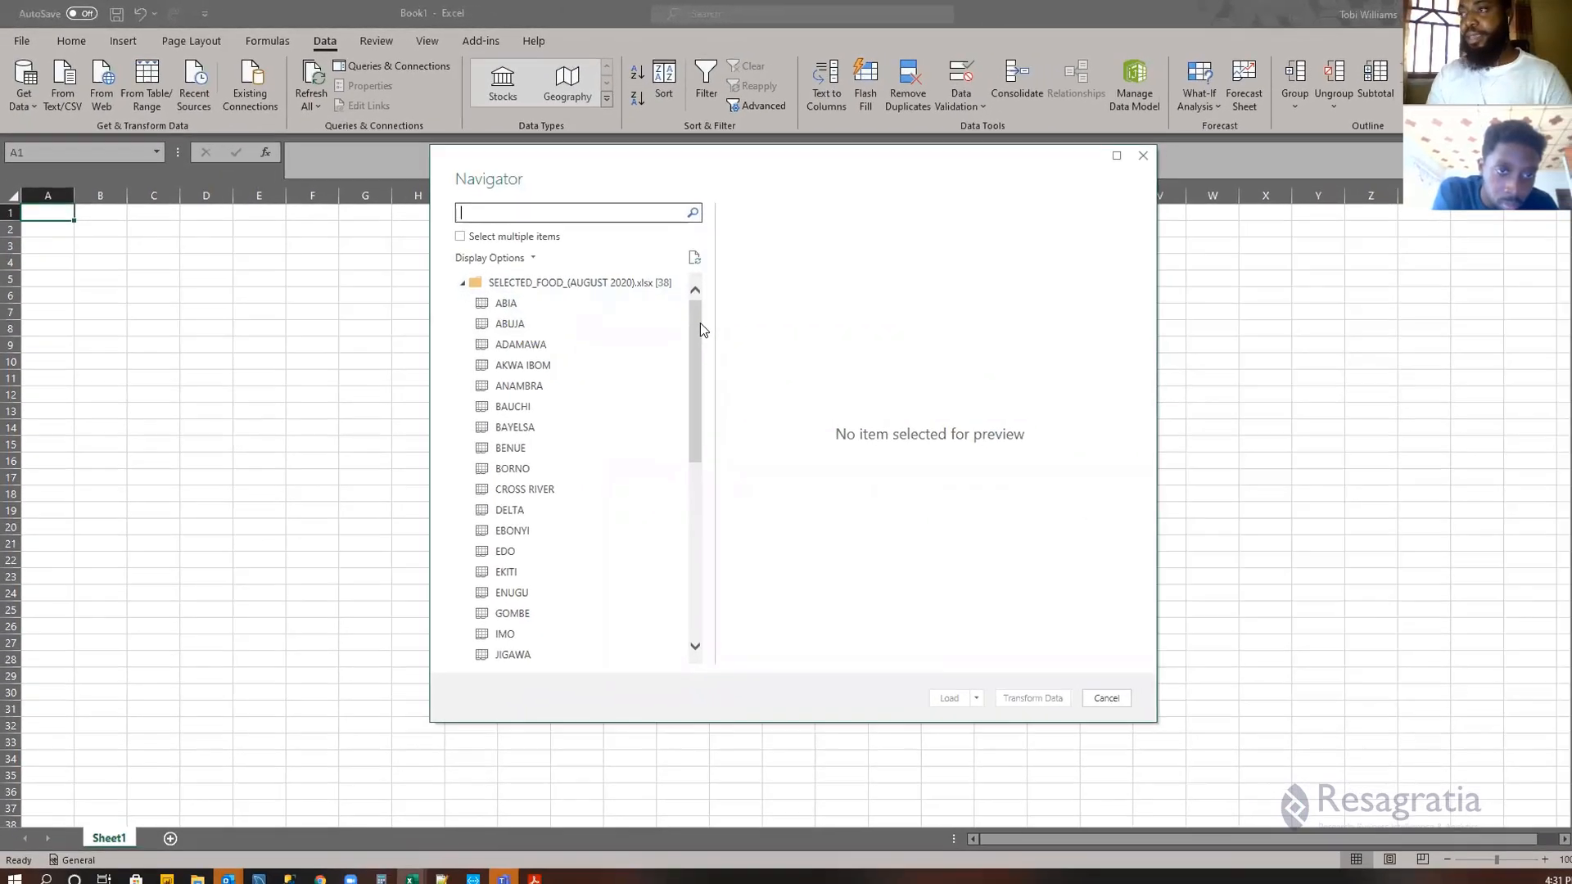
Open the entire SELECTED_FOOD_(AUGUST 2020).xlsx workbook, rather than a single sheet, for transformation in Power Query Editor.
left_click_drag(700, 323, 696, 551)
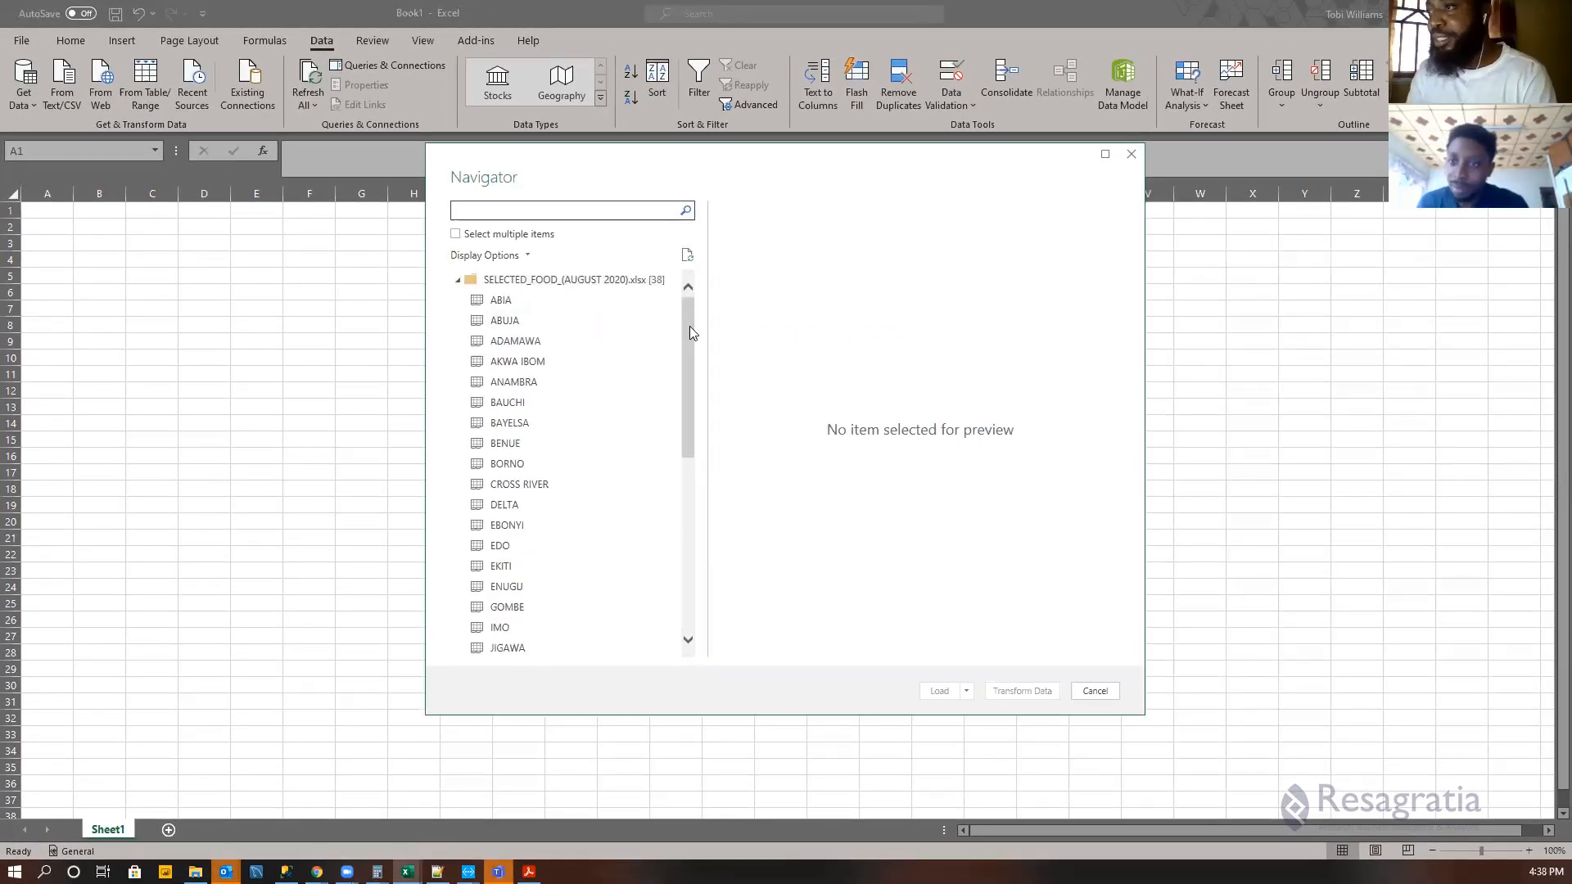
mouse_move(689, 326)
left_mouse_down()
mouse_move(688, 506)
mouse_move(690, 299)
left_mouse_up()
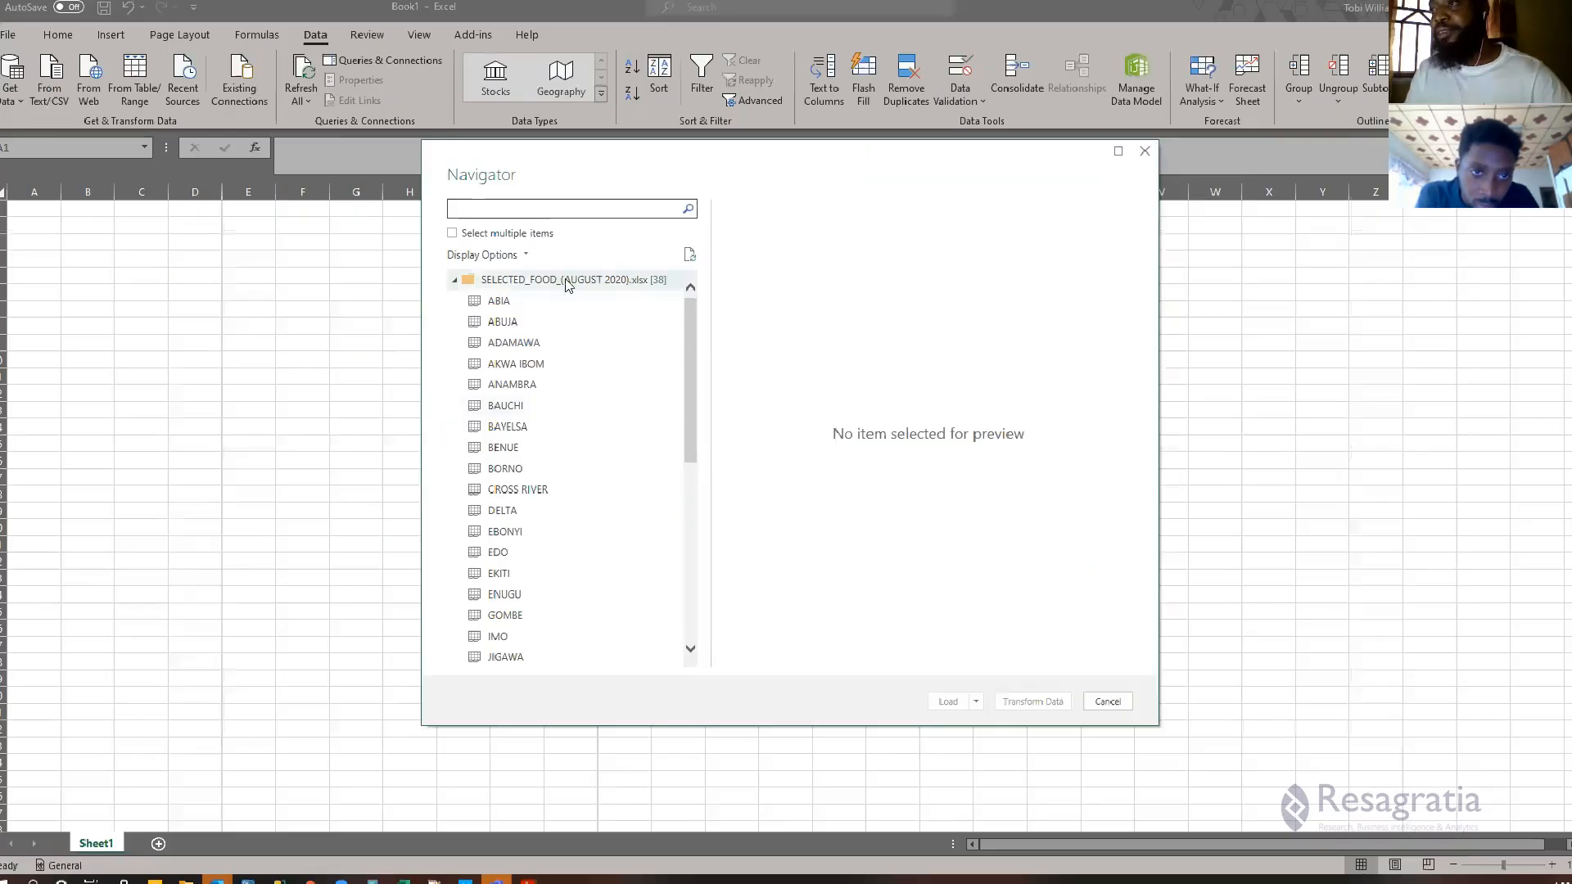
right_click(568, 284)
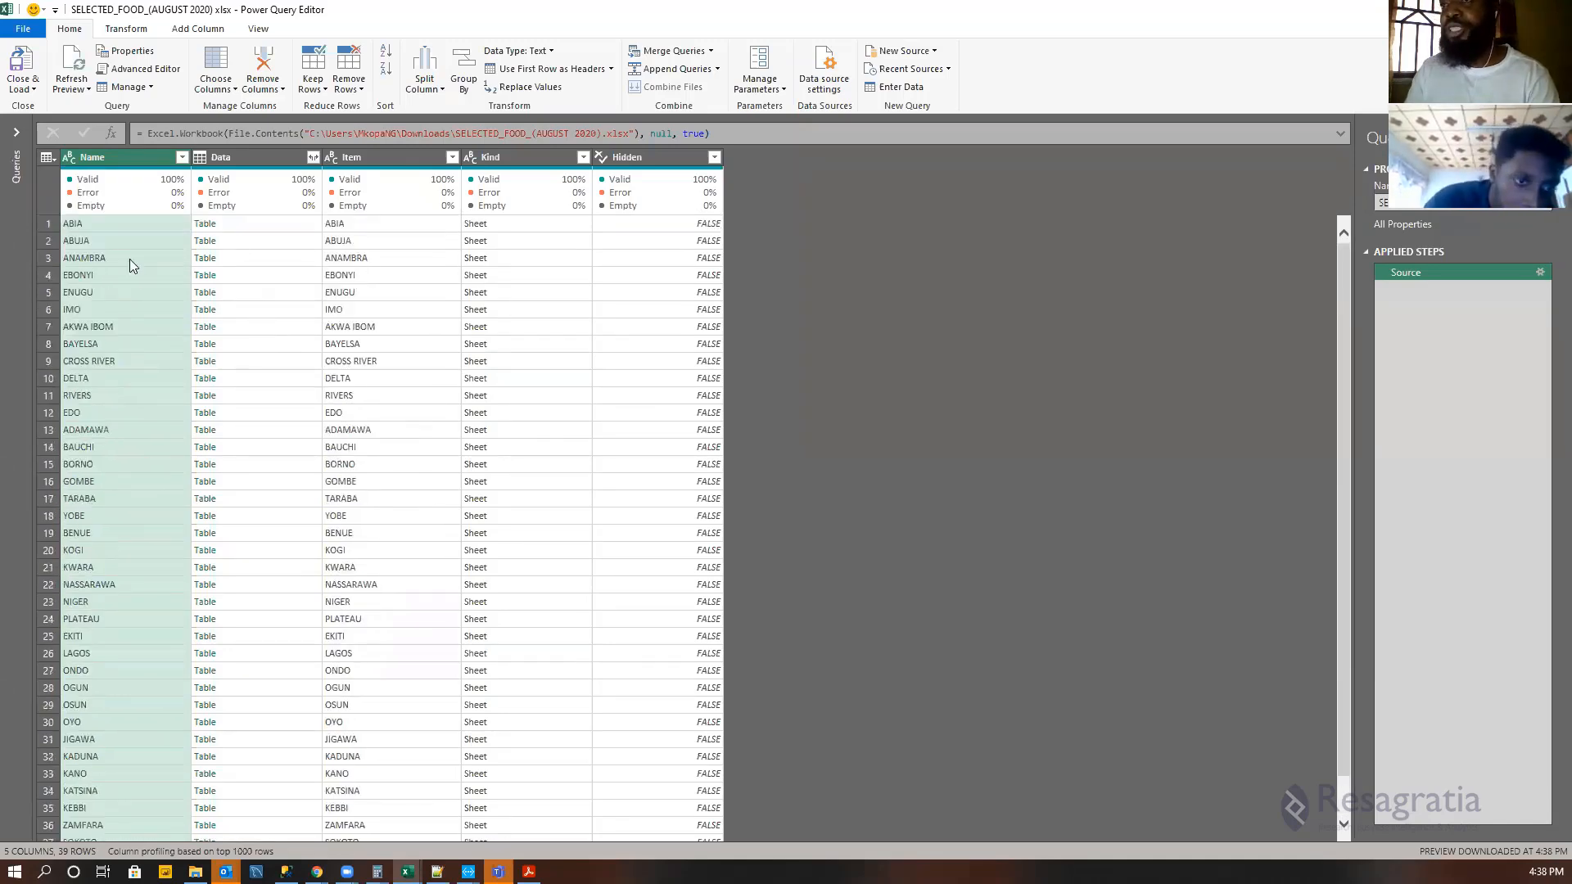
Preview the nested table for ABIA in an enlarged preview area and inspect its columns from first to last.
left_click(112, 220)
left_click(107, 253)
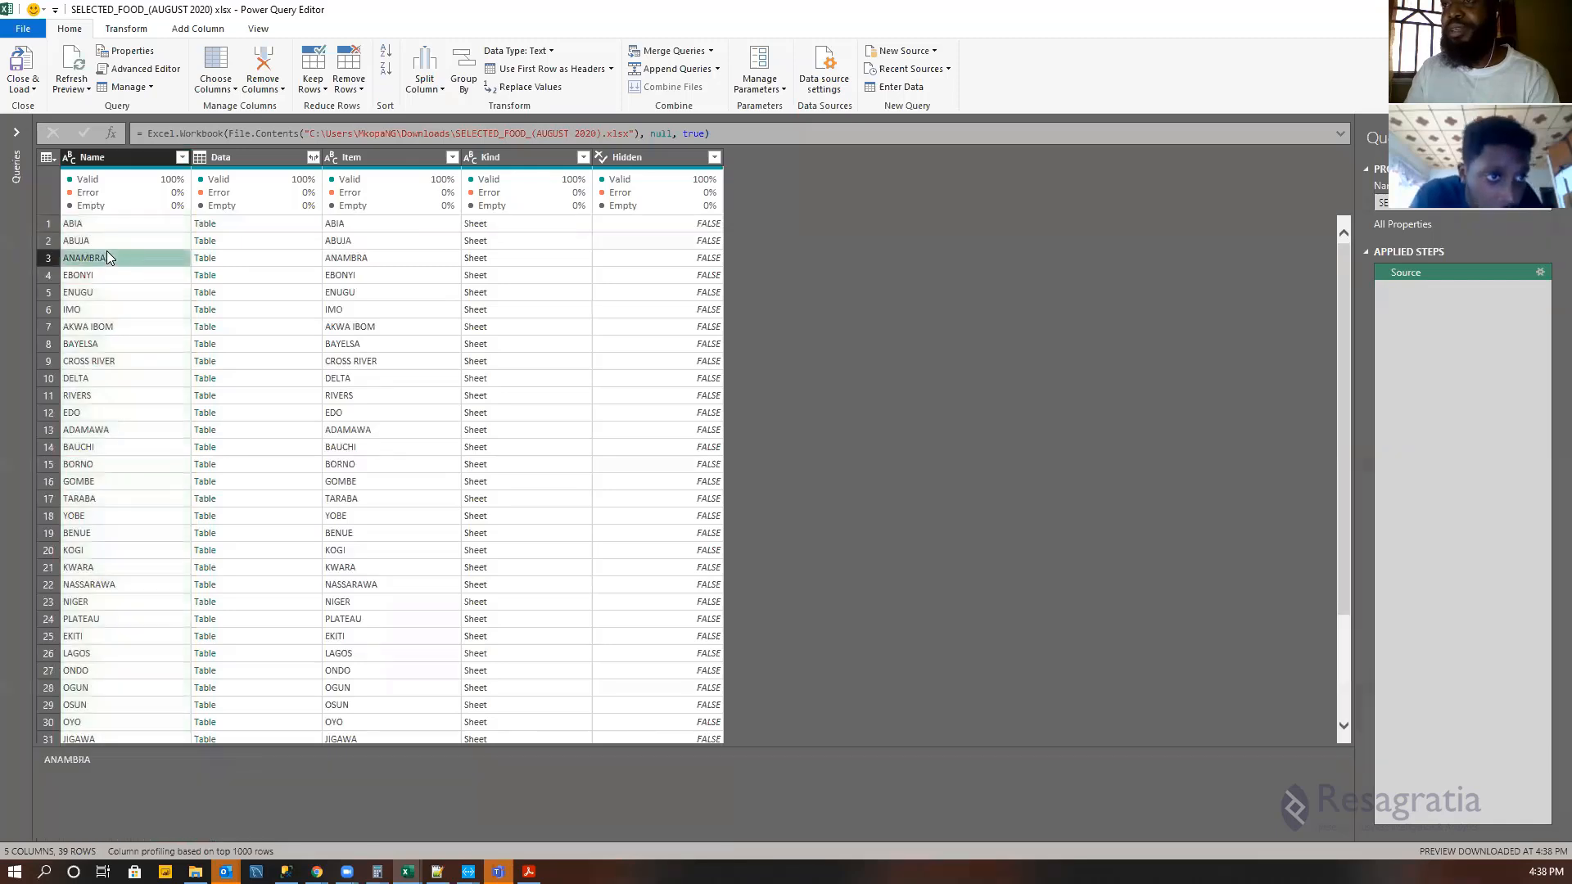
left_click(270, 226)
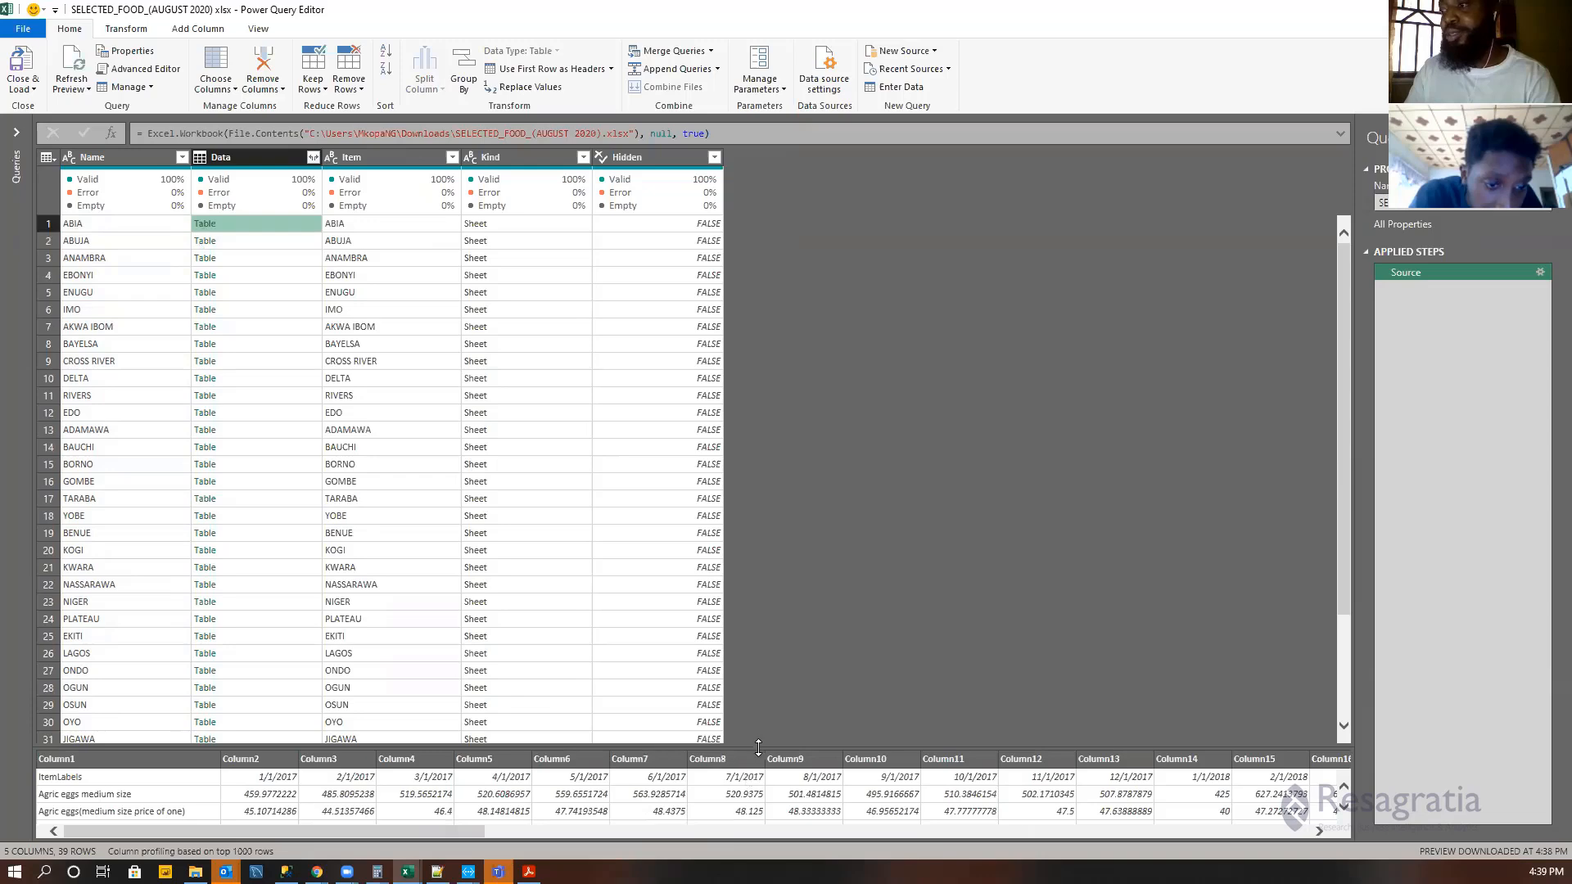
left_click_drag(761, 746, 795, 491)
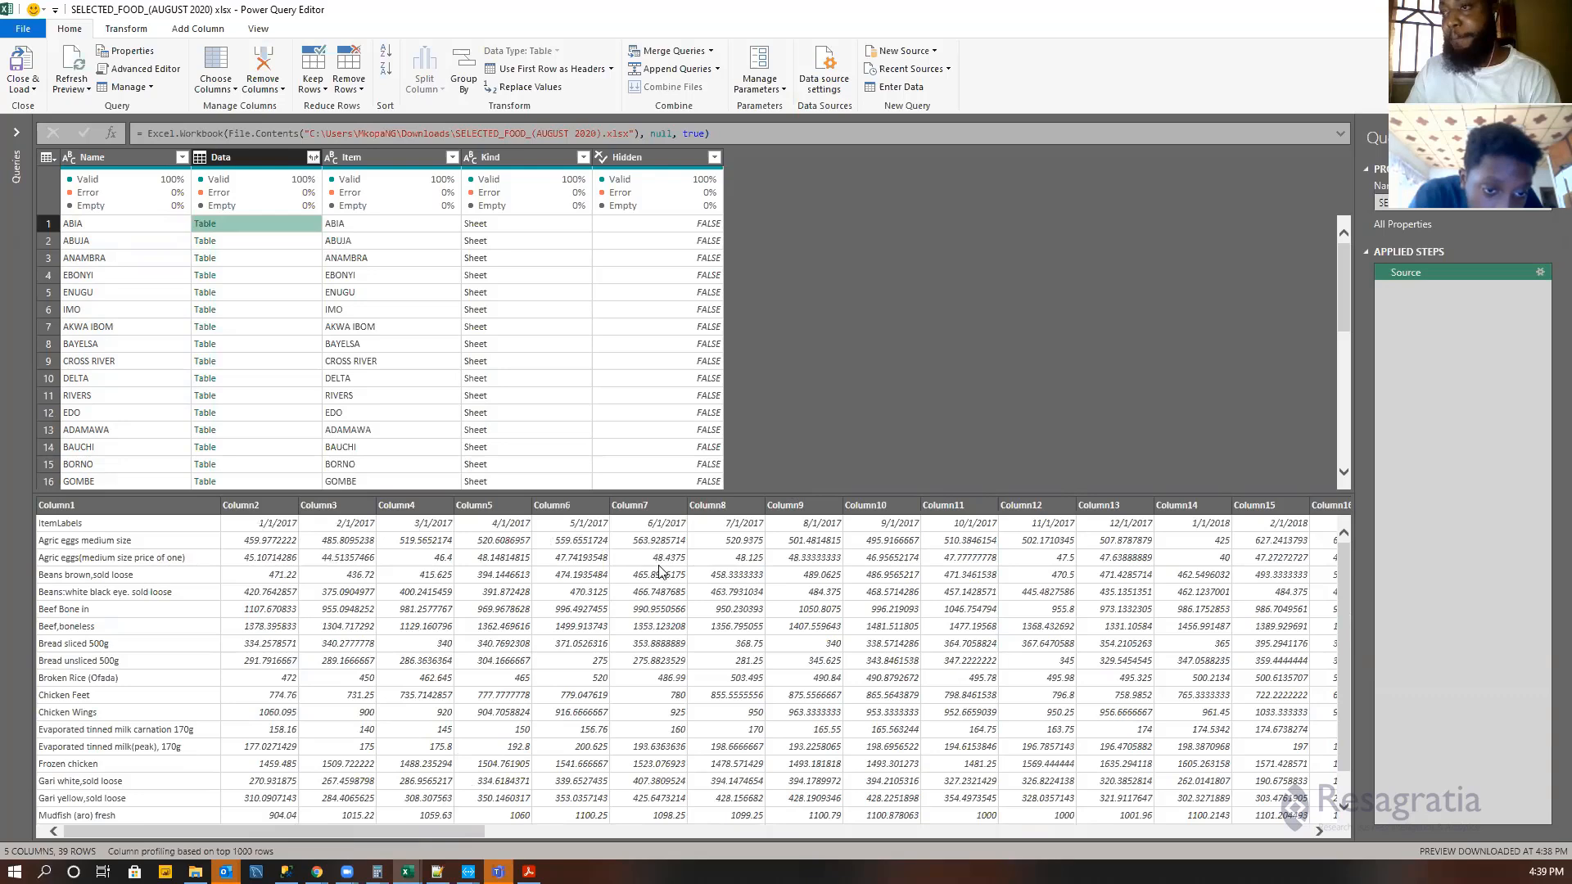
left_click_drag(257, 830, 202, 819)
left_click_drag(456, 831, 1281, 830)
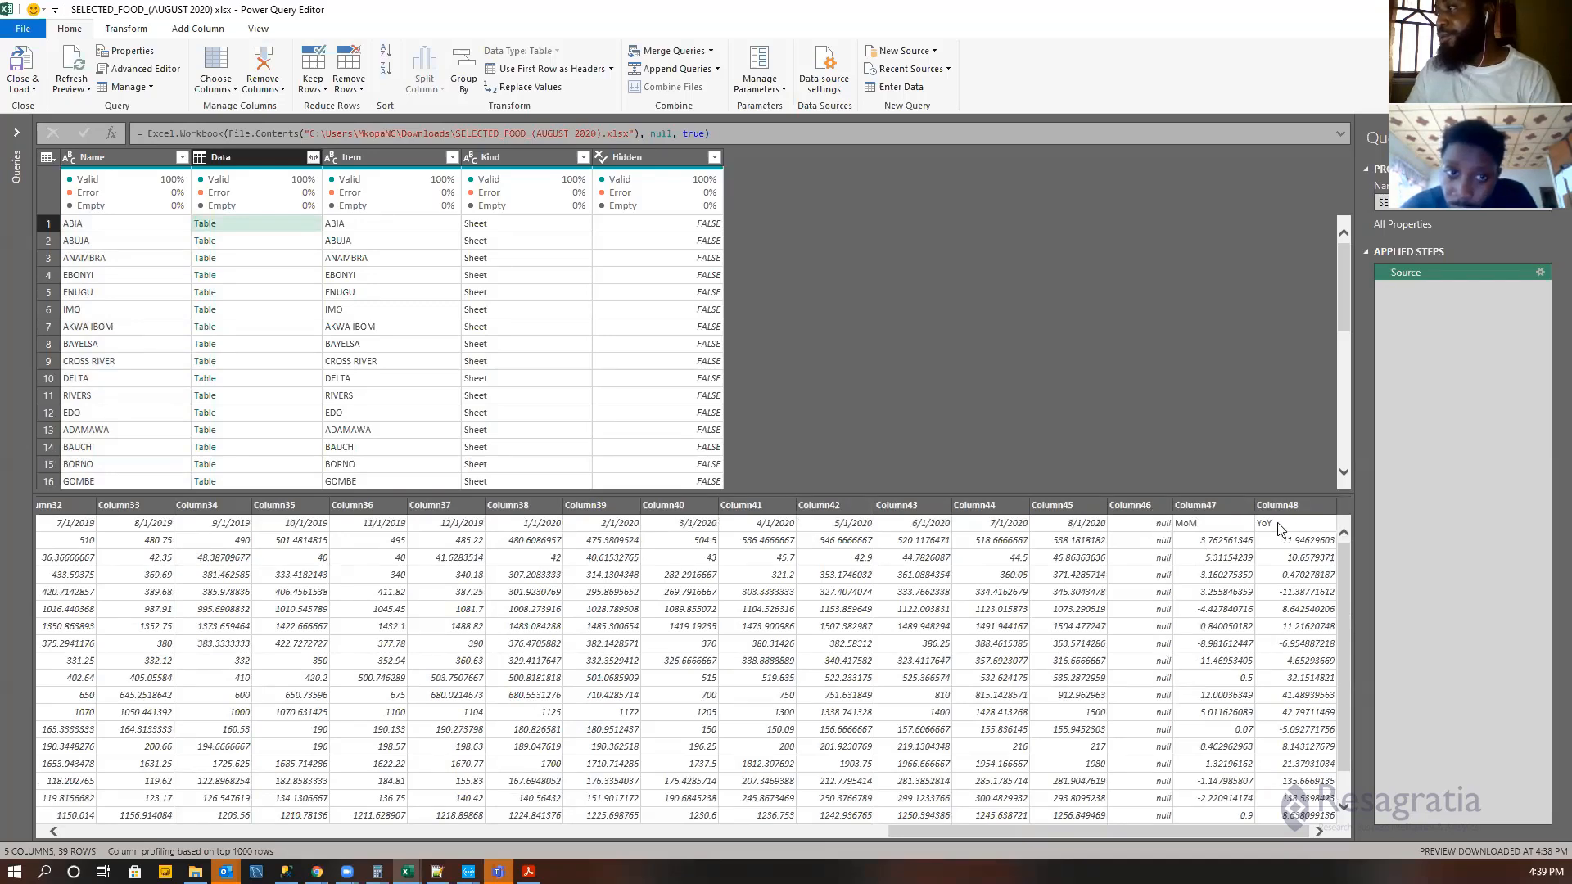
left_click_drag(945, 837, 261, 844)
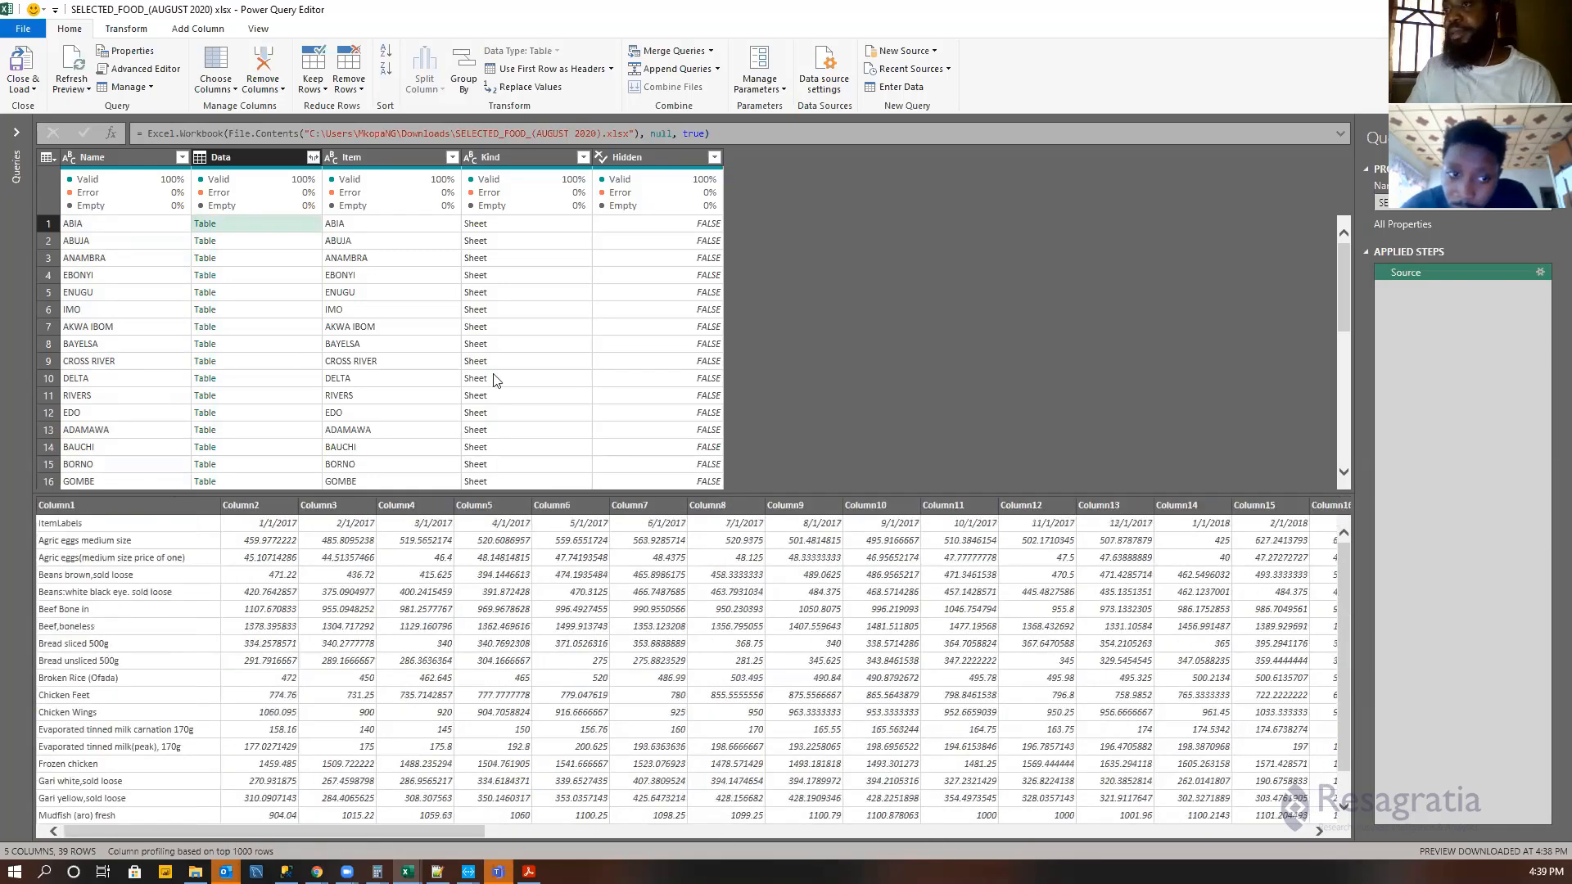
Examine the full list of workbook items, checking the Name and Kind values through to the last row.
scroll(254, 359, "down", 3)
scroll(246, 372, "down", 4)
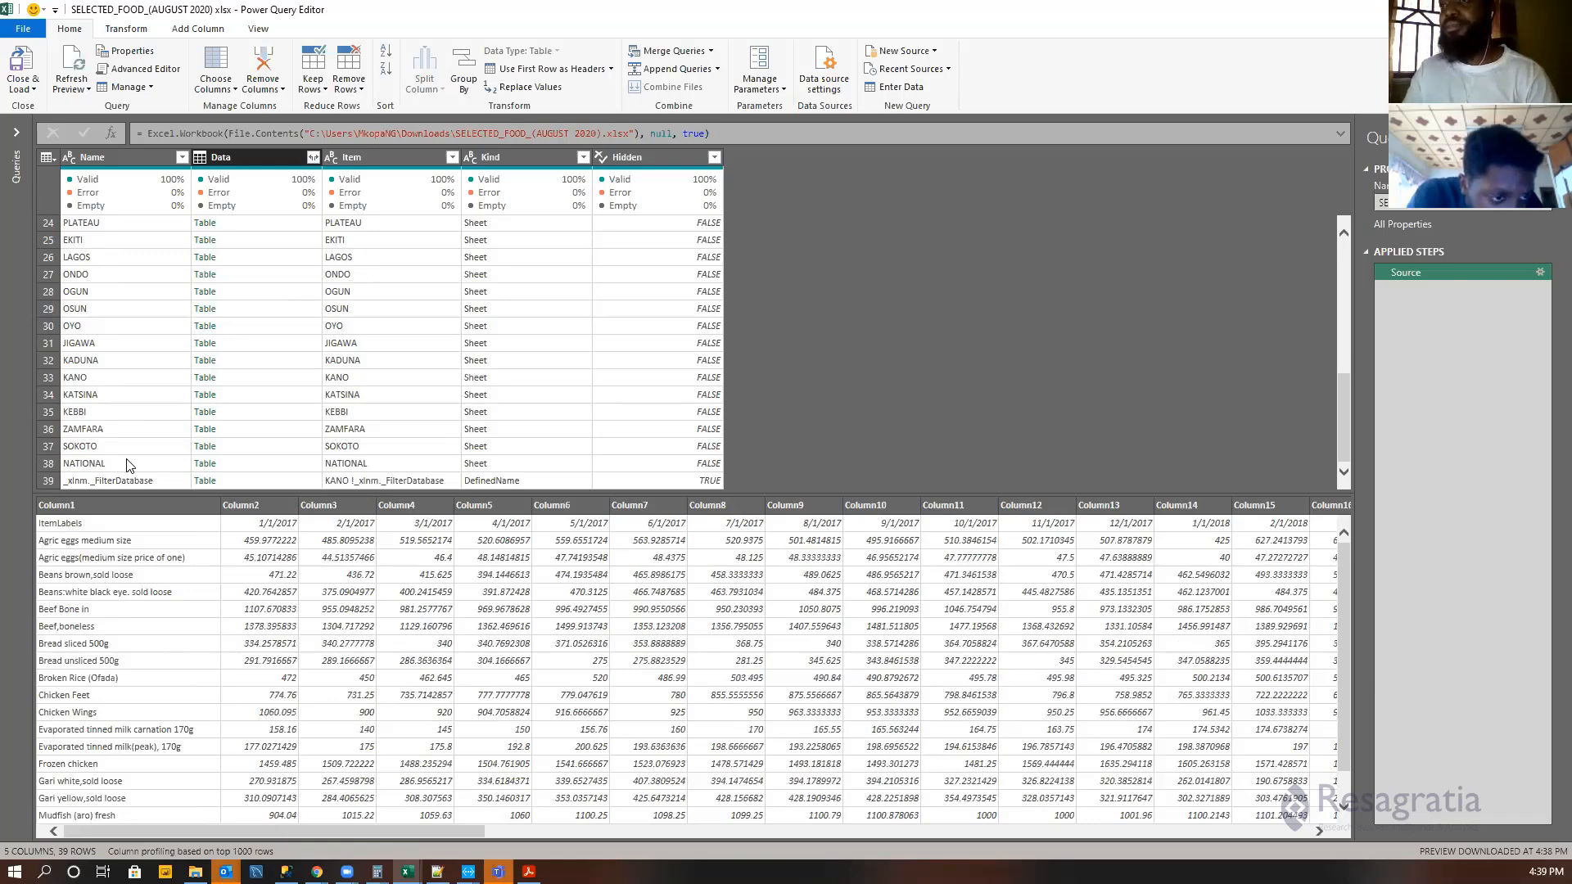
scroll(127, 464, "up", 3)
scroll(127, 464, "up", 4)
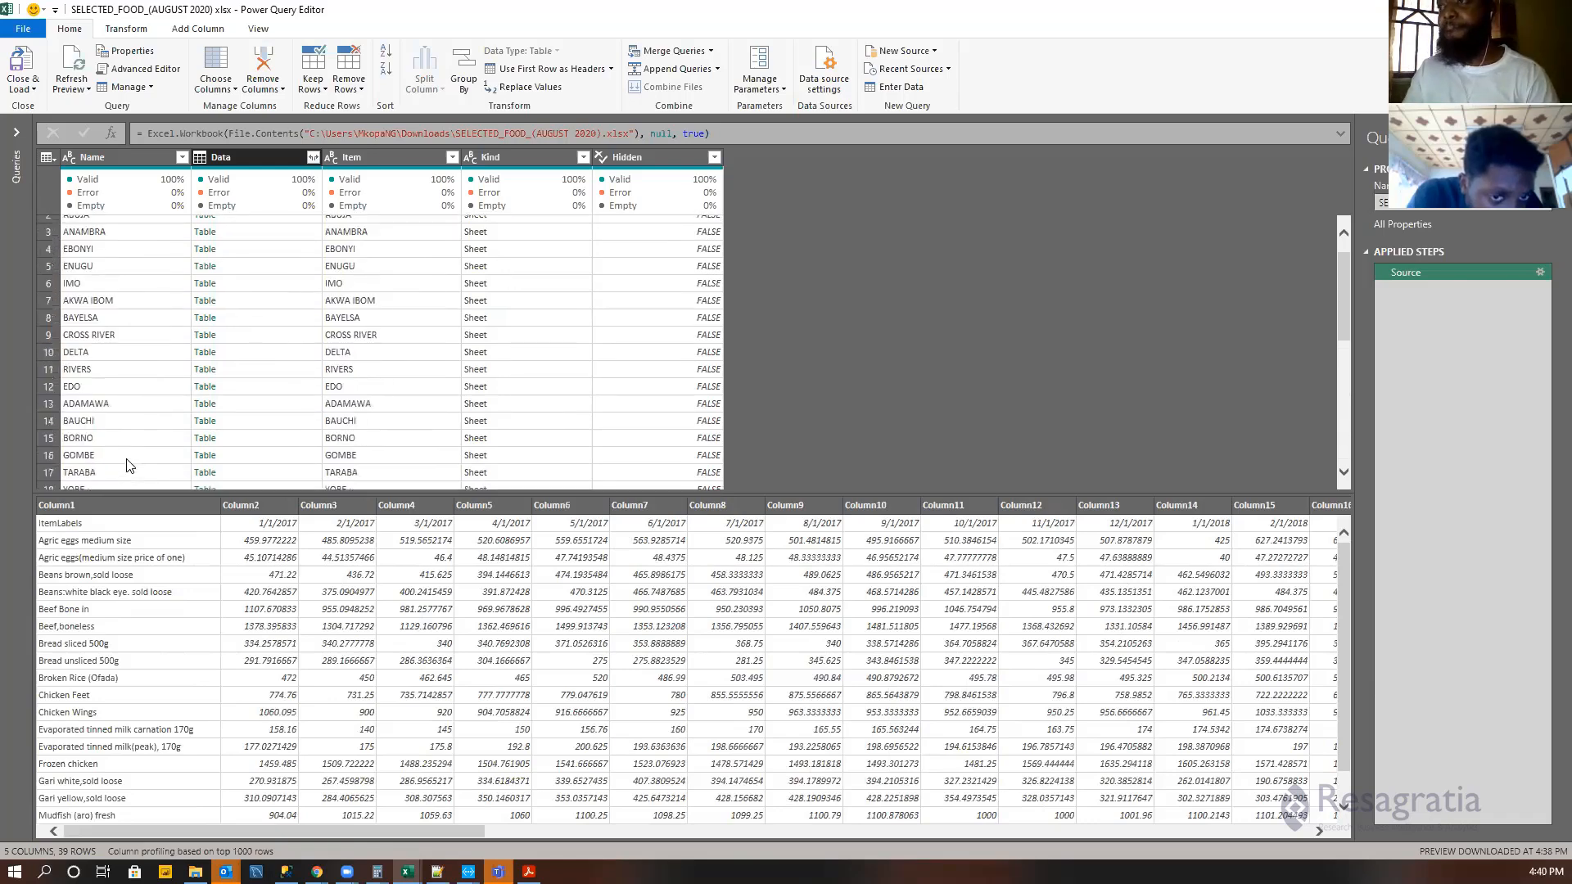
scroll(127, 466, "up", 1)
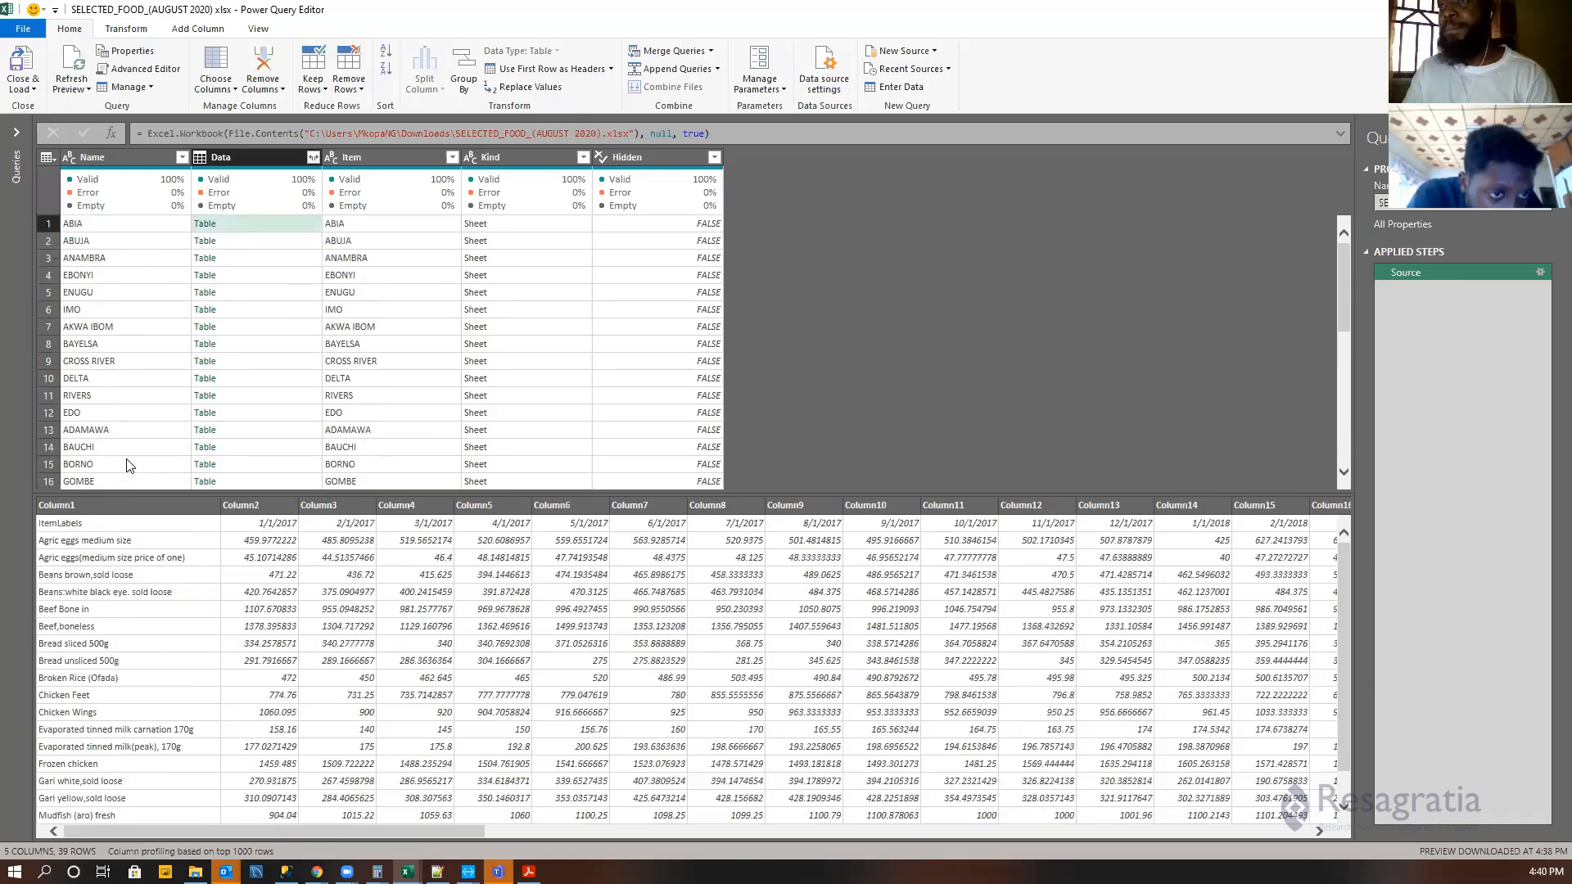
scroll(139, 461, "down", 7)
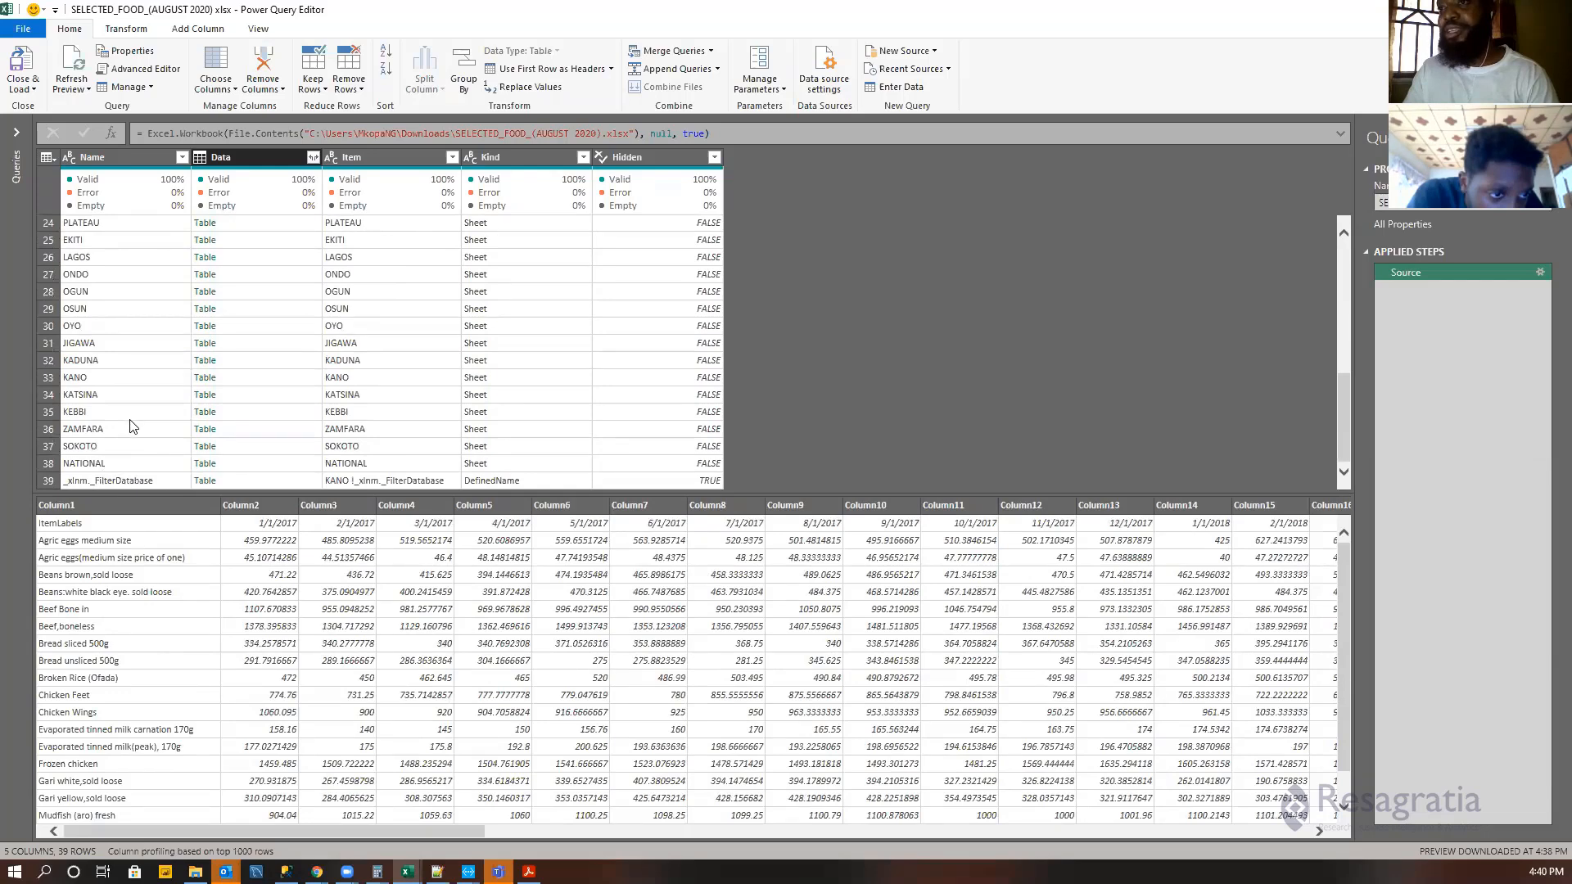
scroll(131, 428, "up", 8)
scroll(158, 422, "down", 8)
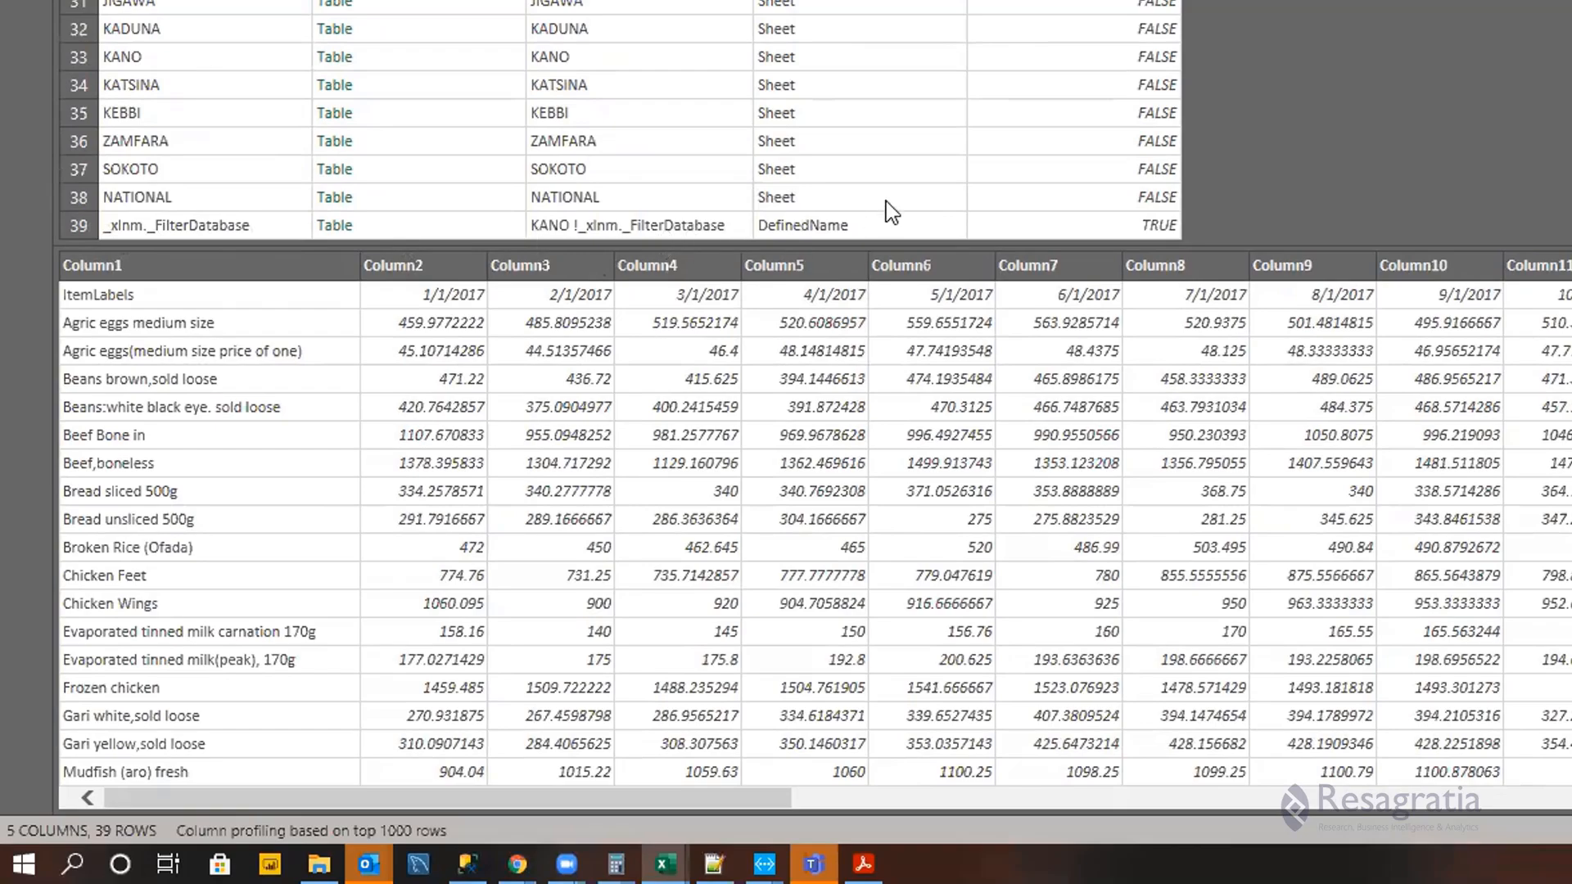
scroll(887, 198, "up", 8)
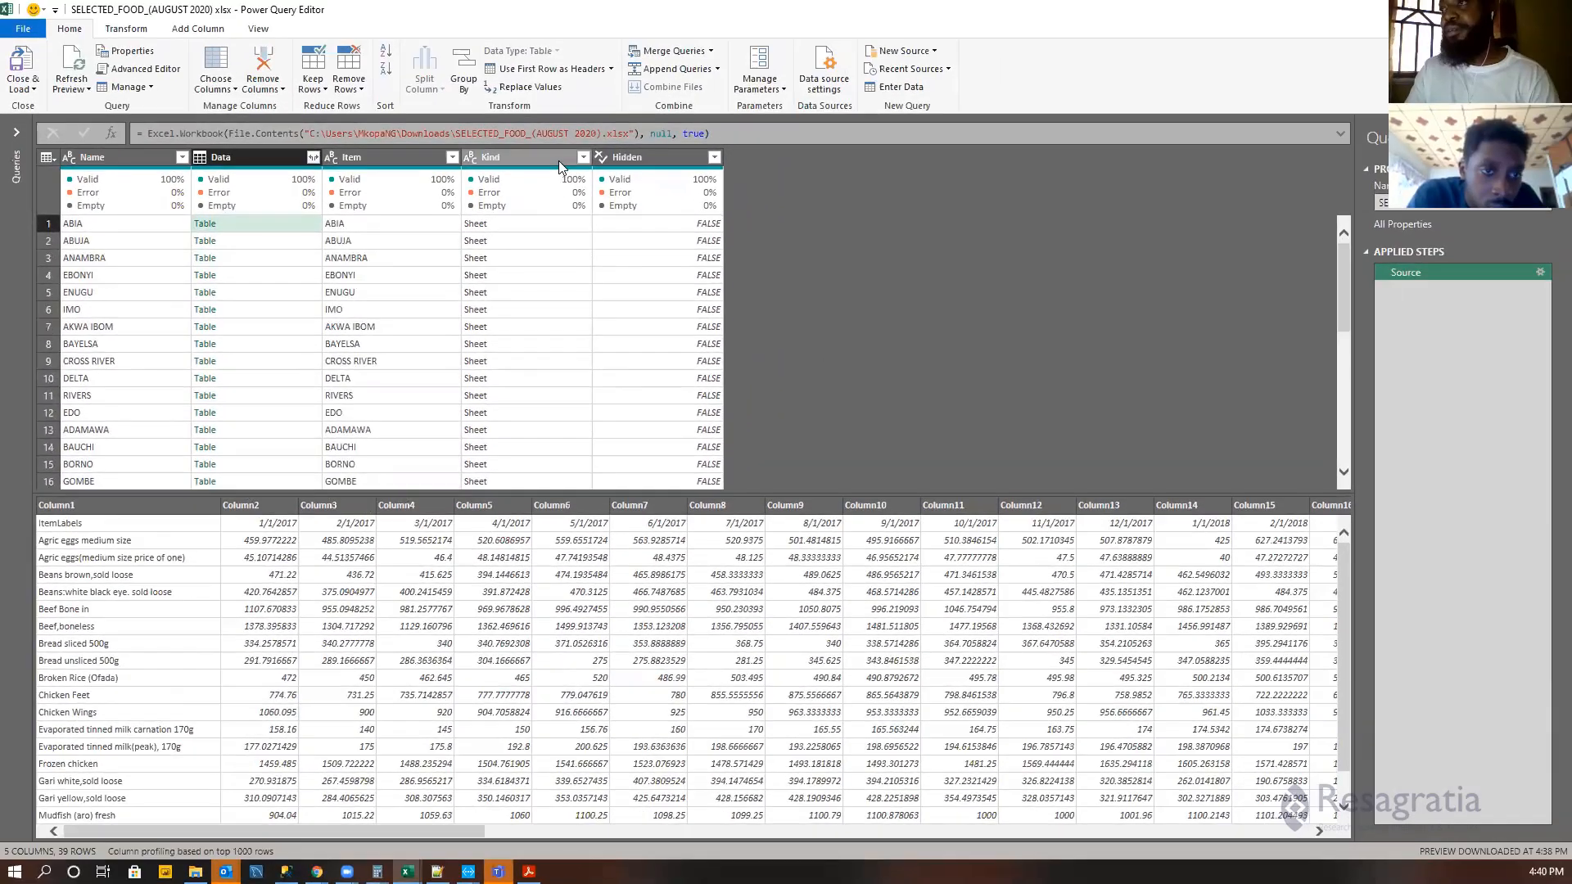
Filter the Kind column to exclude DefinedName and keep only Sheet.
left_click(559, 159)
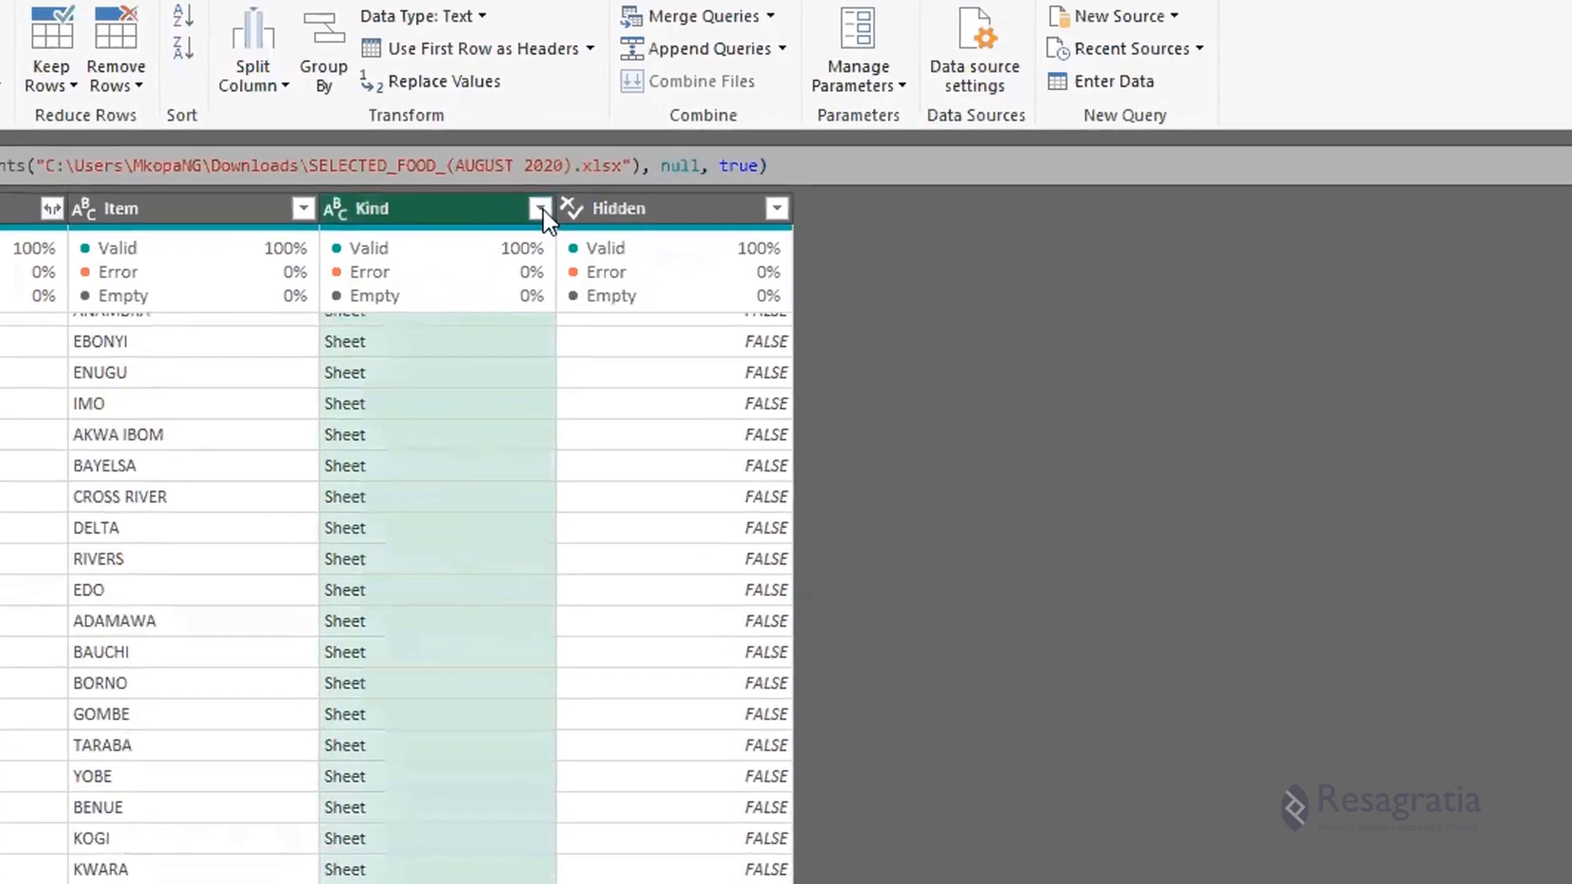
left_click(583, 157)
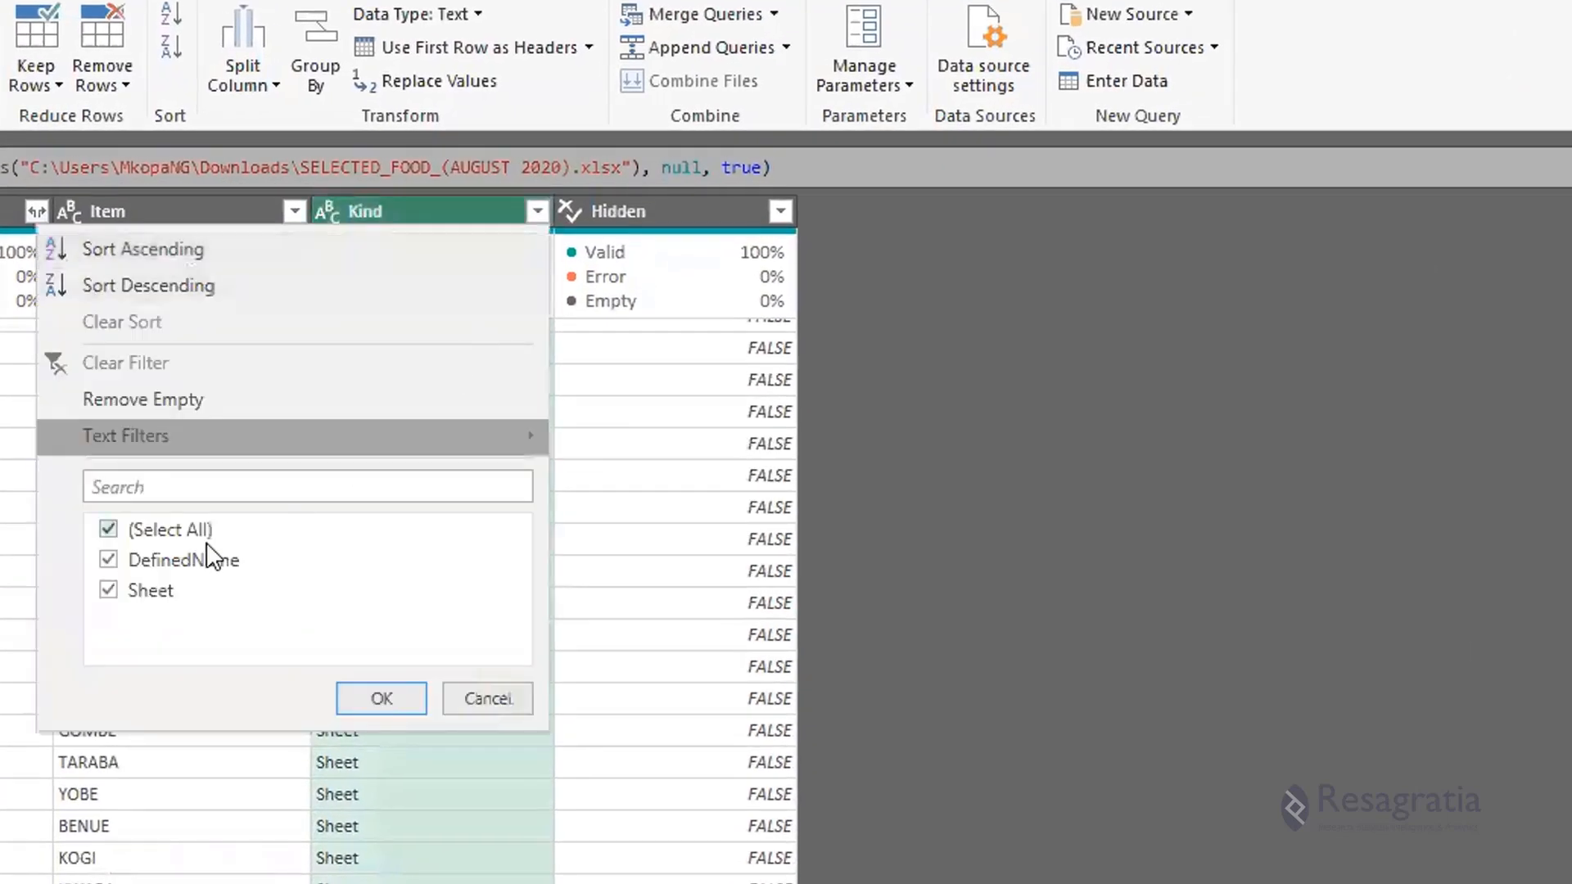
left_click(157, 562)
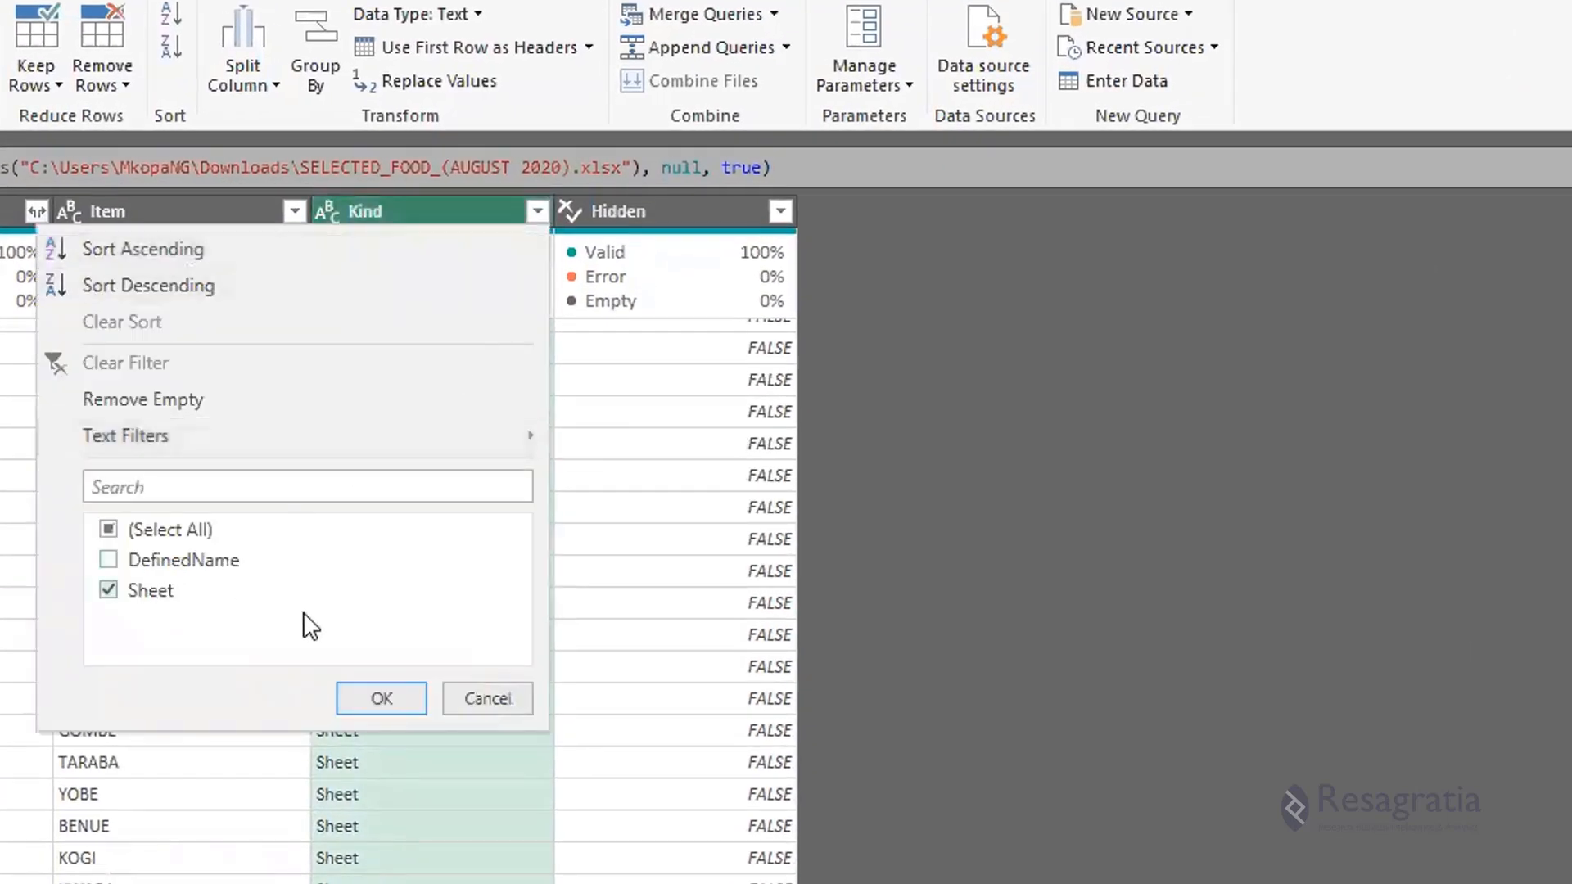
left_click(383, 700)
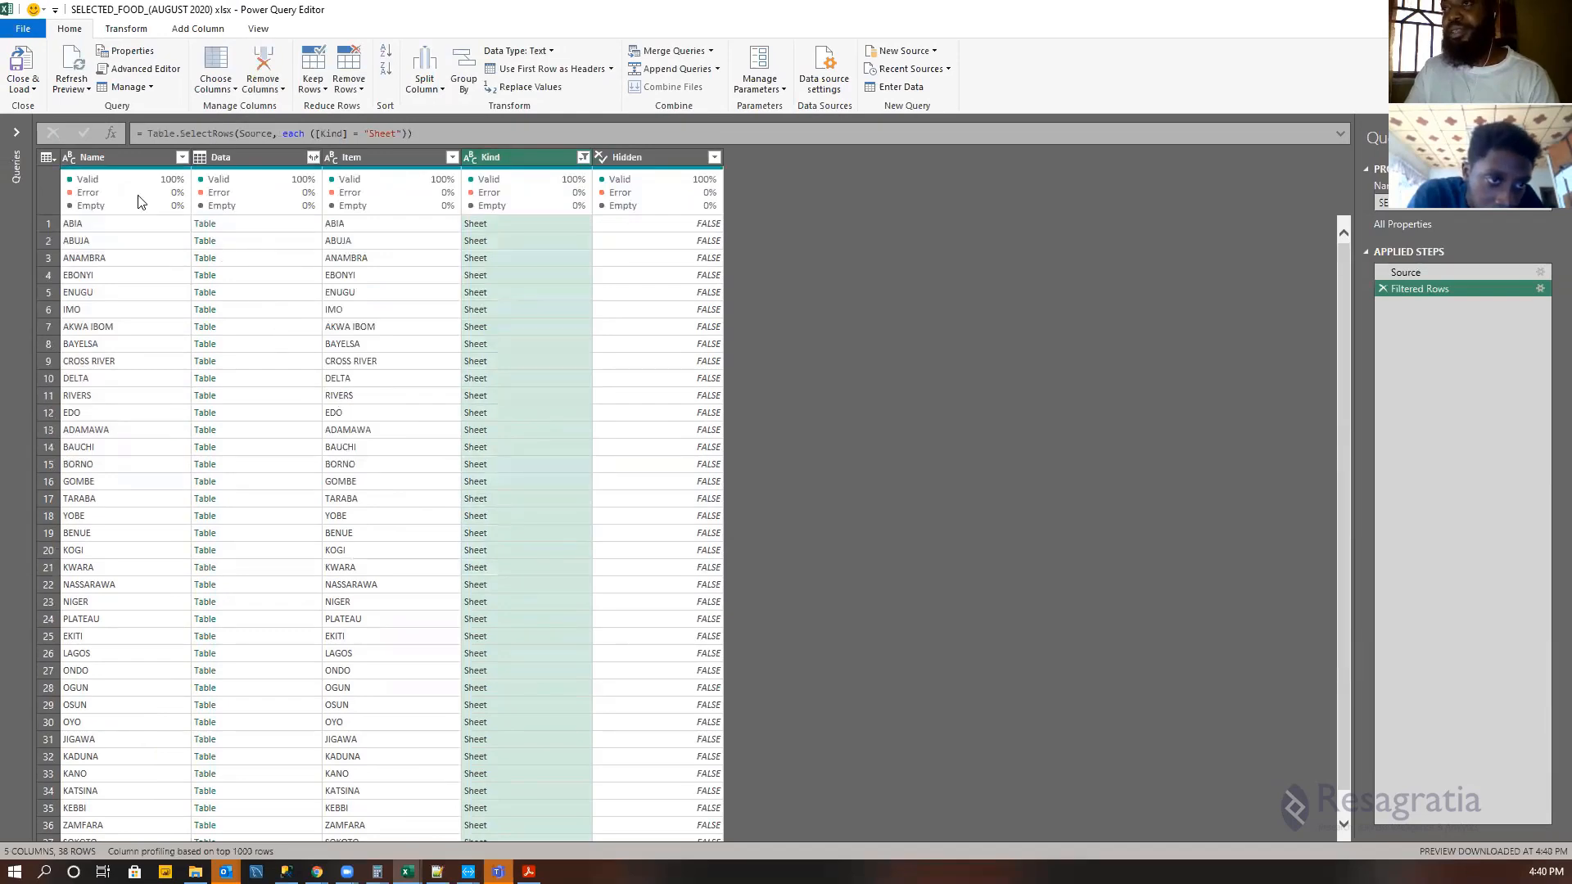
Filter the Name column to exclude NATIONAL.
left_click(138, 160)
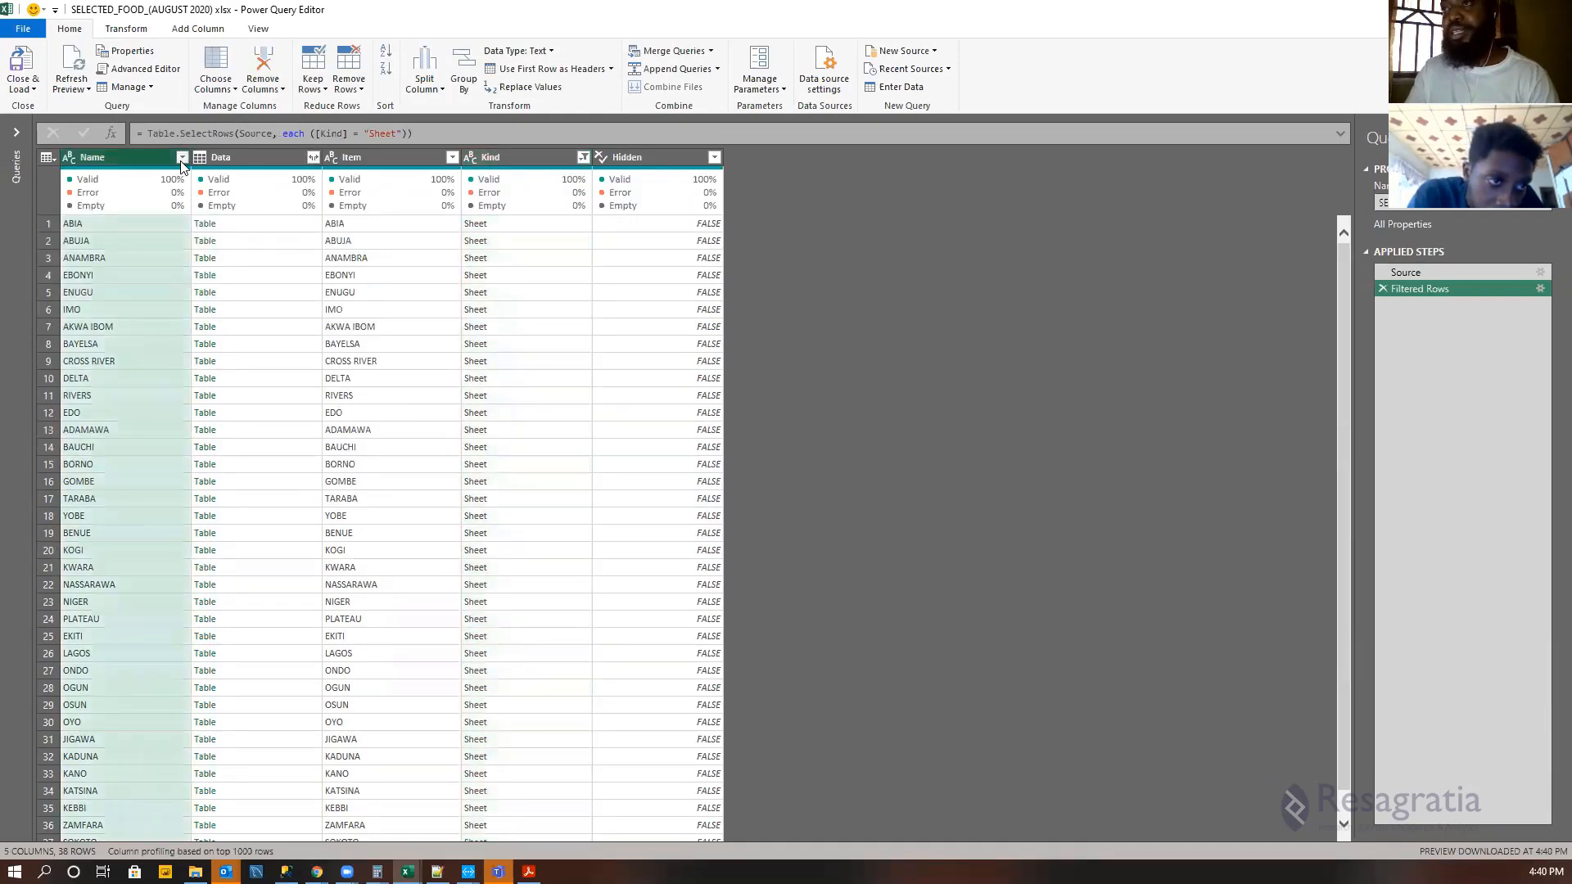
left_click(182, 158)
scroll(377, 385, "down", 8)
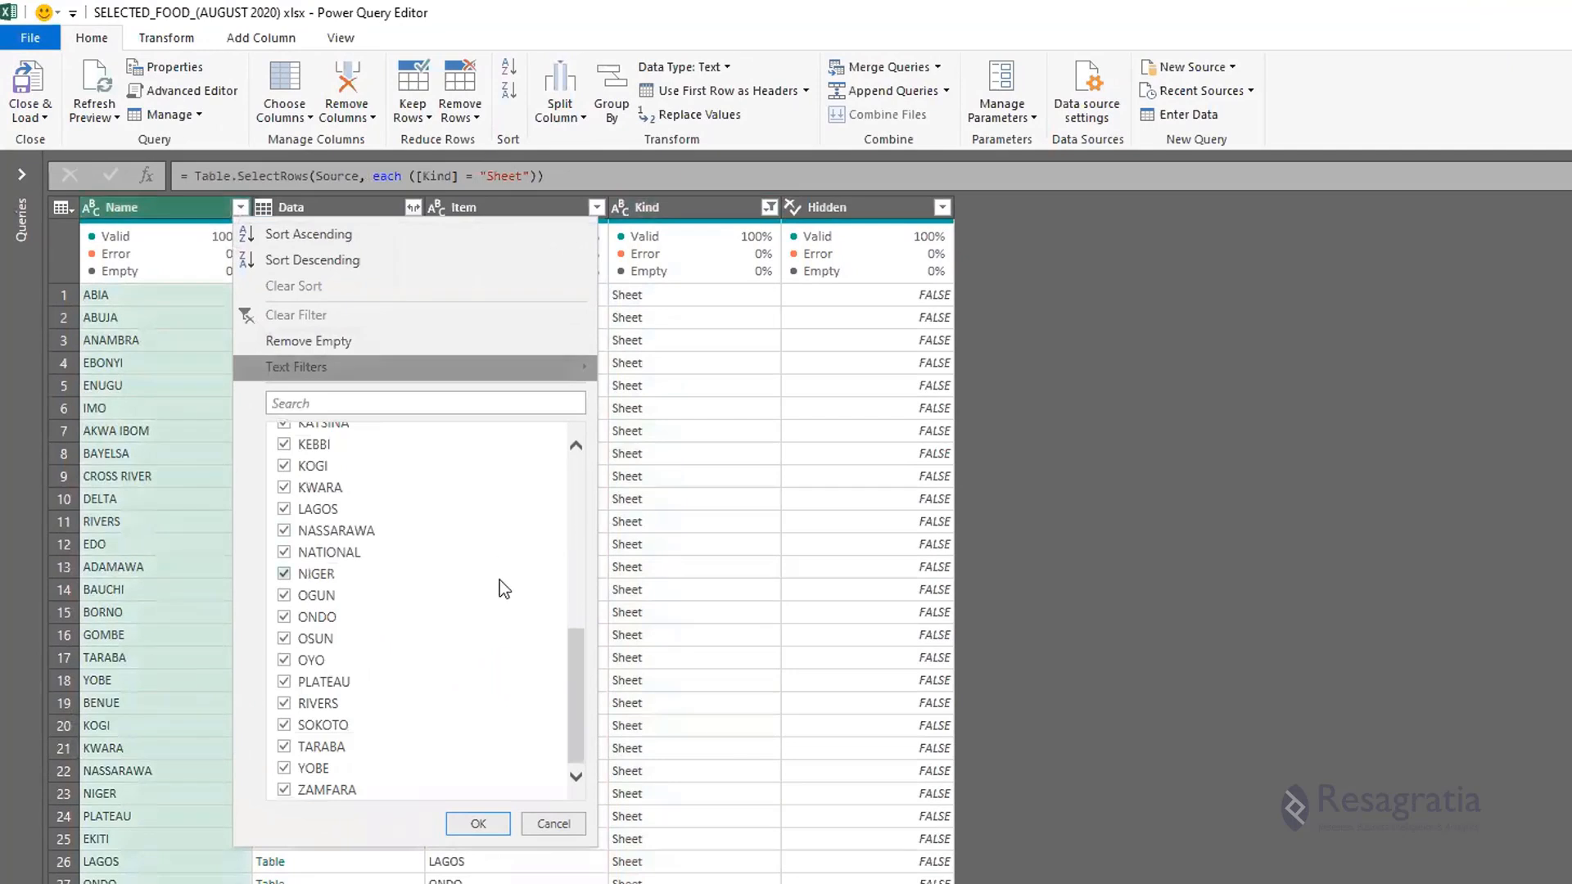
left_click(328, 552)
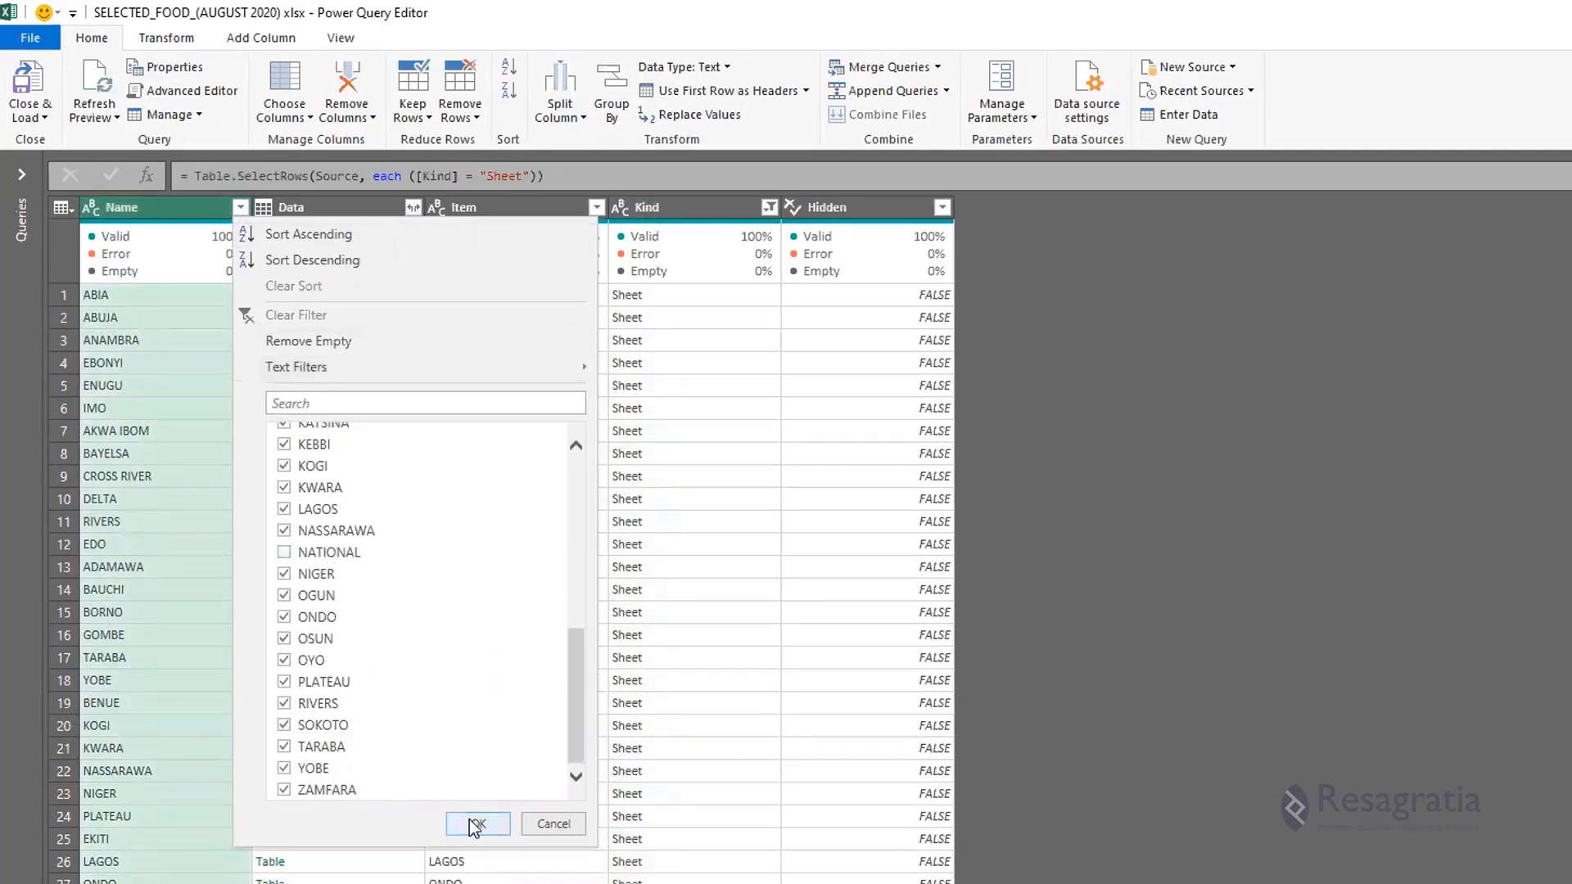
left_click(475, 824)
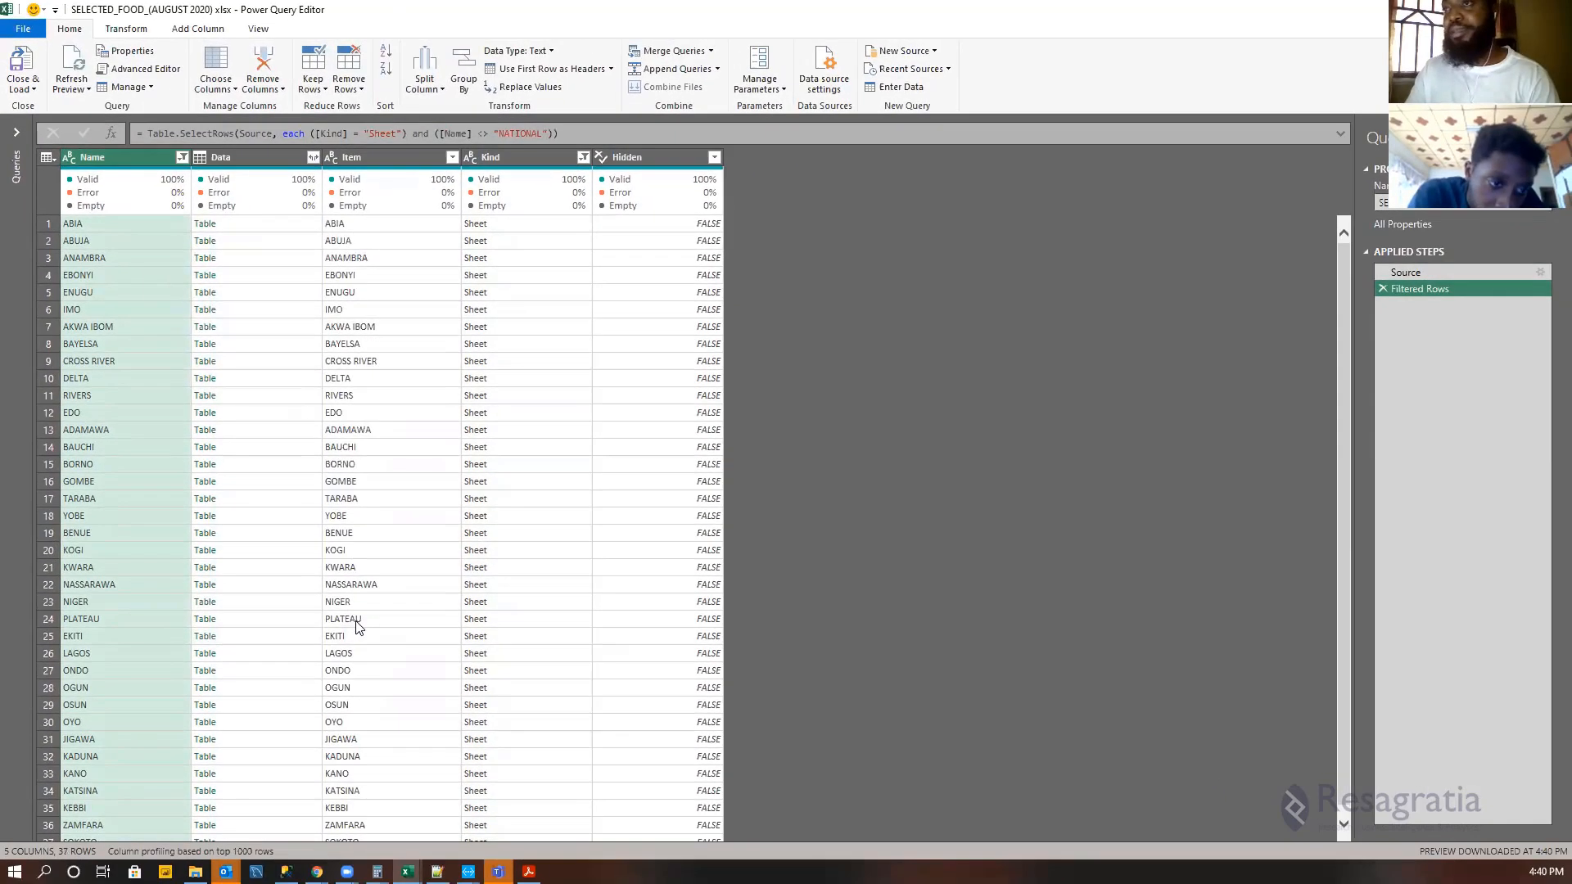
Expand the Data column into all its columns, loading the complete column list and leaving out the original column name prefix.
left_click(277, 156)
scroll(289, 395, "down", 1)
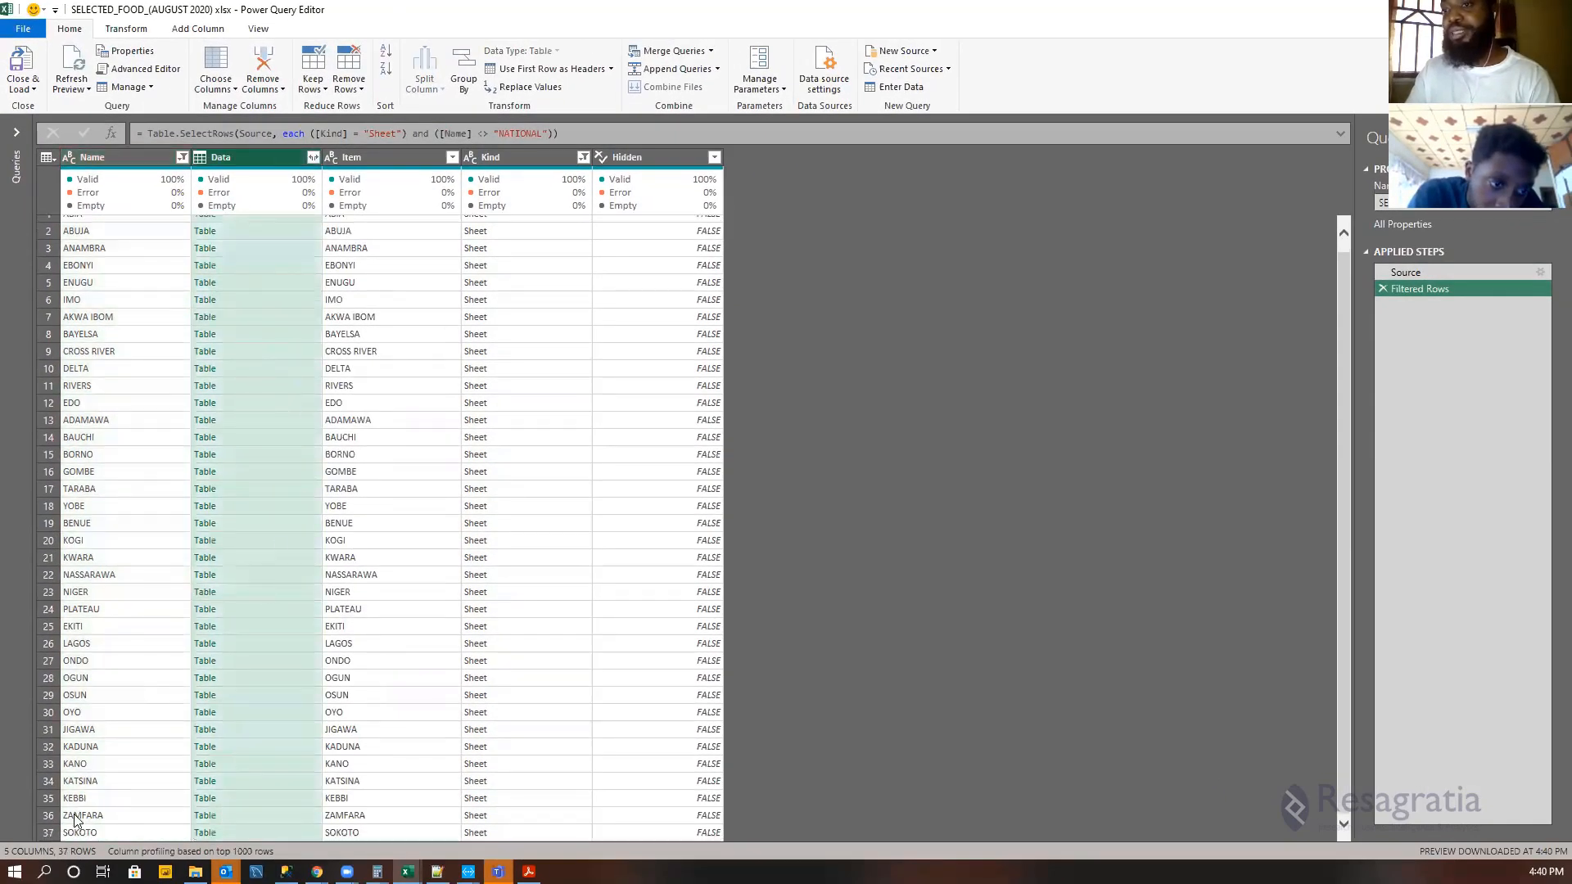
scroll(125, 601, "up", 1)
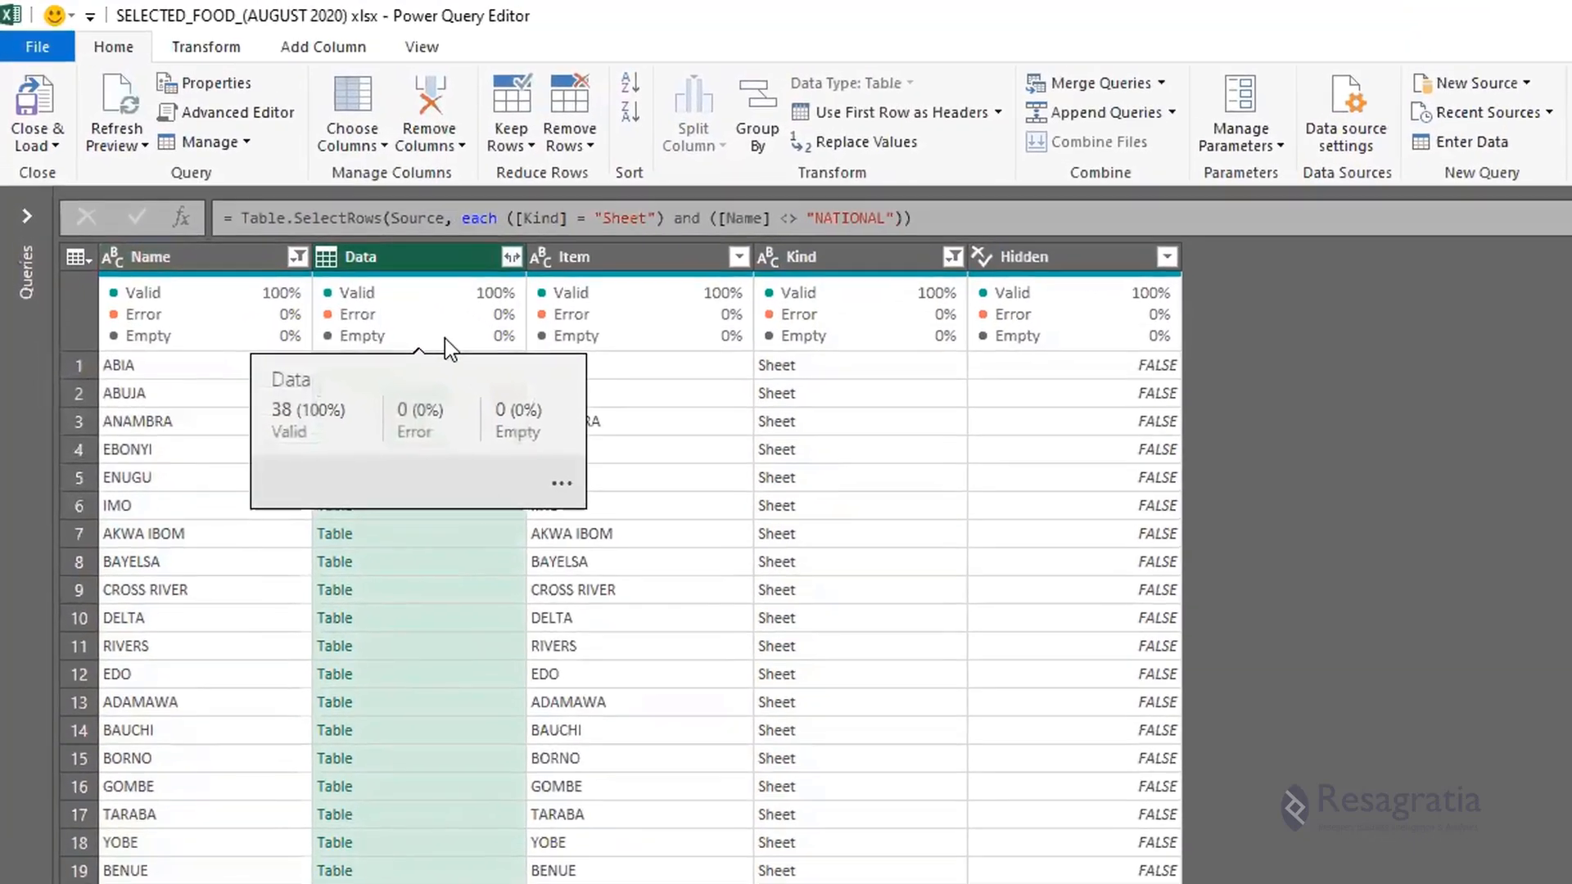
left_click(516, 260)
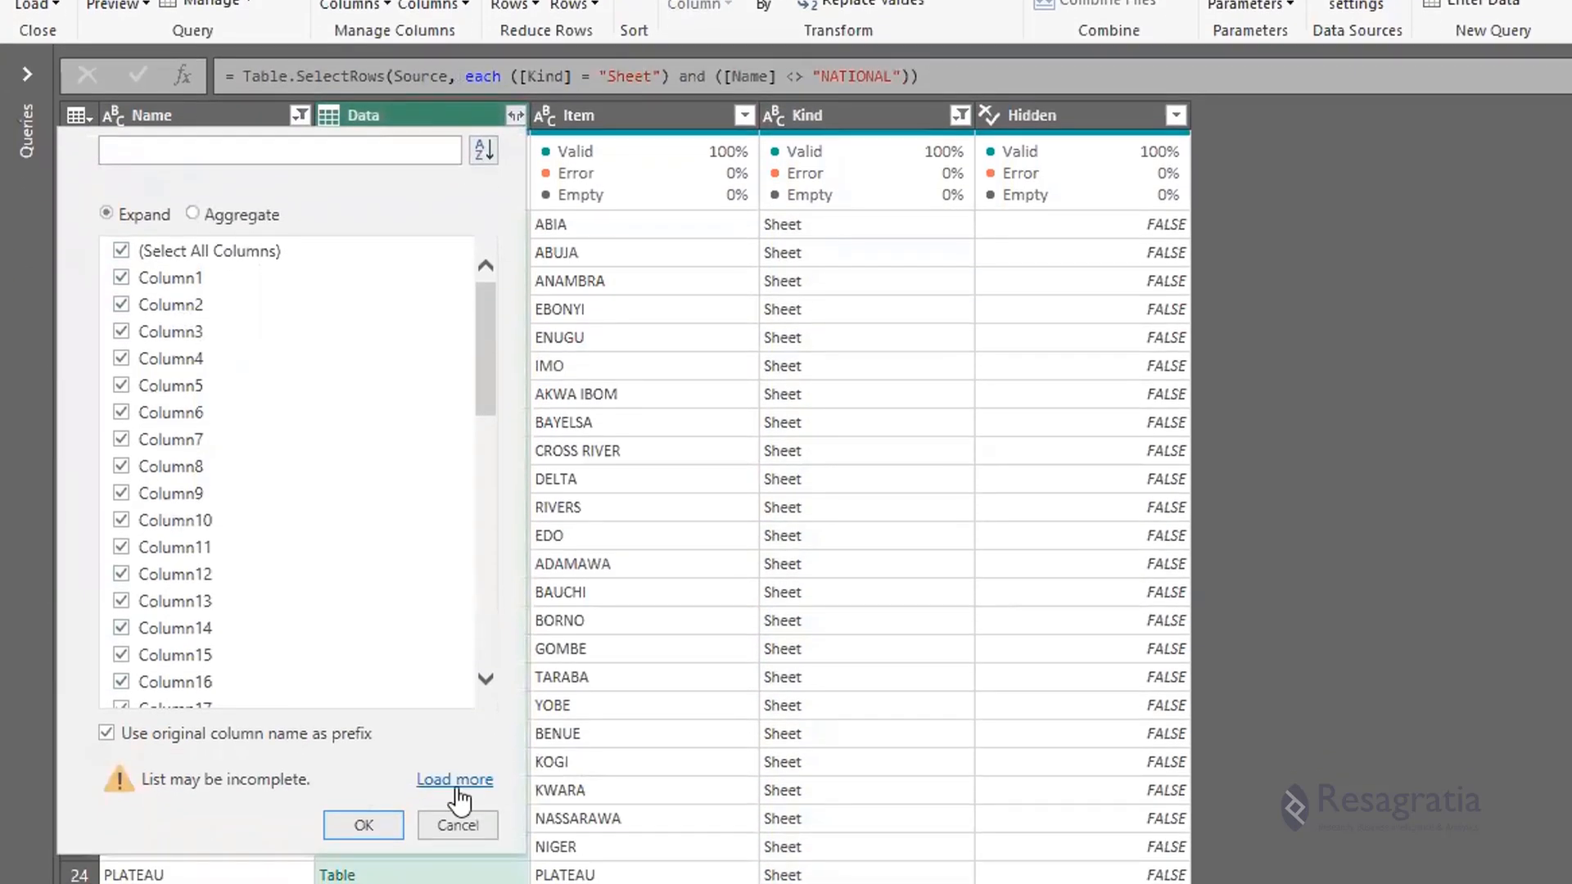
left_click(456, 785)
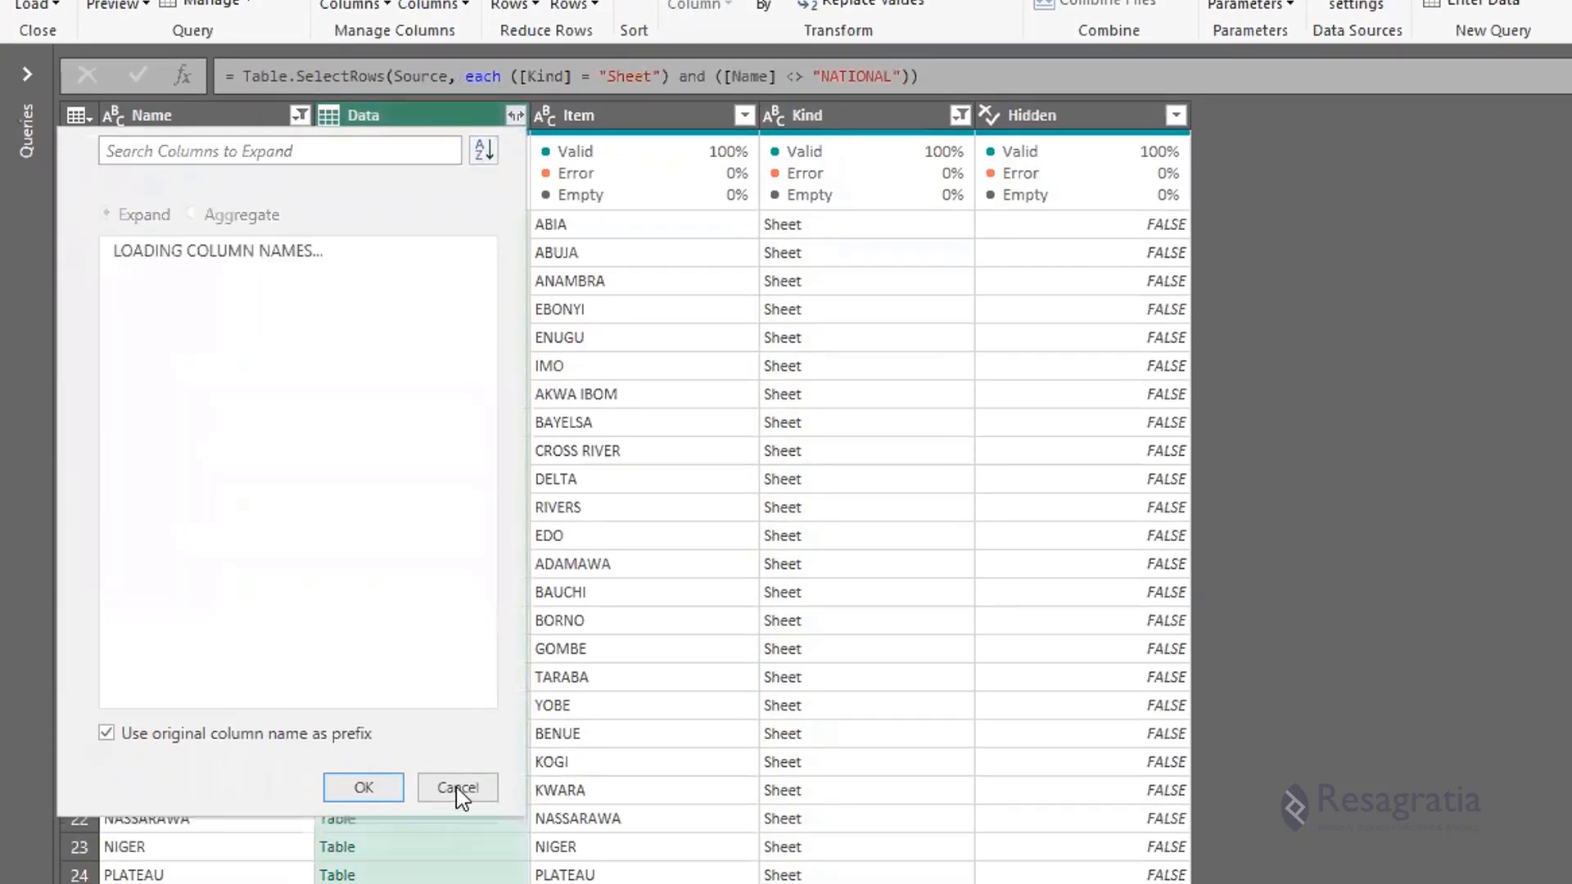
left_click_drag(491, 307, 471, 671)
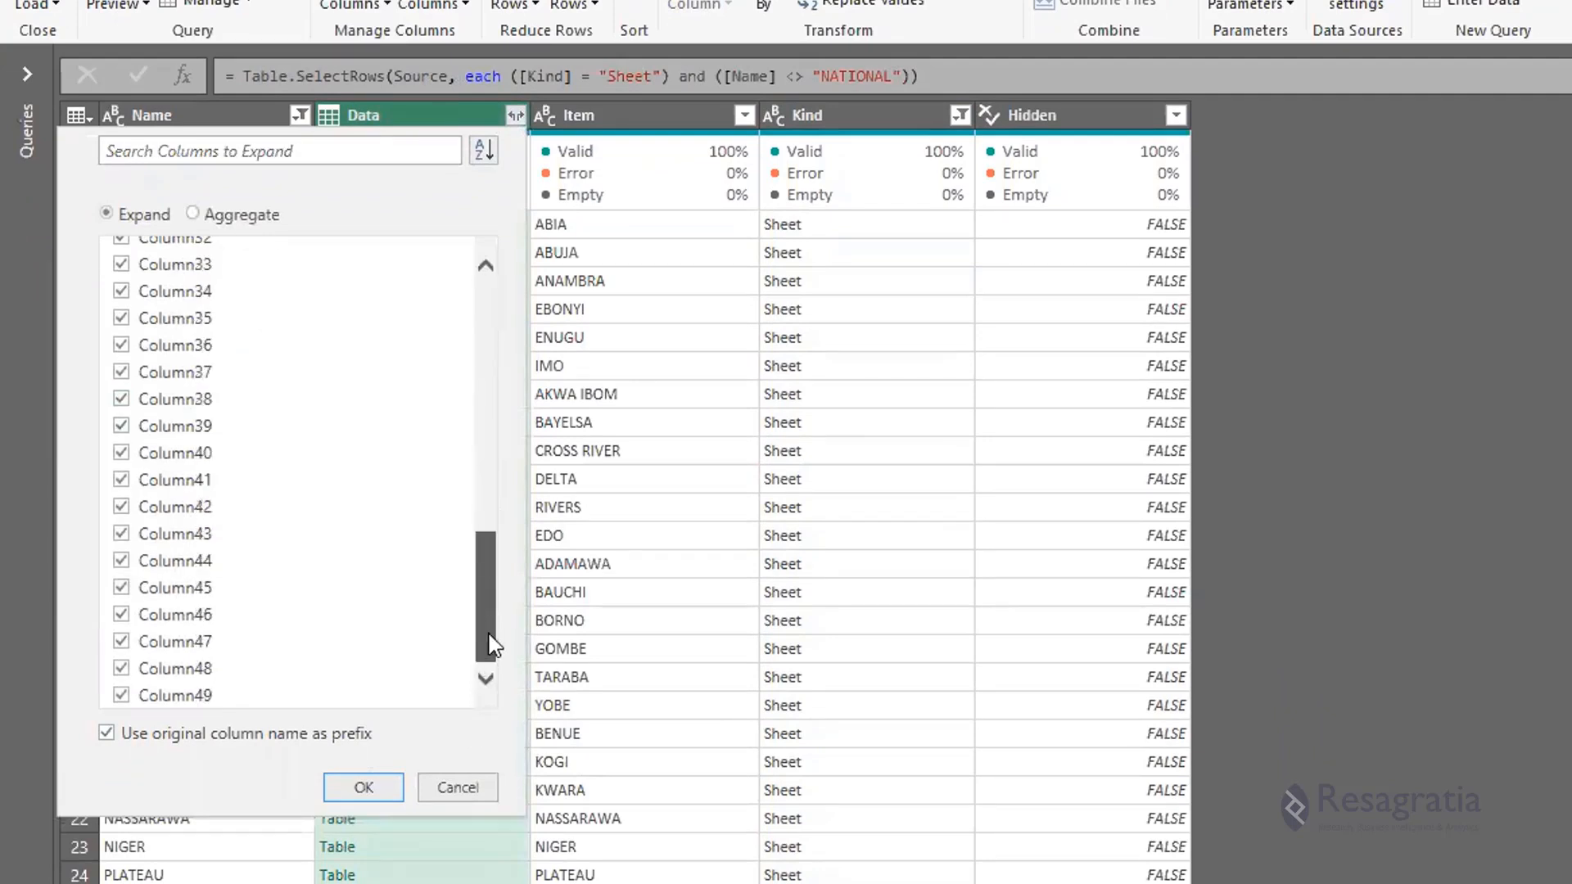
left_click_drag(485, 557, 518, 262)
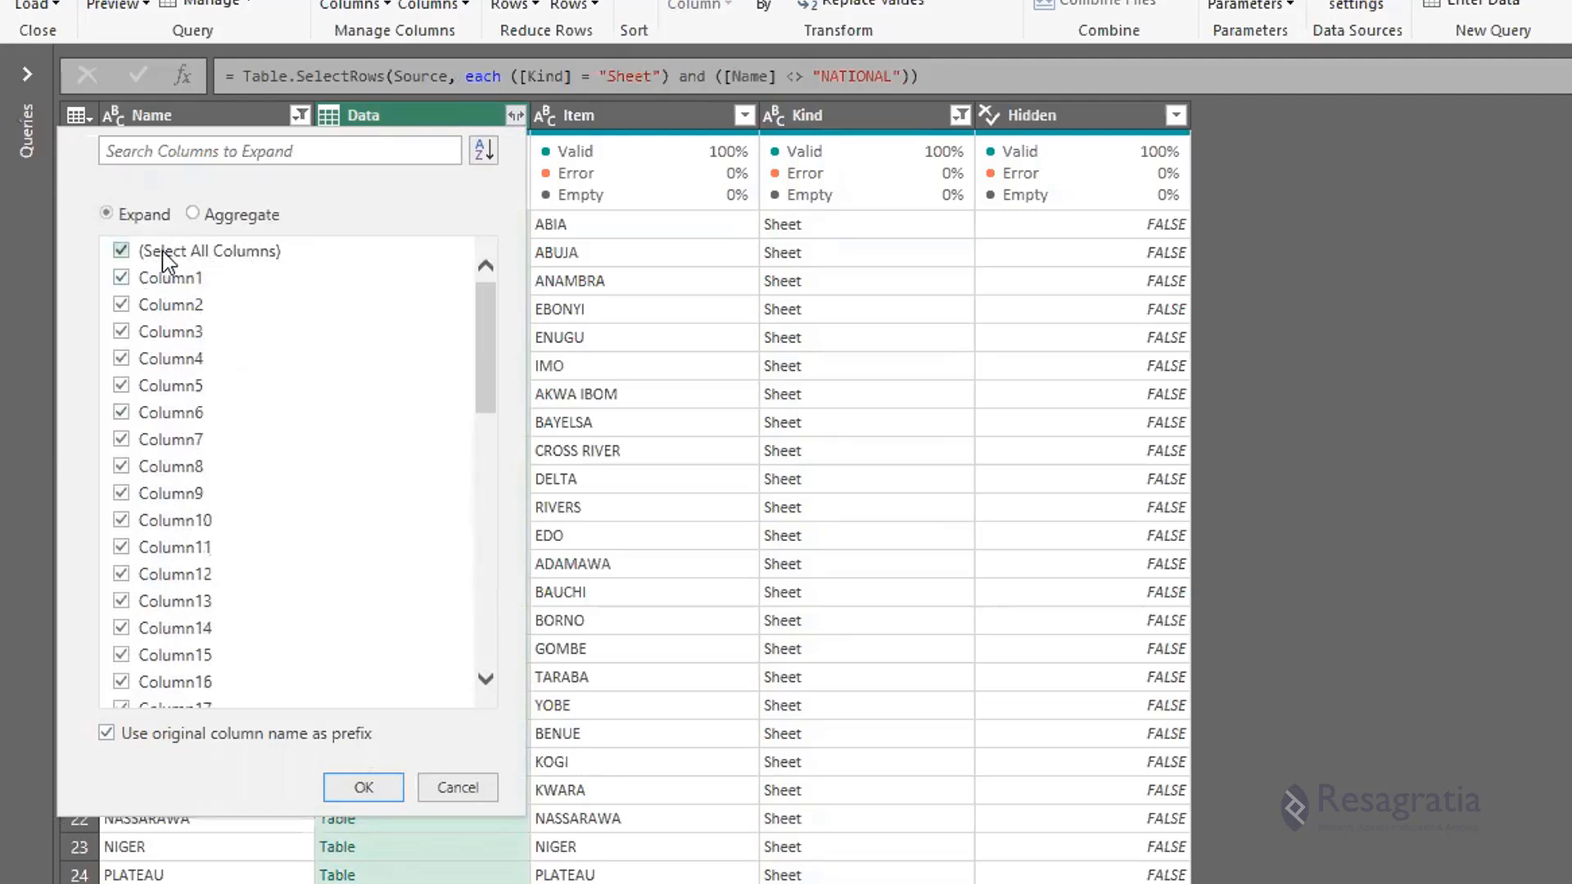
left_click(179, 730)
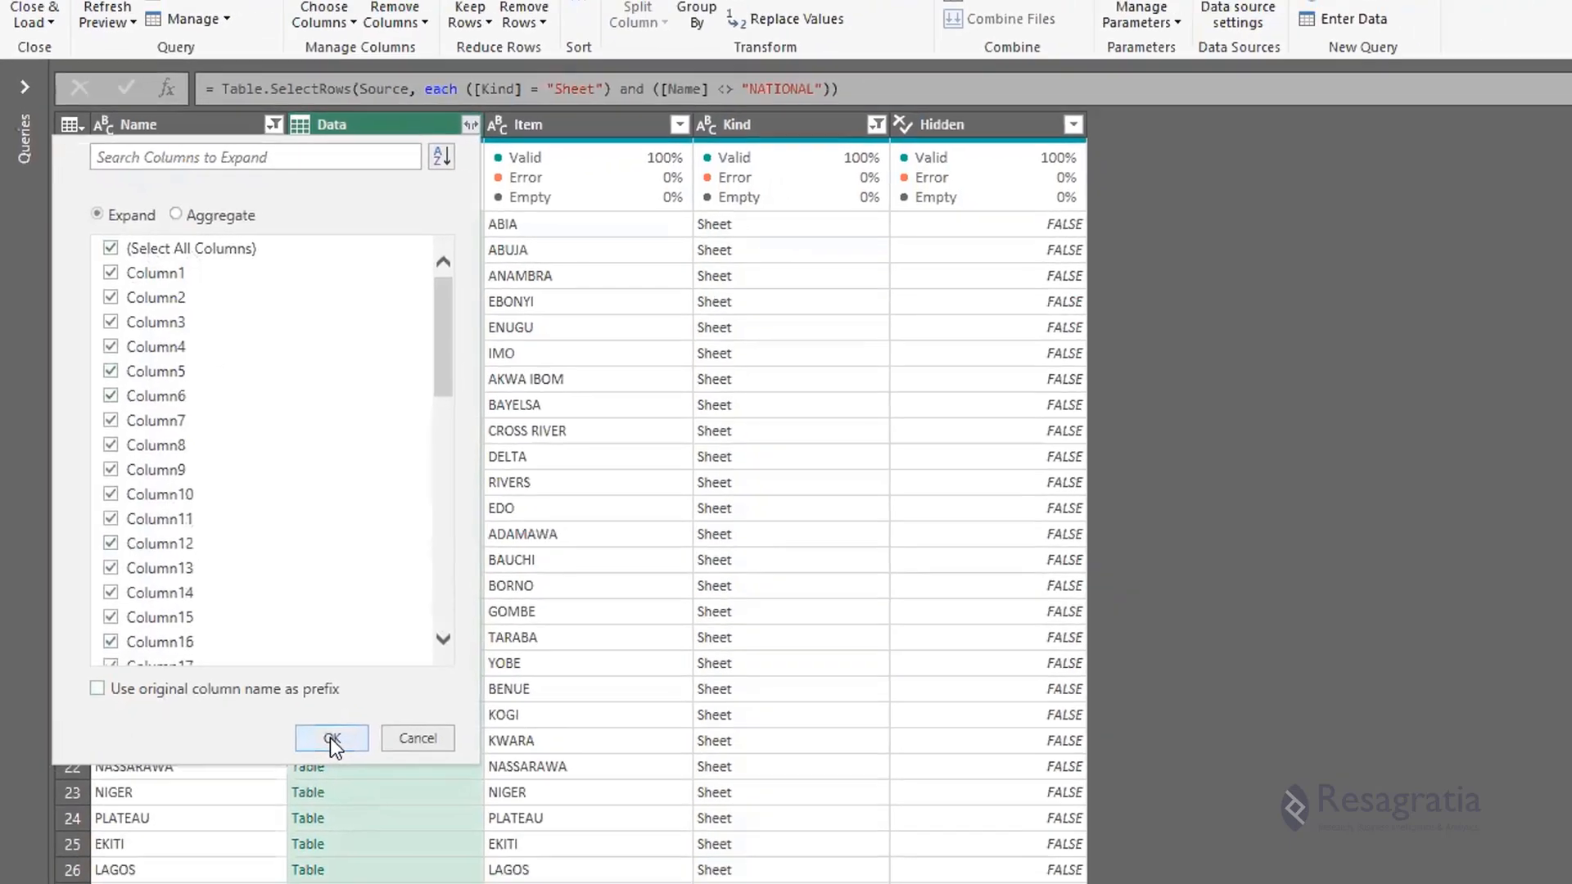
left_click(364, 787)
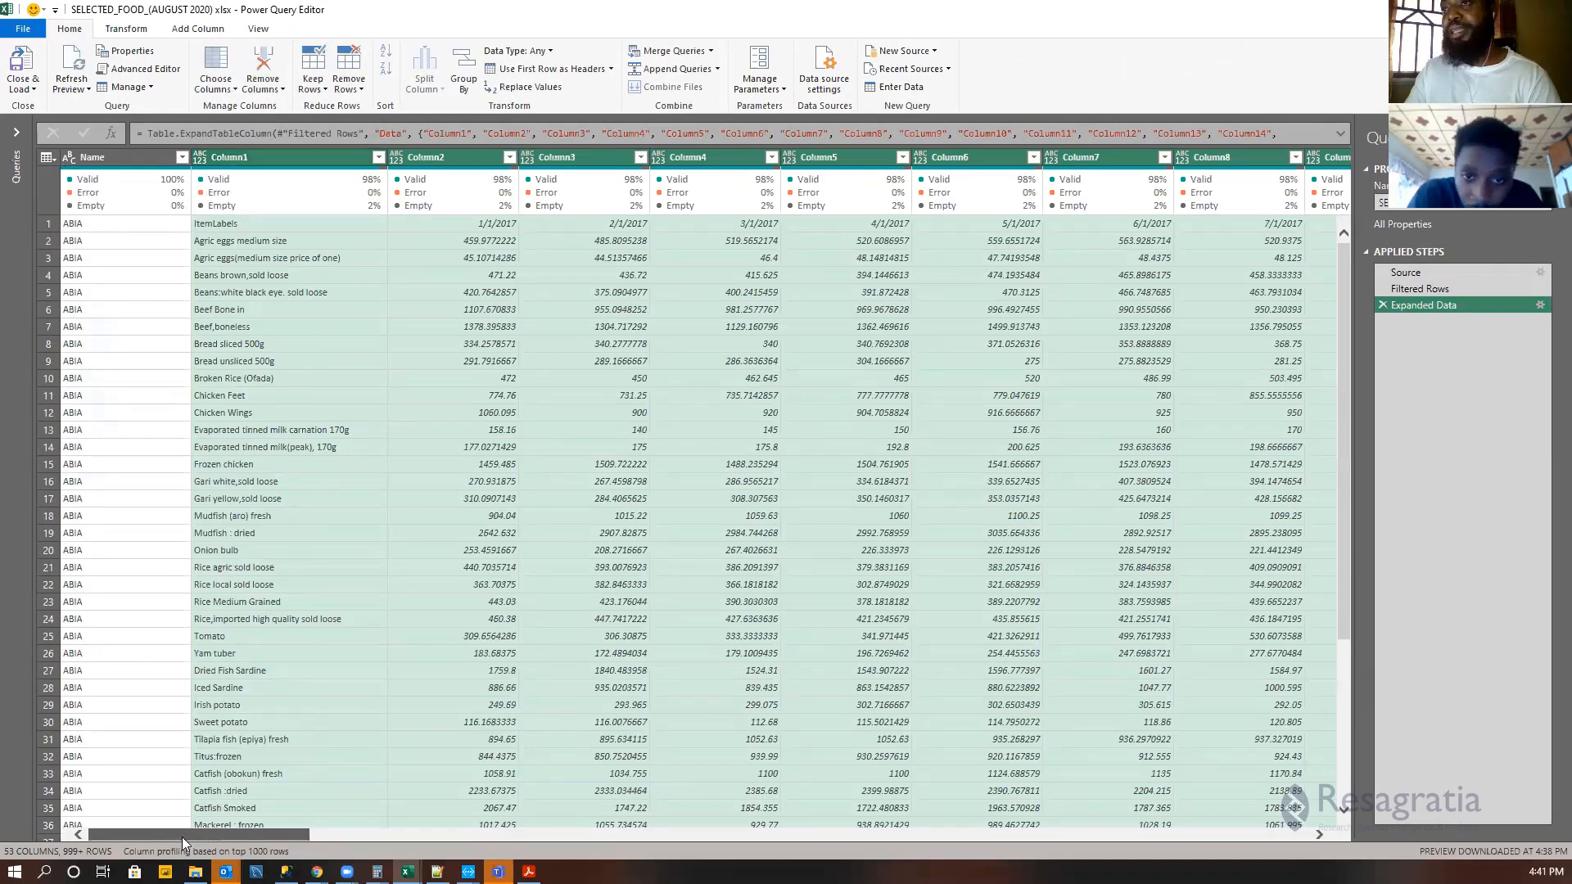
Examine the expanded rows across several states for repeated header rows, and preview the first row's record.
scroll(182, 837, "right", 3)
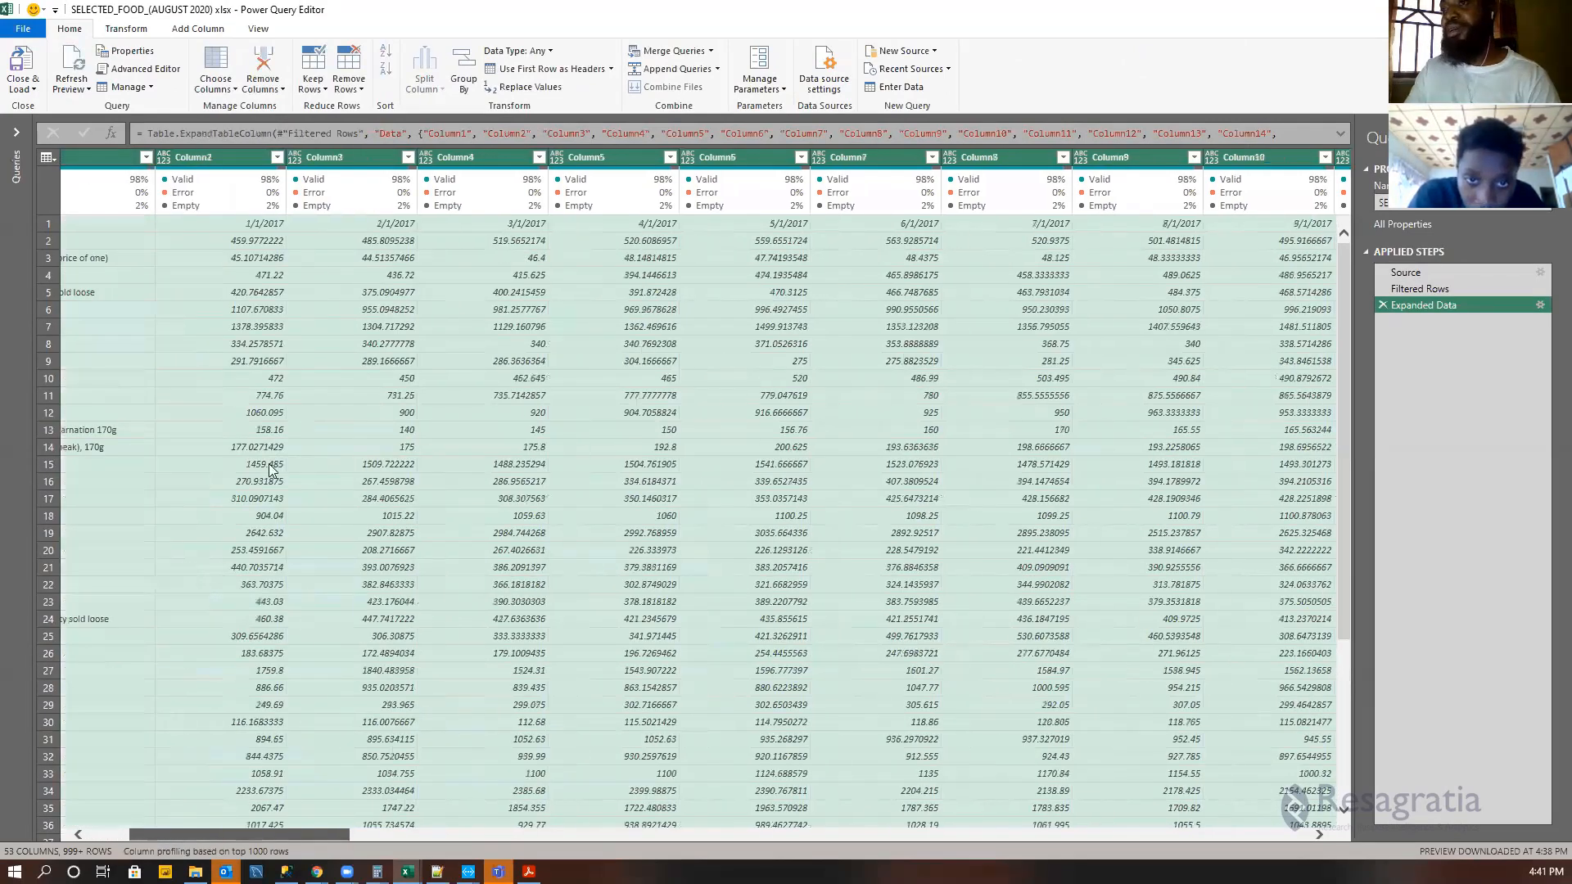
scroll(158, 836, "left", 3)
scroll(161, 490, "down", 5)
scroll(162, 489, "down", 20)
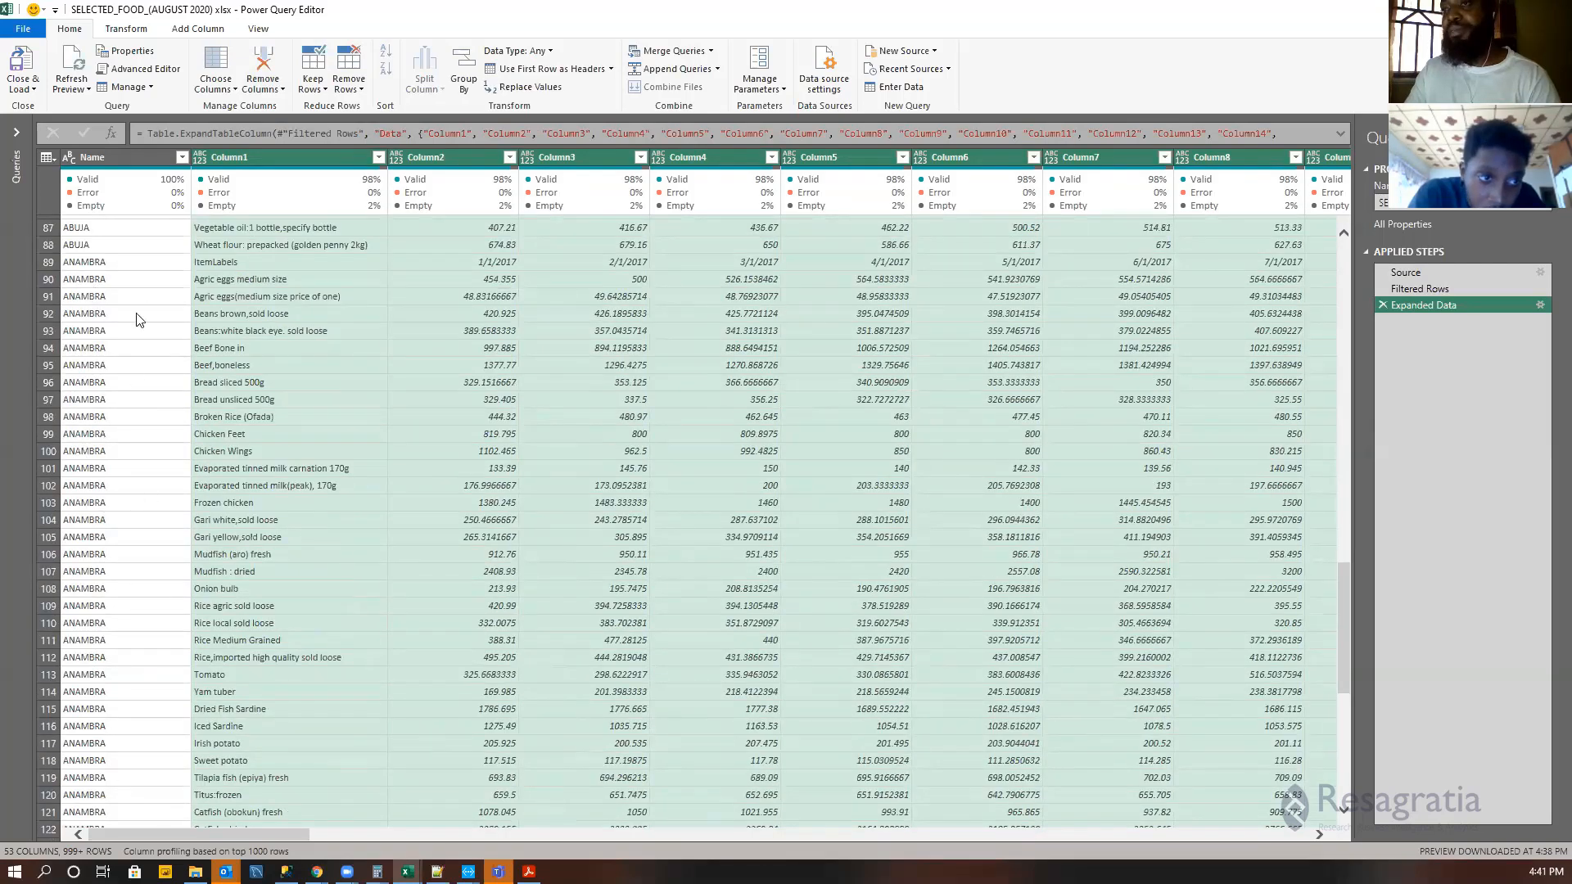
scroll(127, 463, "up", 9)
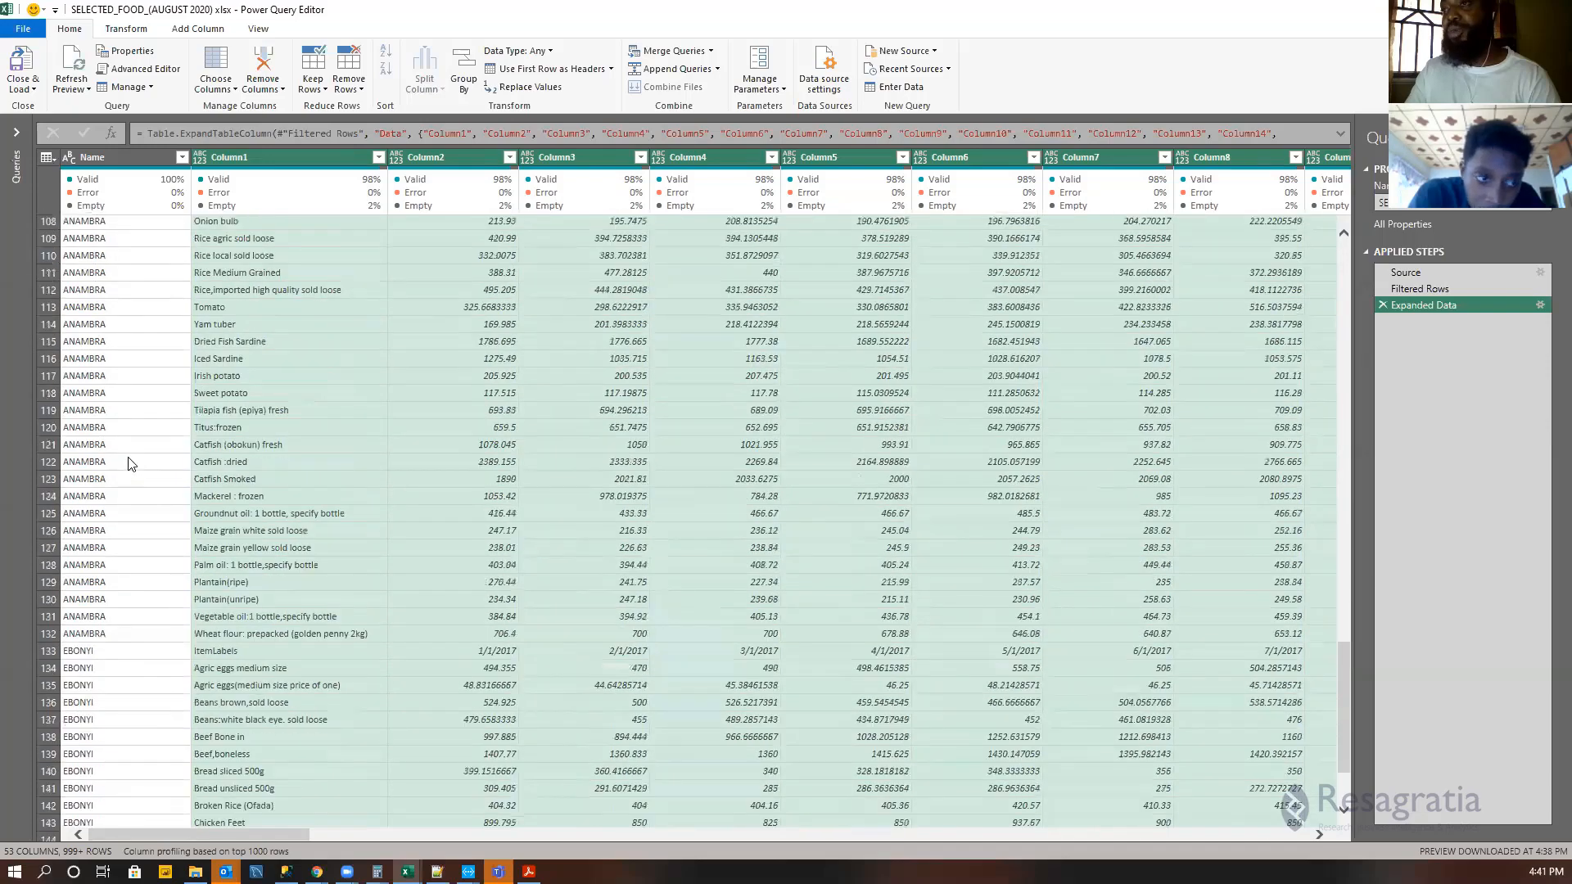
scroll(132, 442, "up", 20)
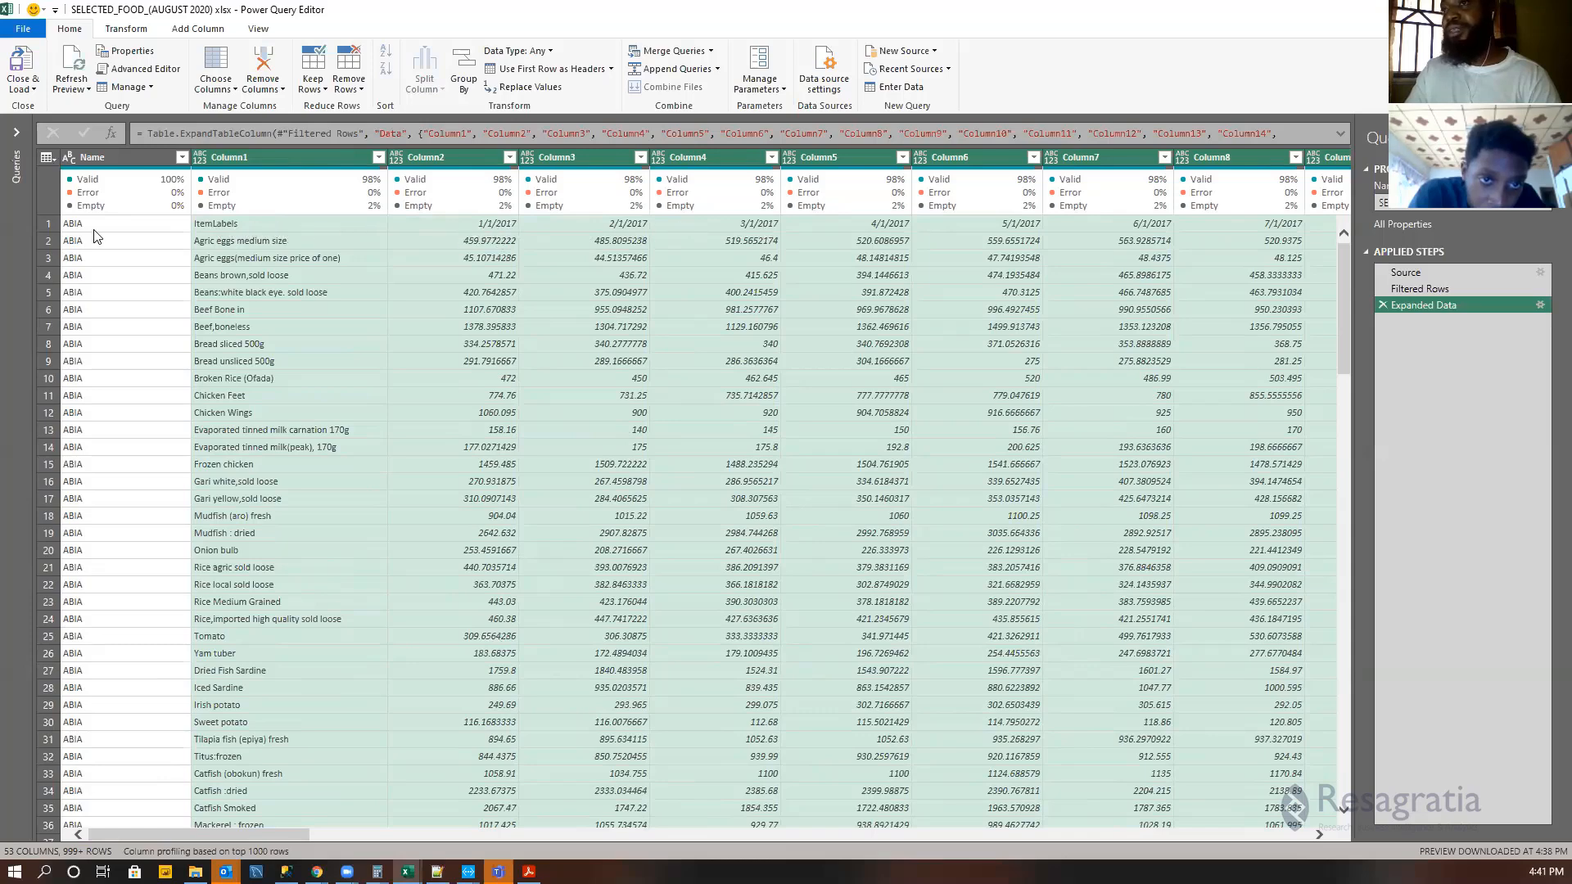
left_click(43, 230)
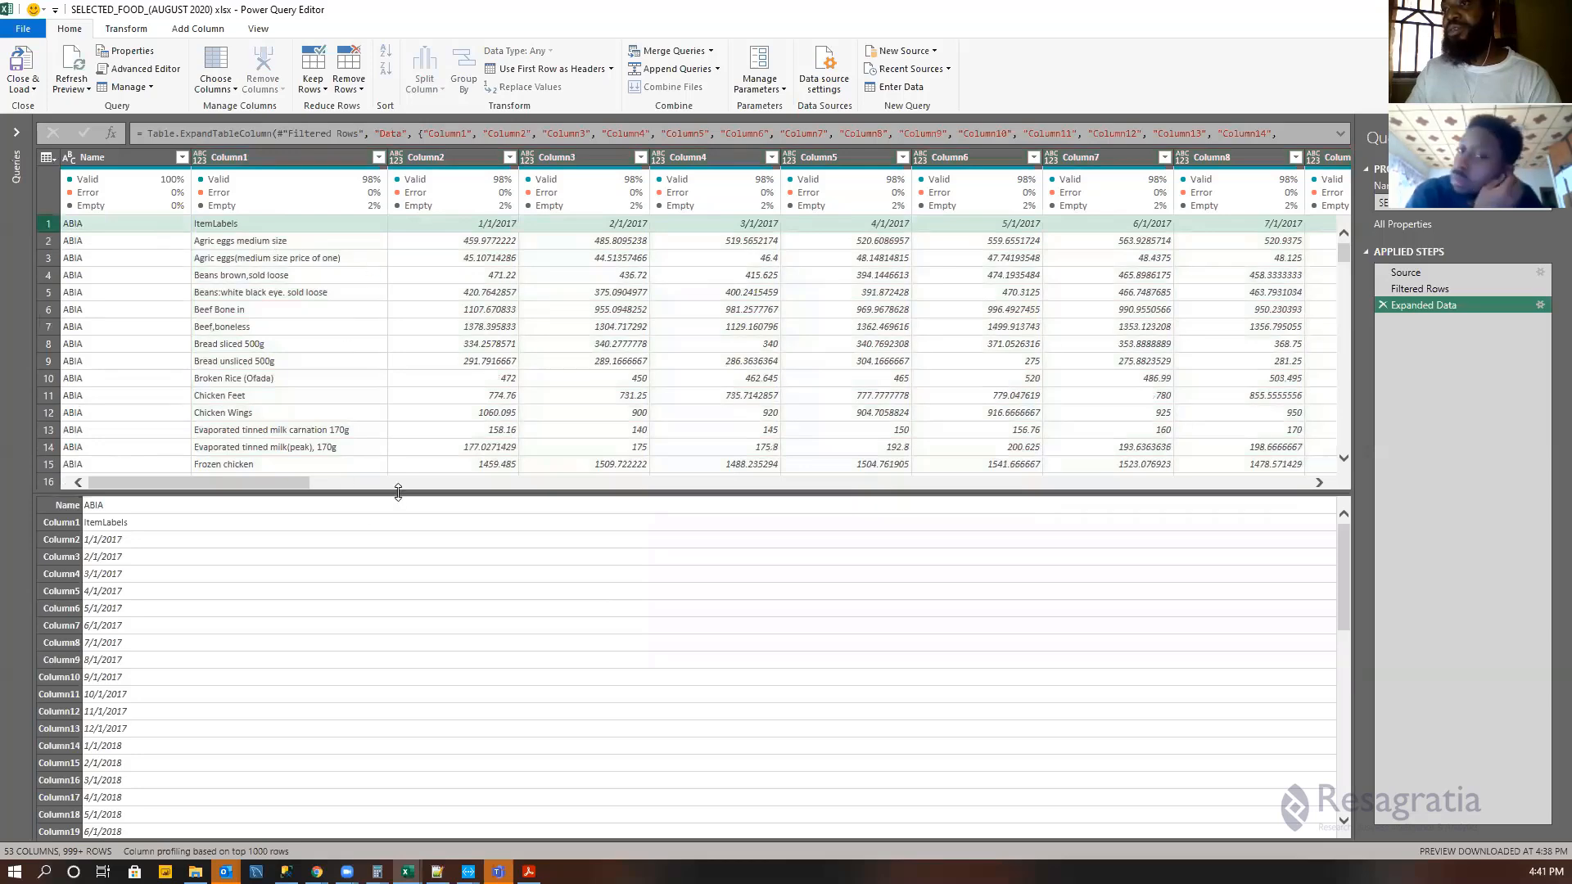
Examine where the ItemLabels header row repeats at the start of the ABUJA and ANAMBRA records, with the preview pane shrunk to show more rows.
left_click_drag(395, 494, 386, 700)
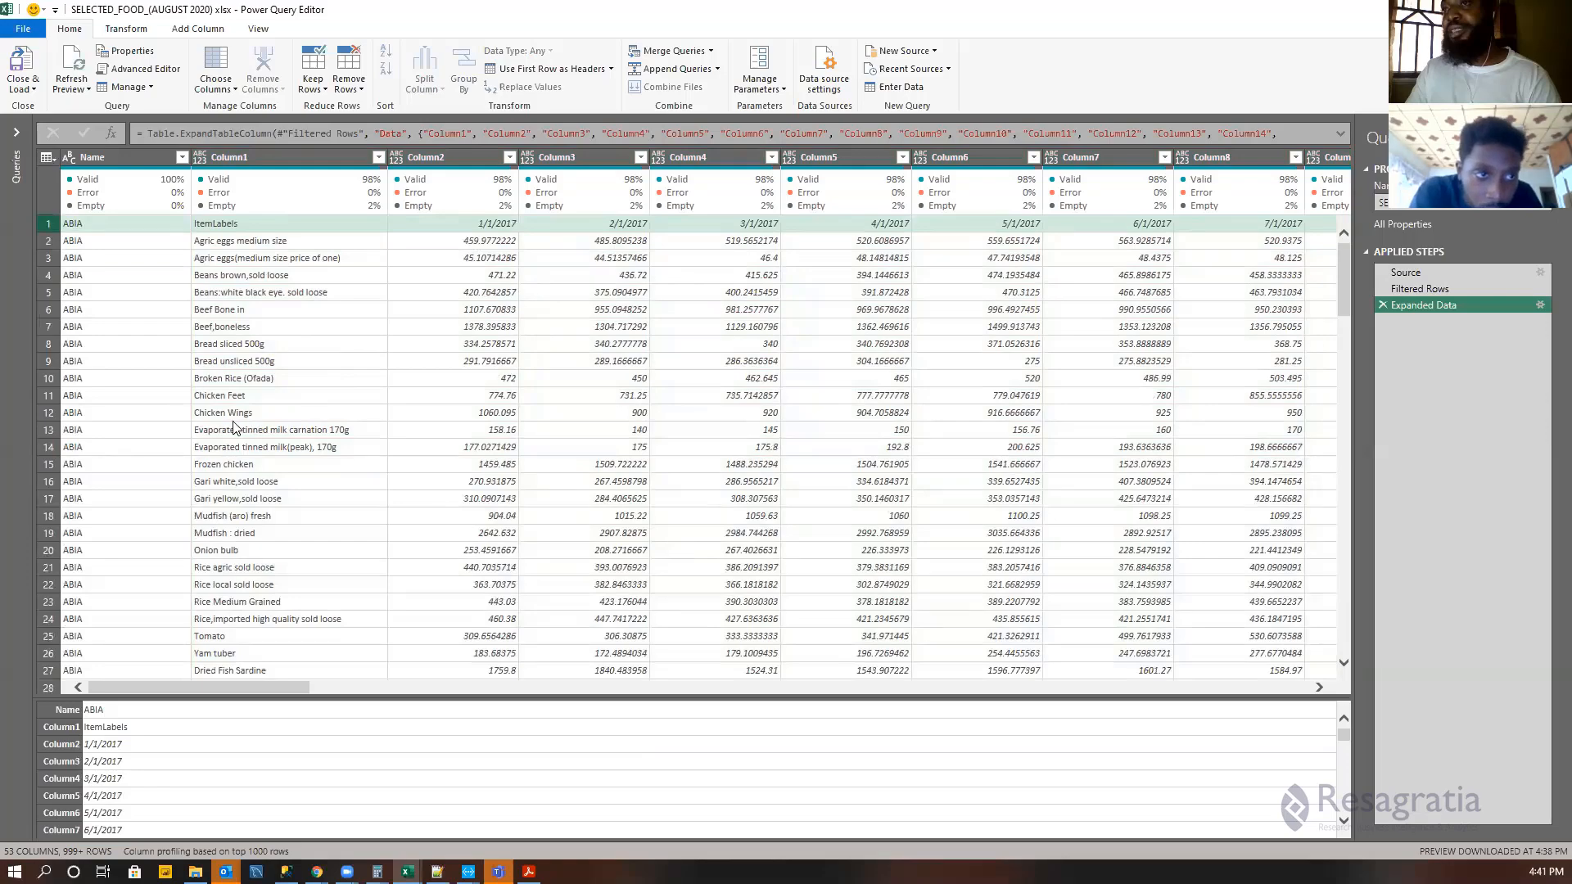
scroll(235, 428, "down", 5)
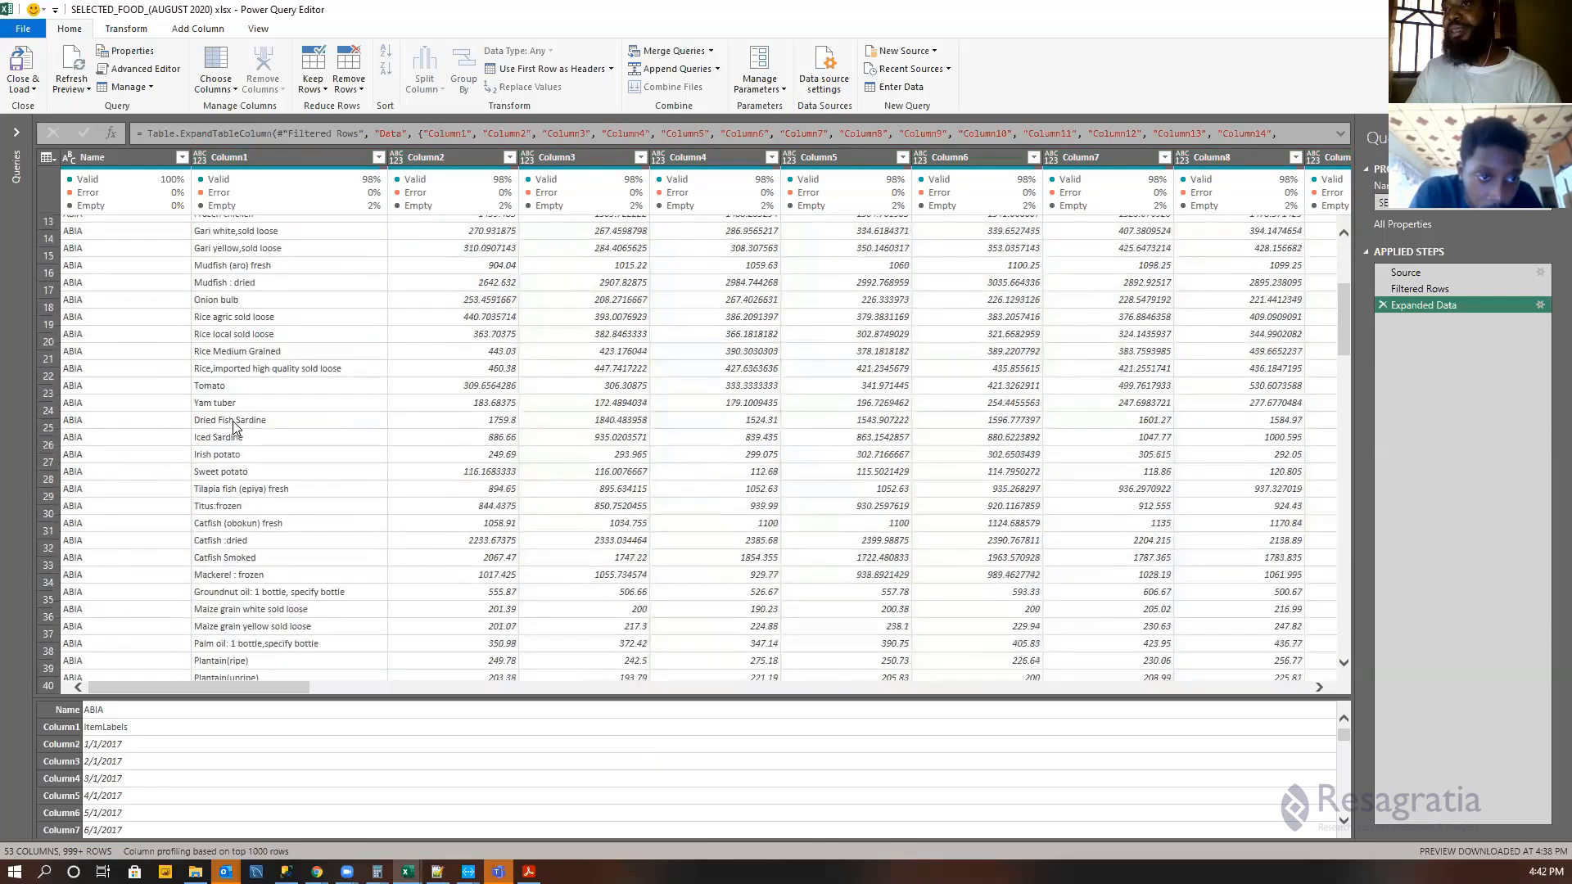
scroll(235, 427, "down", 7)
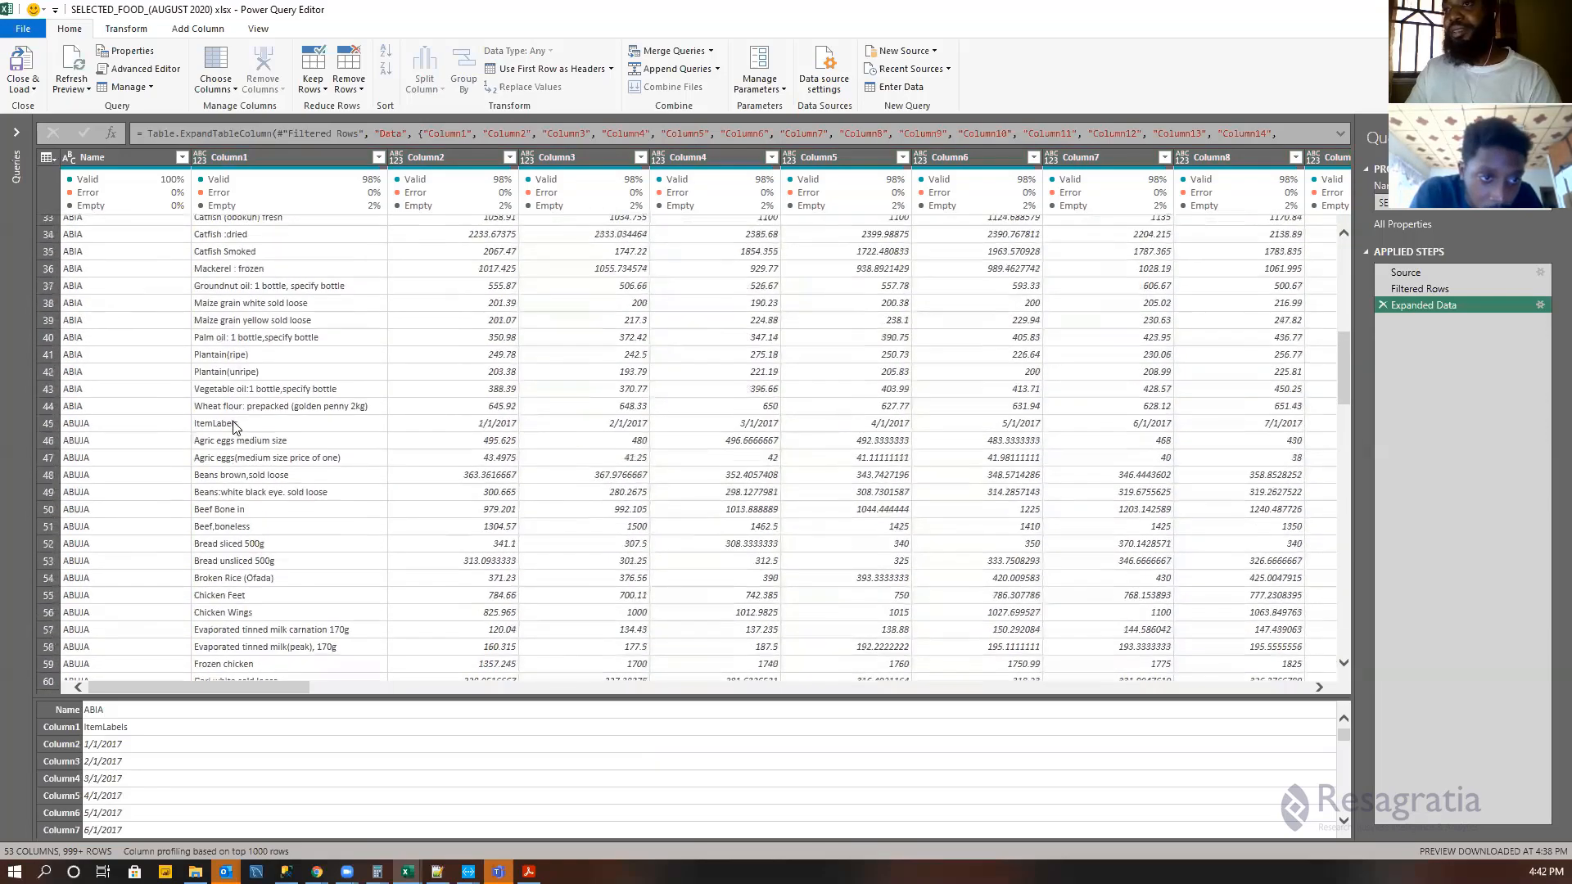
left_click(46, 424)
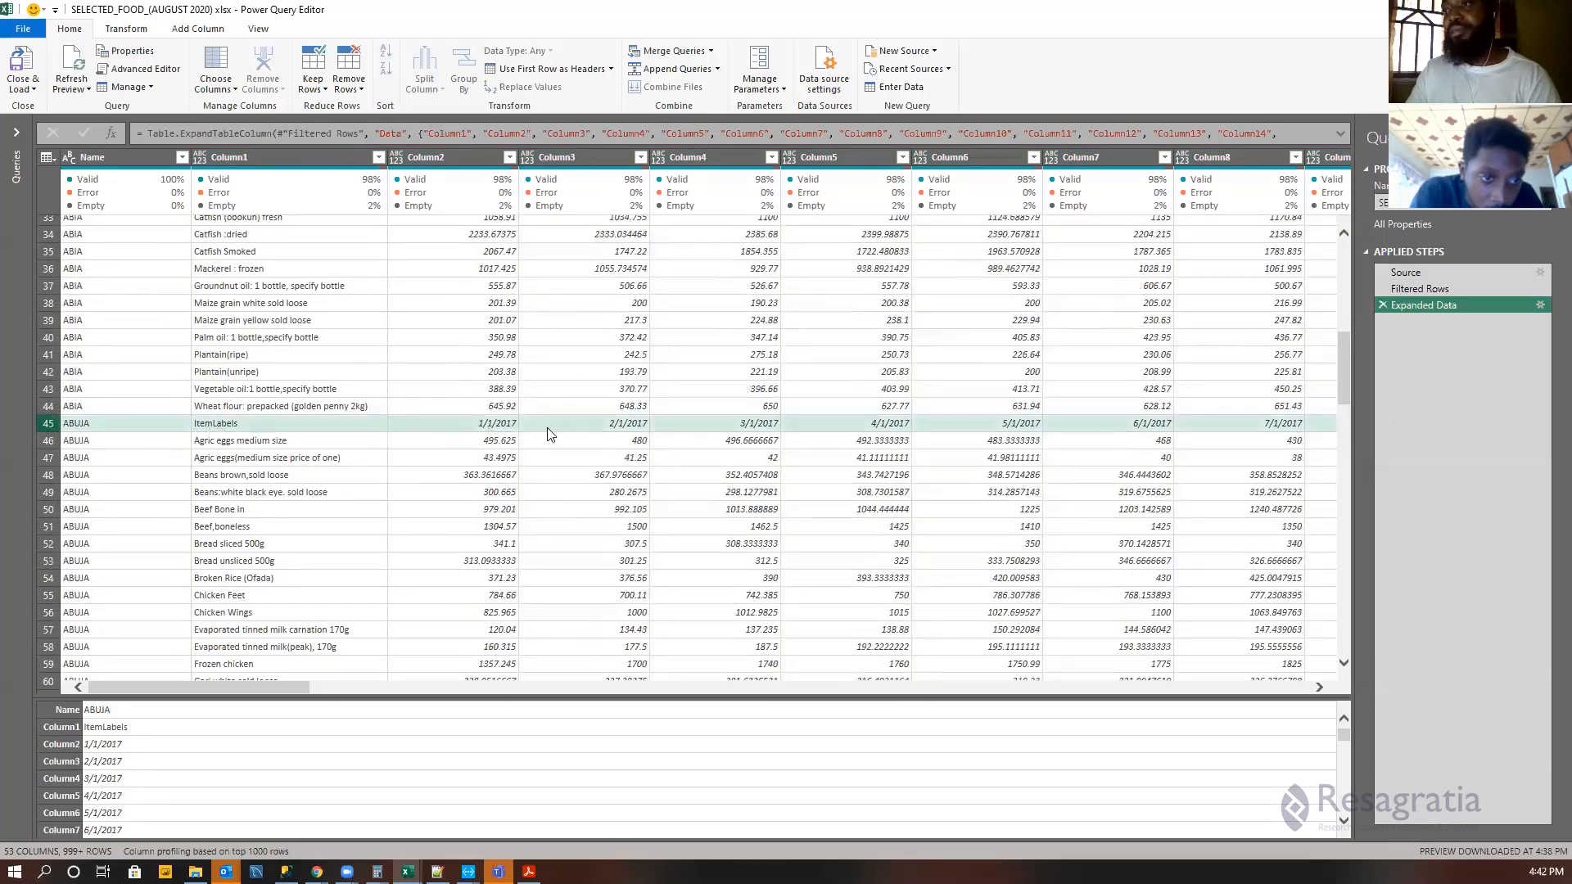
scroll(254, 463, "down", 7)
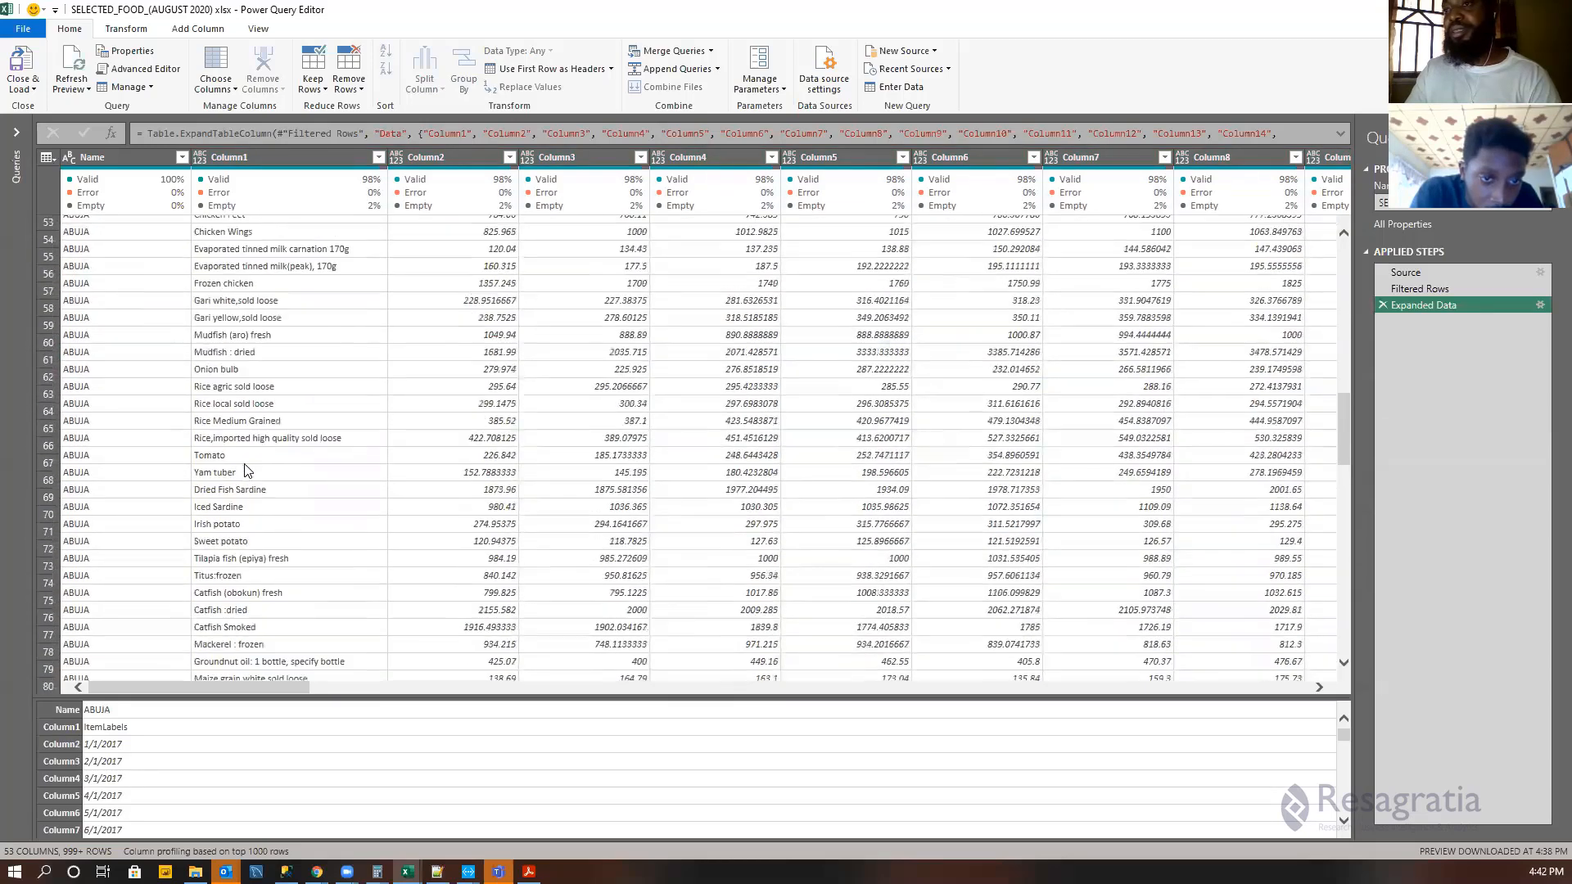
scroll(247, 470, "down", 4)
scroll(68, 495, "down", 3)
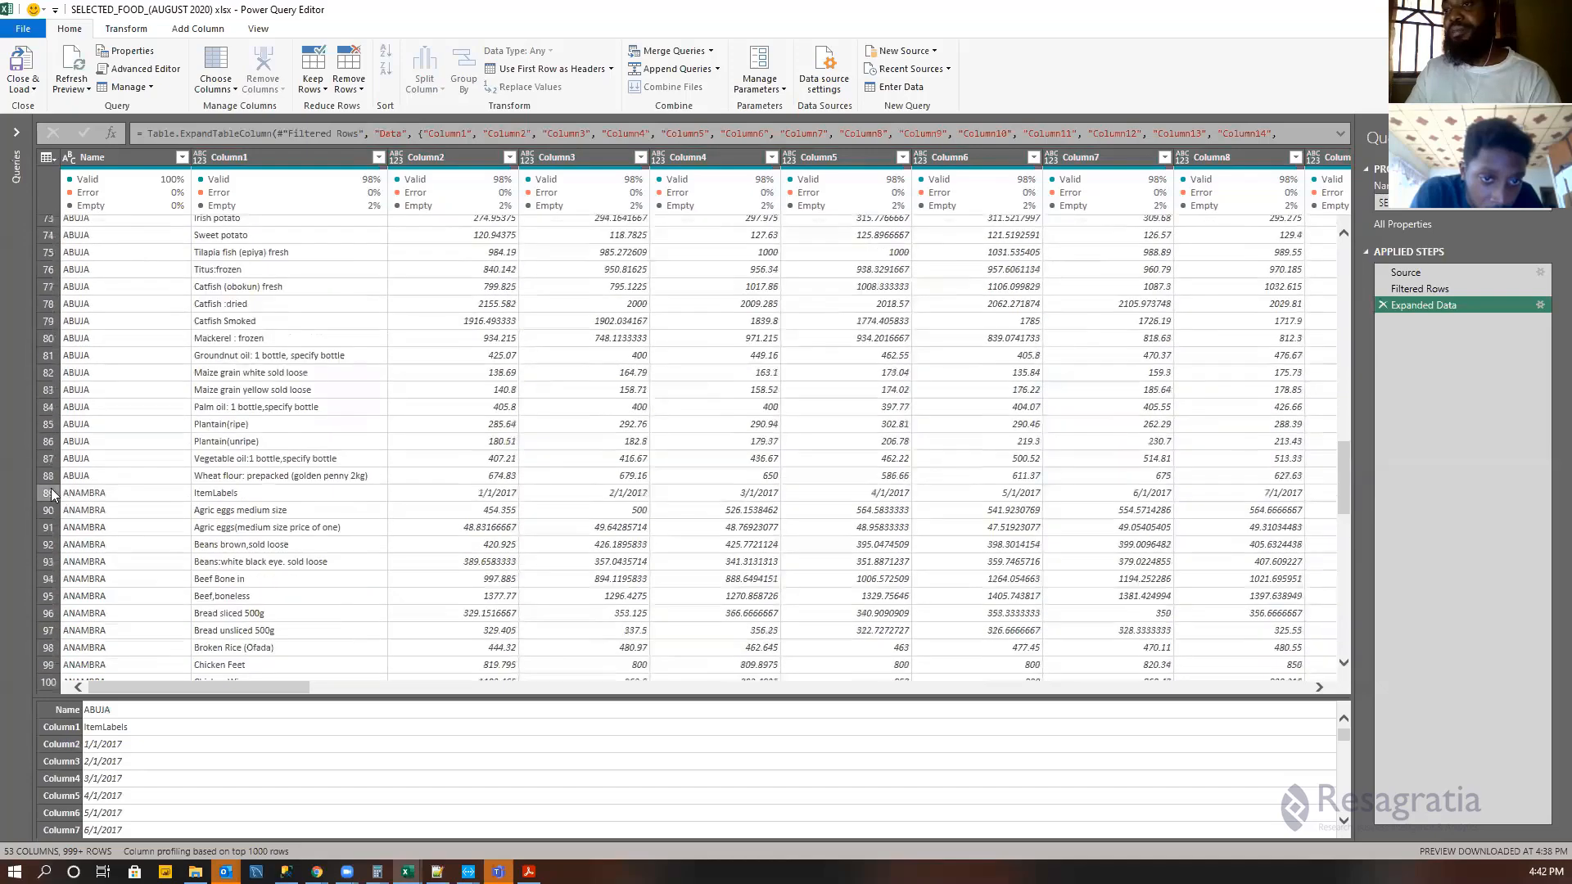
left_click(279, 493)
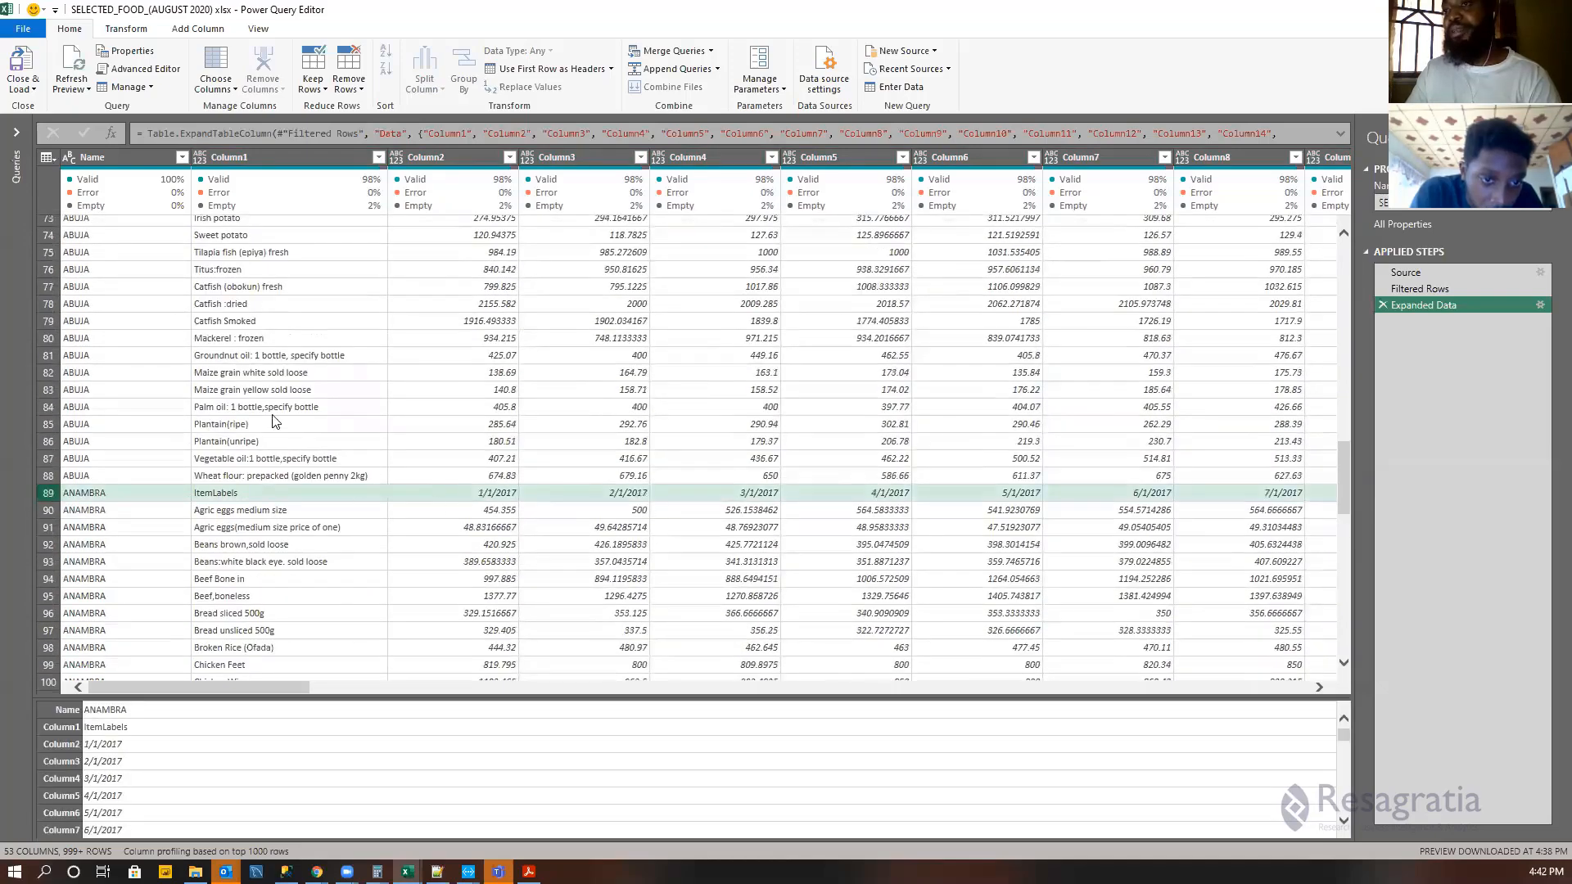
scroll(274, 413, "up", 20)
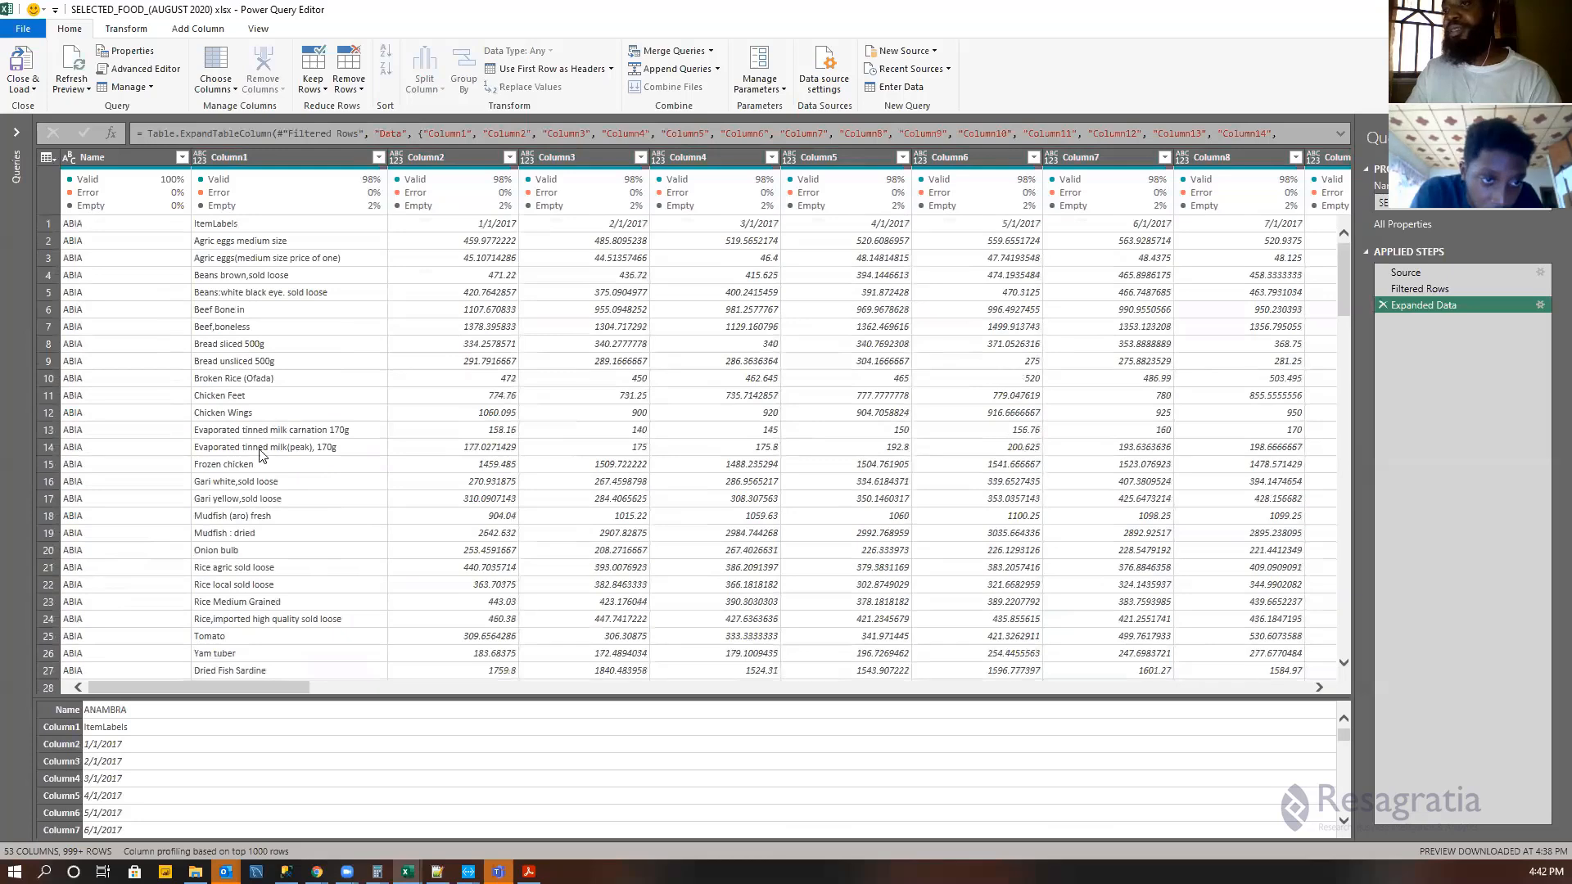
Inspect the filter values of Column49 and Column47 and the quality profile of Column48 among the table's final columns.
left_click_drag(224, 685, 1310, 714)
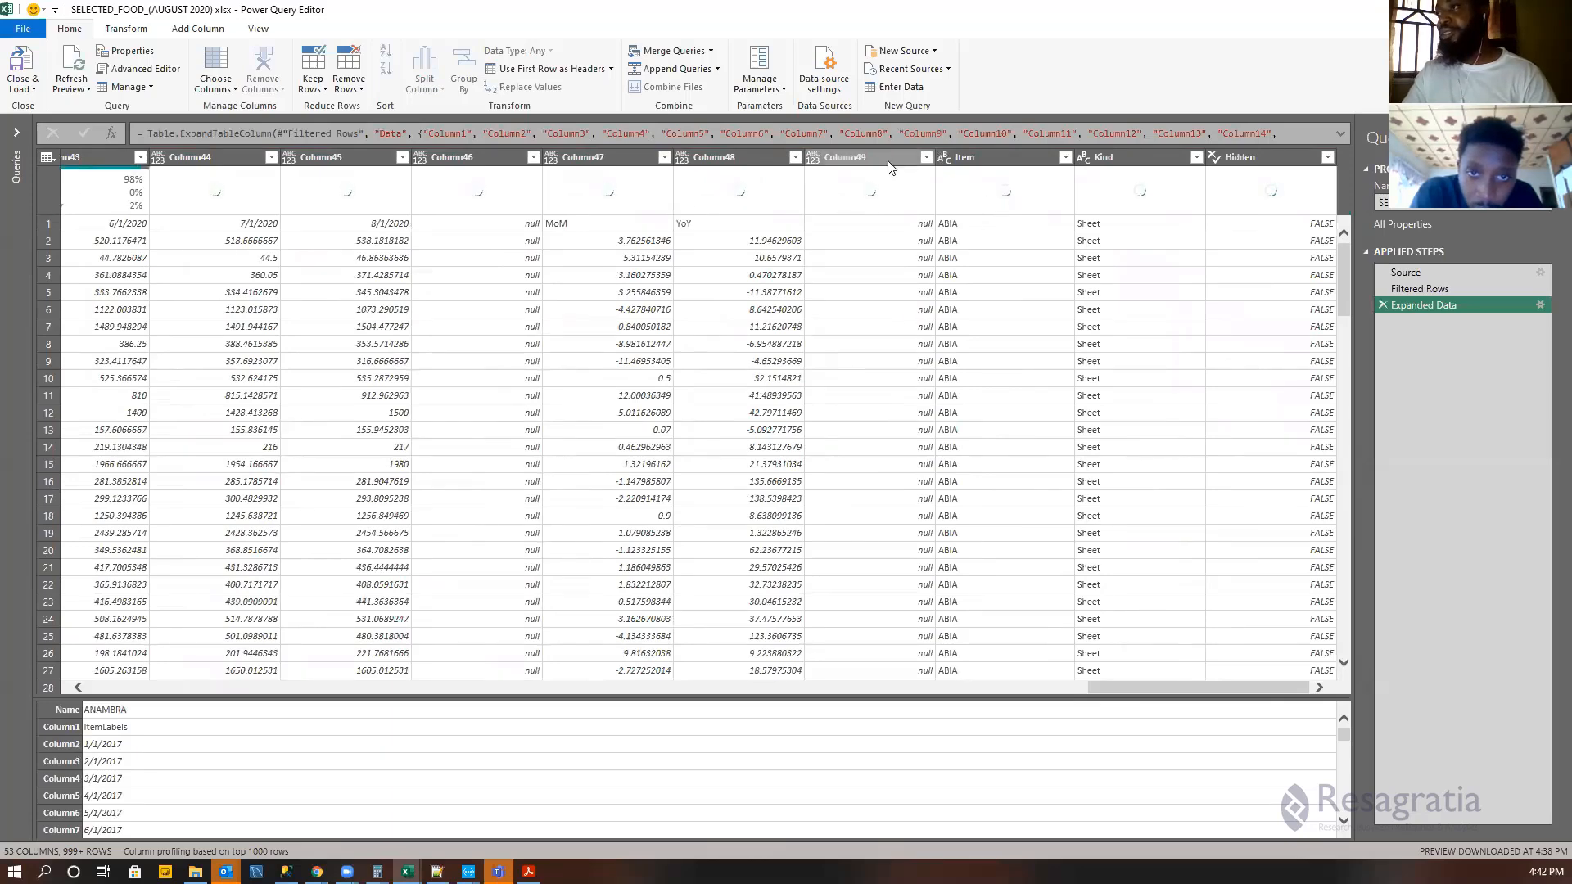
left_click(926, 157)
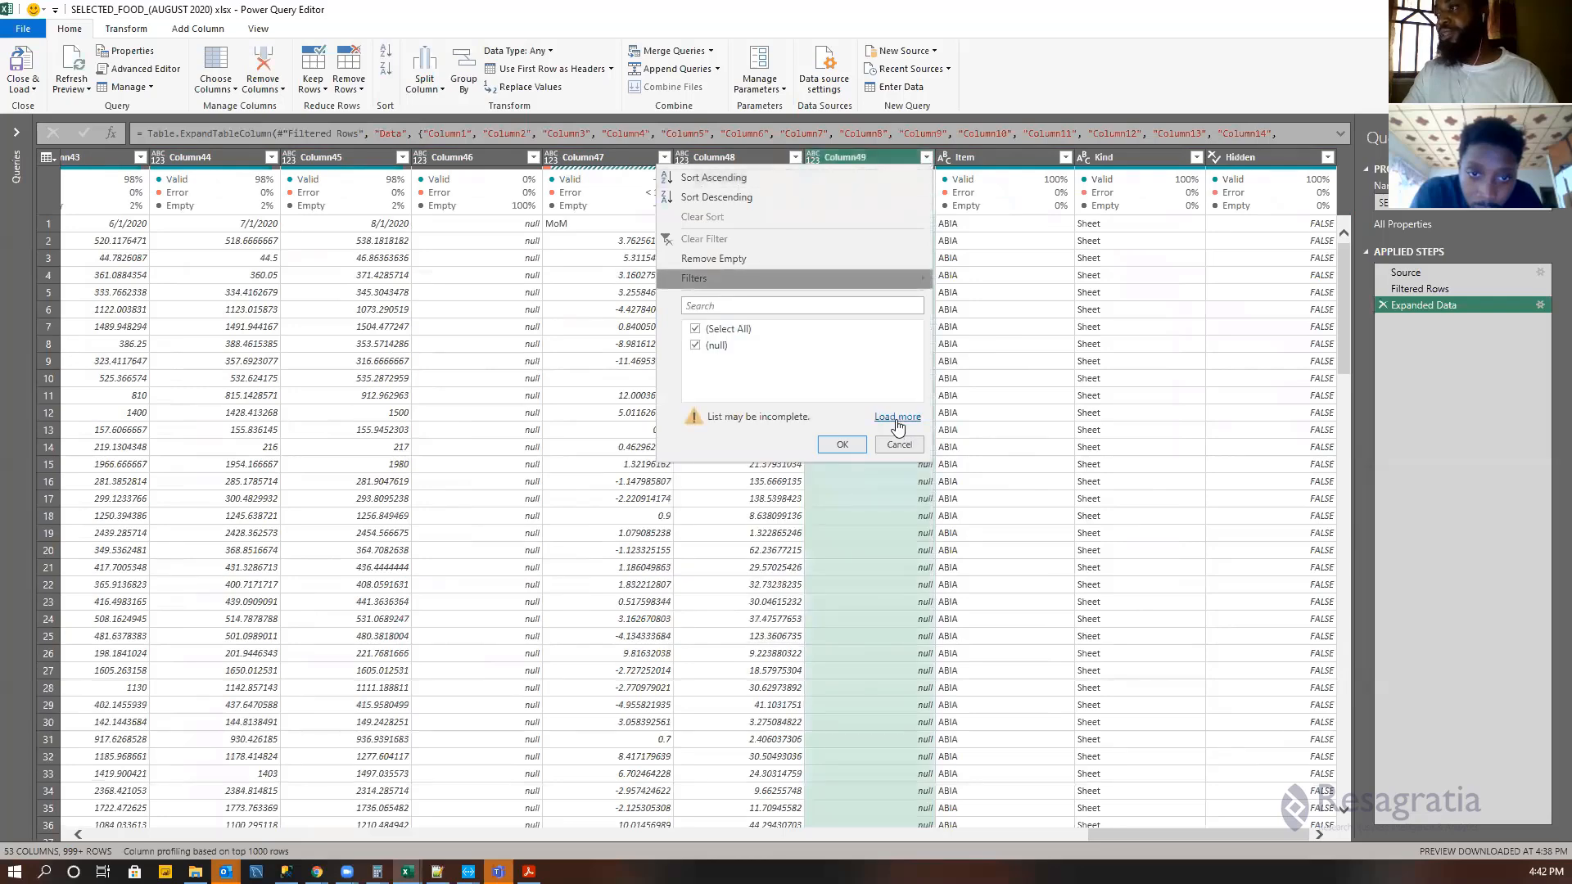
left_click(898, 416)
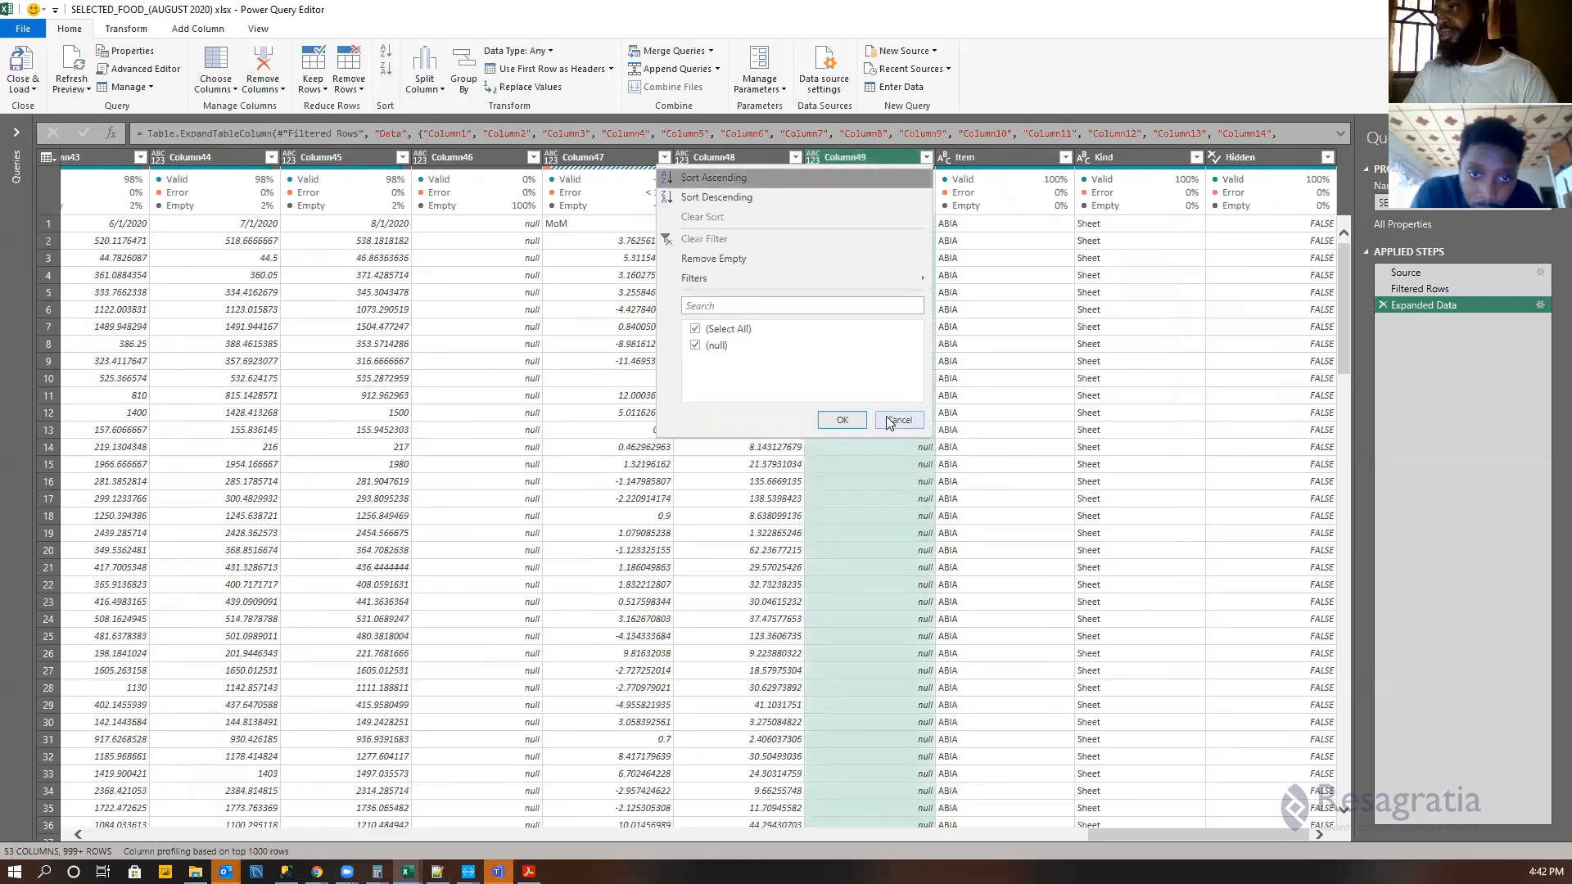
left_click(898, 421)
left_click(745, 160)
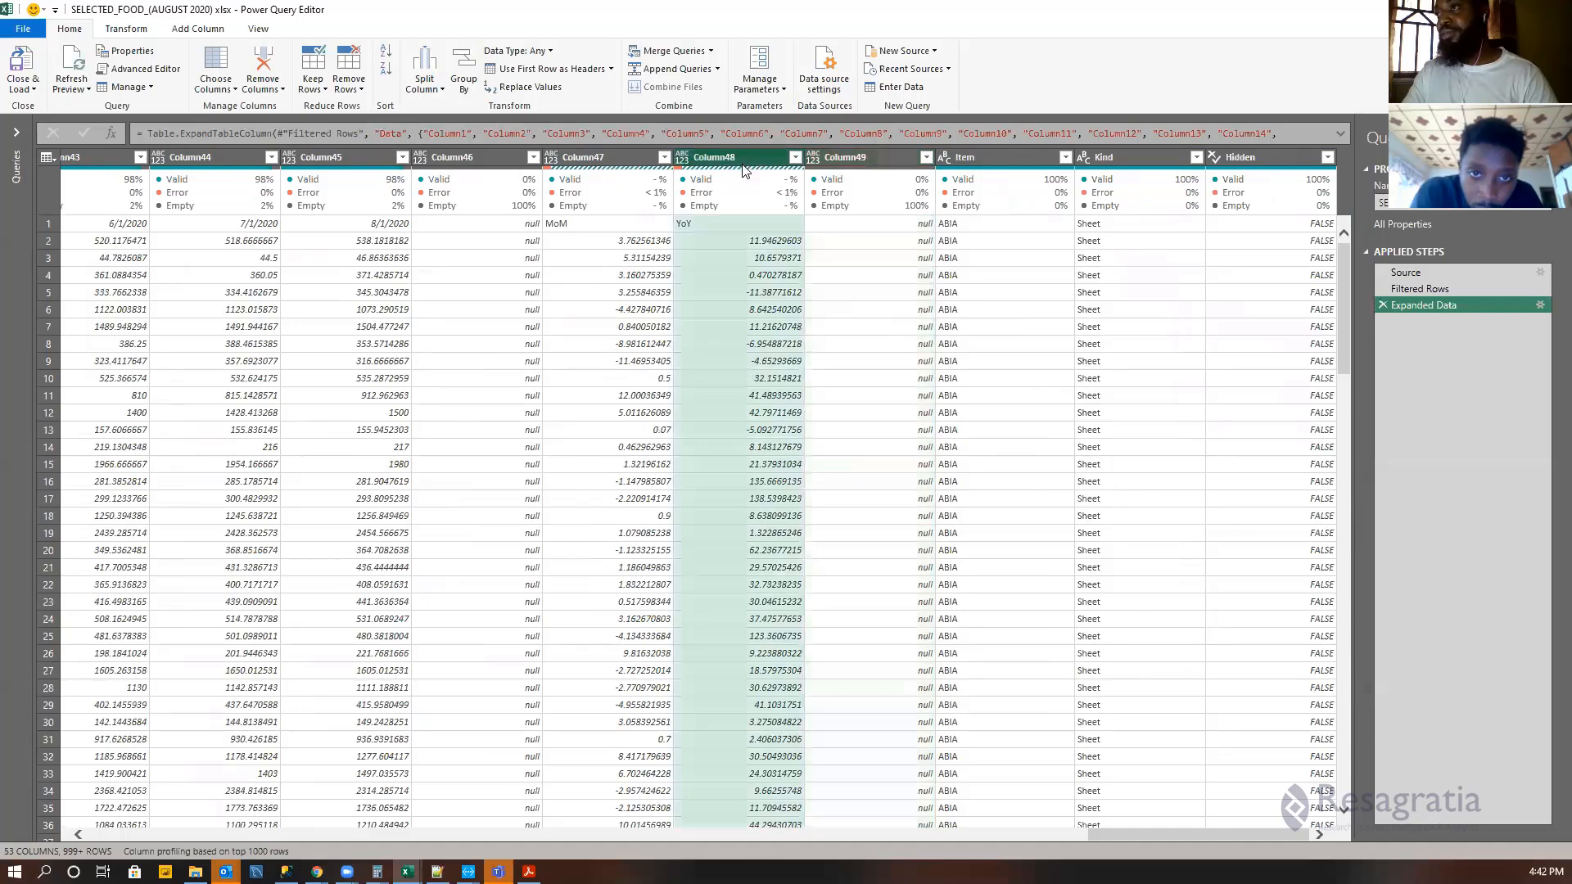
mouse_move(736, 171)
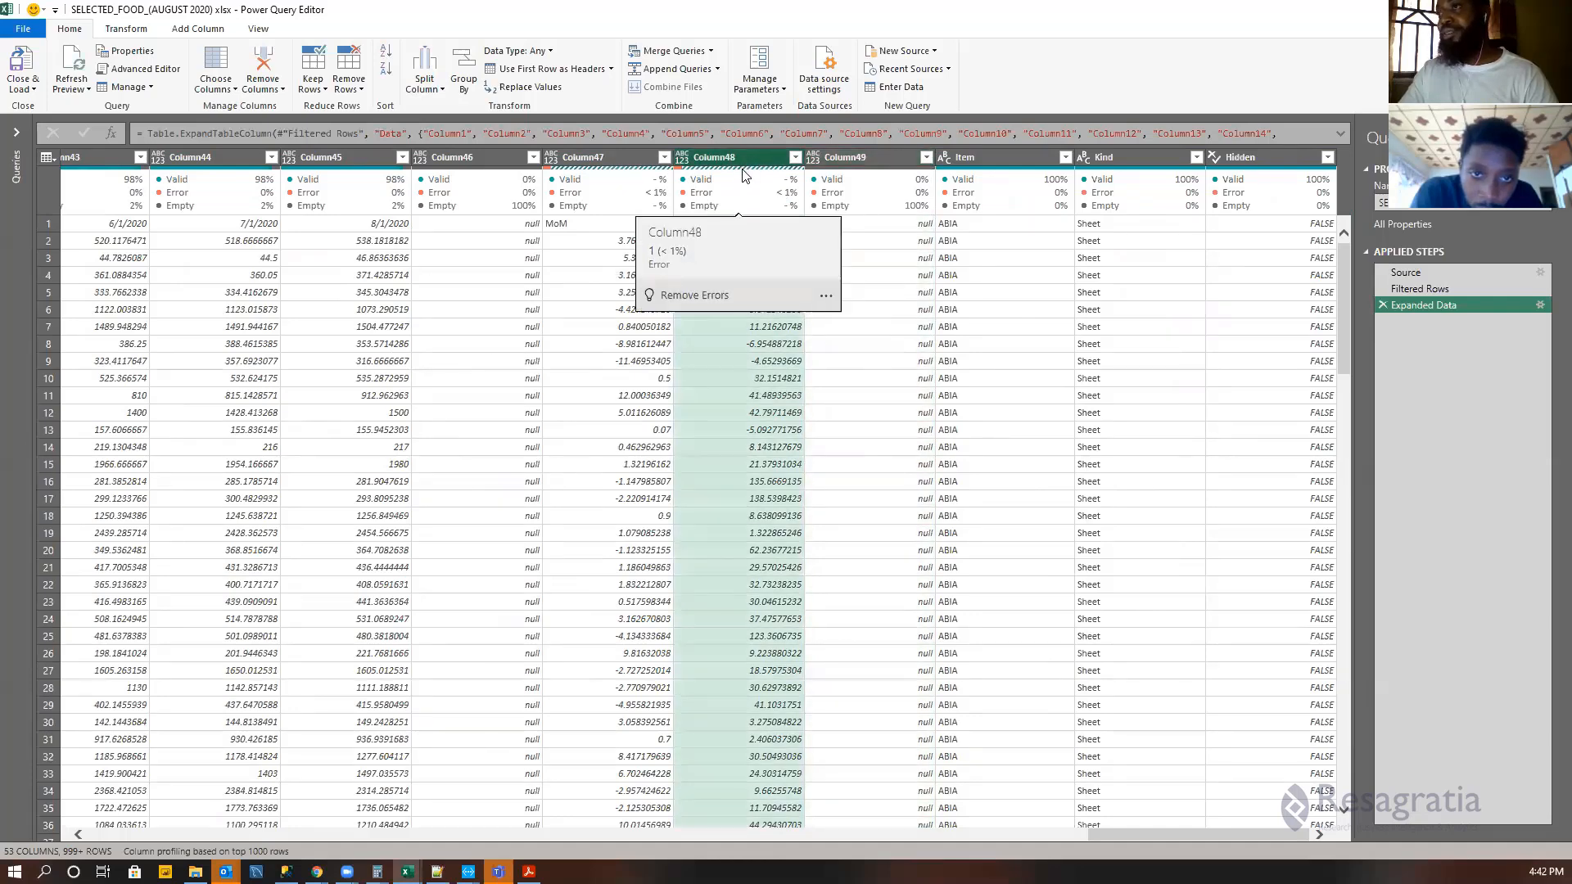
left_click(609, 175)
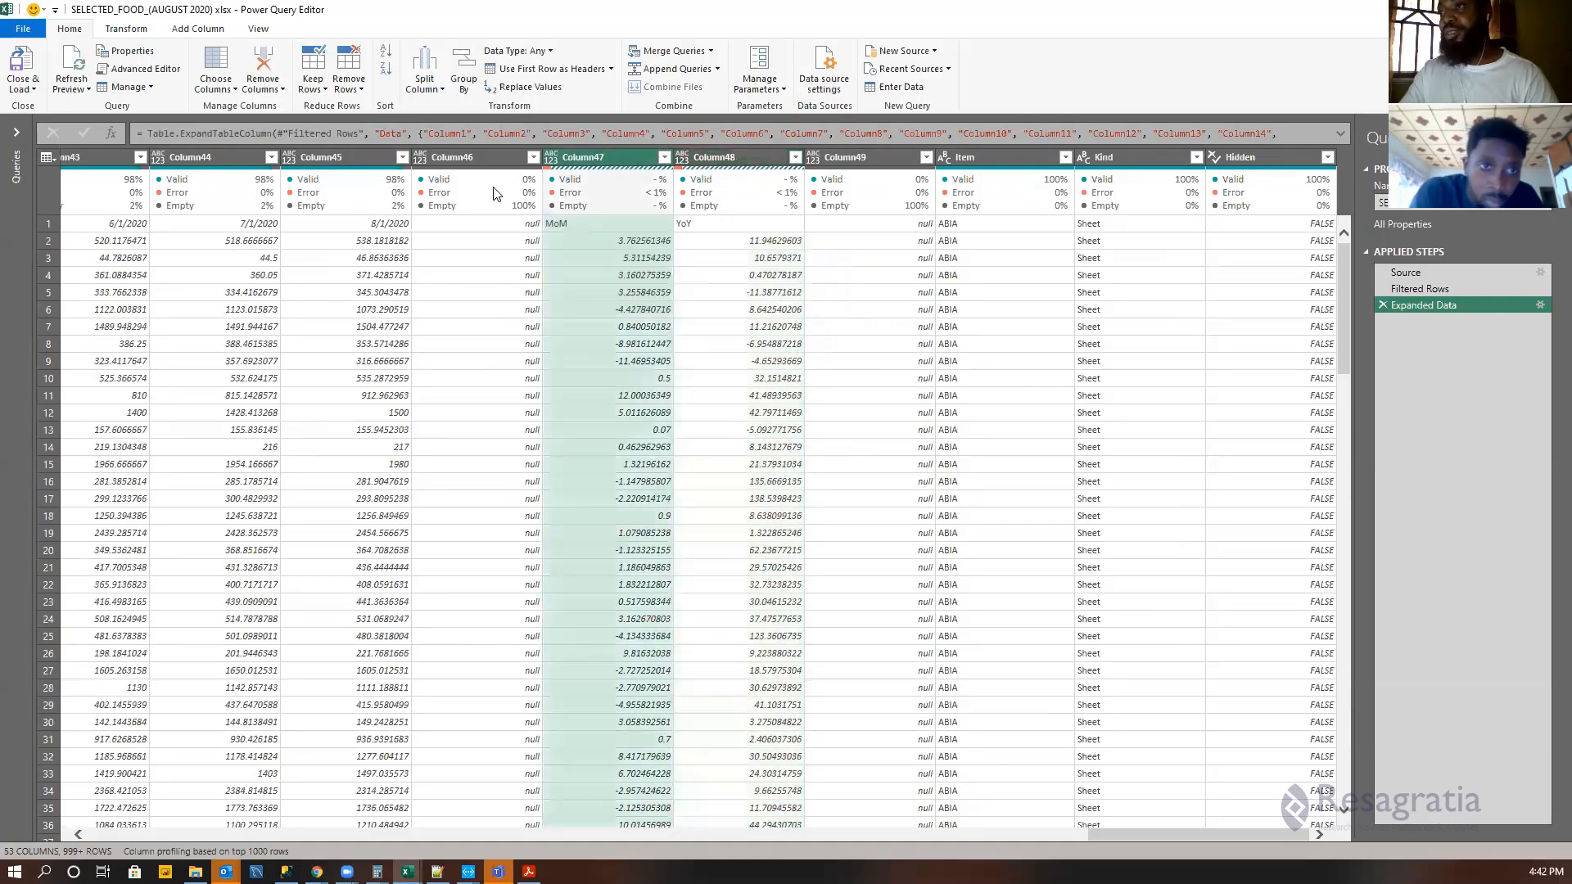
left_click(664, 157)
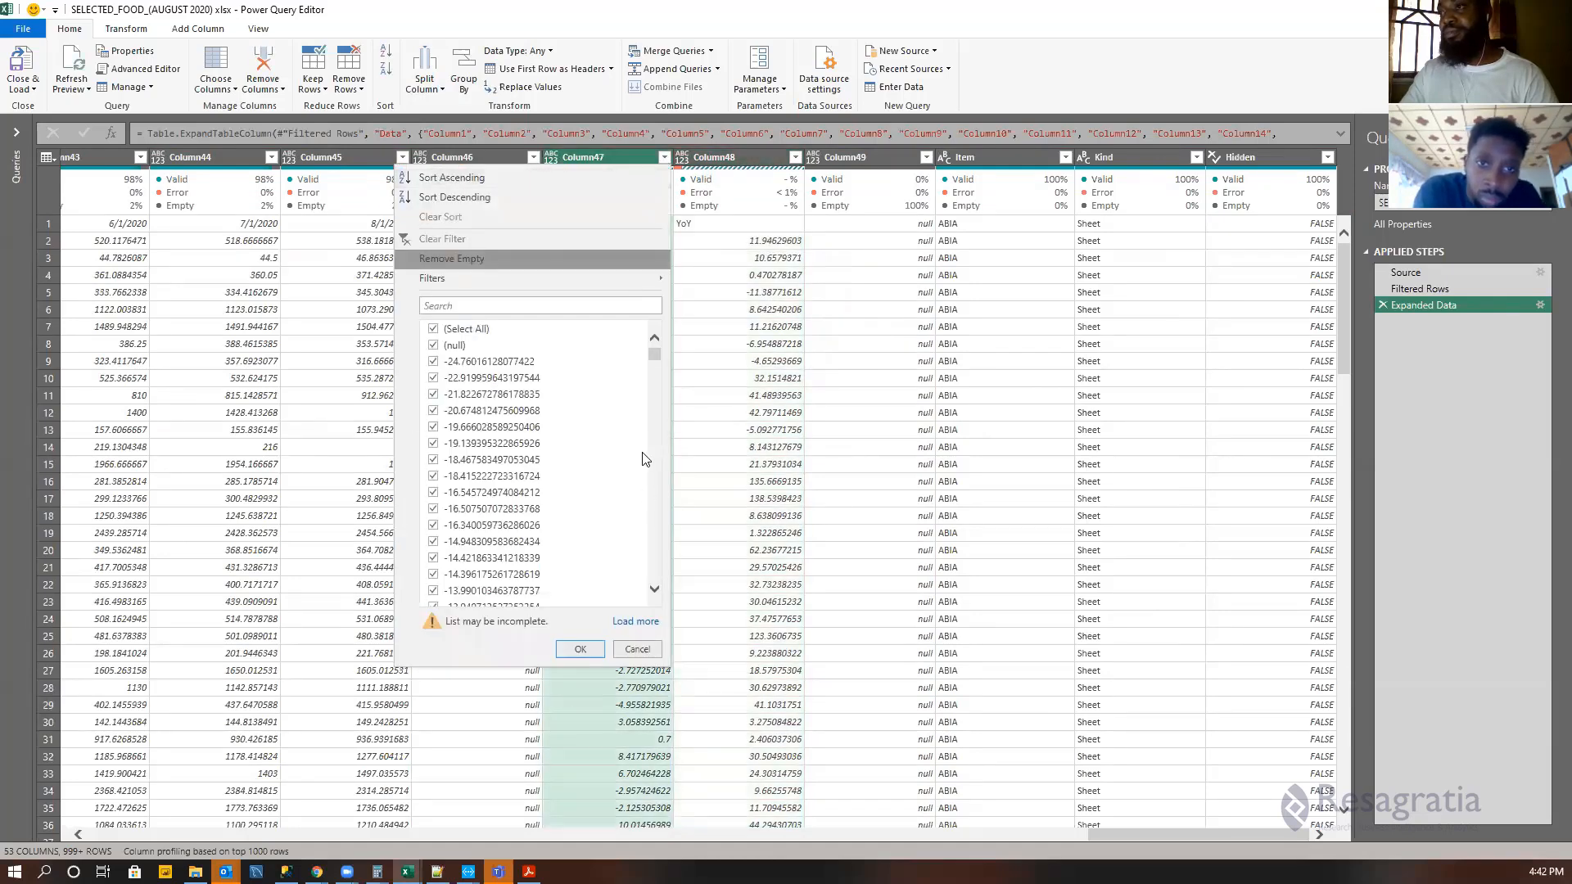
left_click(636, 650)
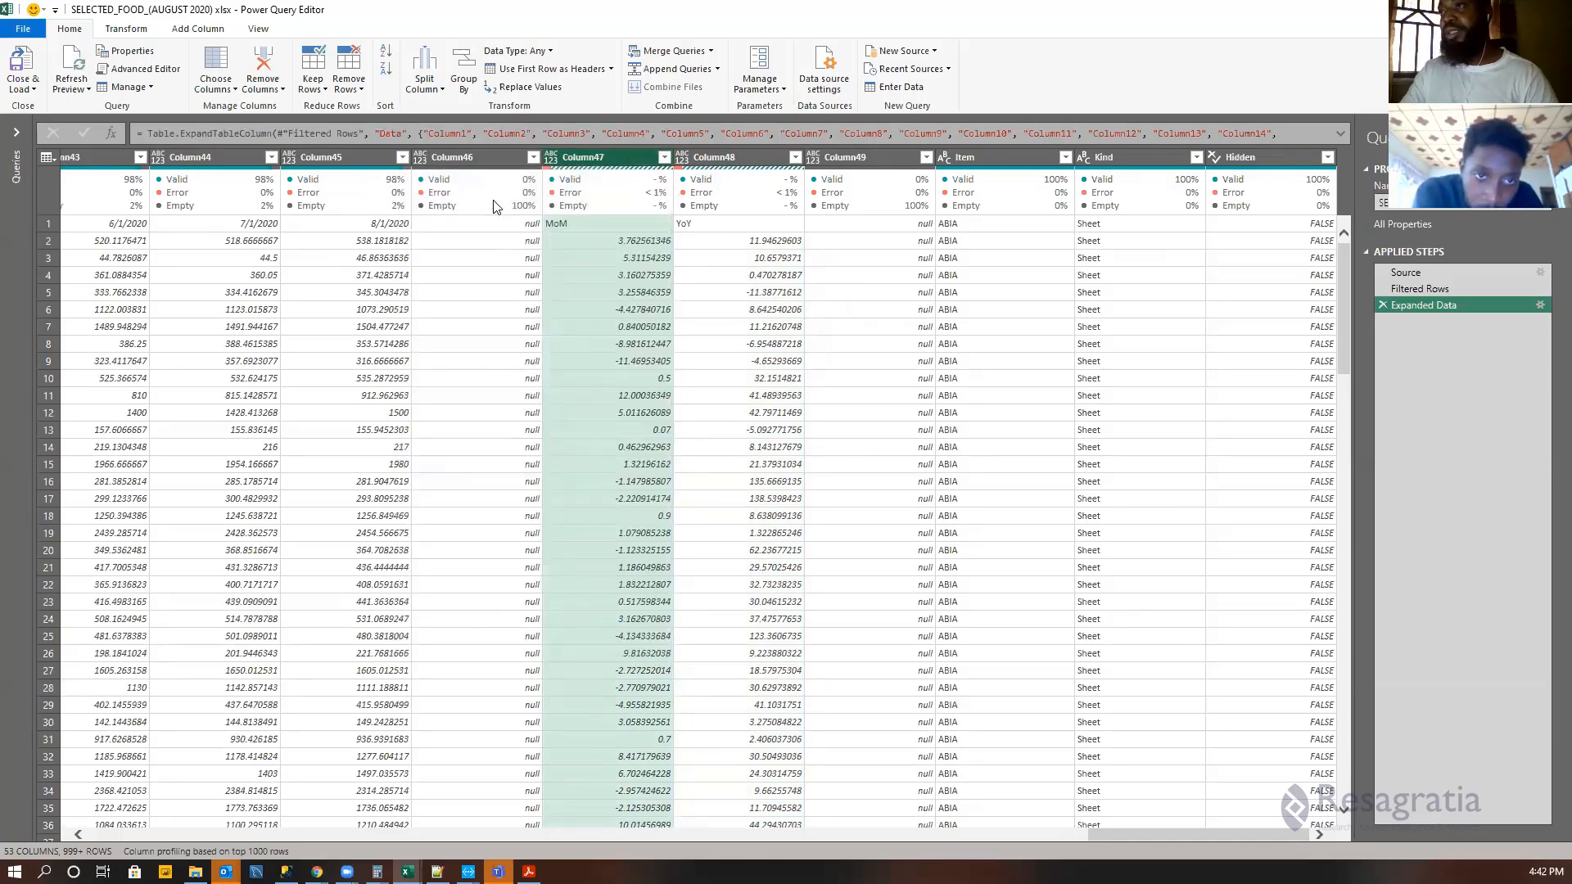
Inspect the filter values of Column46 and Column45 for empty entries and date headers, leaving both columns unfiltered.
left_click(462, 162)
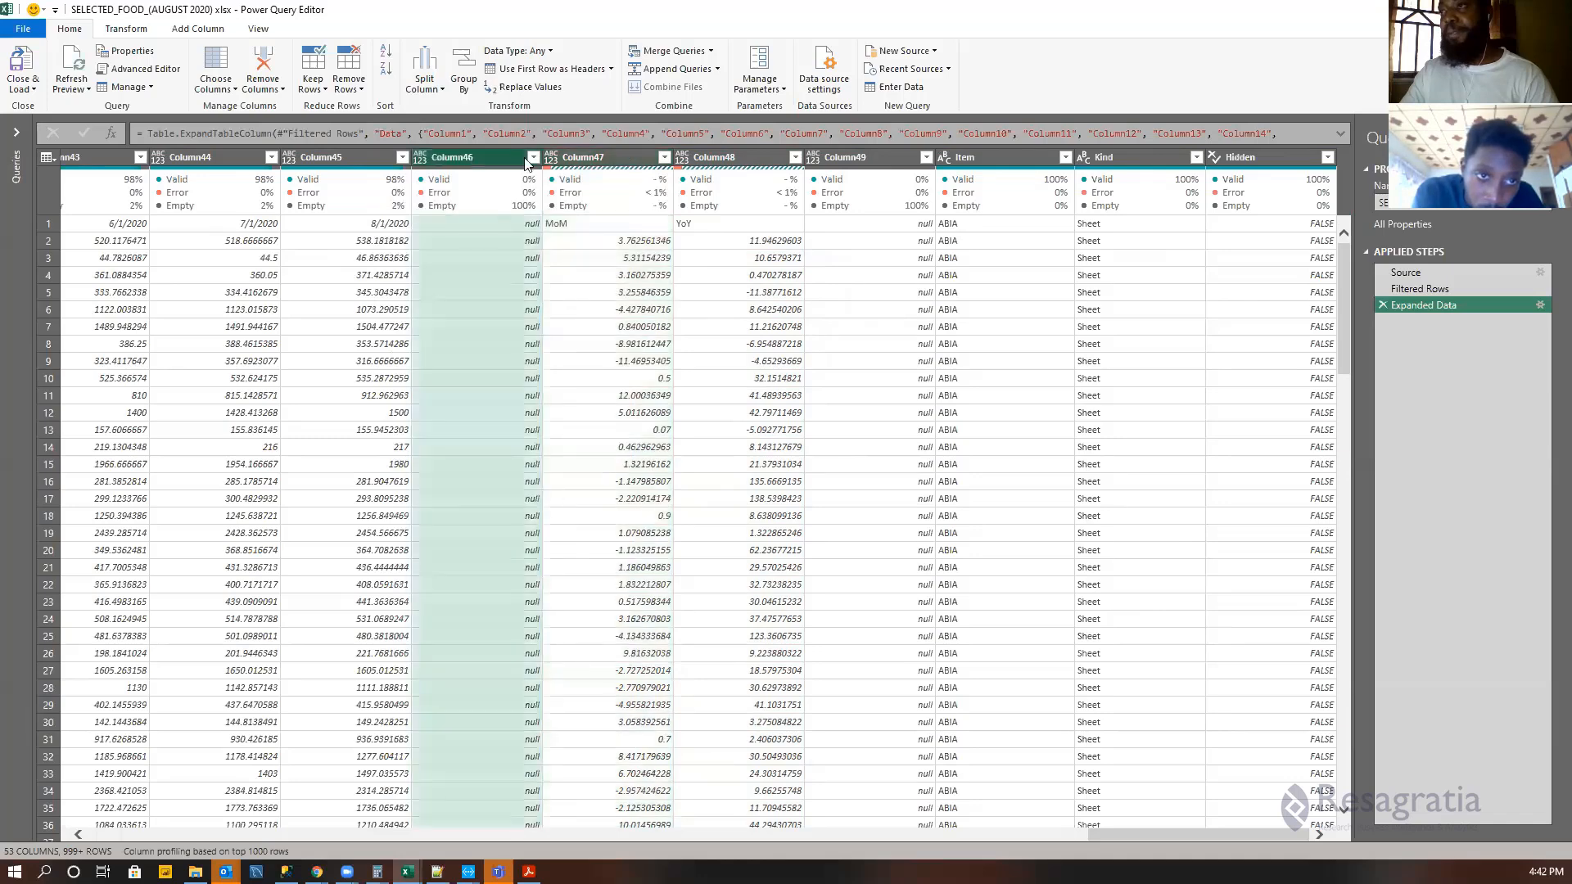
left_click(534, 160)
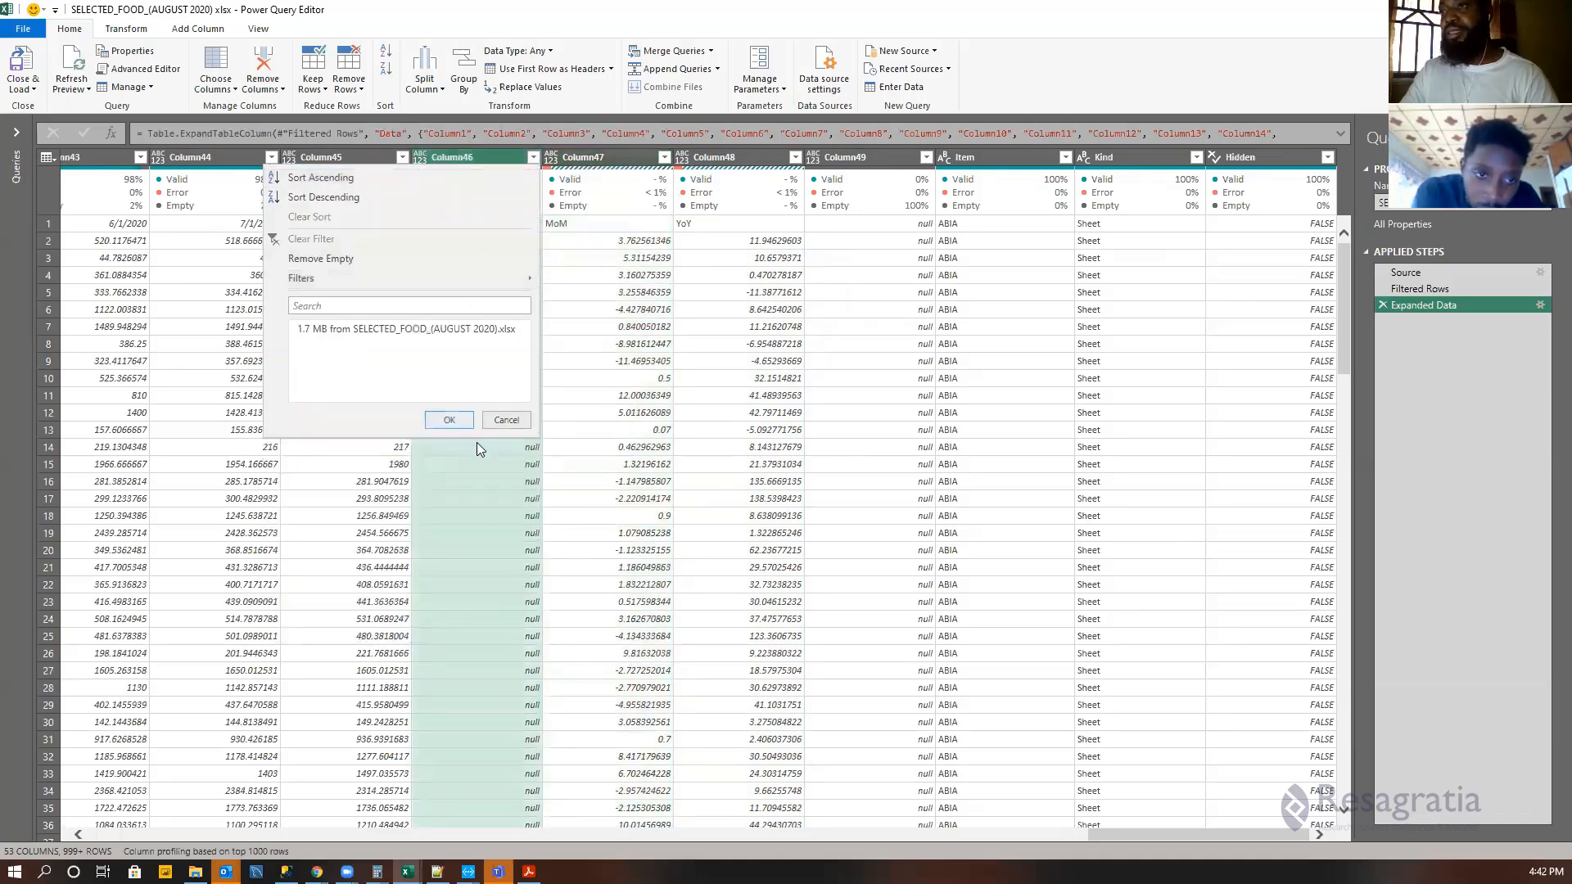
left_click(508, 421)
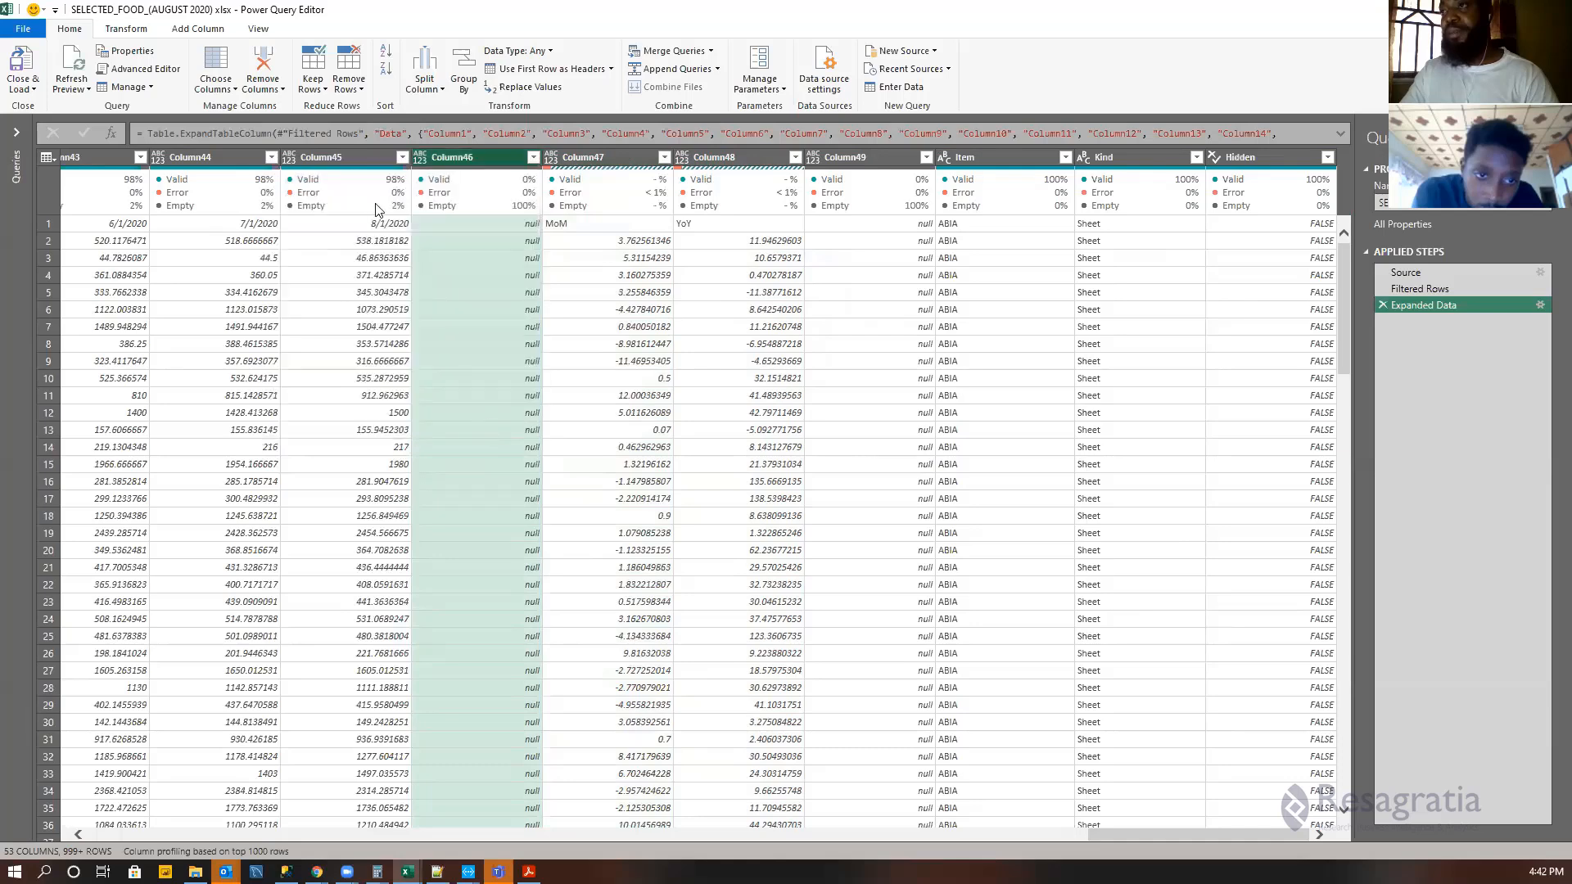
left_click(356, 161)
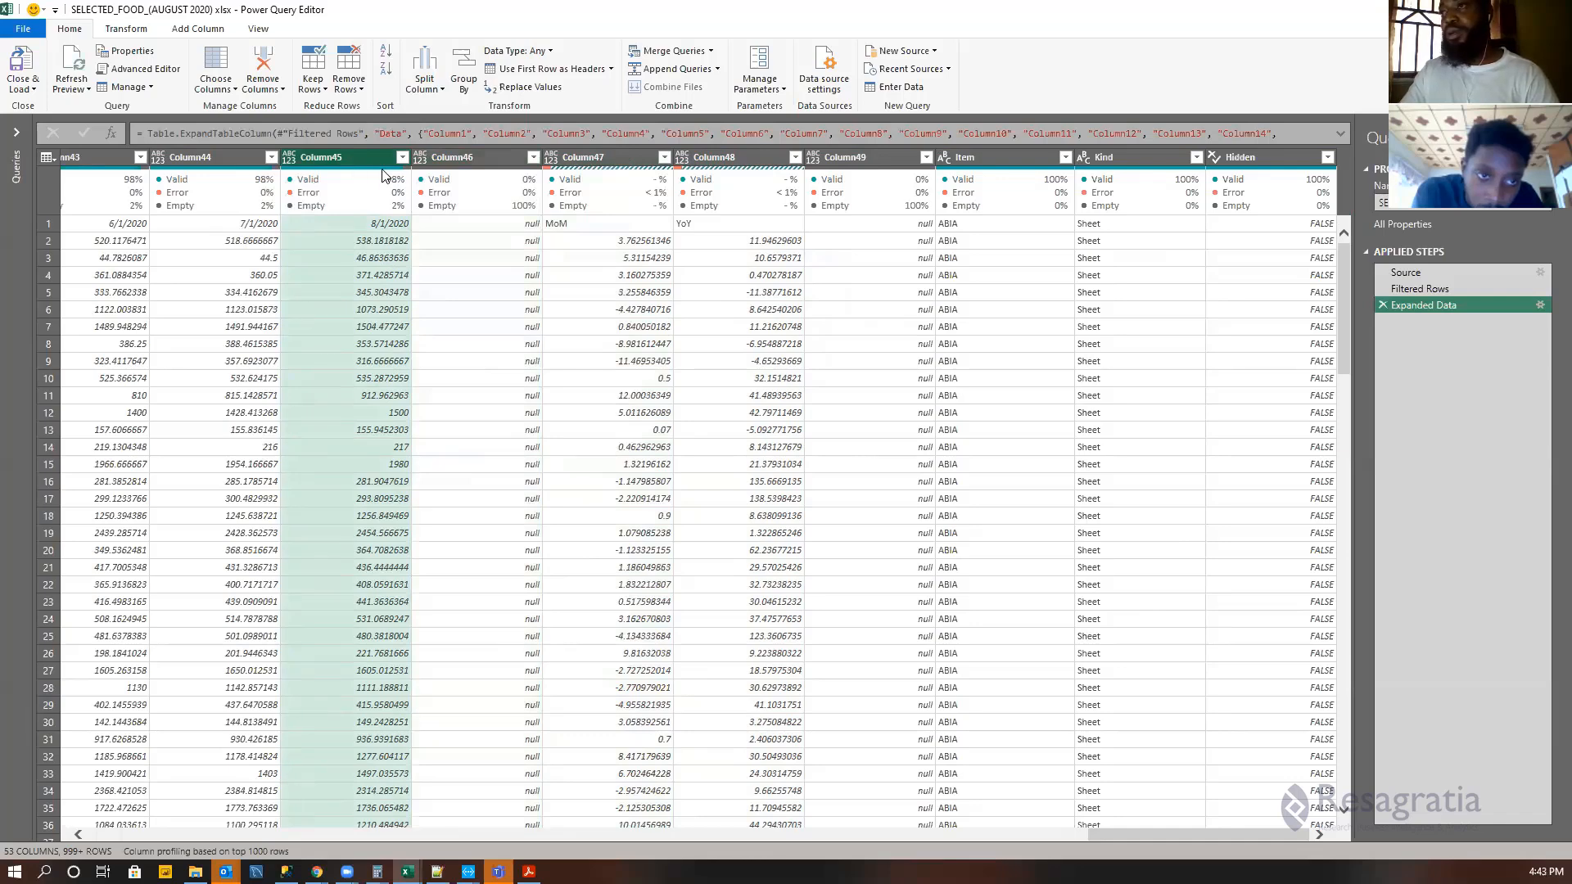
mouse_move(394, 175)
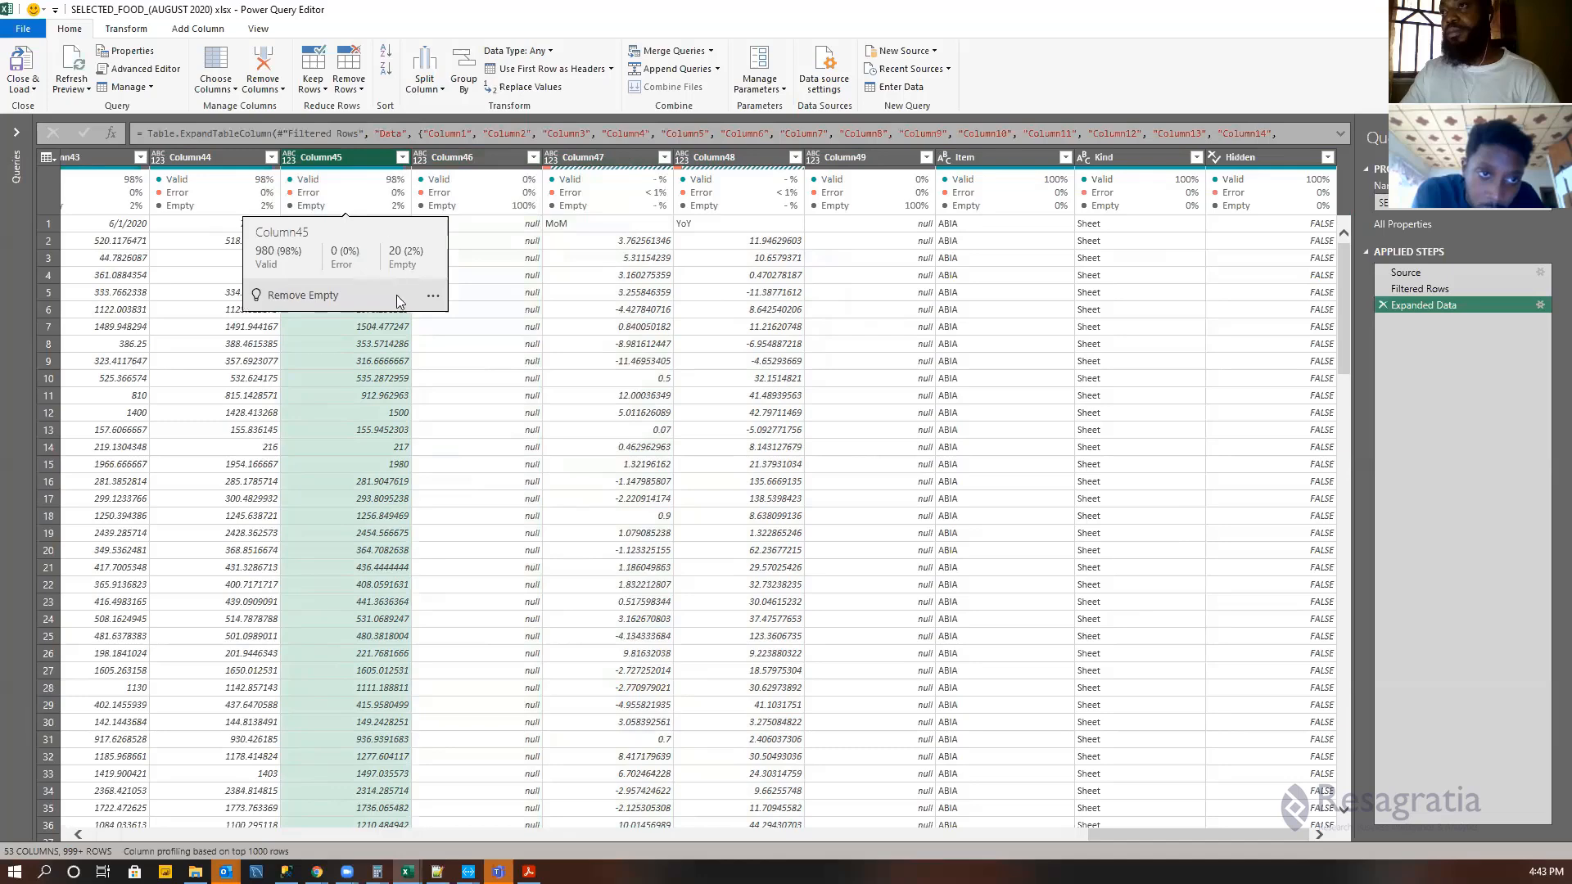
left_click(401, 158)
left_click(373, 622)
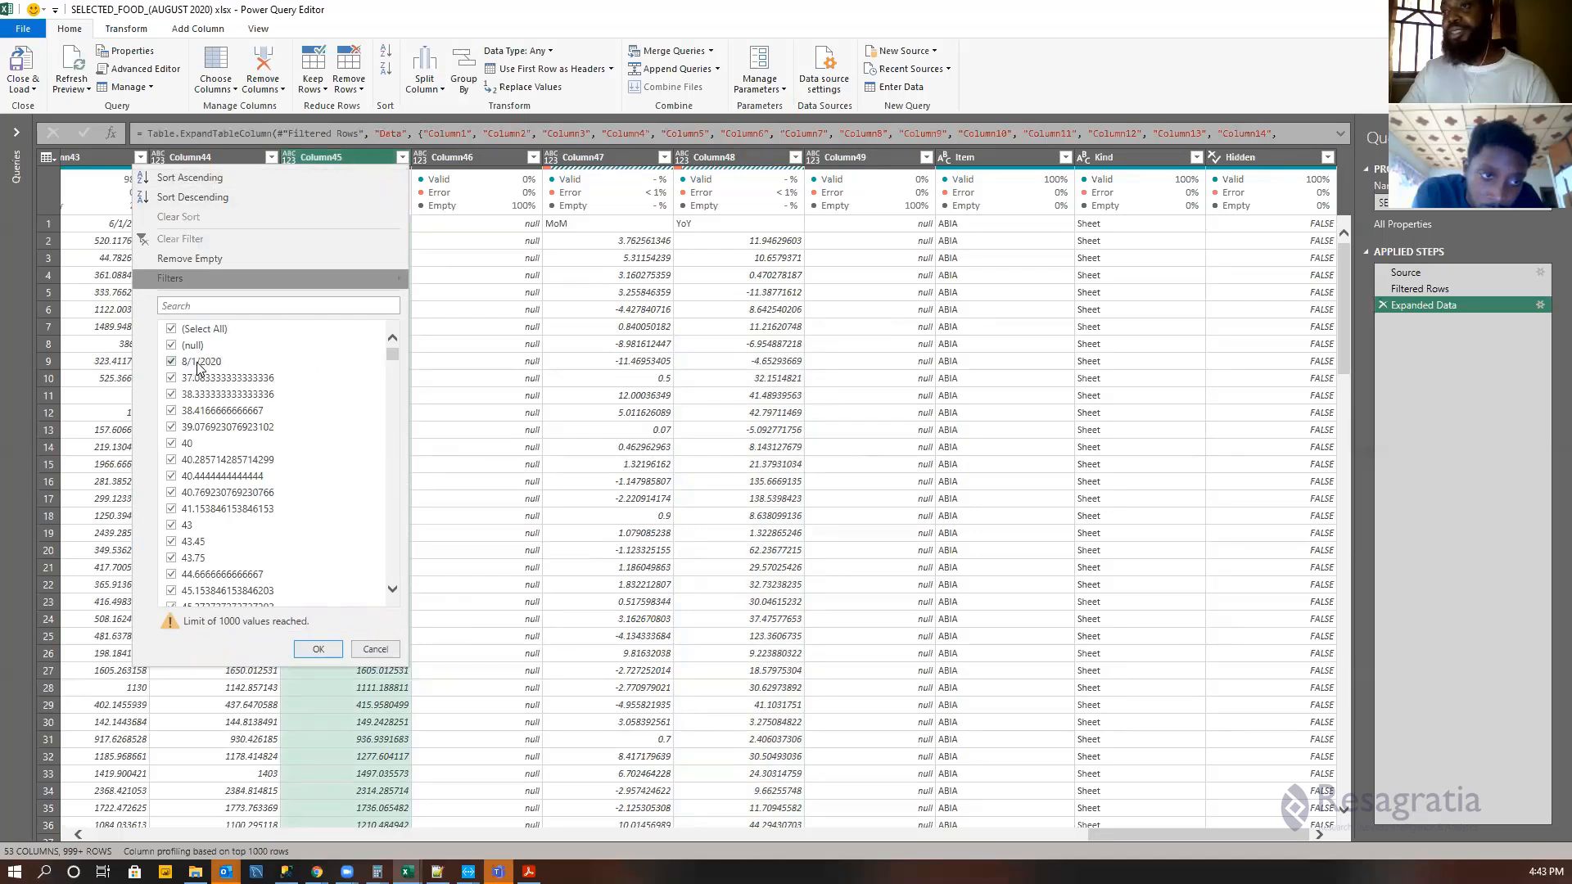
left_click_drag(393, 352, 394, 514)
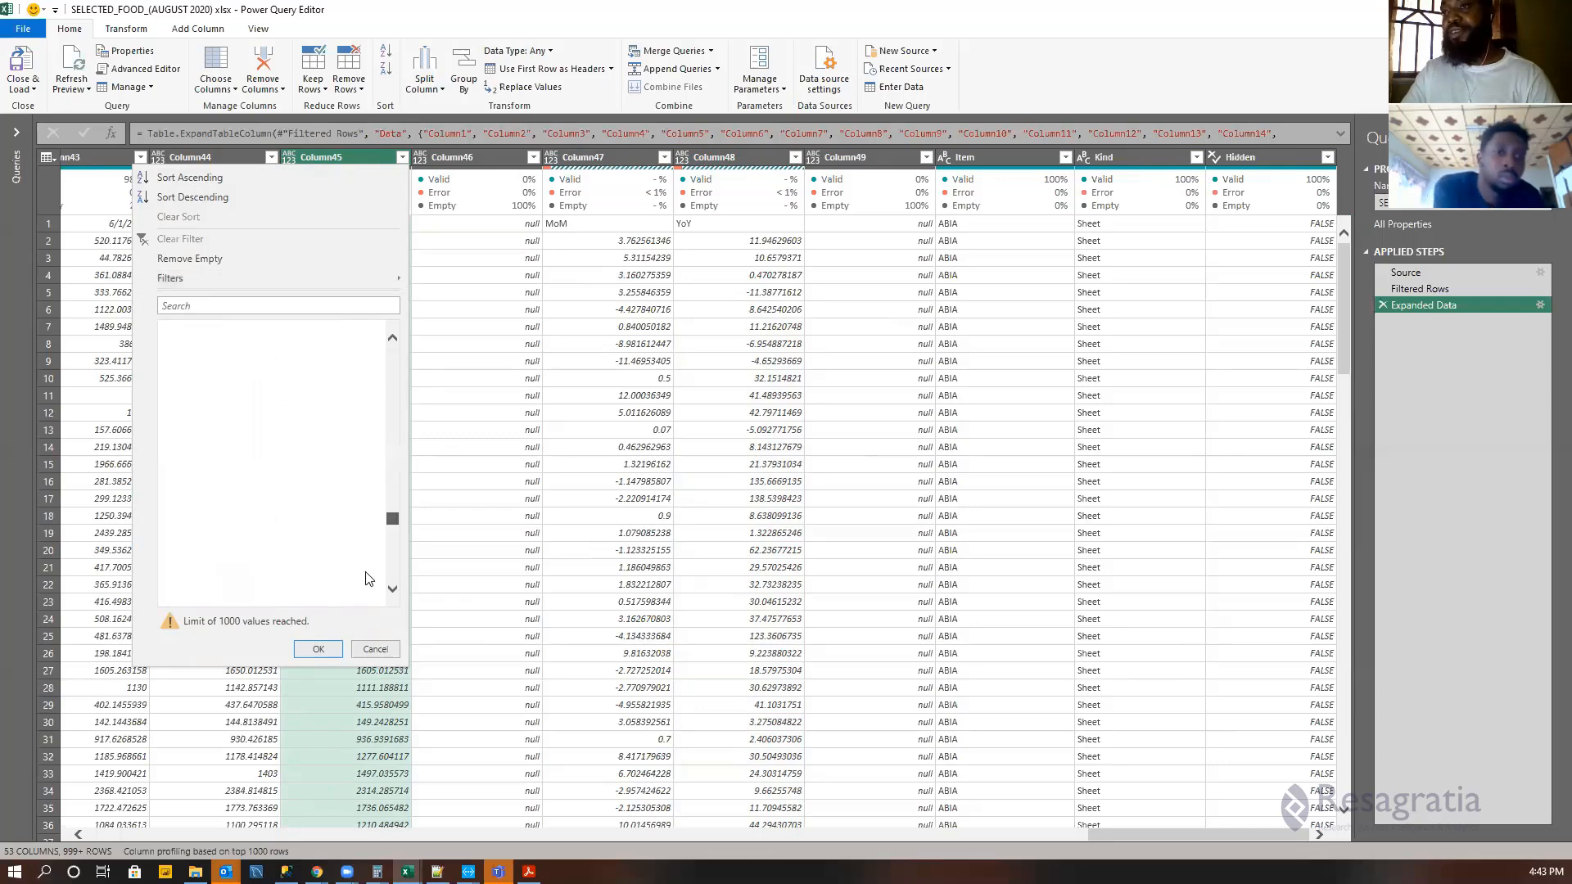
left_click(375, 647)
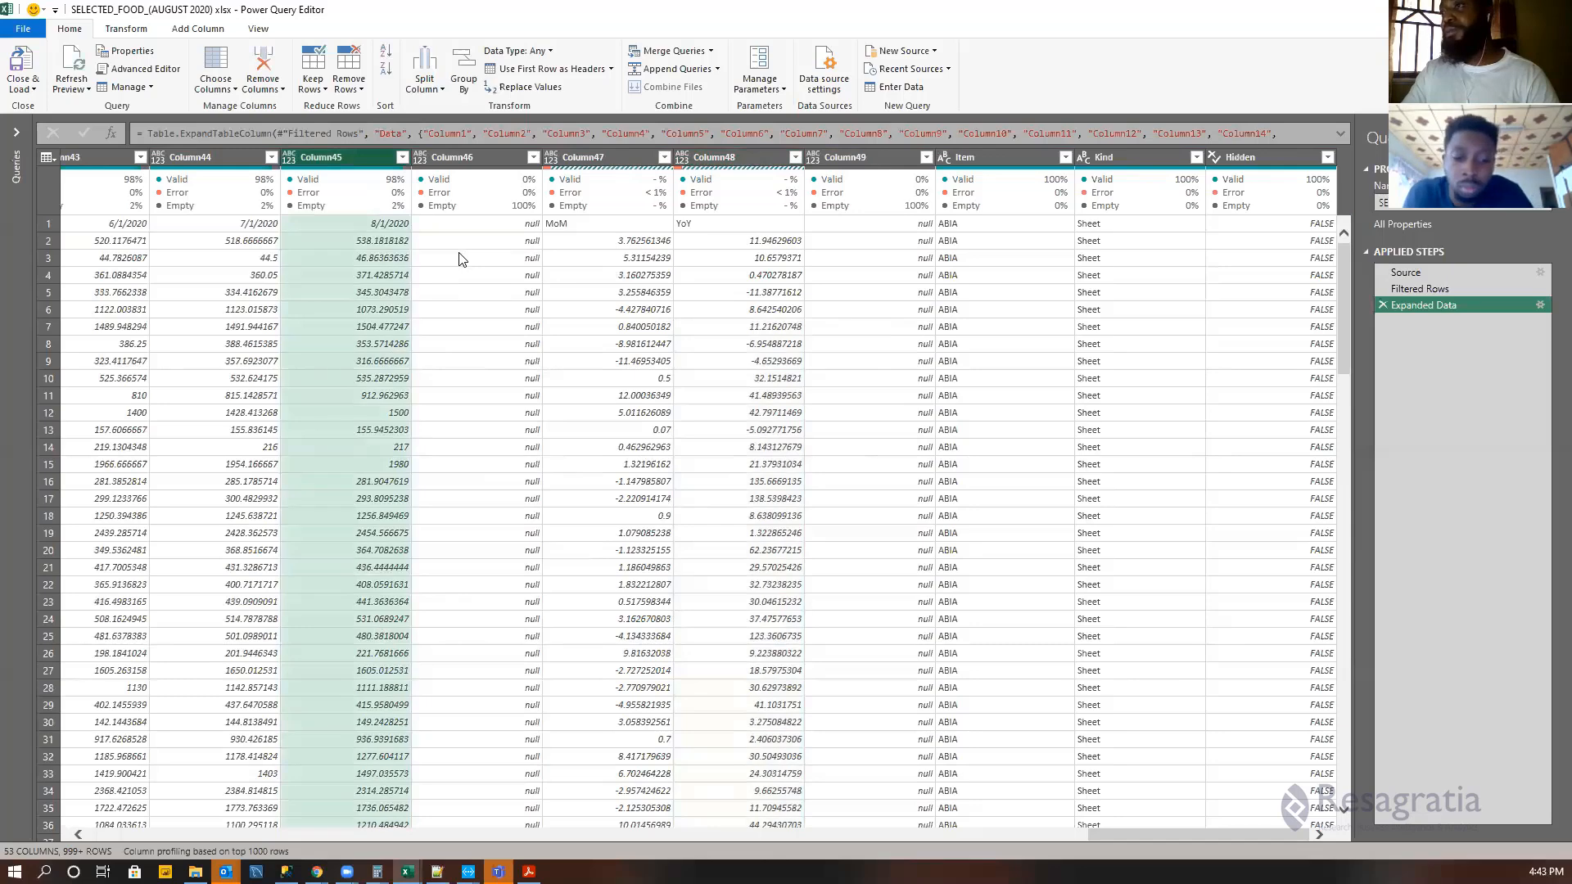
Compare the quality profiles of Column46 through Column49 to judge which columns hold no useful data.
left_click(480, 159)
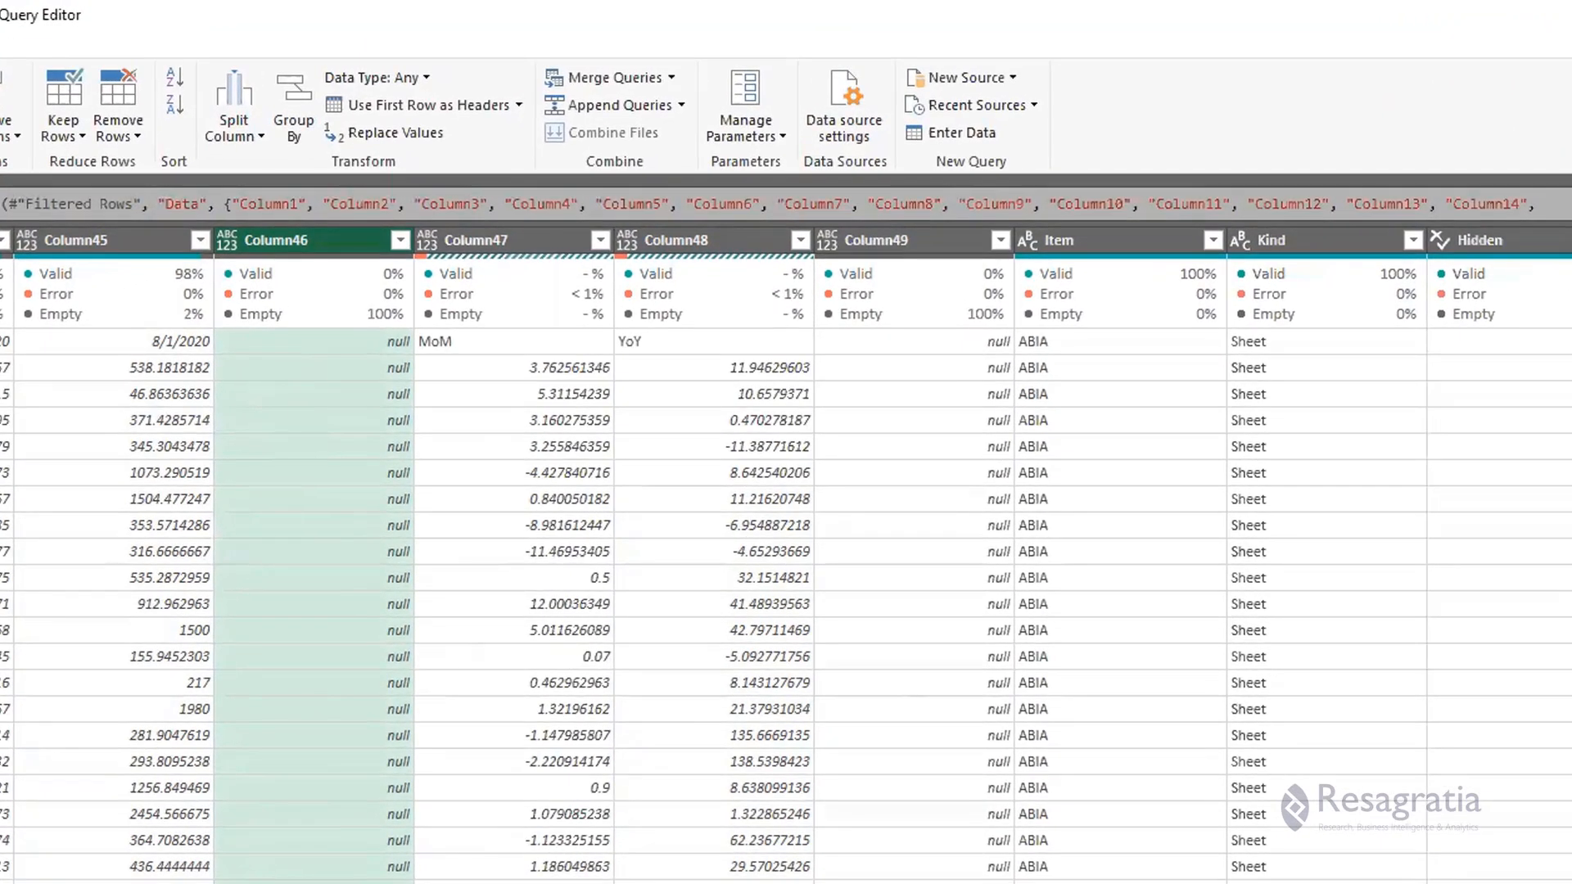
scroll(786, 557, "left", 3)
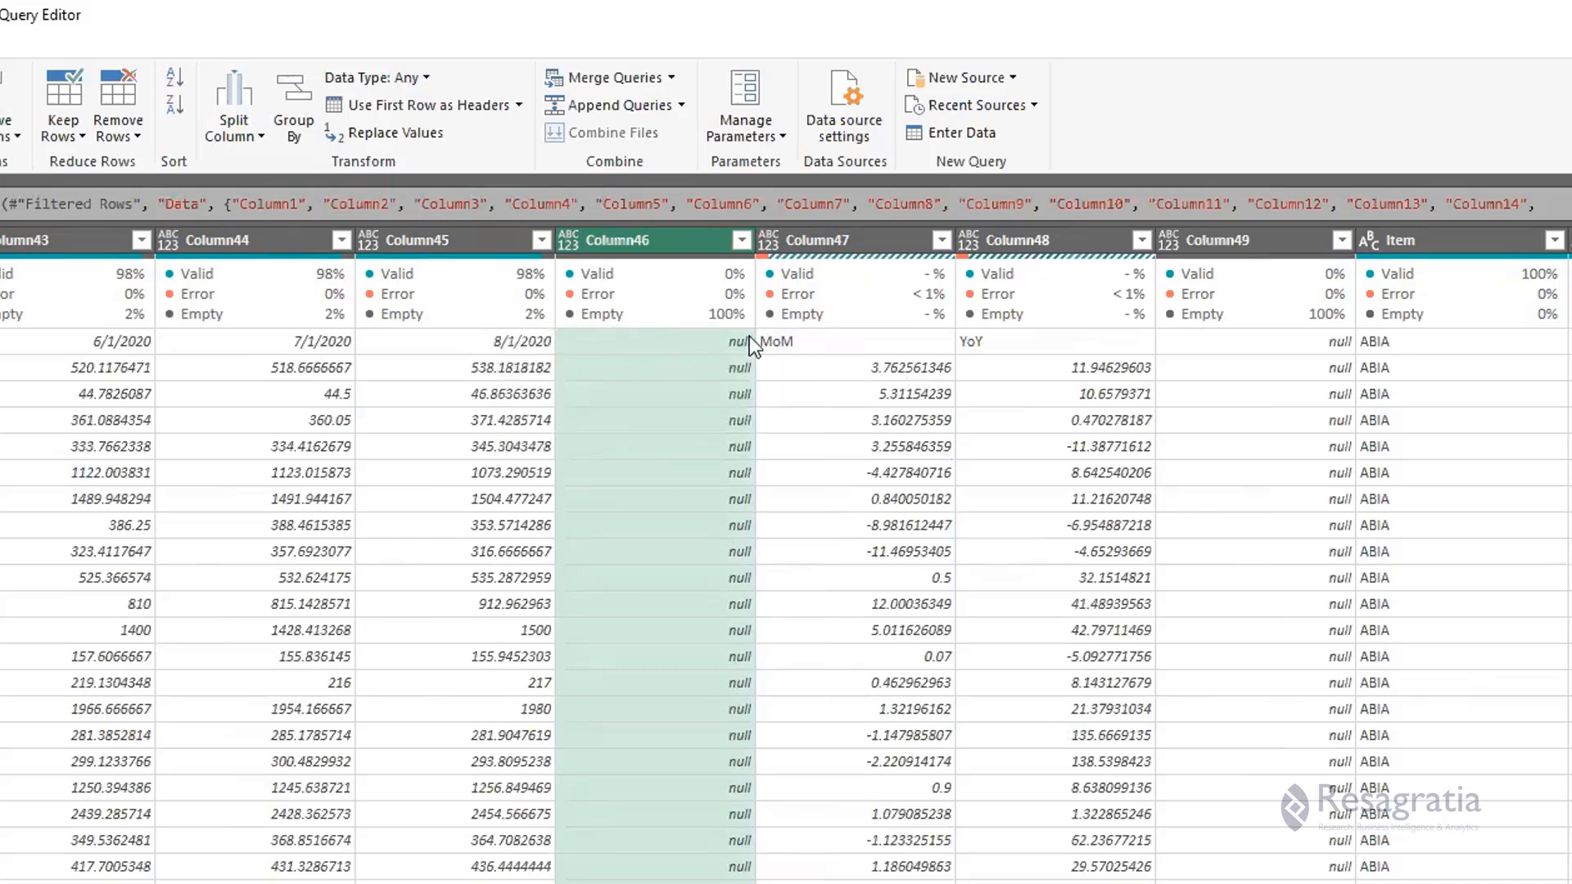
left_click(851, 243)
left_click(1030, 240)
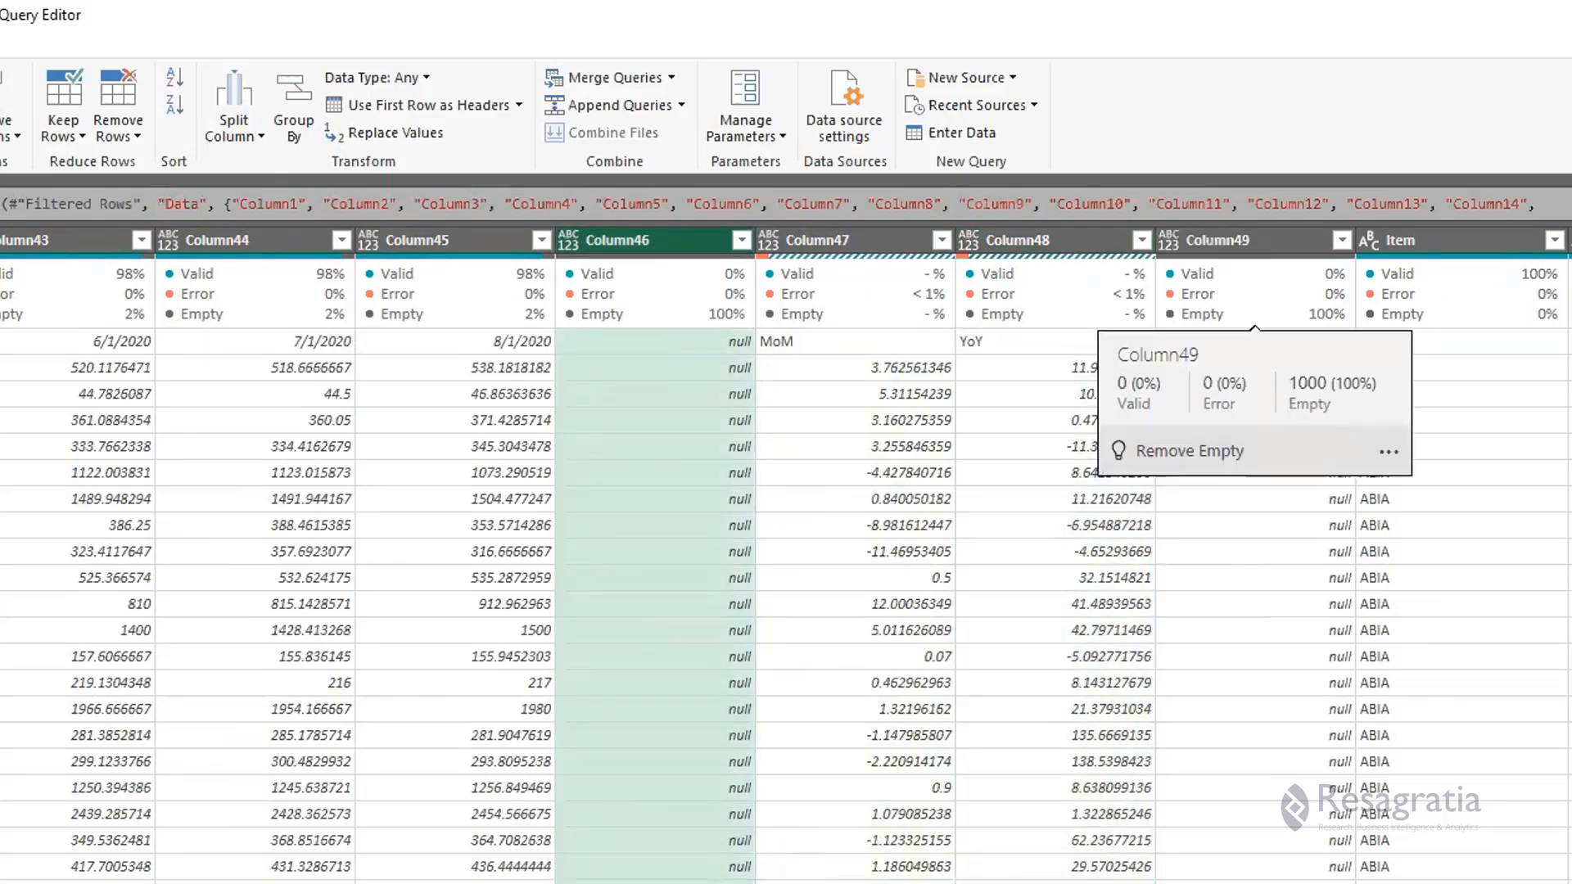
Promote the first row to column headers for the whole expanded table.
scroll(786, 557, "left", 20)
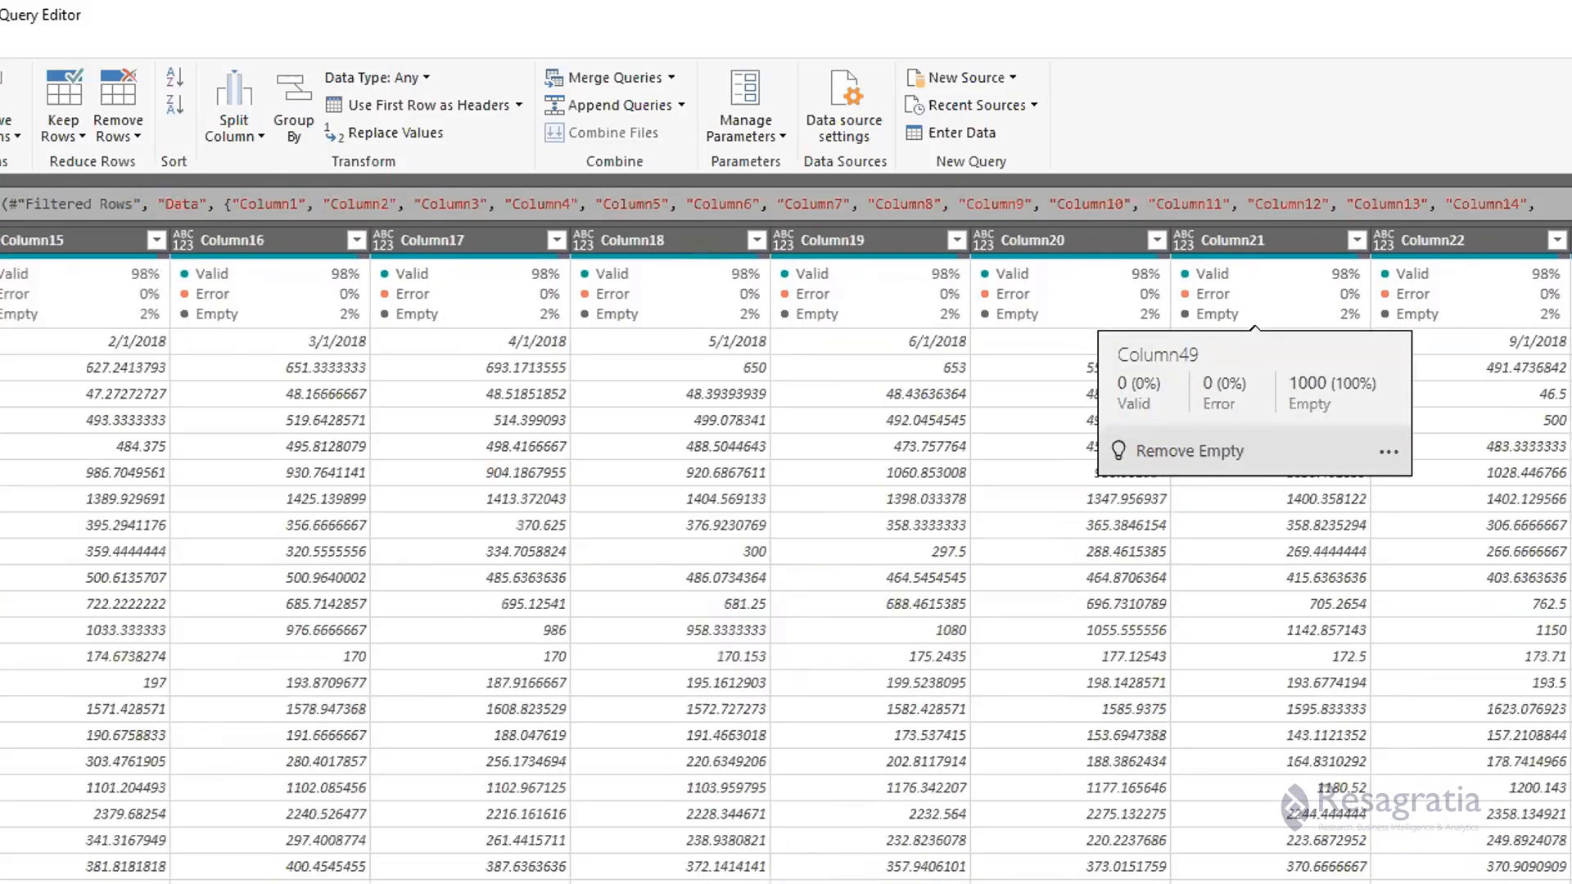
scroll(786, 557, "left", 10)
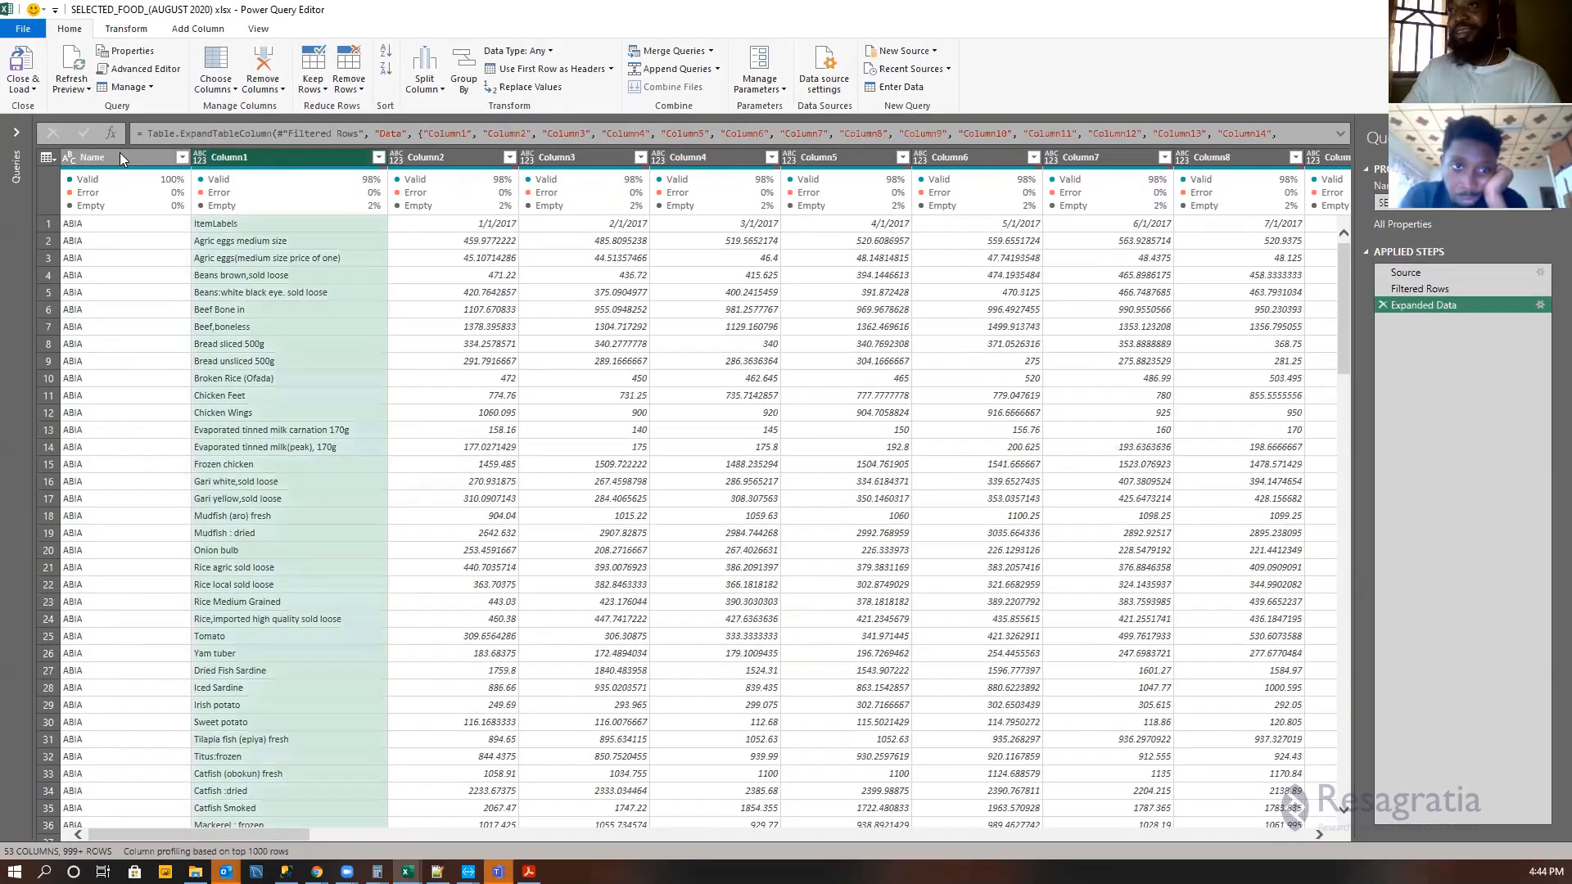
left_click(119, 152)
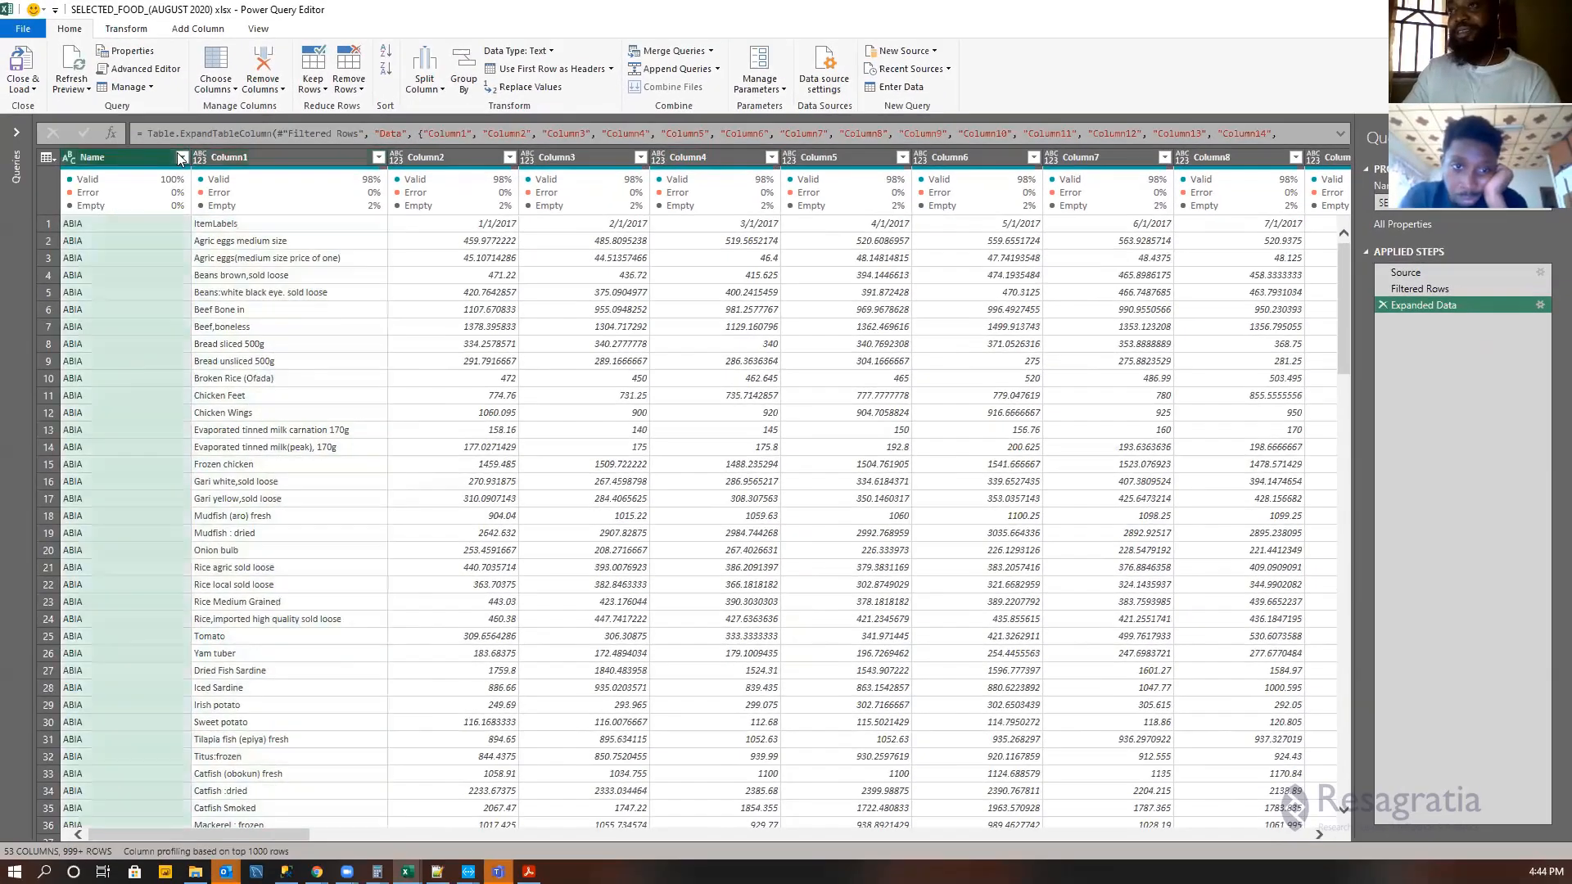
left_click(282, 158)
left_click(123, 159)
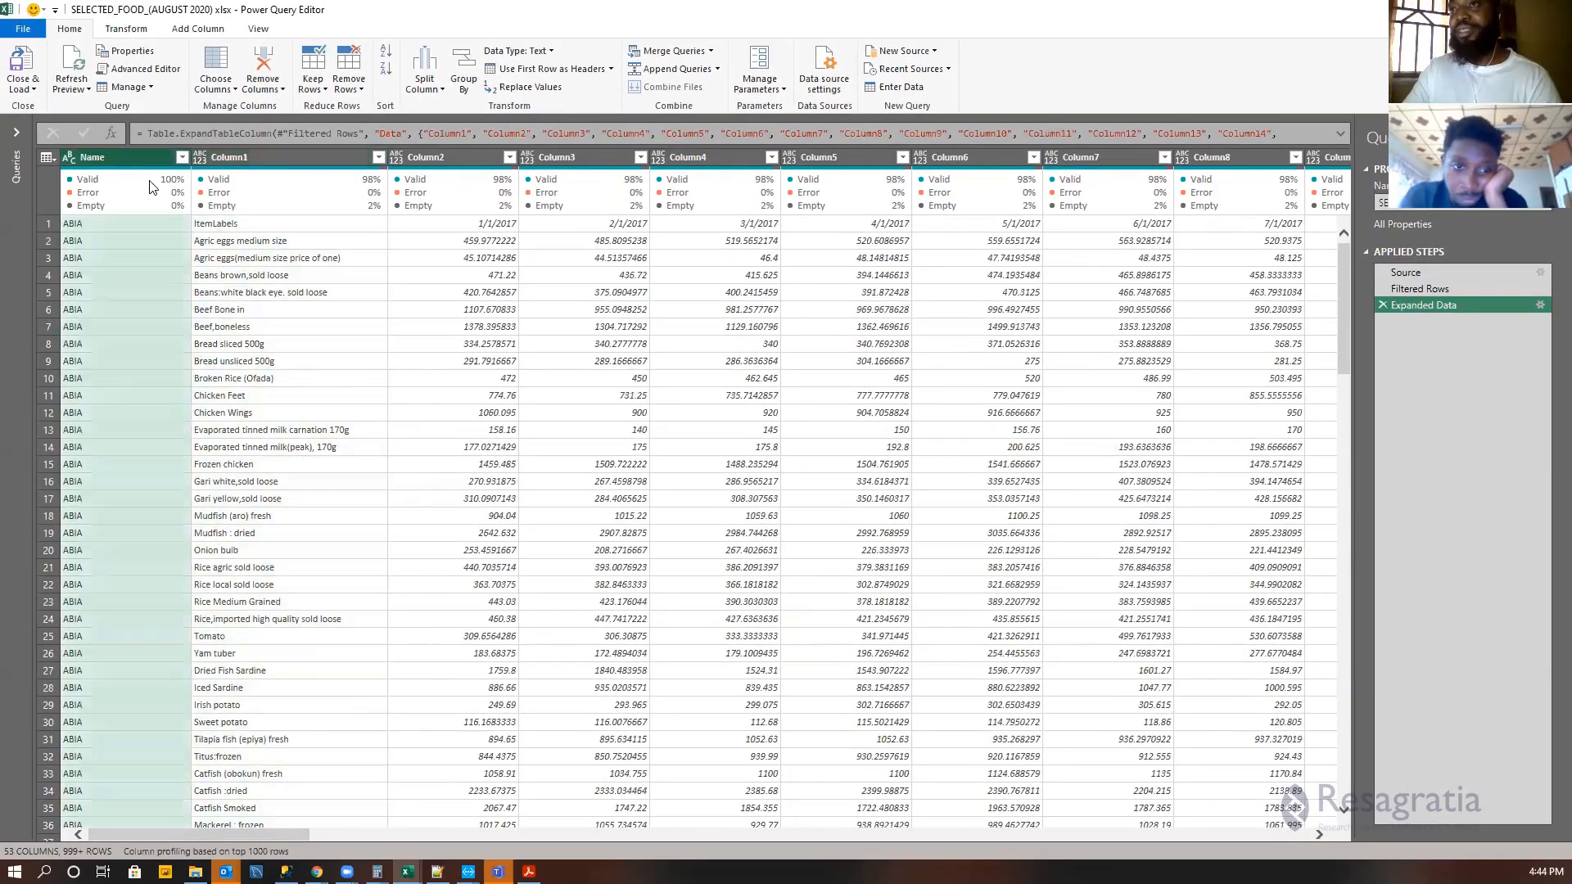
left_click(129, 29)
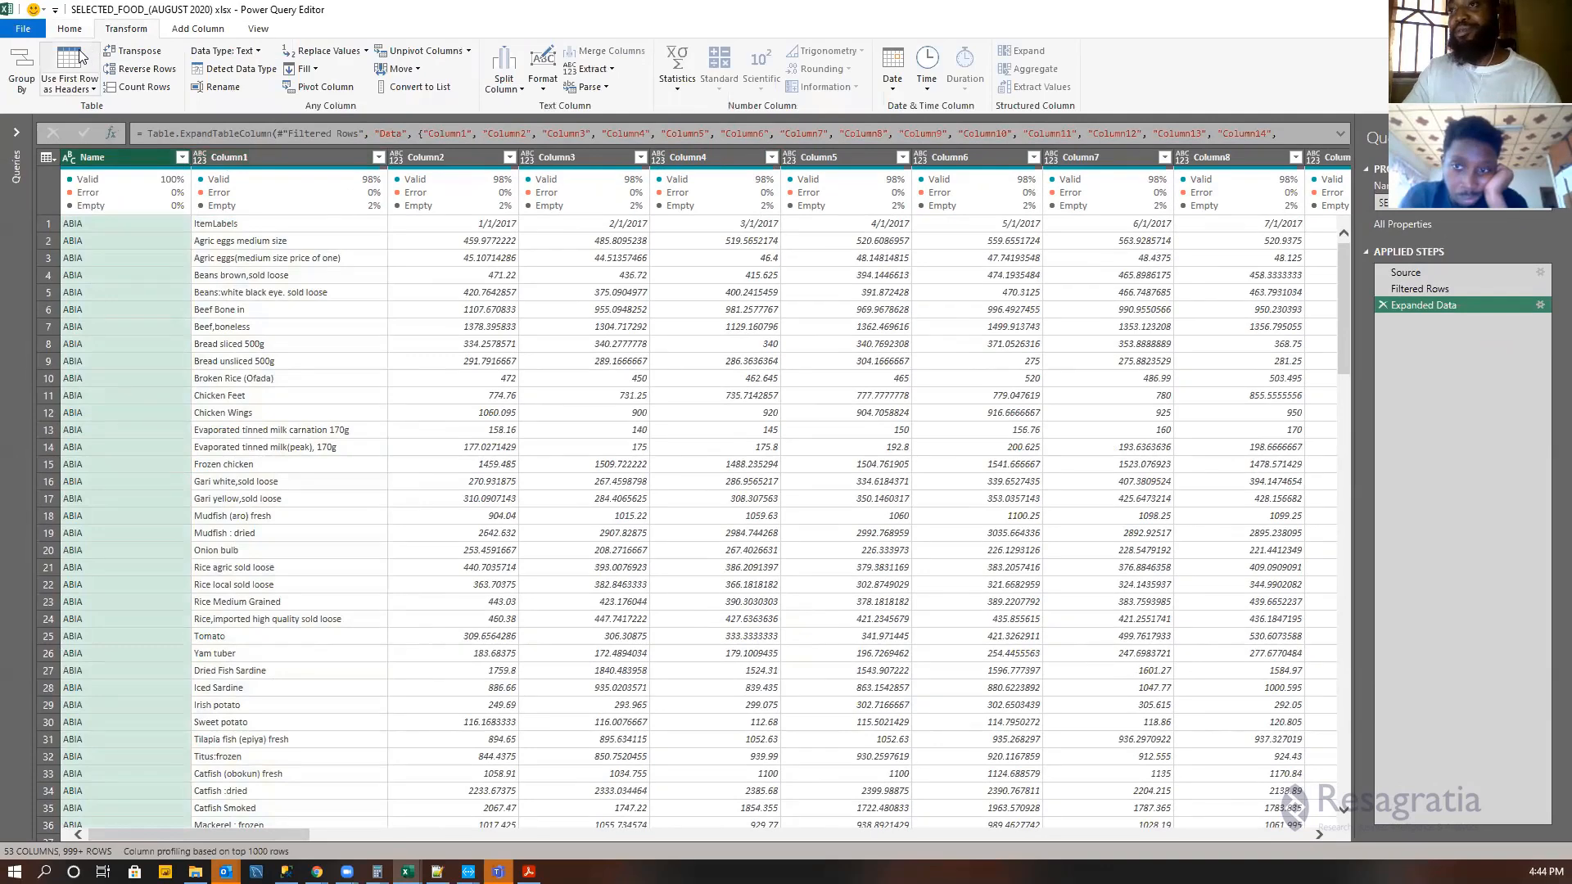
left_click(79, 56)
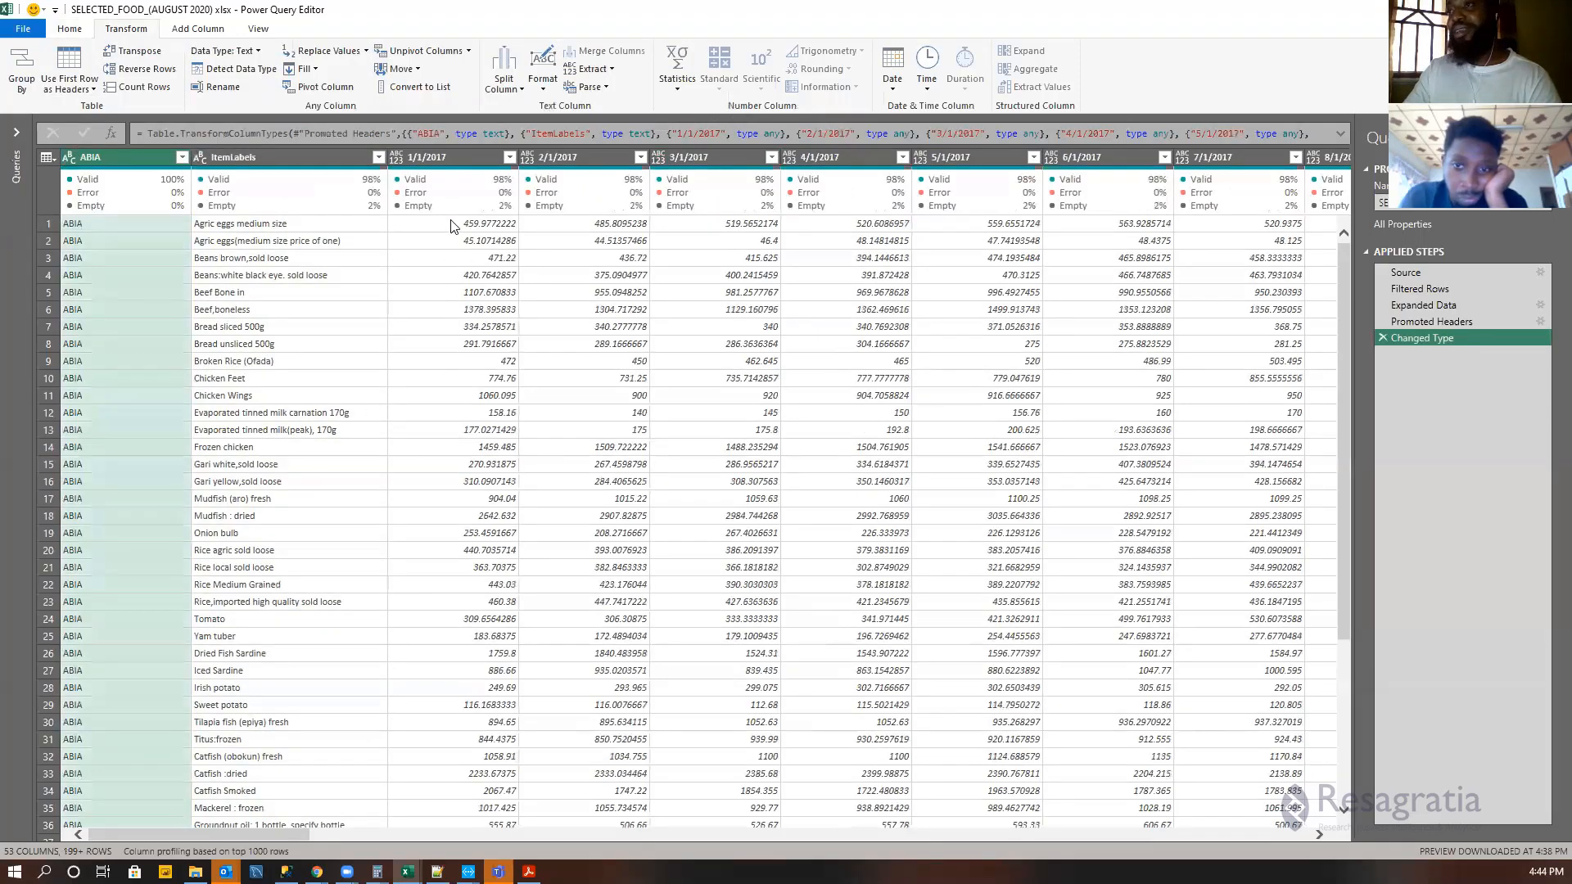
Review the promoted headers from the 1/1/2017 column through 8/1/2020 and the remaining columns at the table's end.
left_click(449, 157)
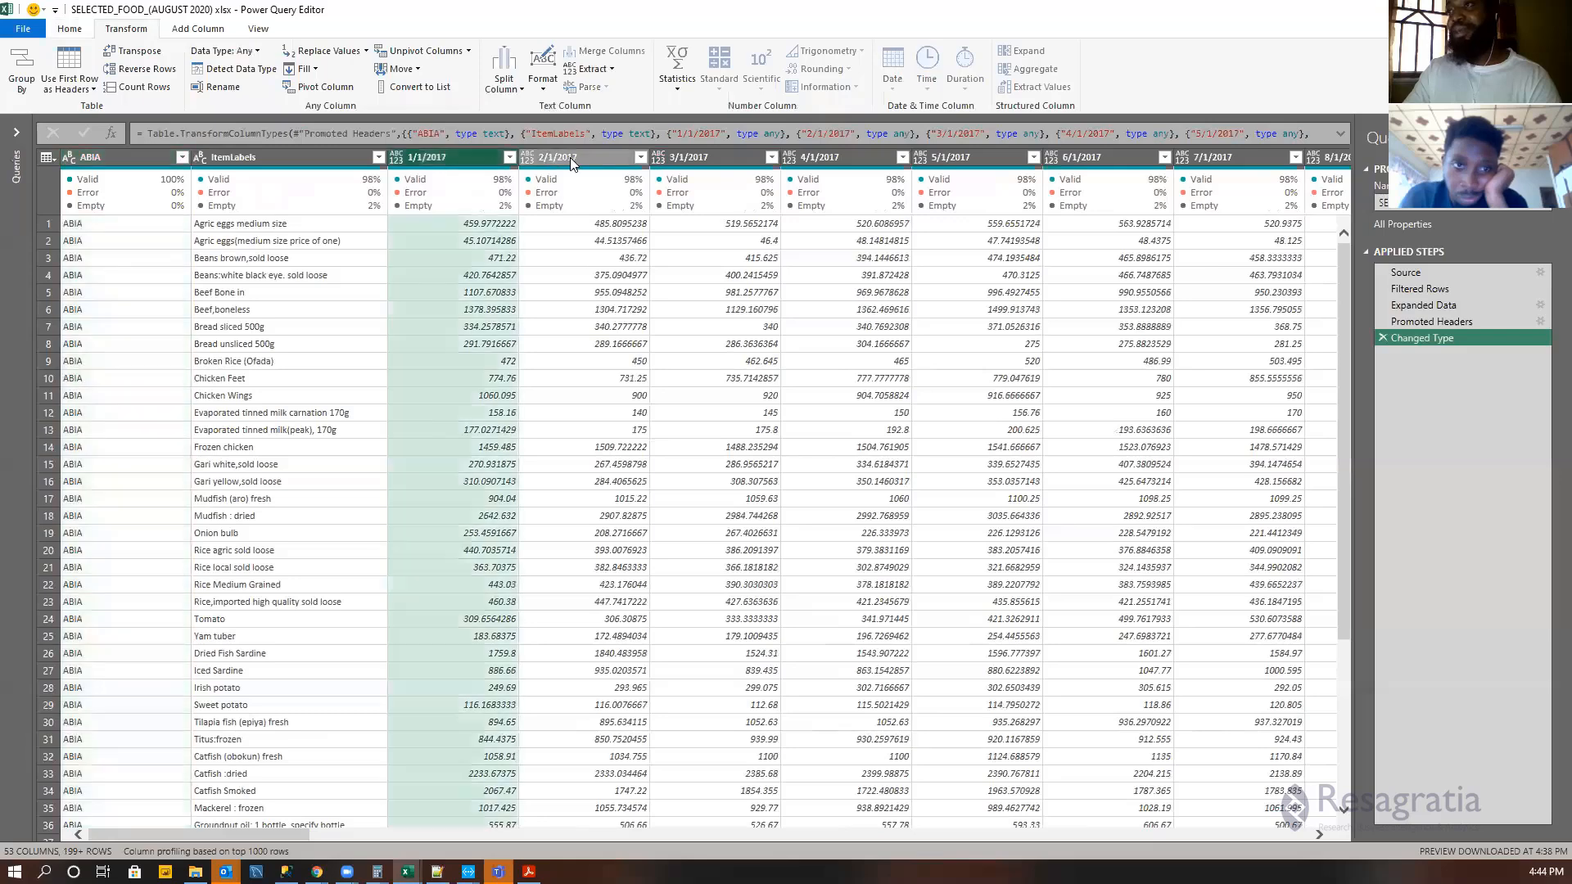
left_click(570, 157)
left_click(694, 159)
left_click_drag(279, 834, 909, 825)
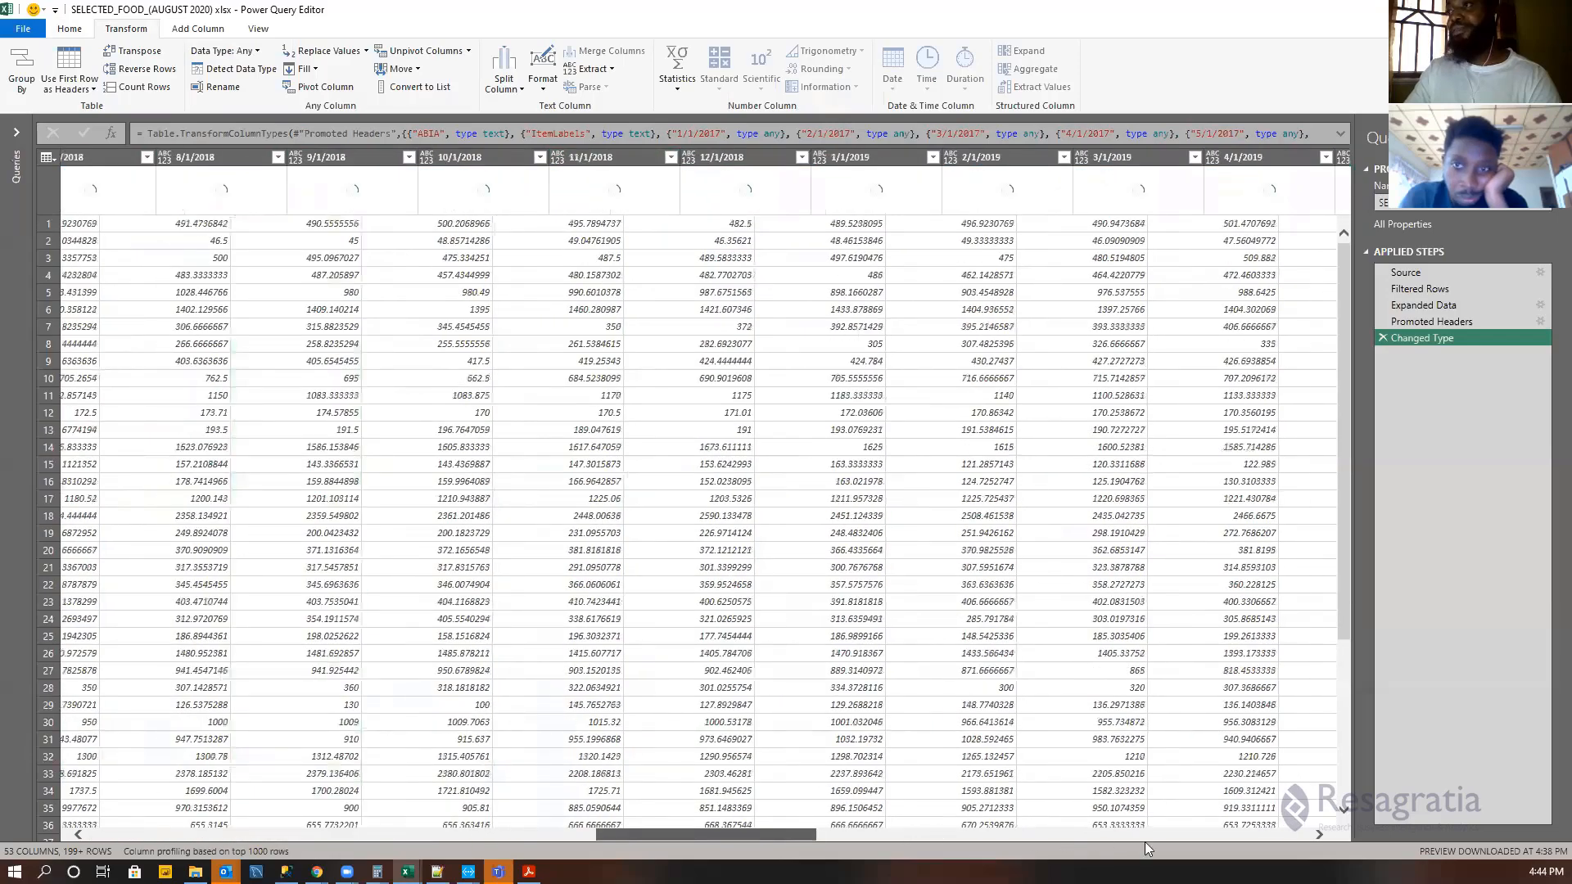
left_click_drag(1147, 850, 1163, 844)
left_click_drag(1058, 834, 1173, 834)
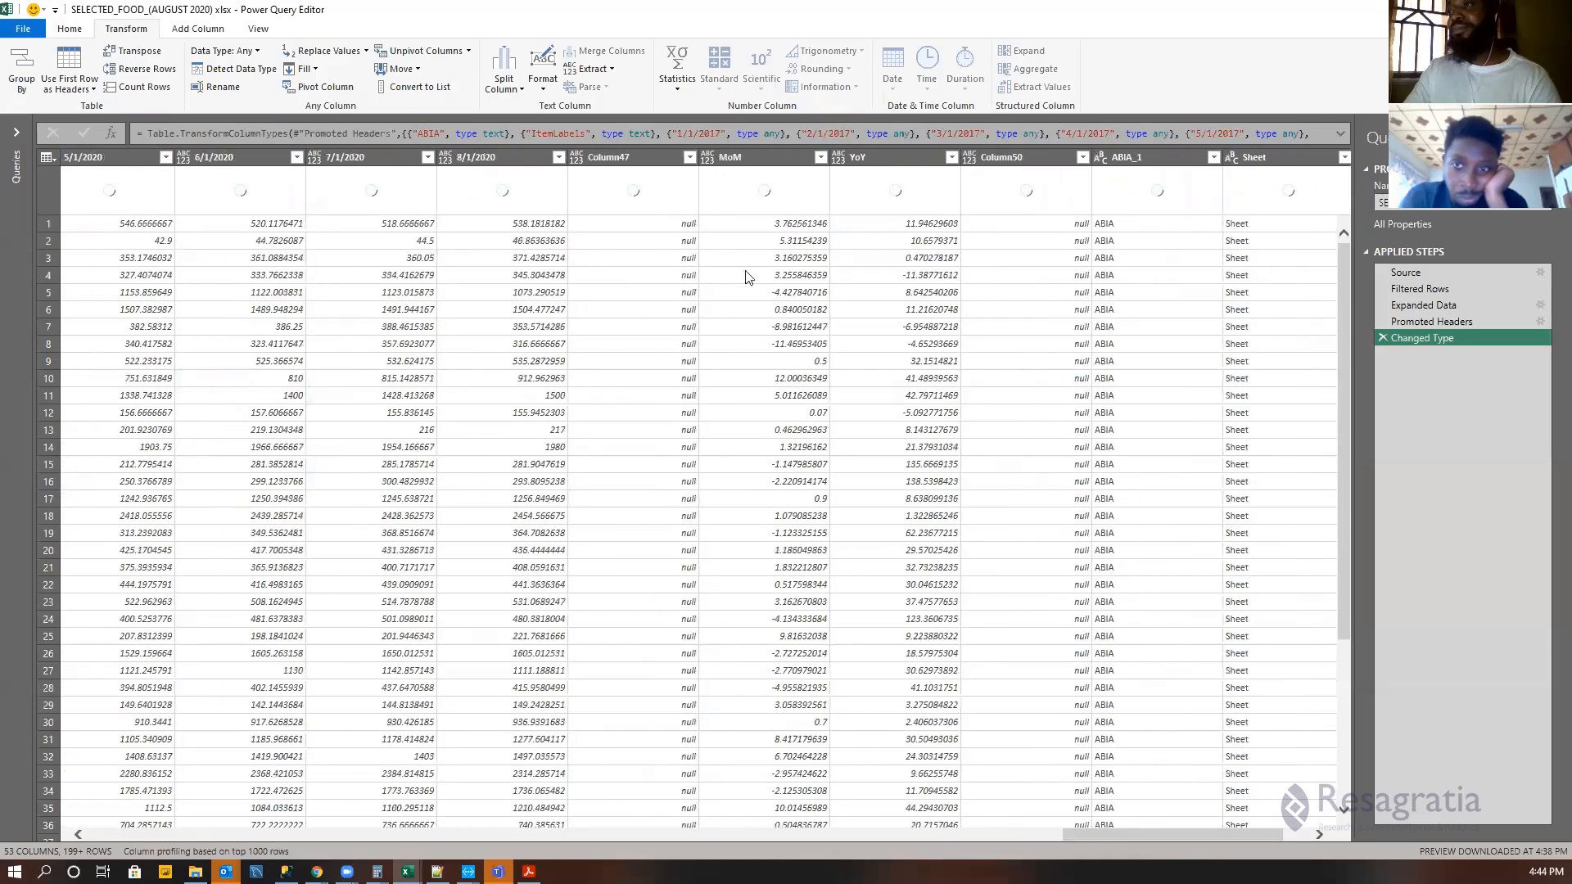
left_click(529, 156)
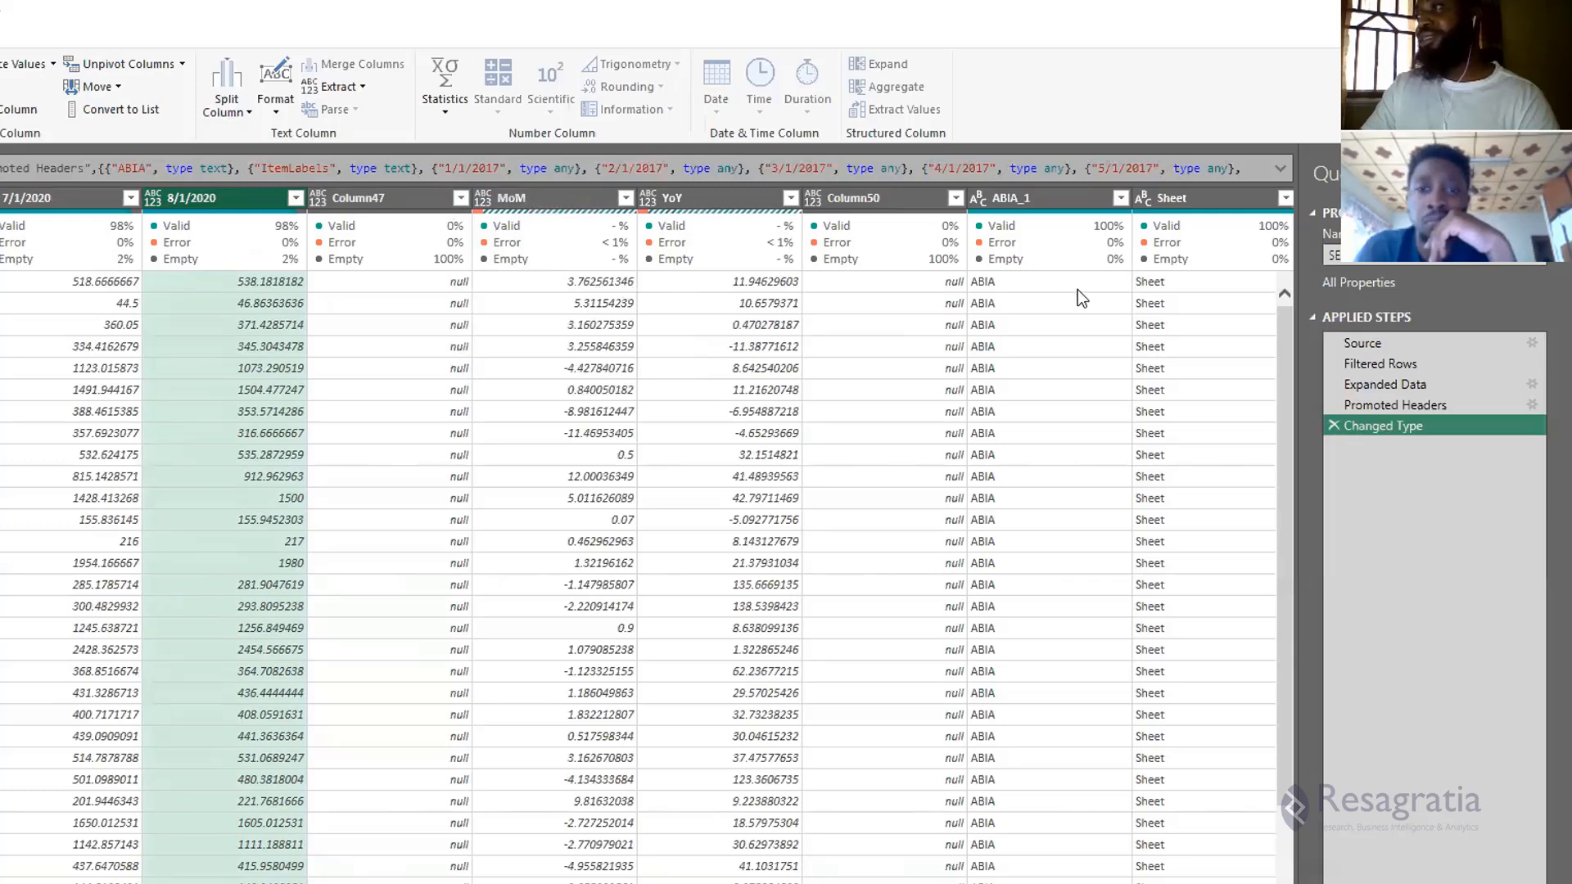
scroll(1078, 288, "down", 4)
scroll(1078, 290, "up", 4)
Remove the MoM, YoY, ABIA_1, Sheet and false columns from the table, keeping Column47 and Column50.
left_click(543, 199)
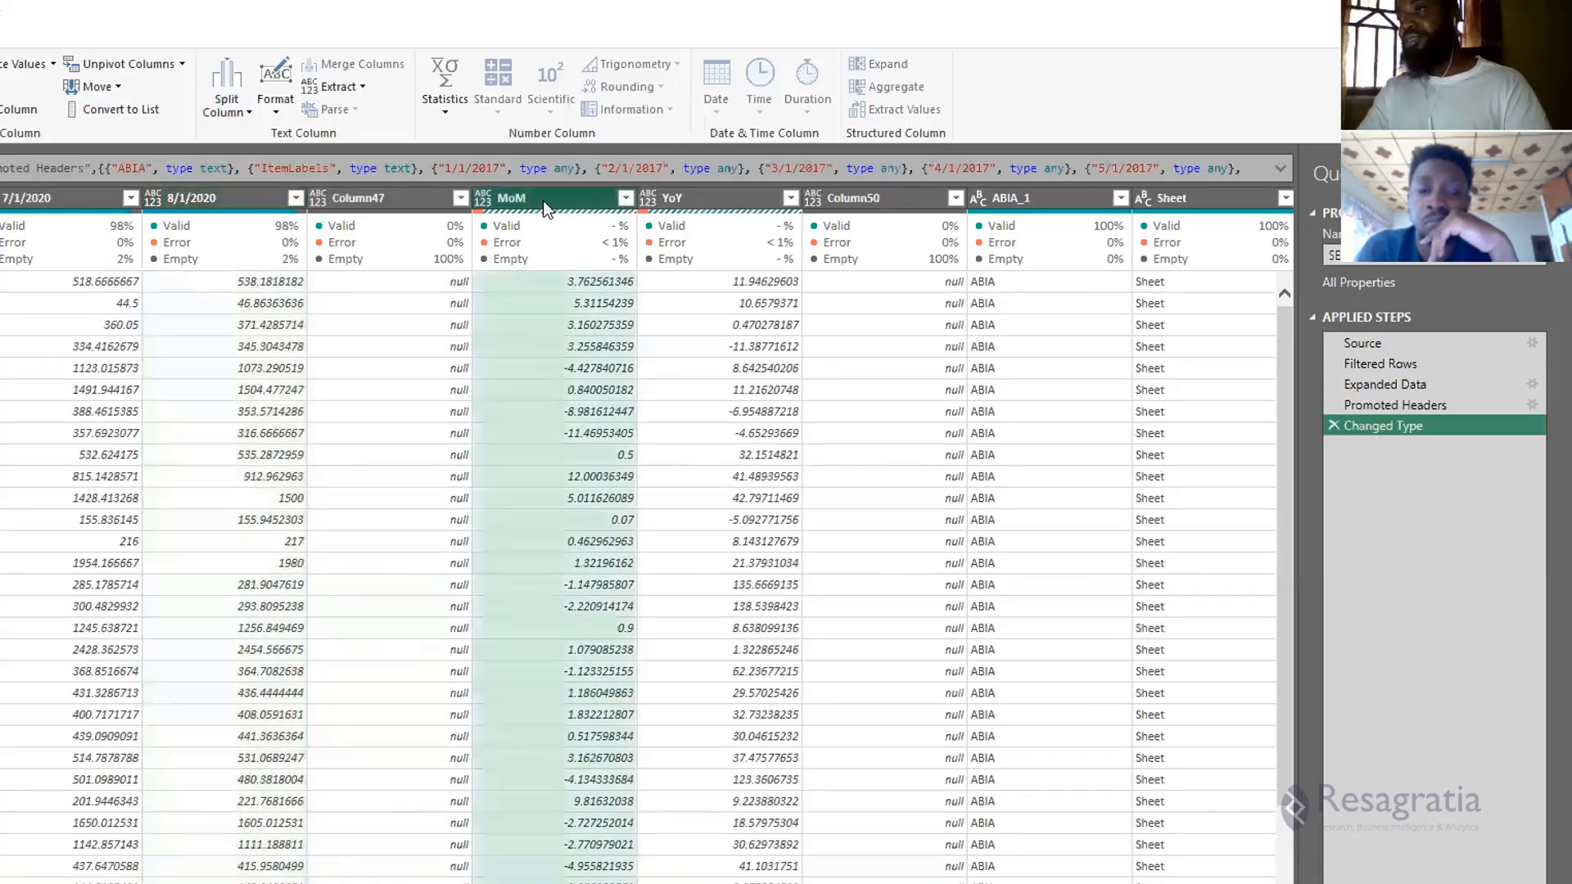
left_click(721, 200, "ctrl")
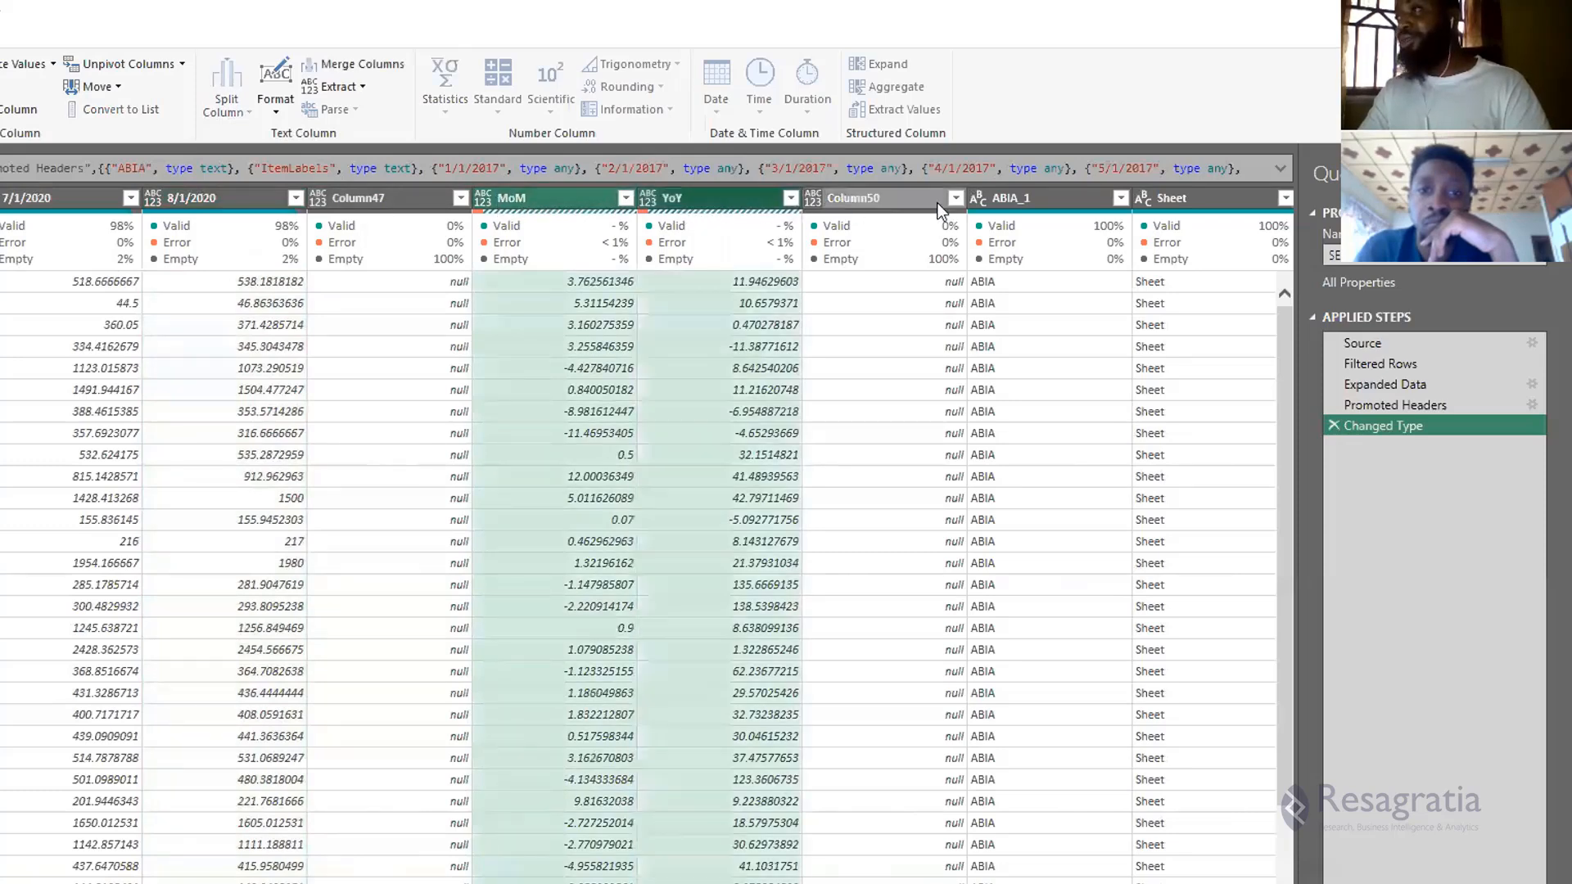
left_click(1043, 198, "ctrl")
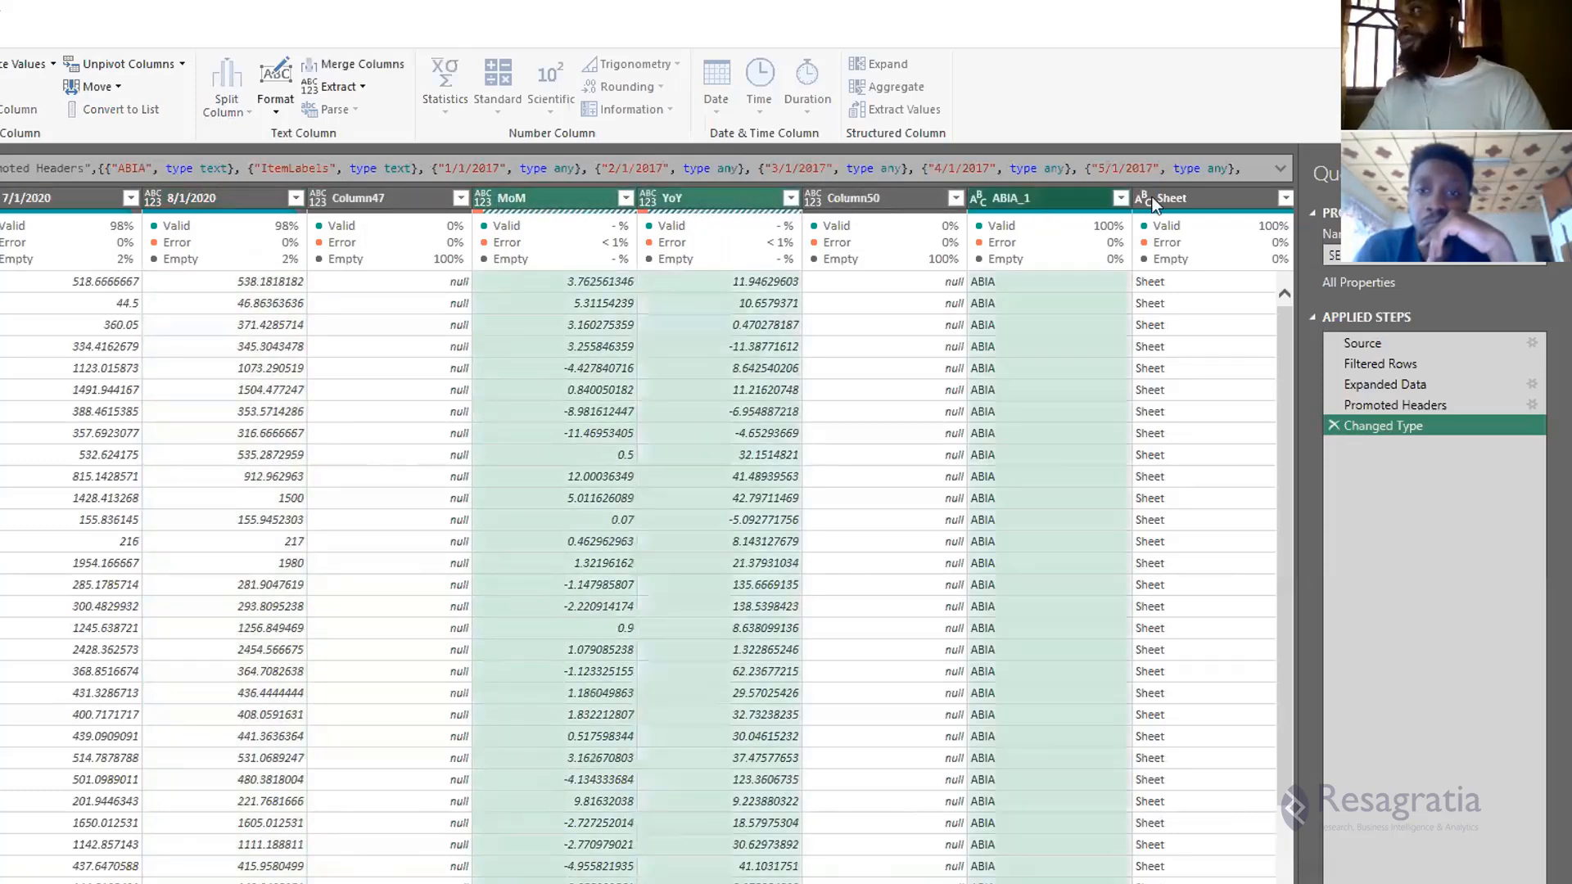
left_click(1199, 198, "ctrl")
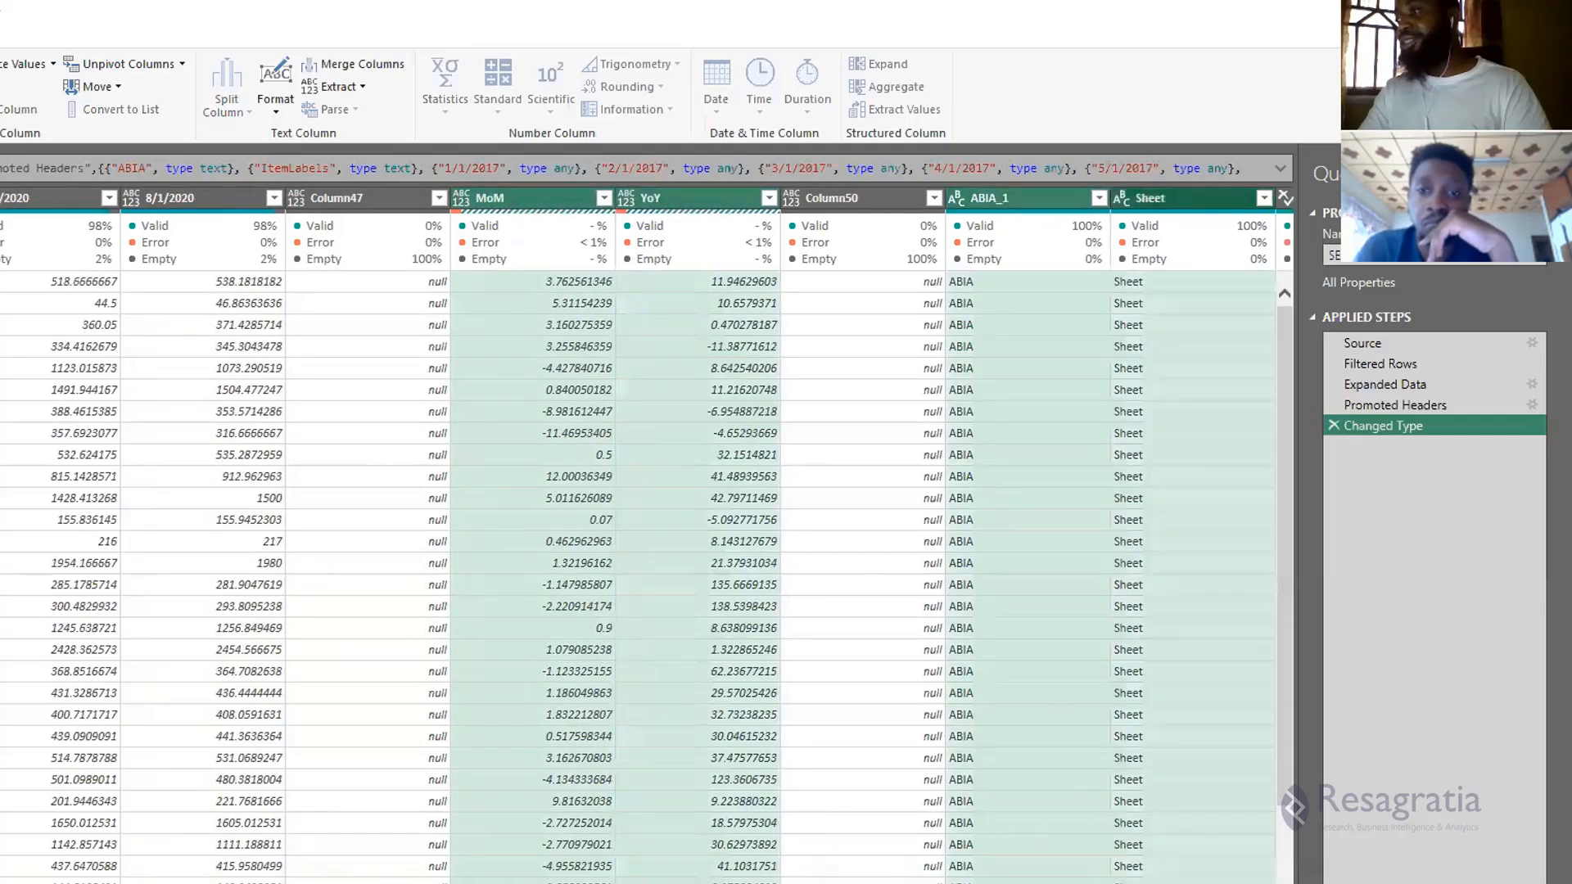
scroll(638, 540, "right", 2)
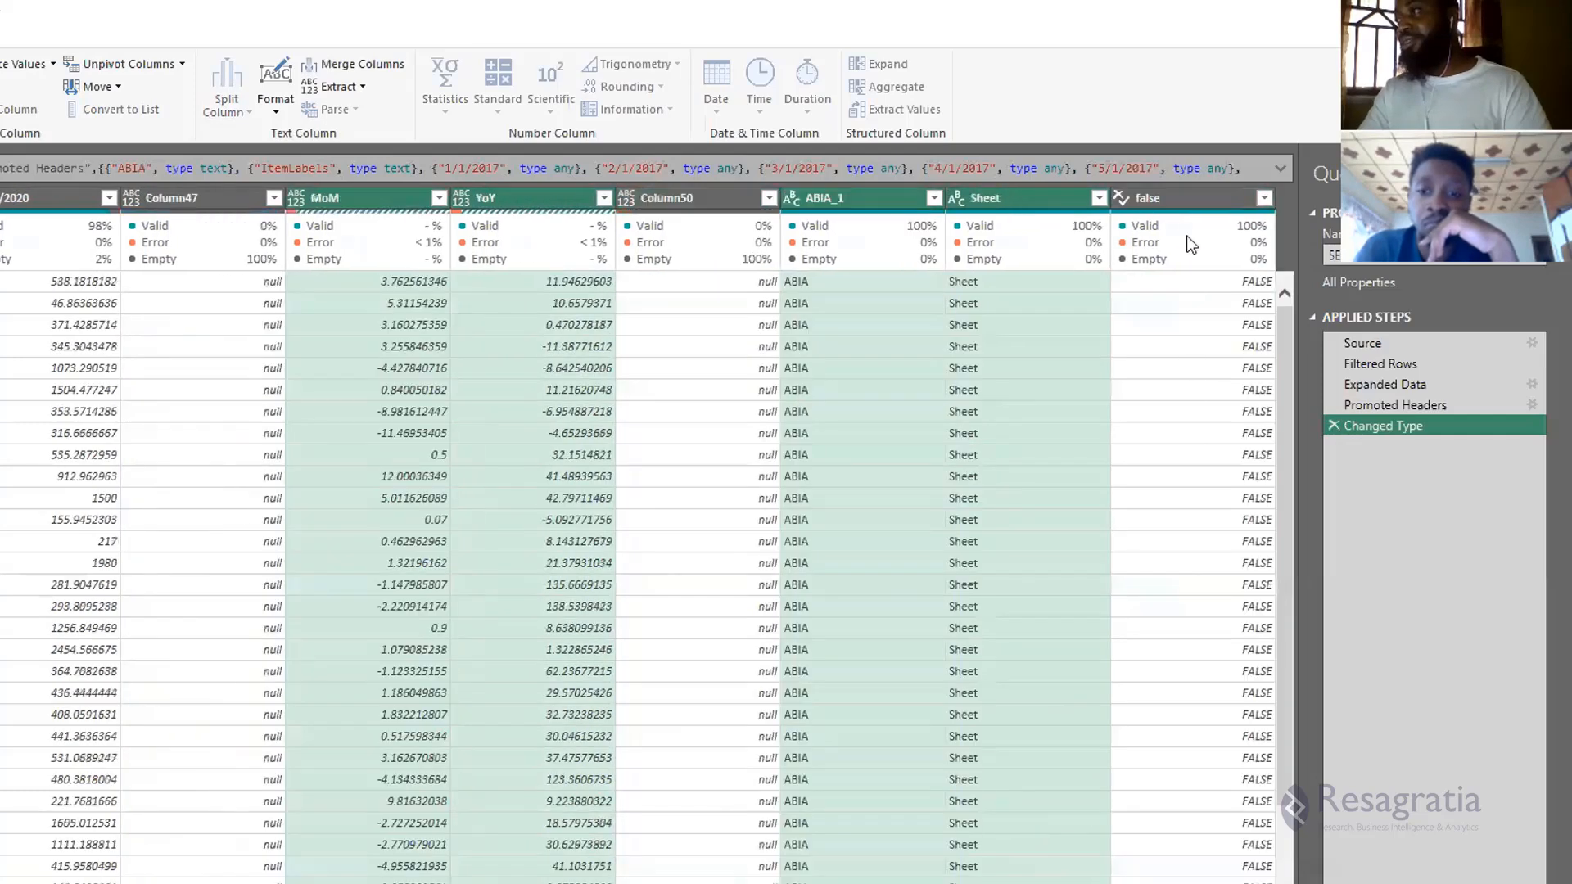
mouse_move(1182, 213)
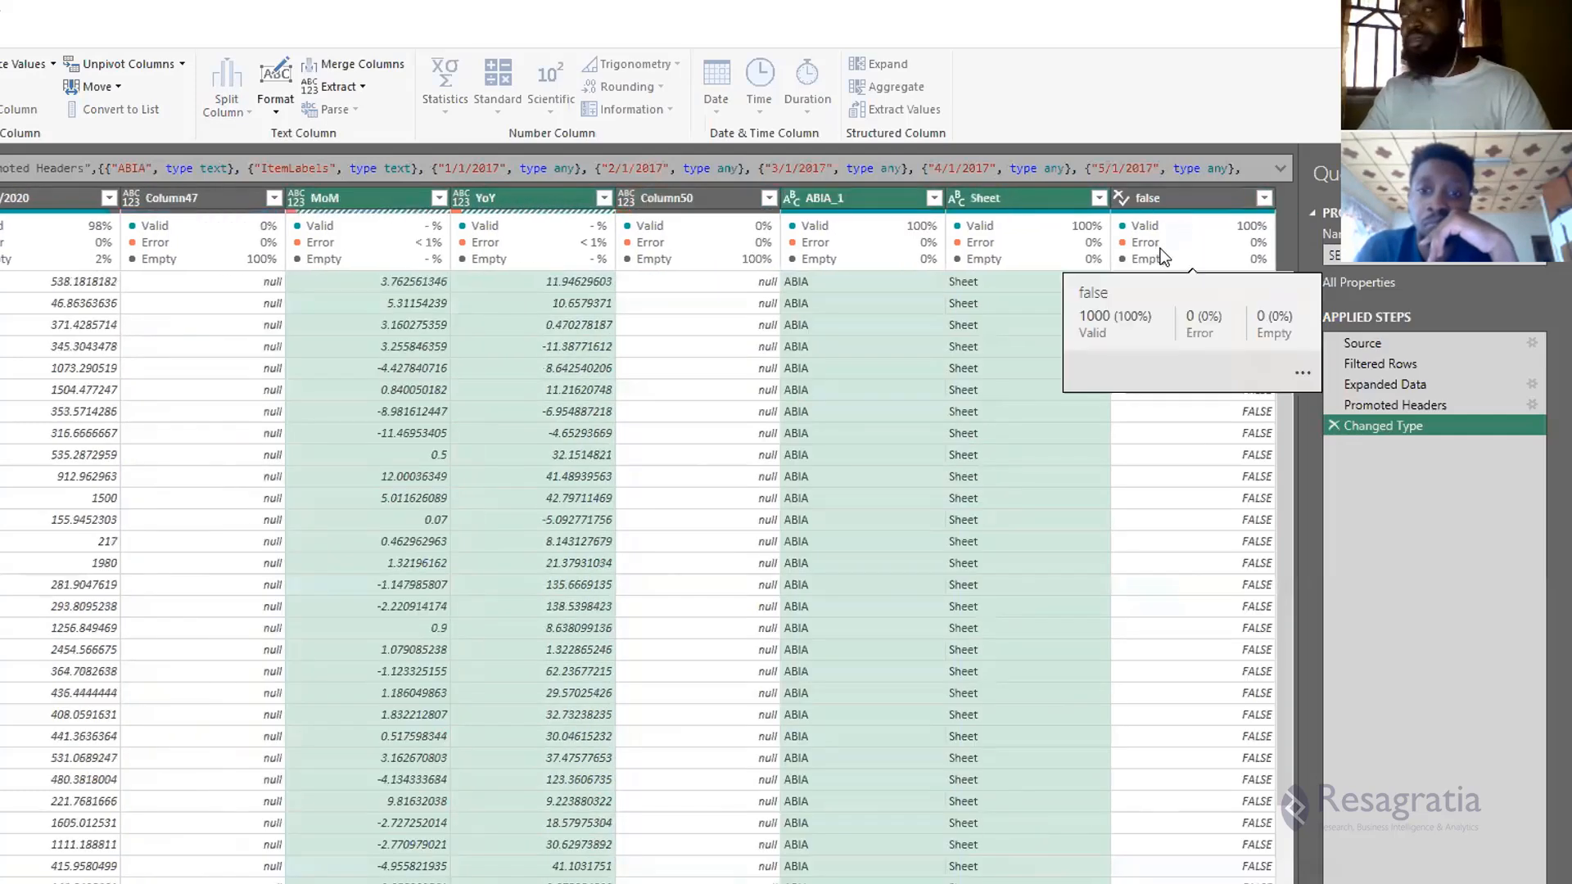
left_click(1189, 203)
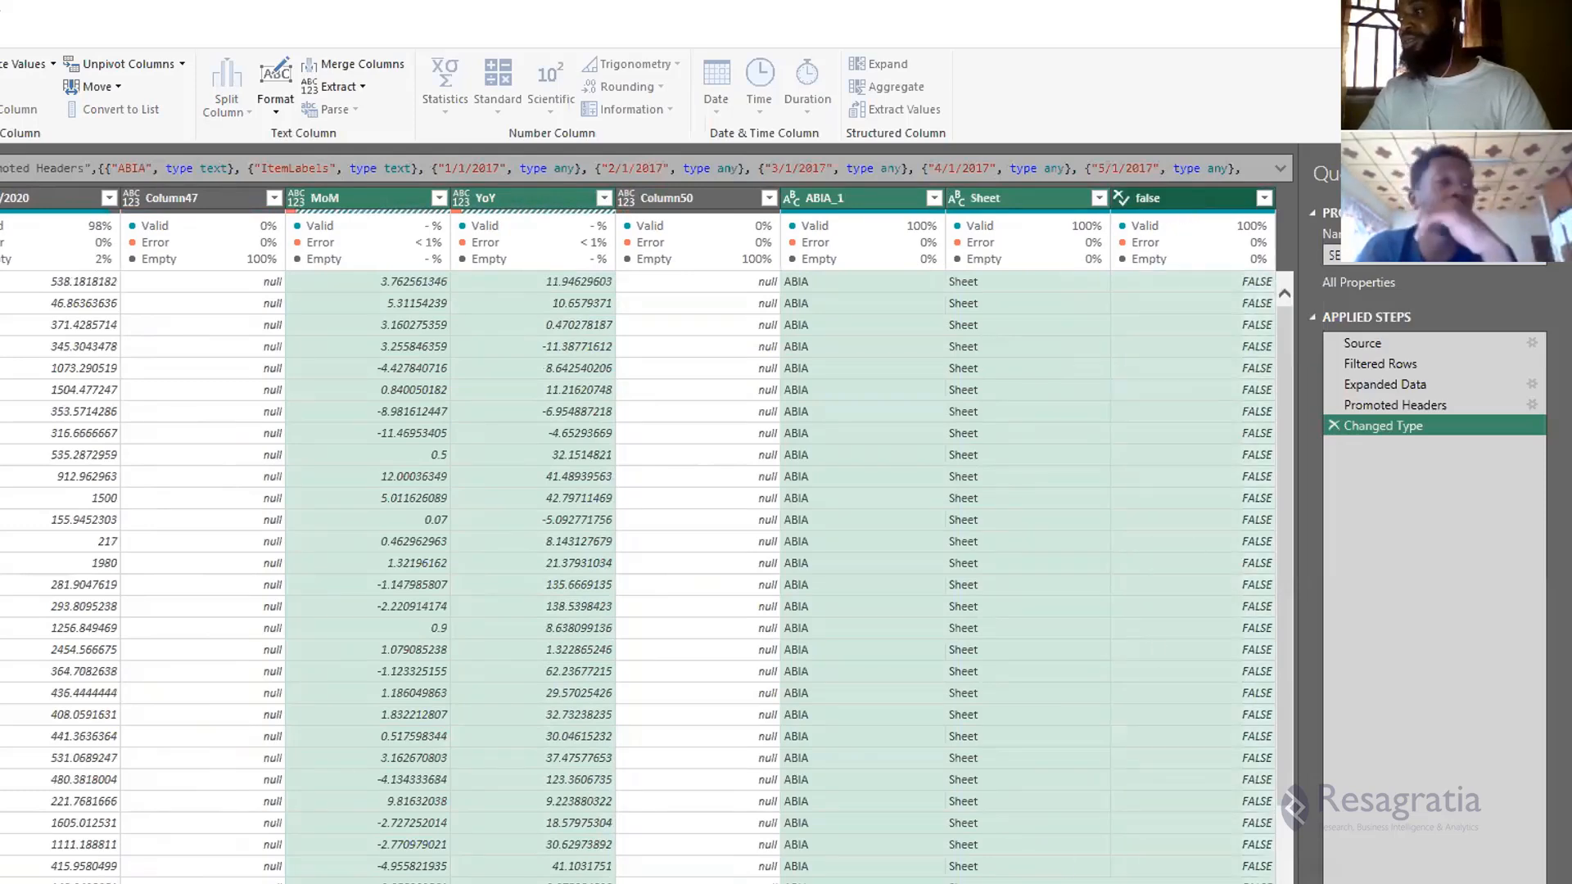
scroll(639, 532, "left", 5)
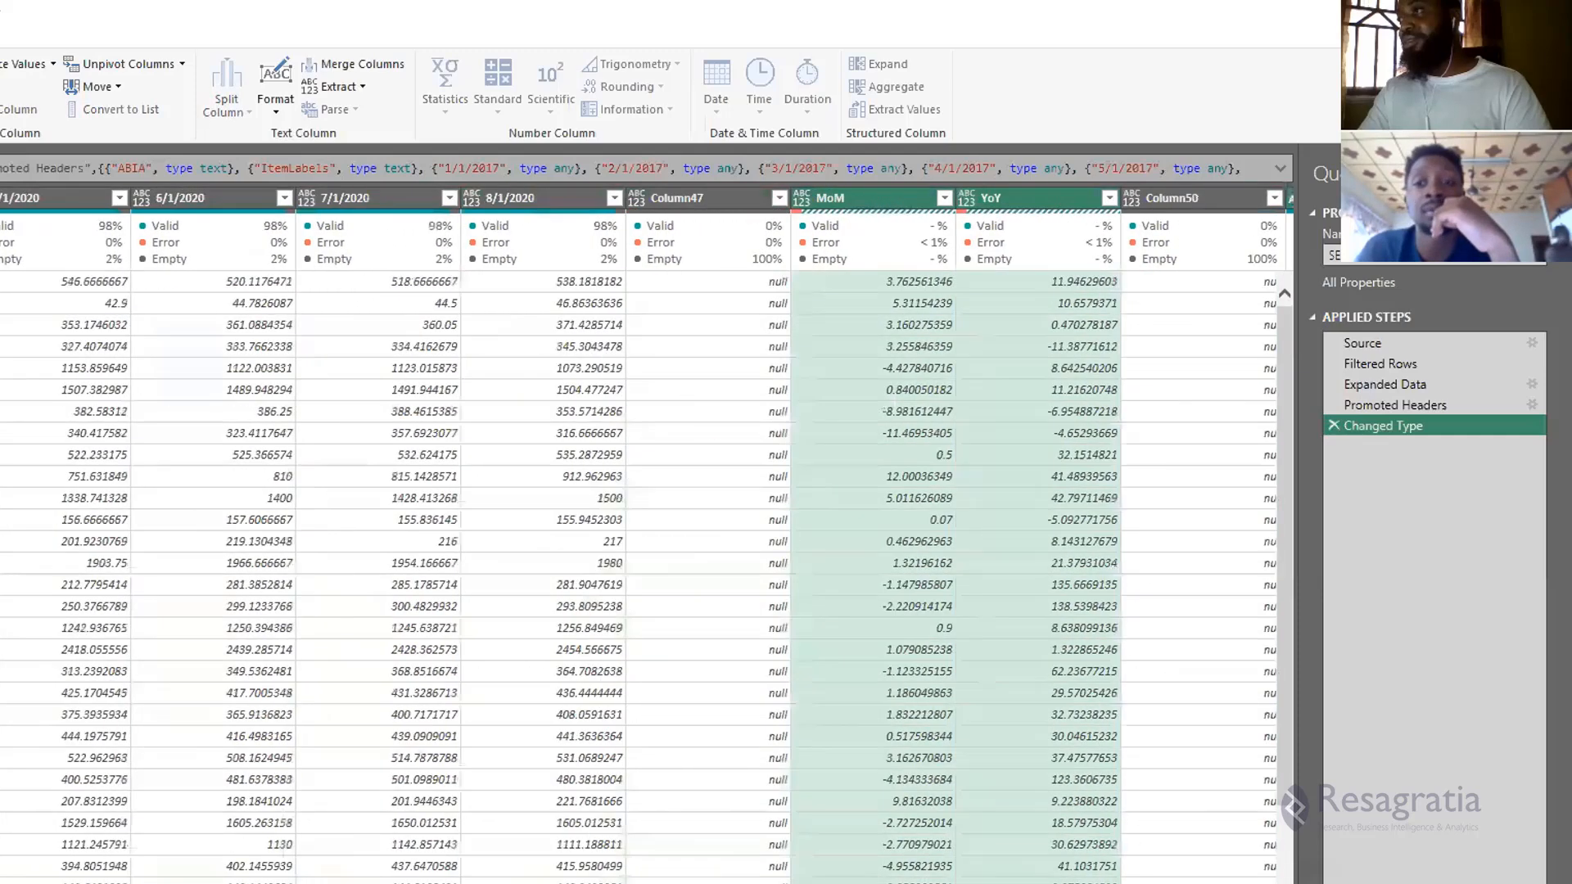
scroll(638, 533, "right", 3)
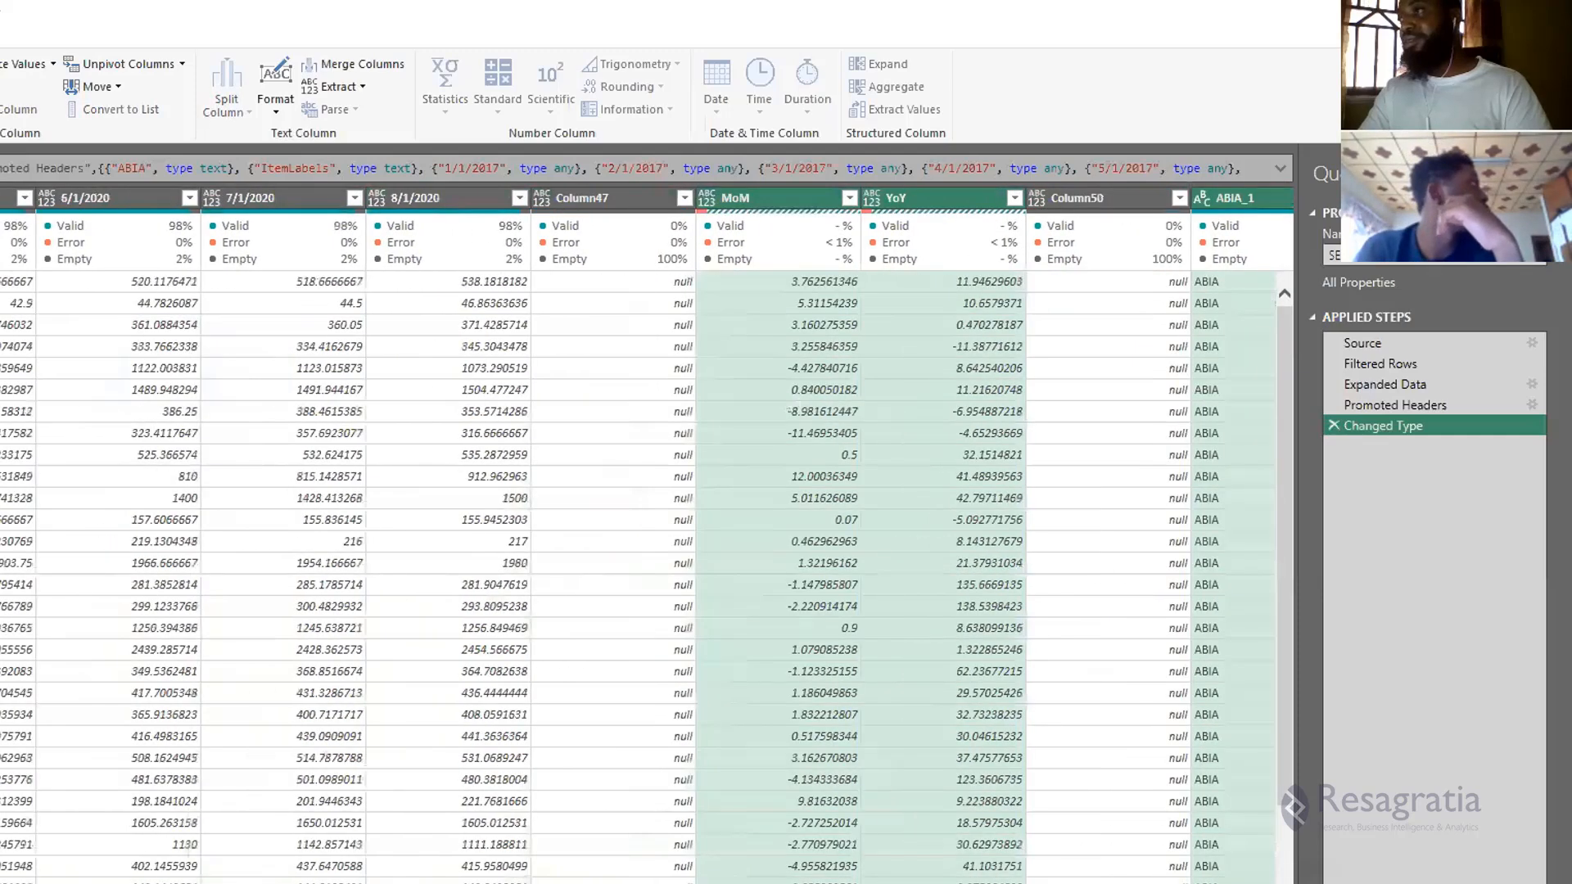
scroll(520, 563, "right", 1)
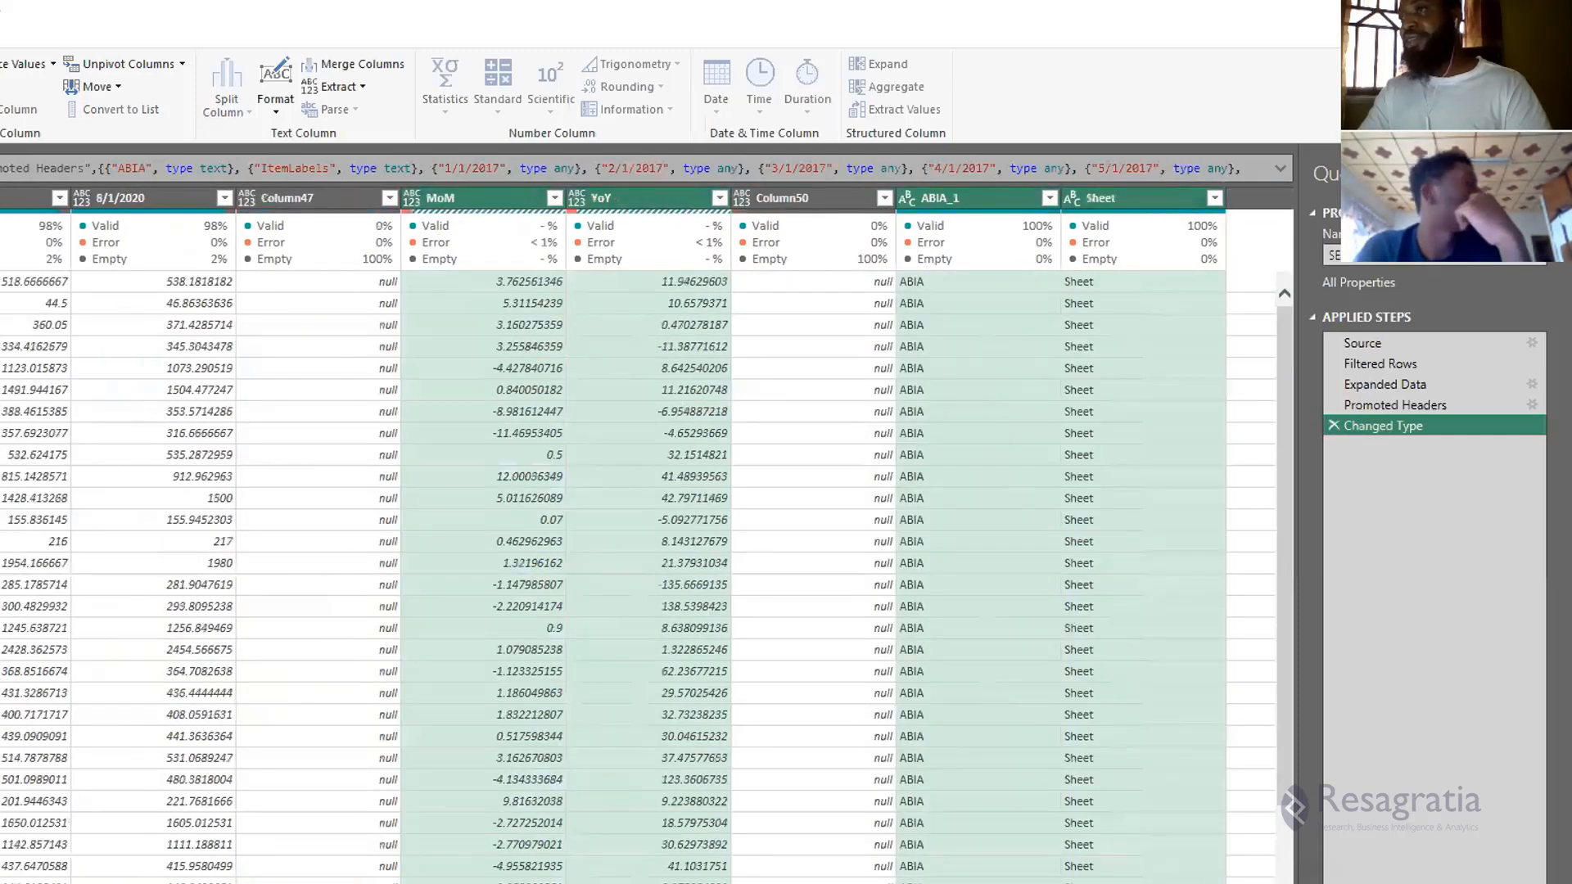
scroll(639, 532, "left", 9)
scroll(638, 532, "right", 10)
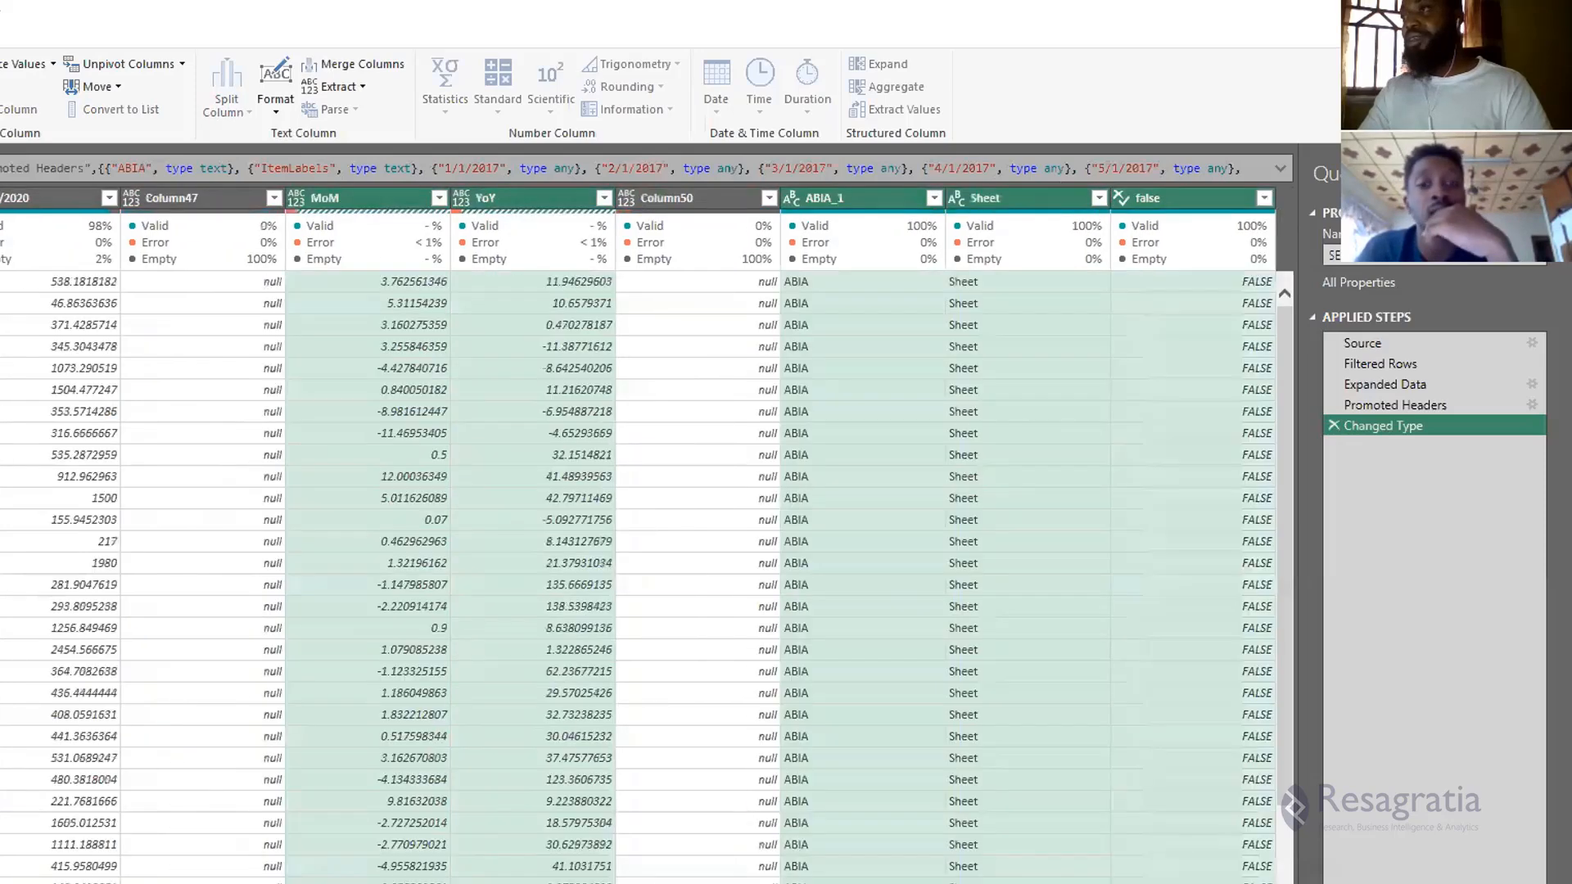
right_click(877, 196)
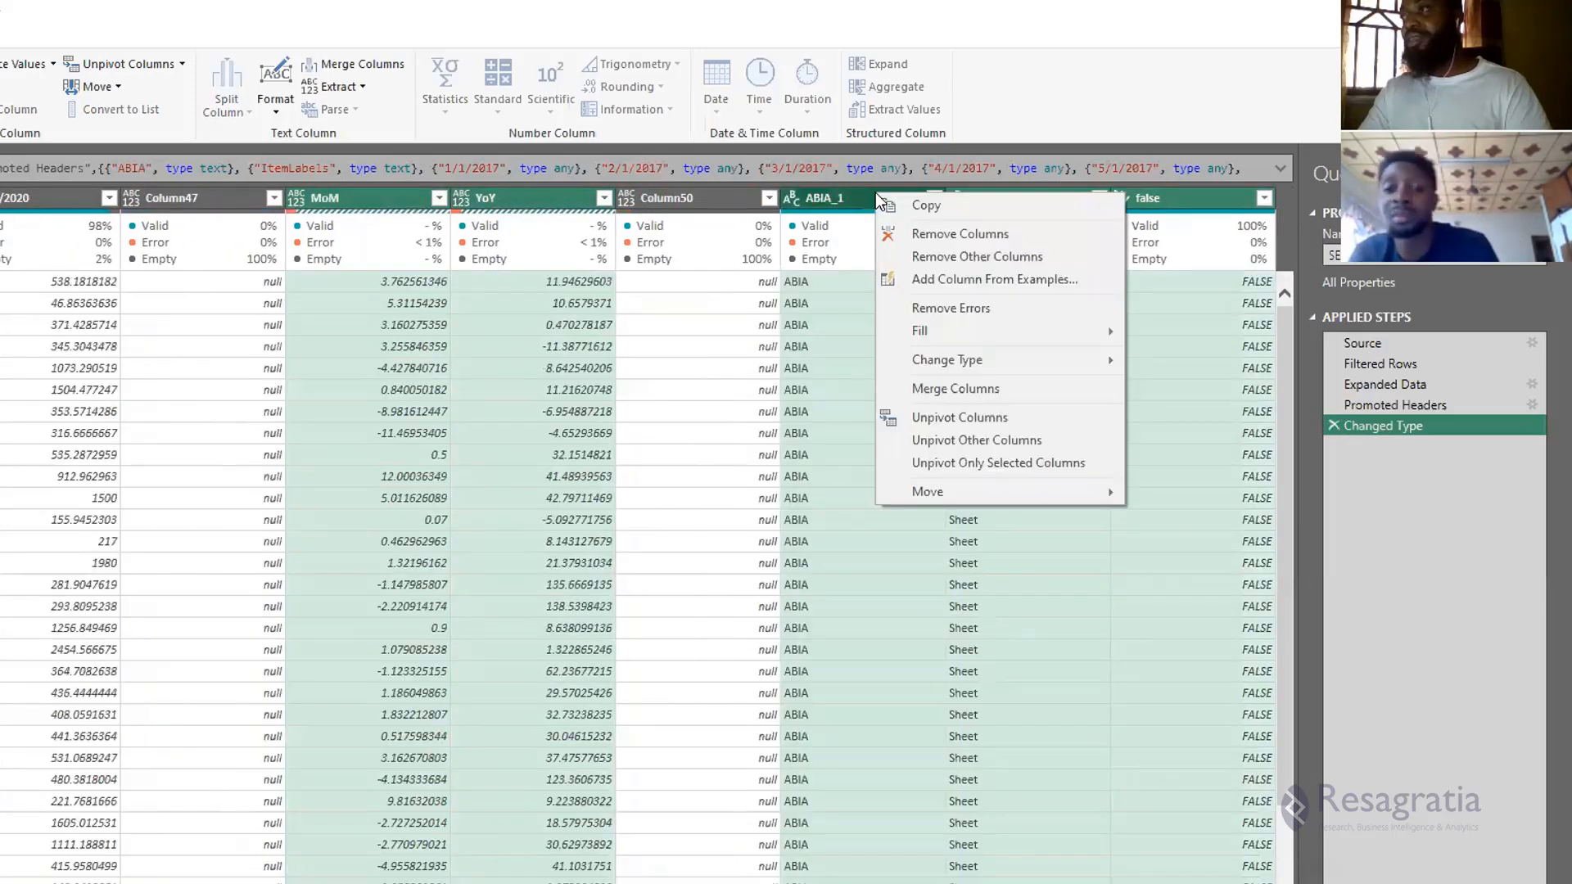
left_click(927, 235)
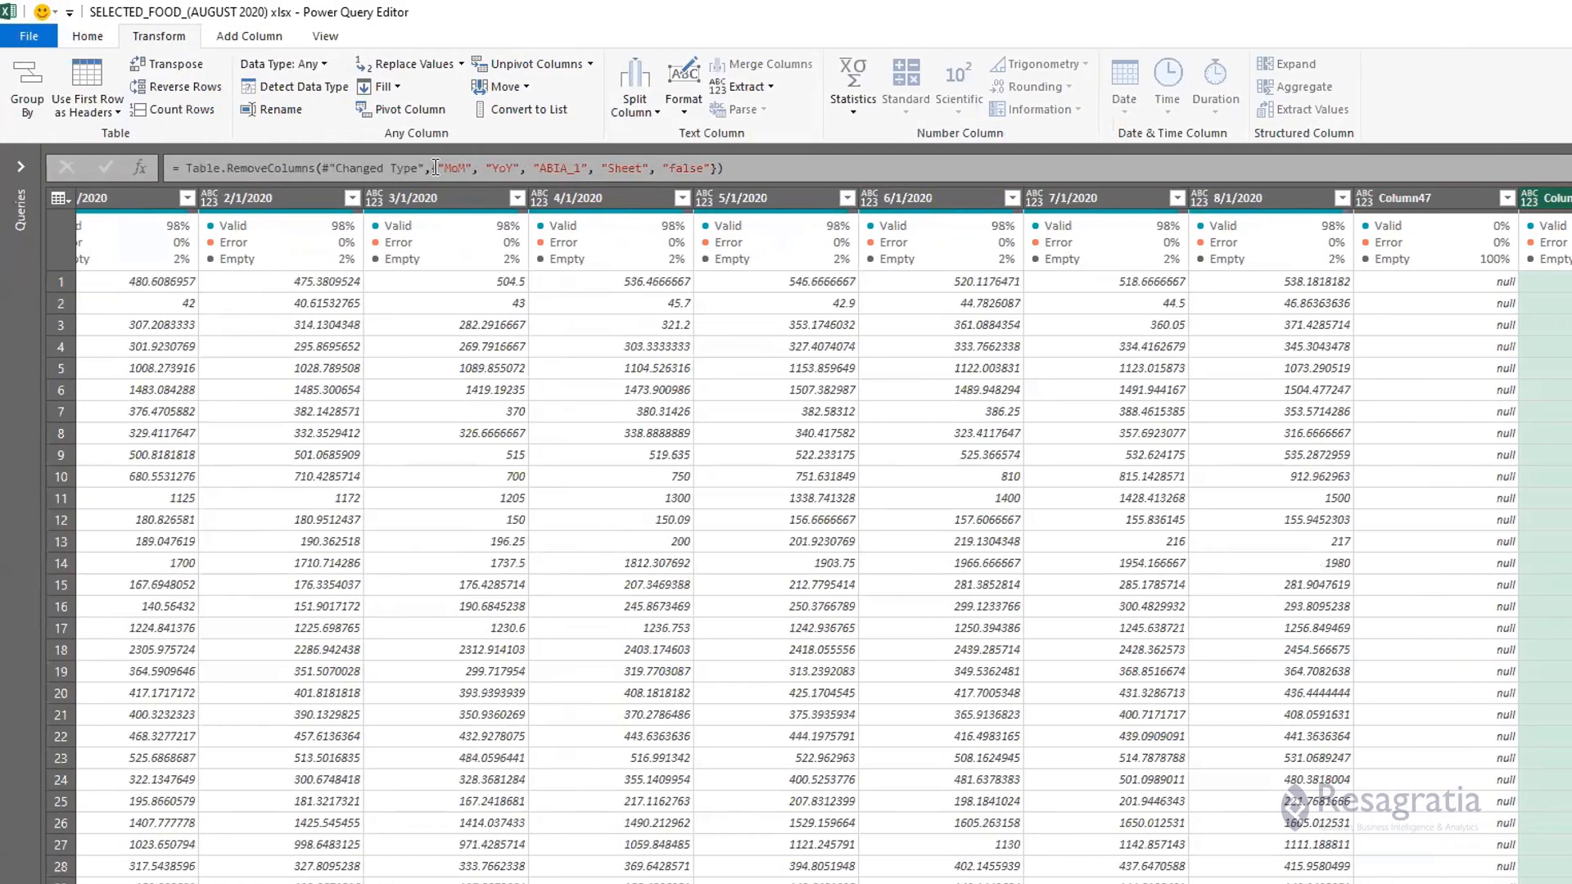
Examine the column names in the removal formula and compare the quality profiles of Column47, Column50 and 8/1/2020.
left_click_drag(436, 167, 547, 167)
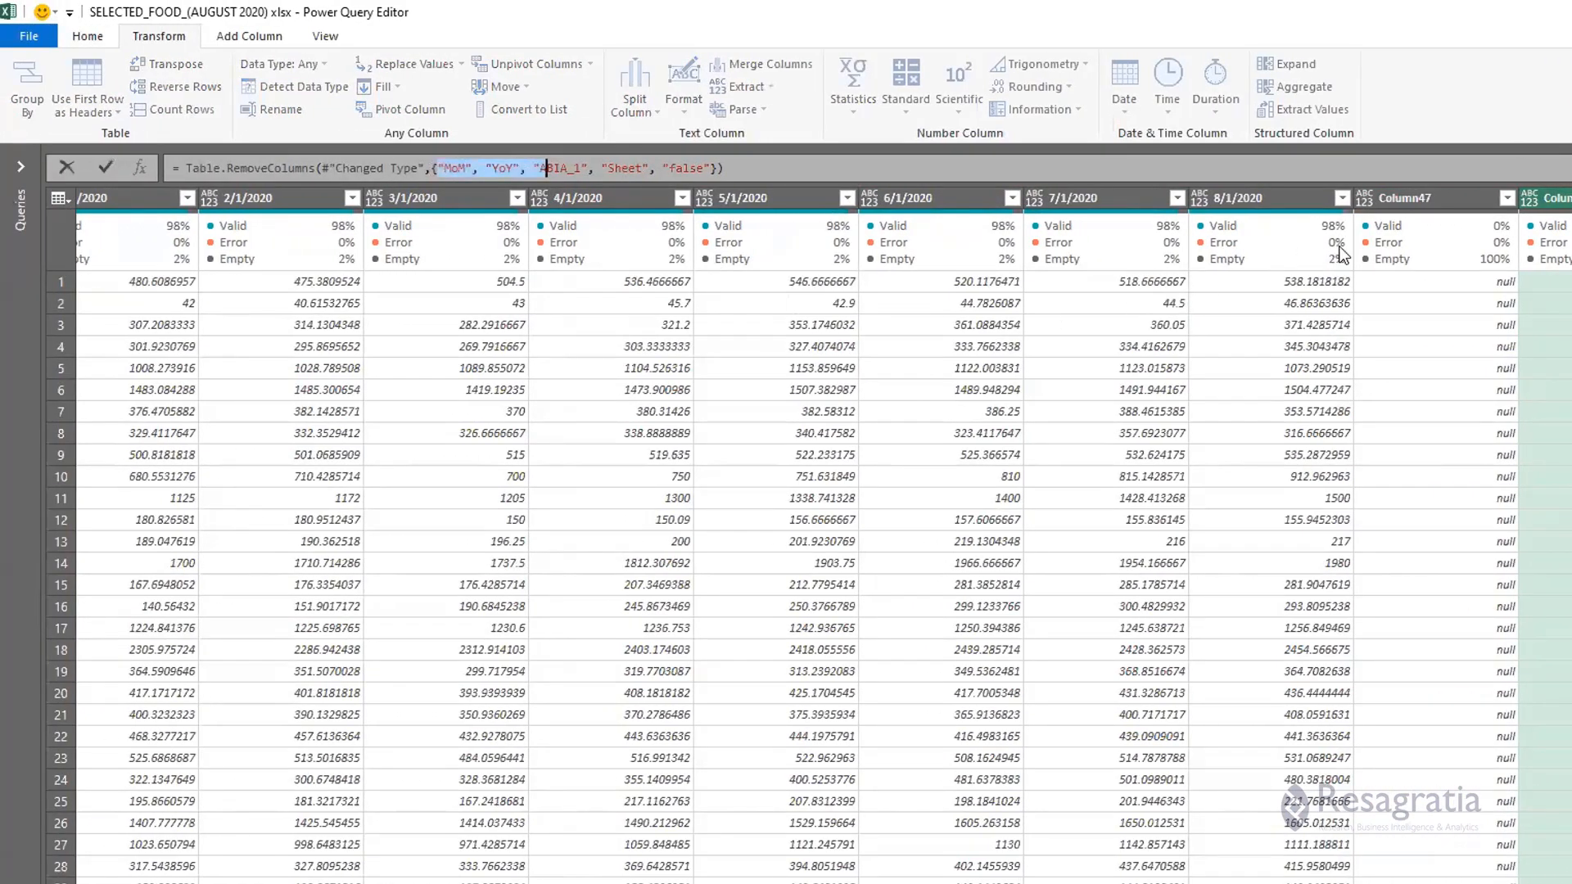
left_click(1261, 199)
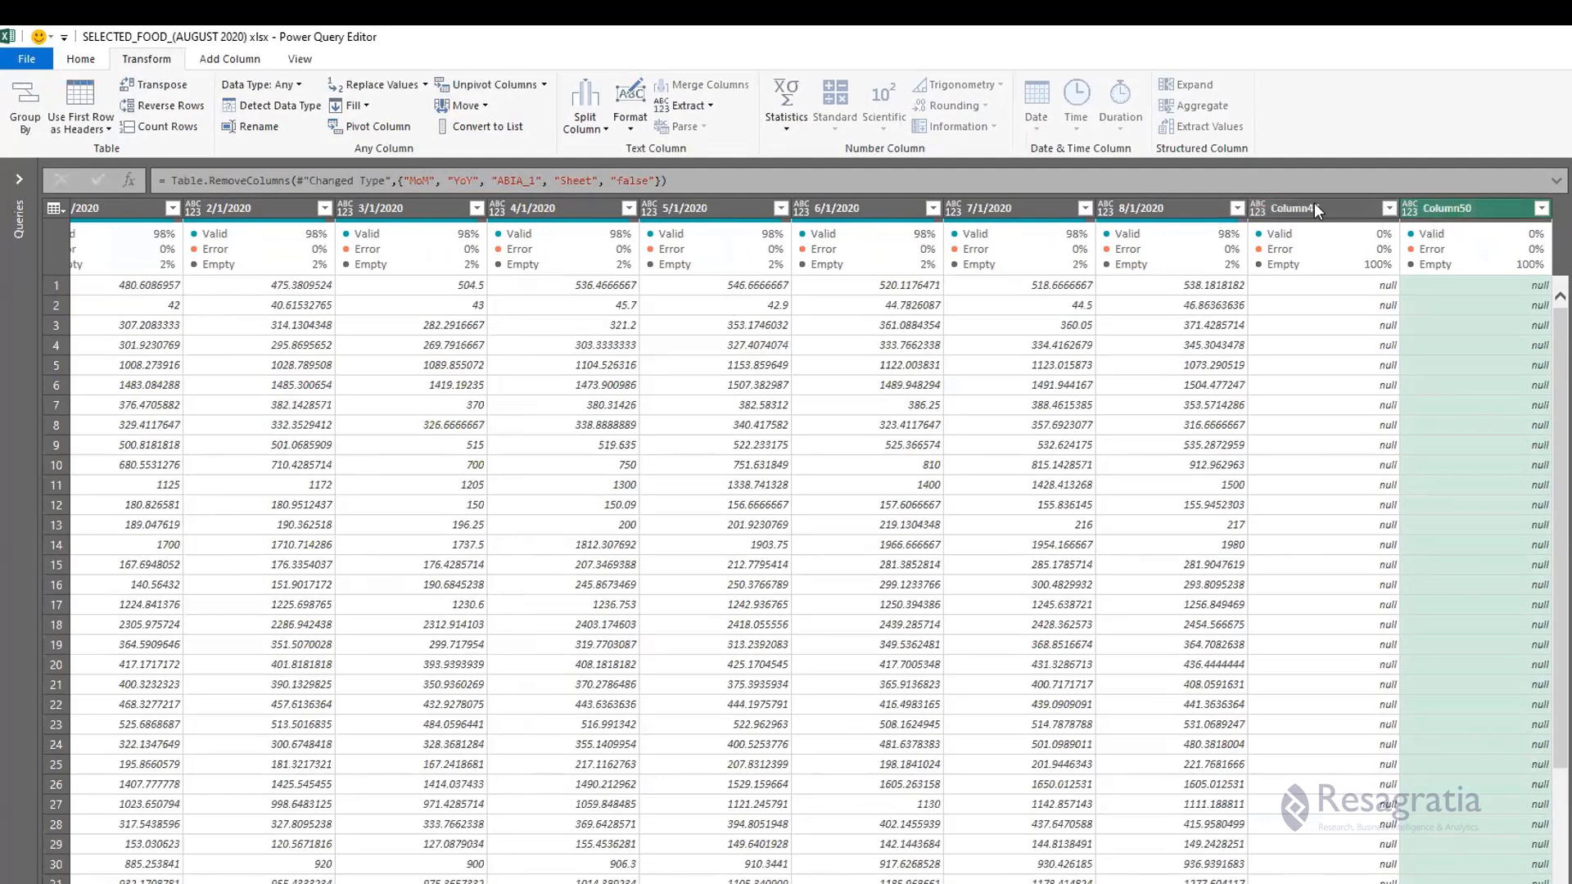
left_click(1316, 209)
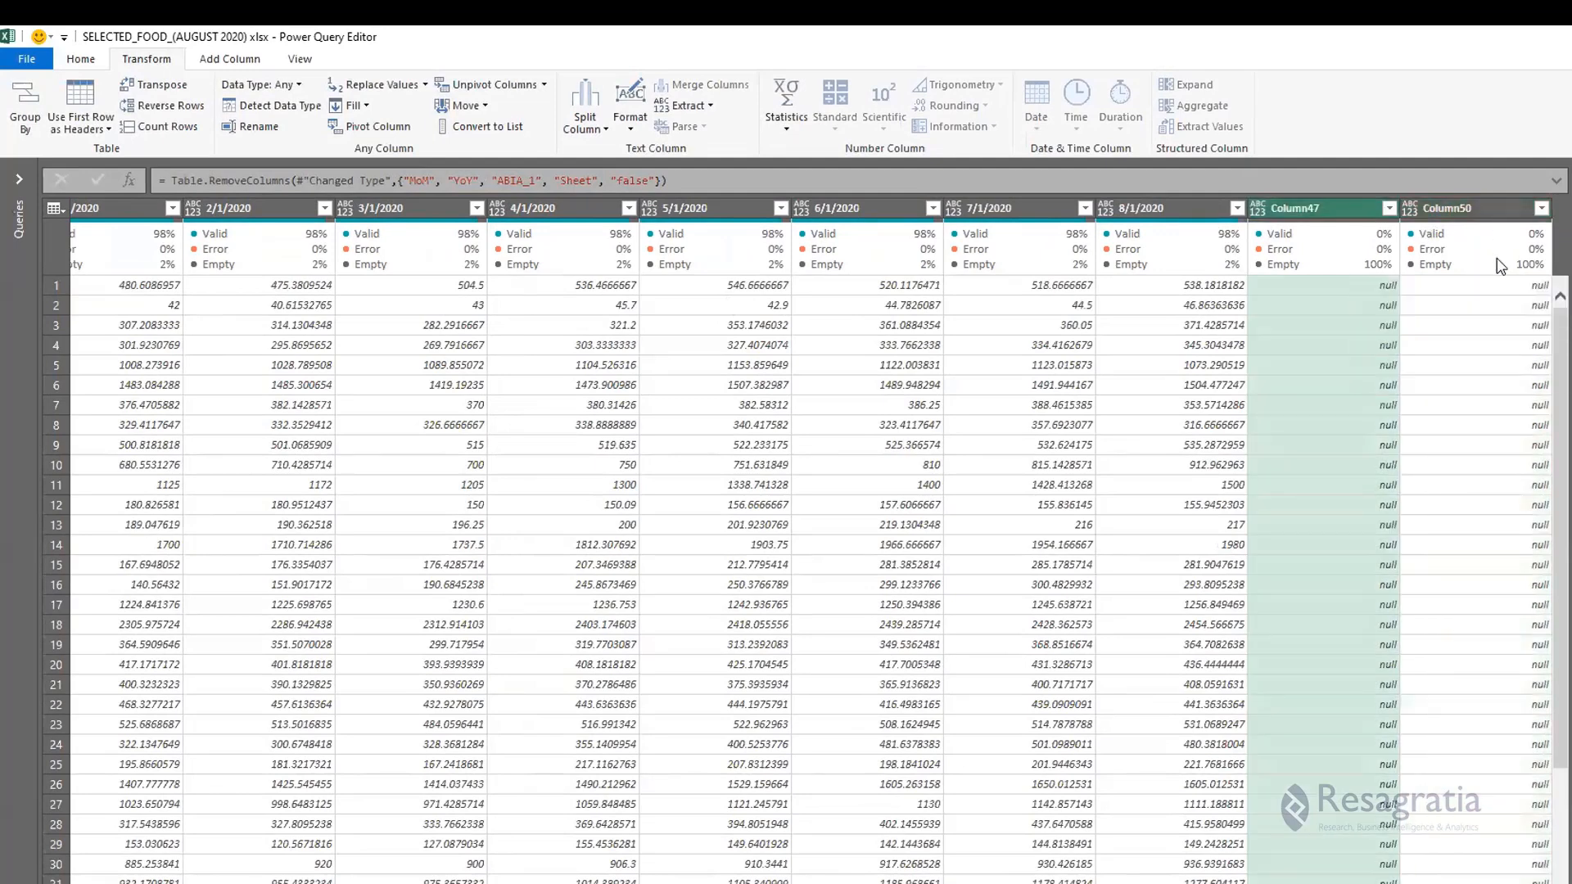
left_click(1495, 228)
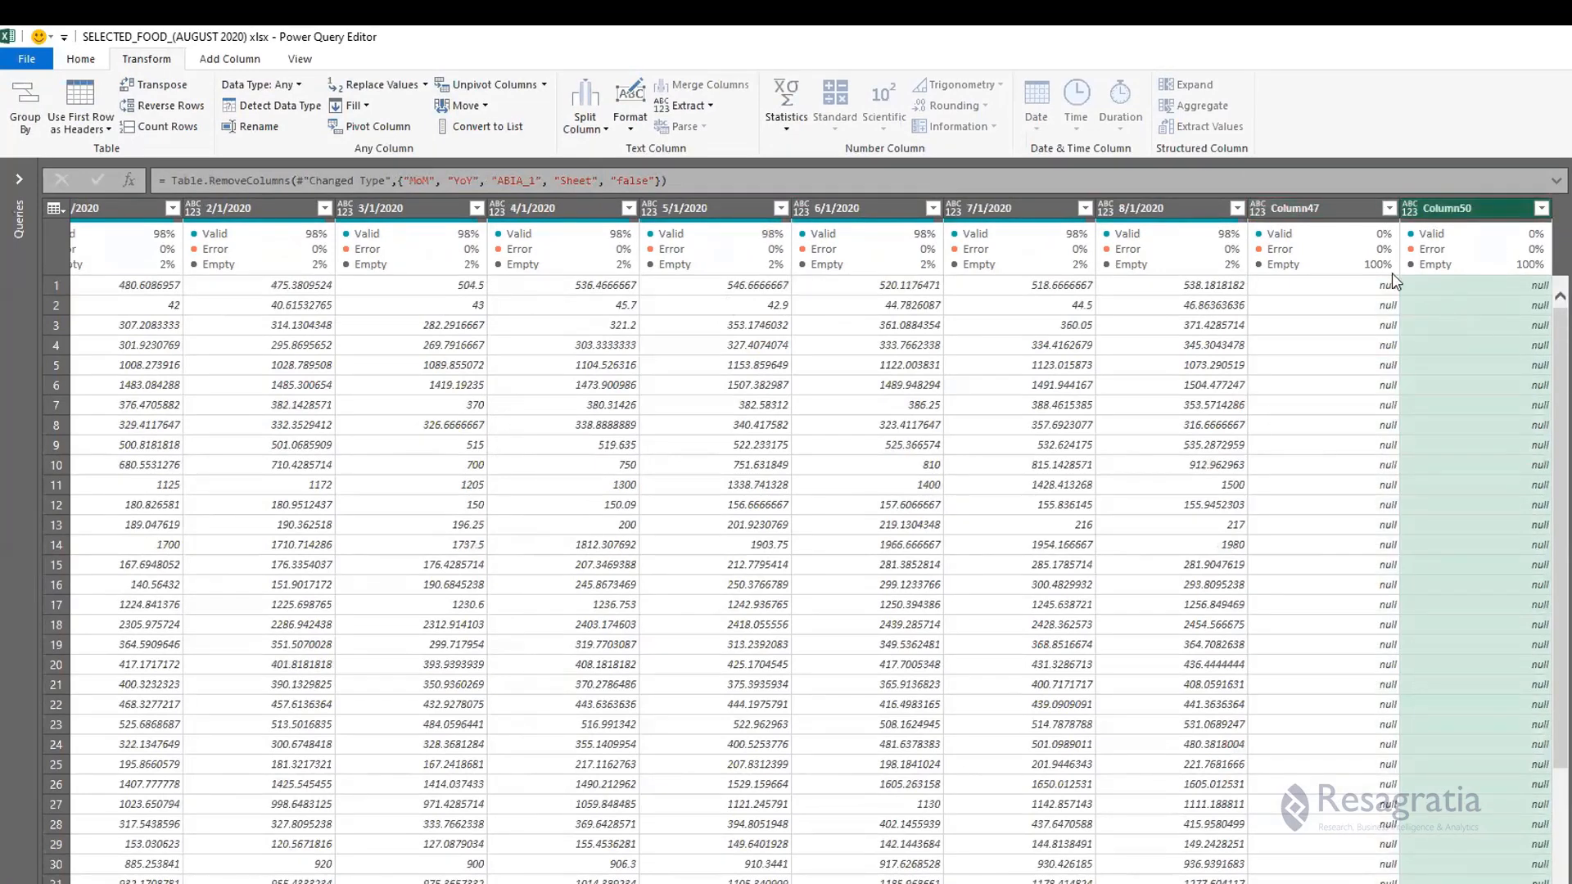
left_click(1339, 203, "ctrl")
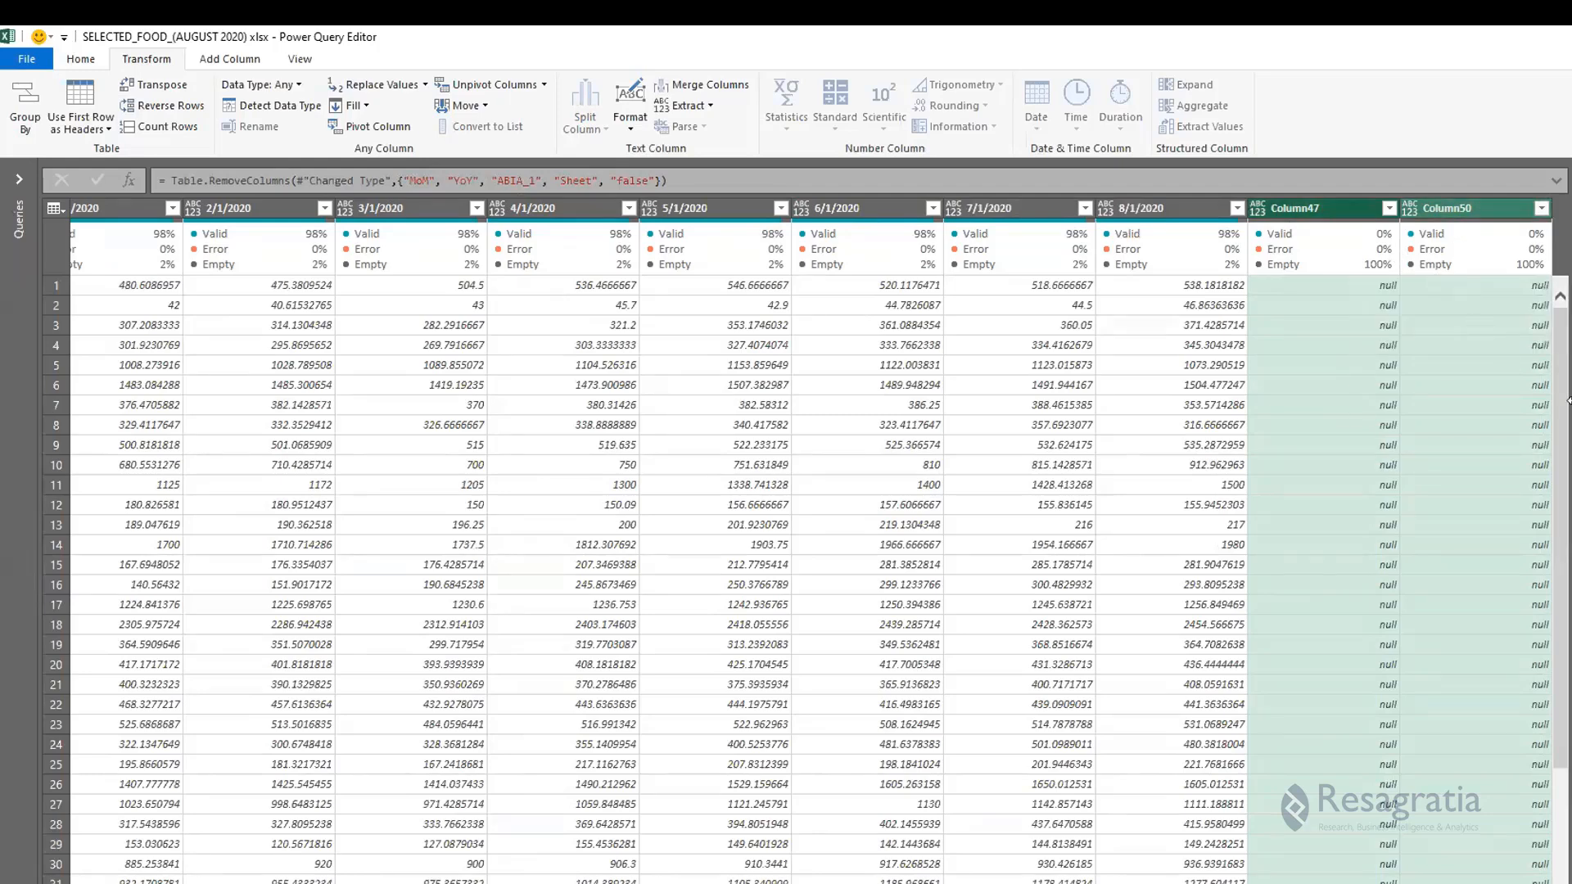
left_click(1322, 368)
left_click(1312, 205)
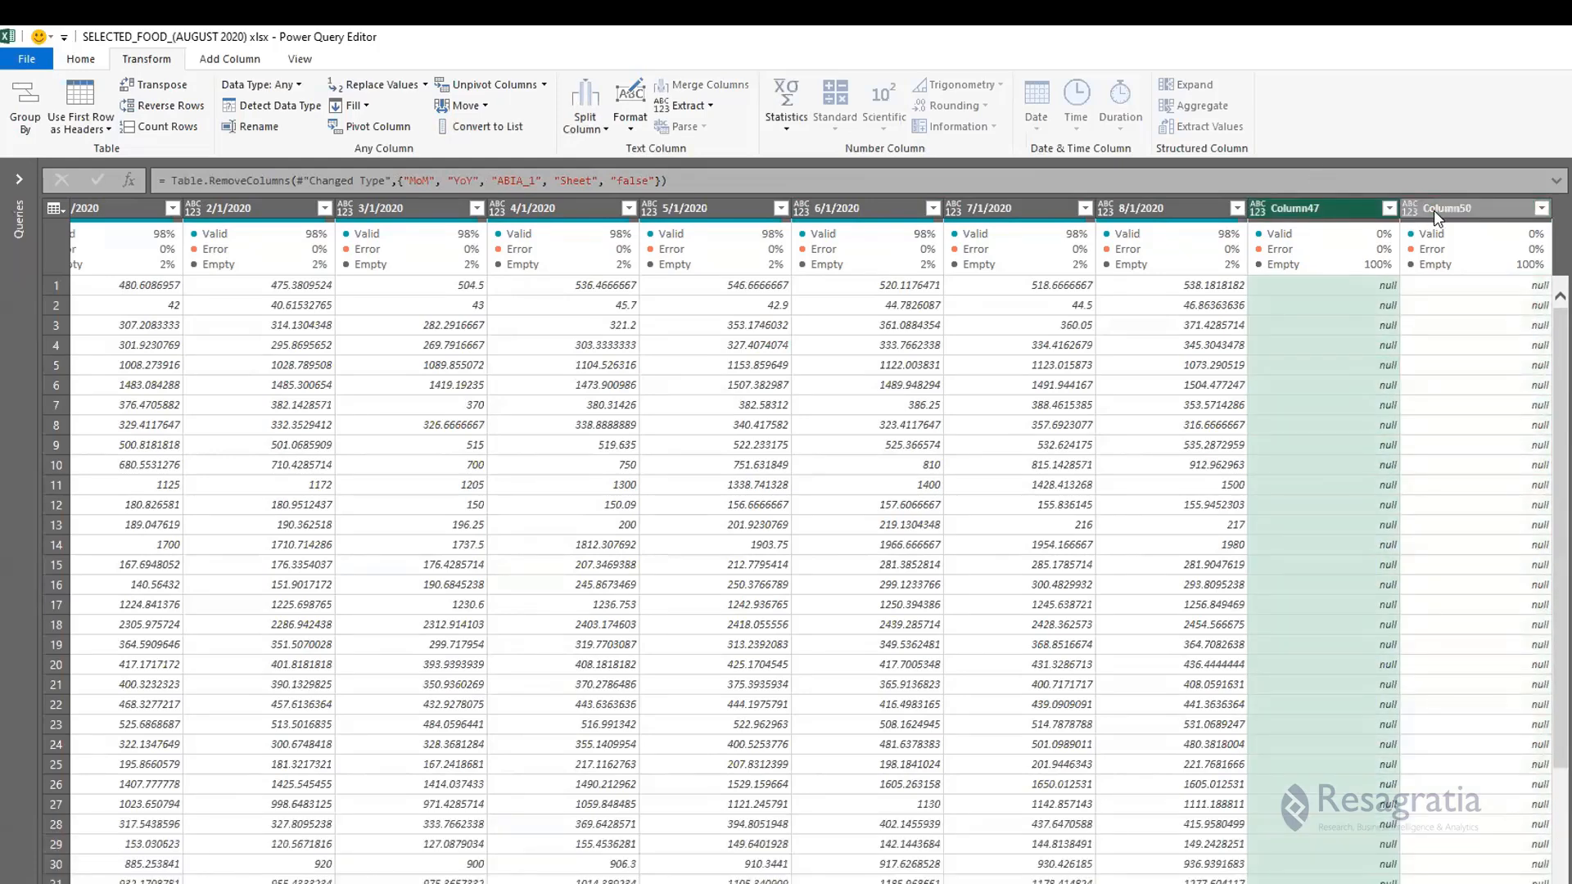
left_click(1493, 217)
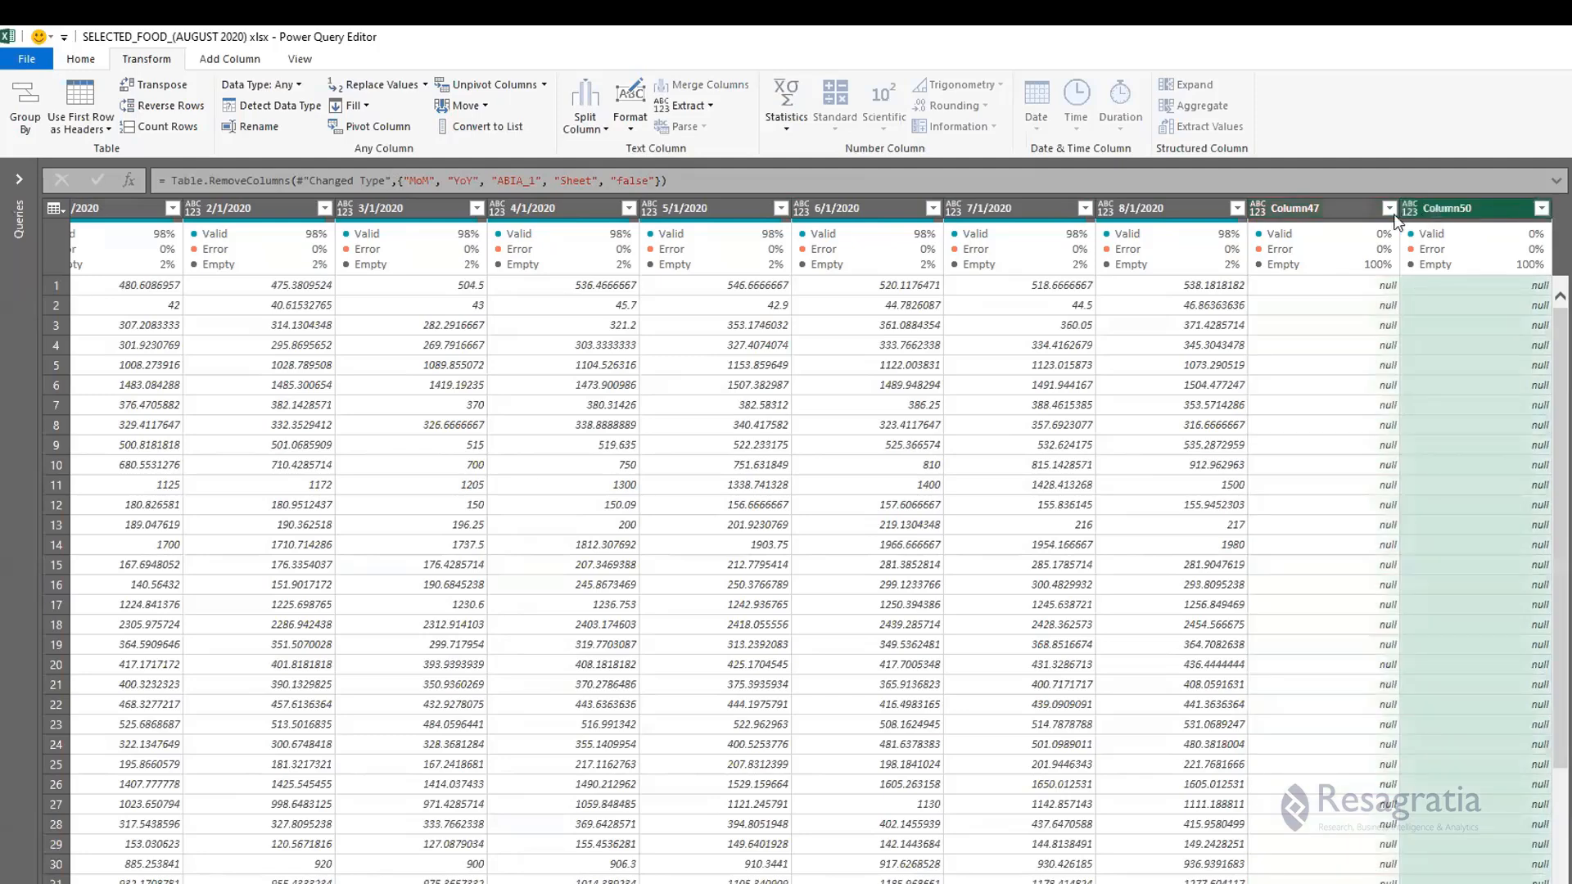
left_click(1327, 212)
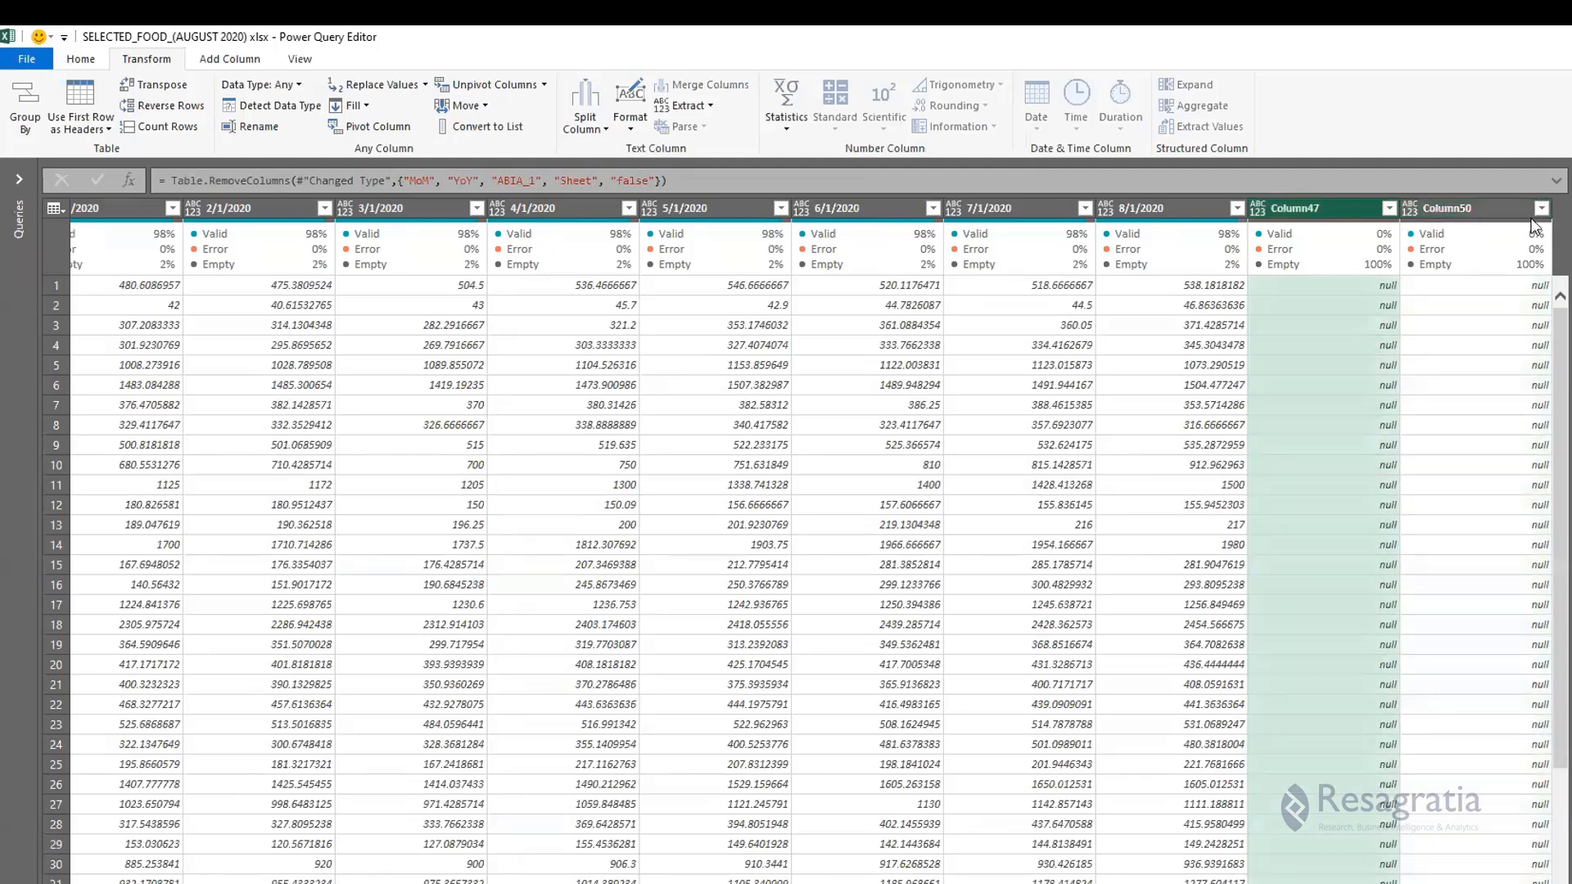
left_click(1482, 208)
left_click(1320, 215)
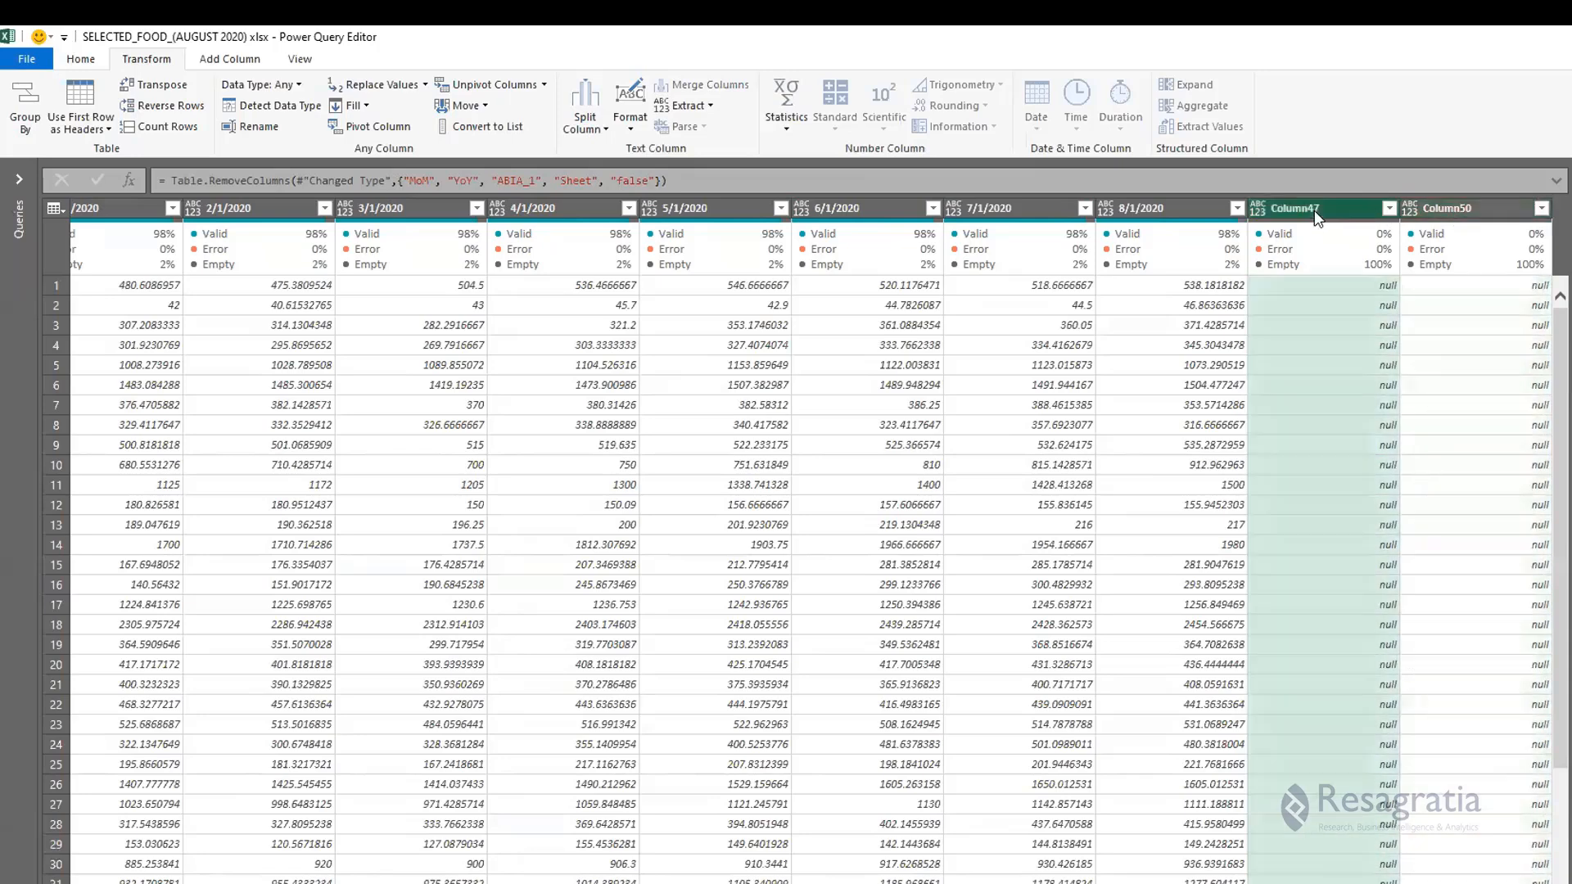
left_click(1470, 210)
left_click(1310, 215)
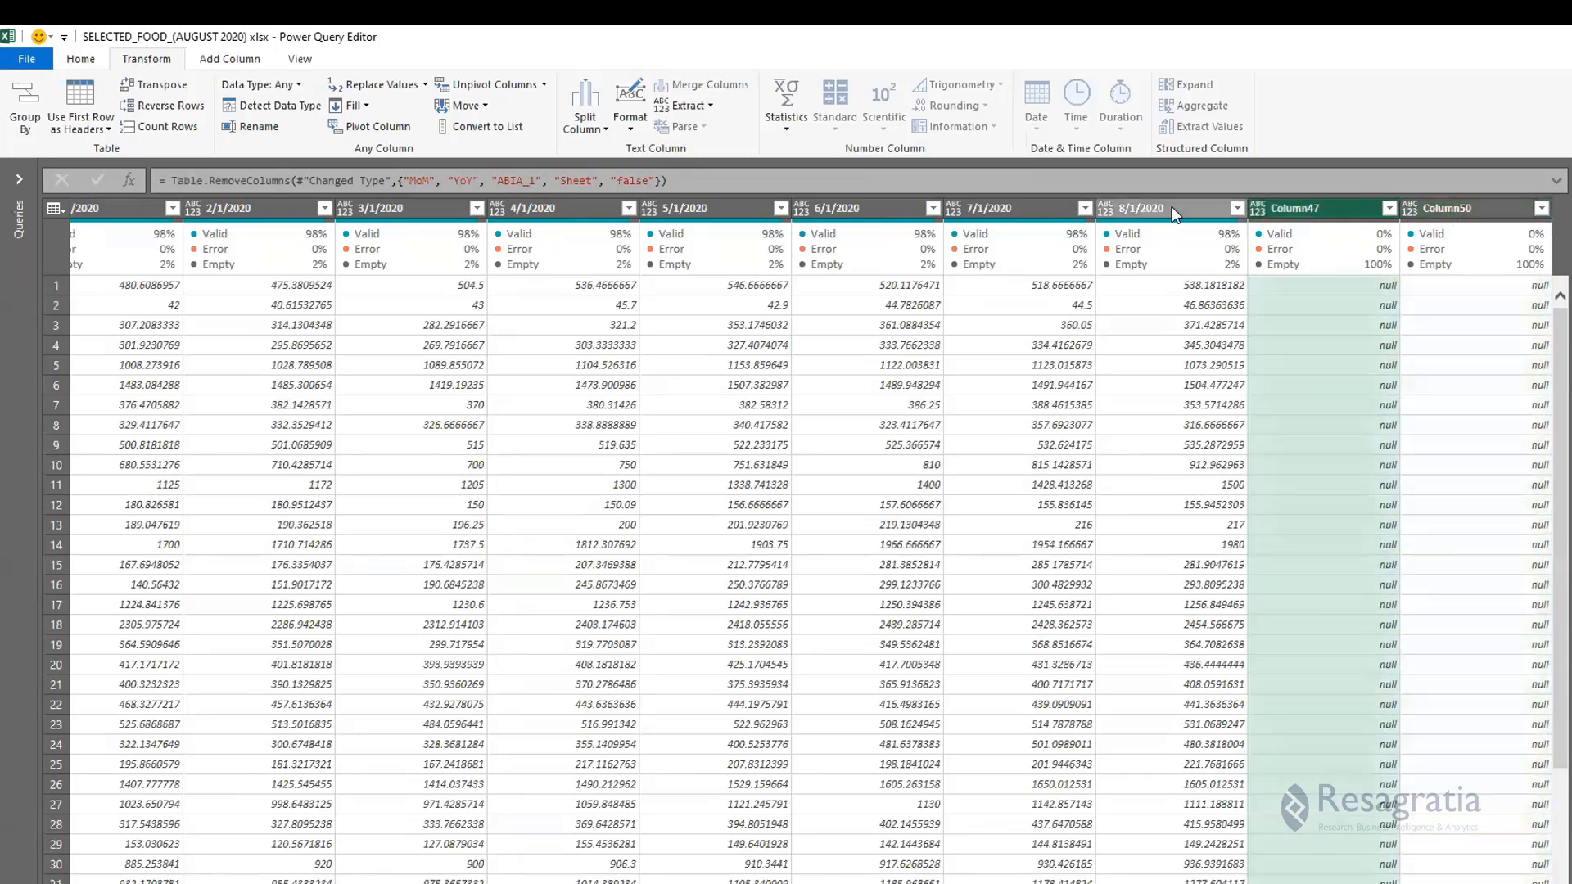
left_click(1172, 206)
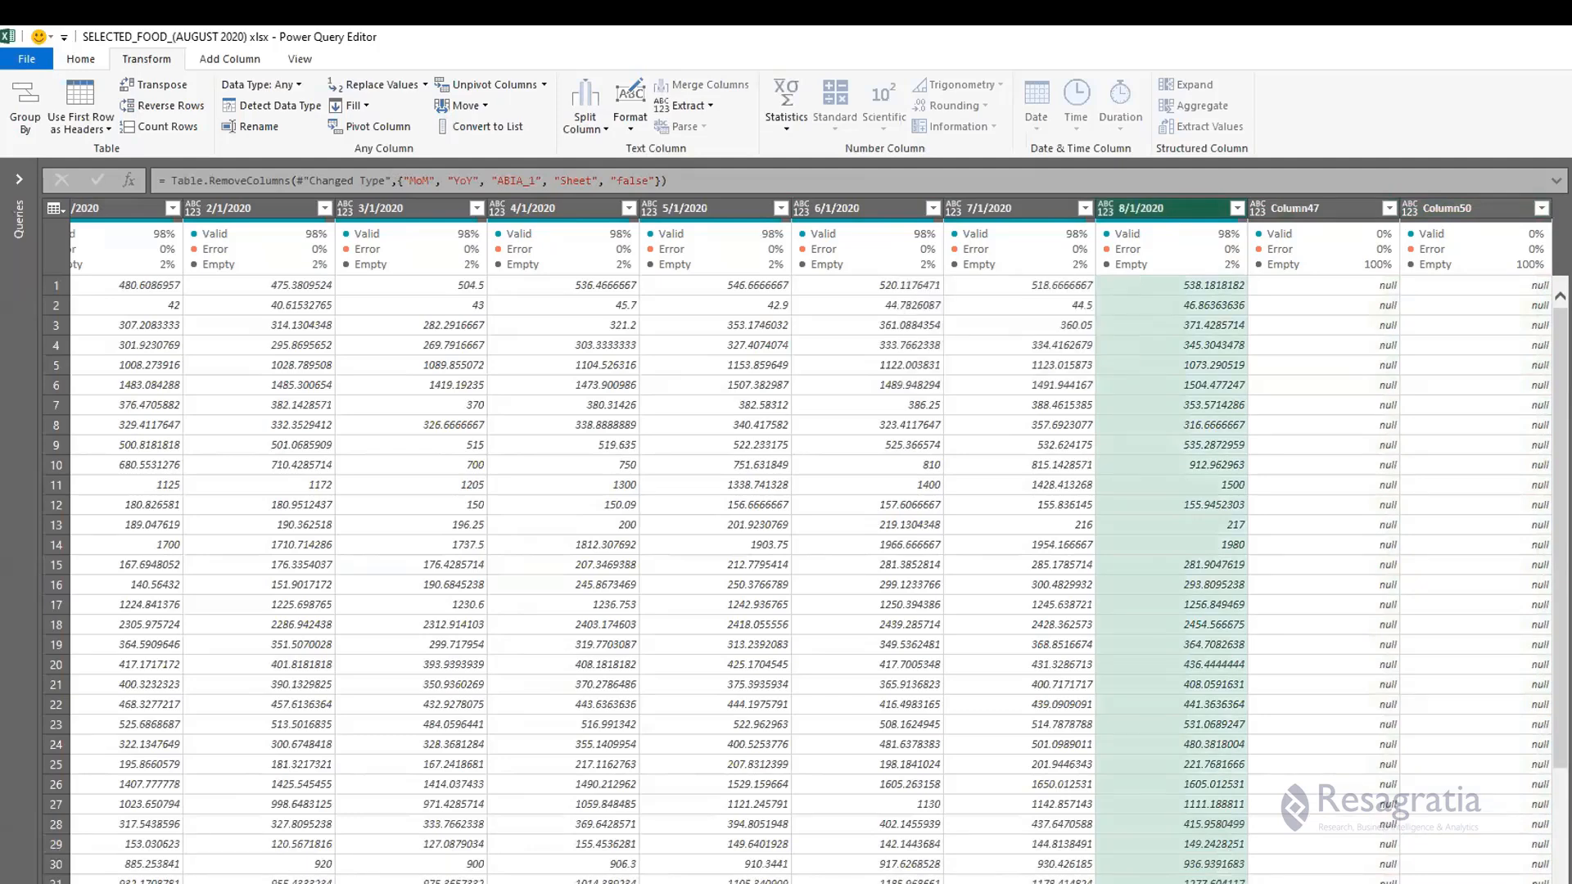
Rename the first column, ABIA, as State and check its values further down the table.
scroll(817, 541, "left", 3)
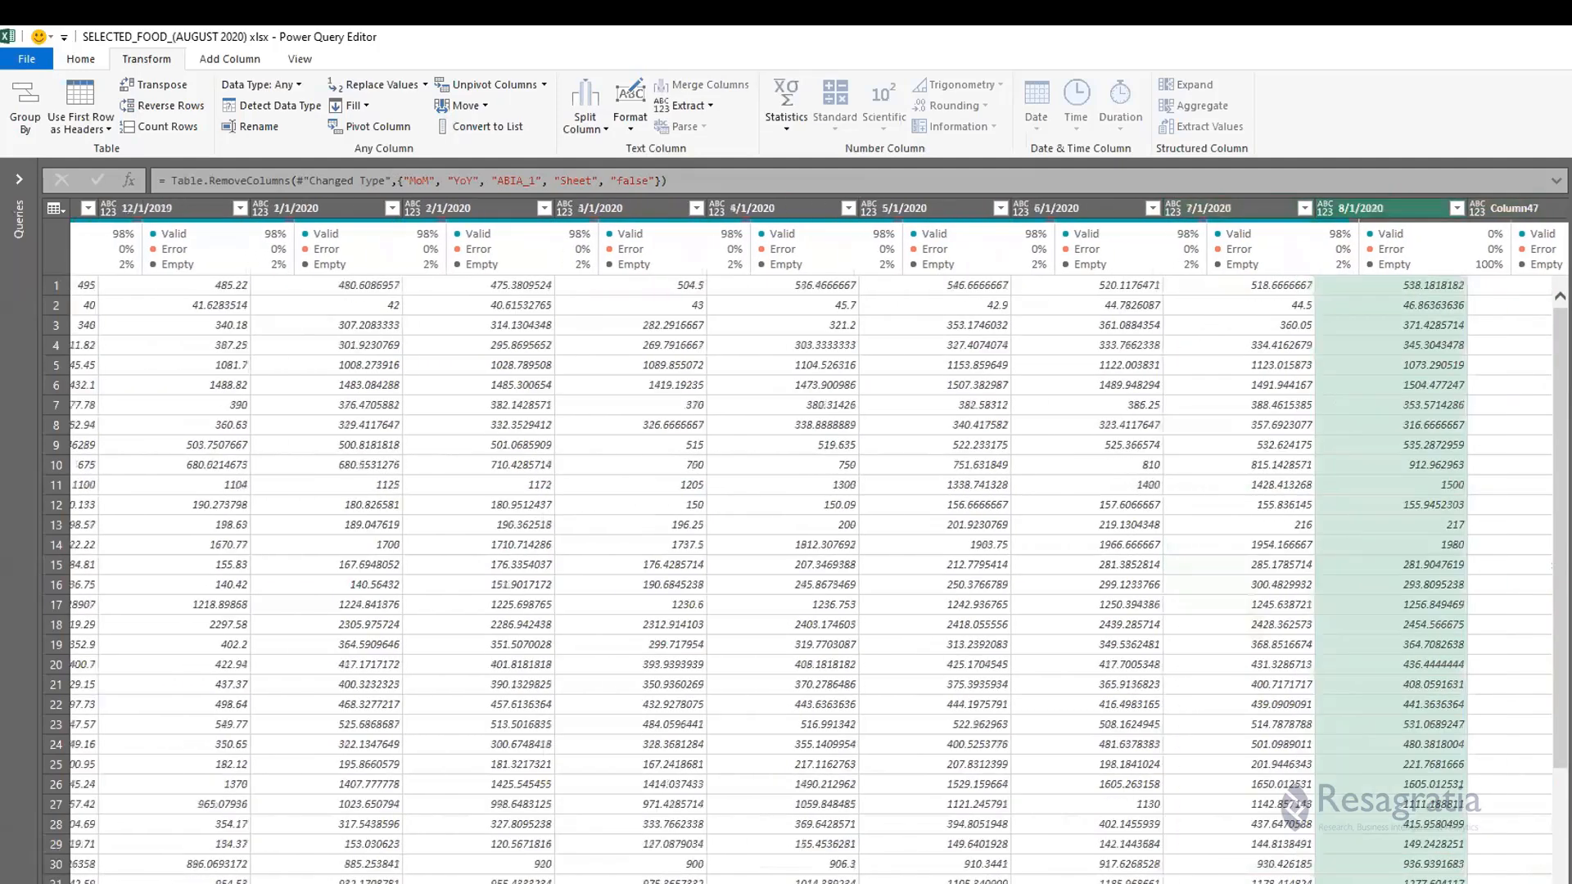
scroll(817, 540, "left", 20)
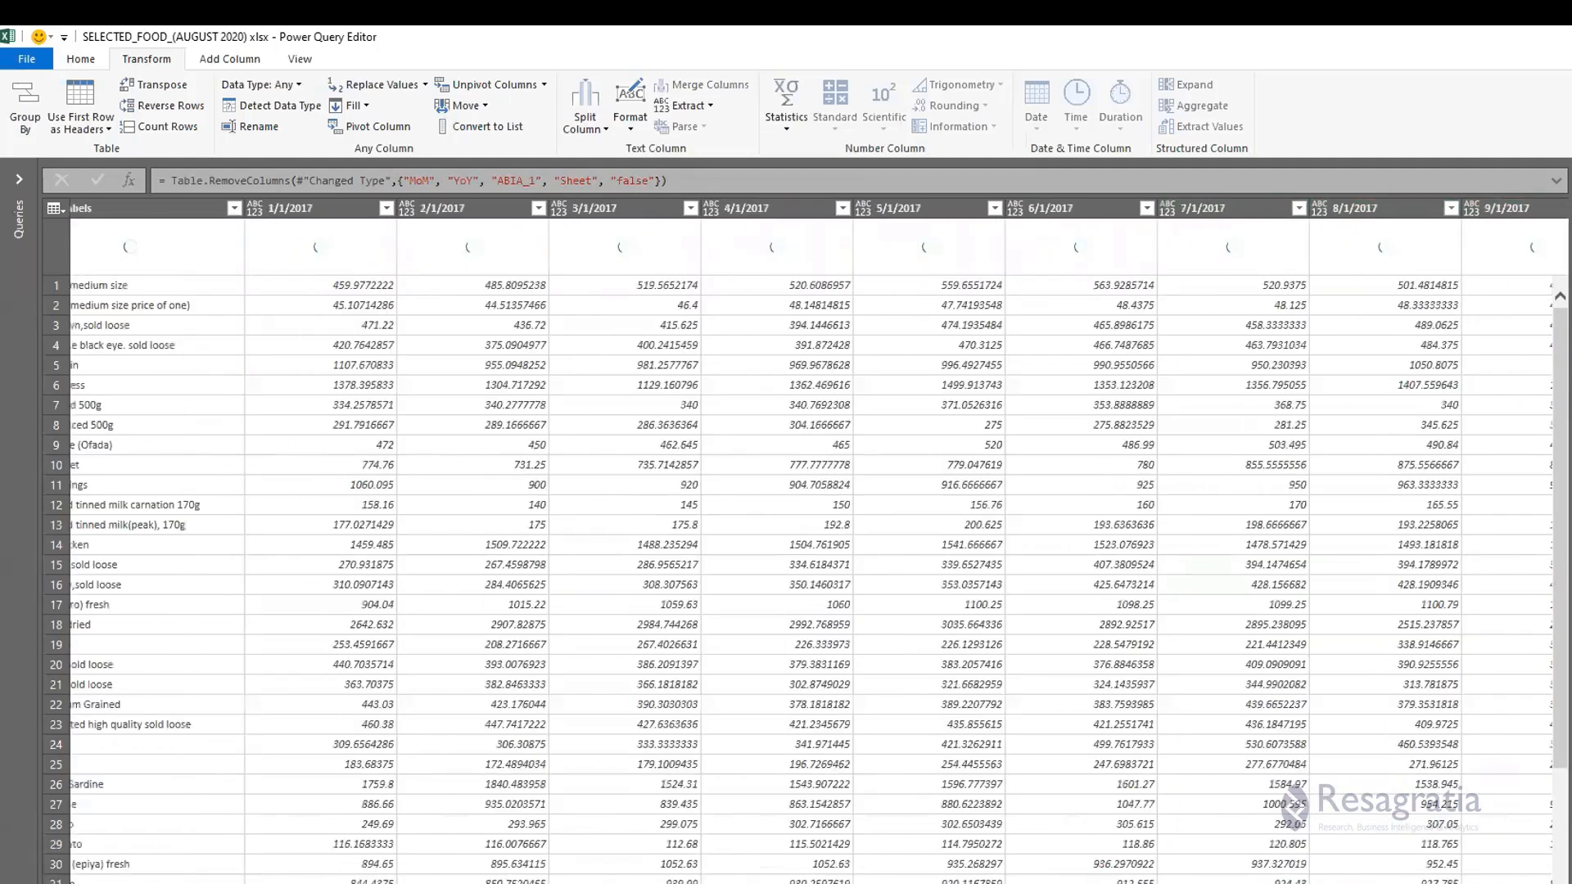
scroll(205, 721, "left", 3)
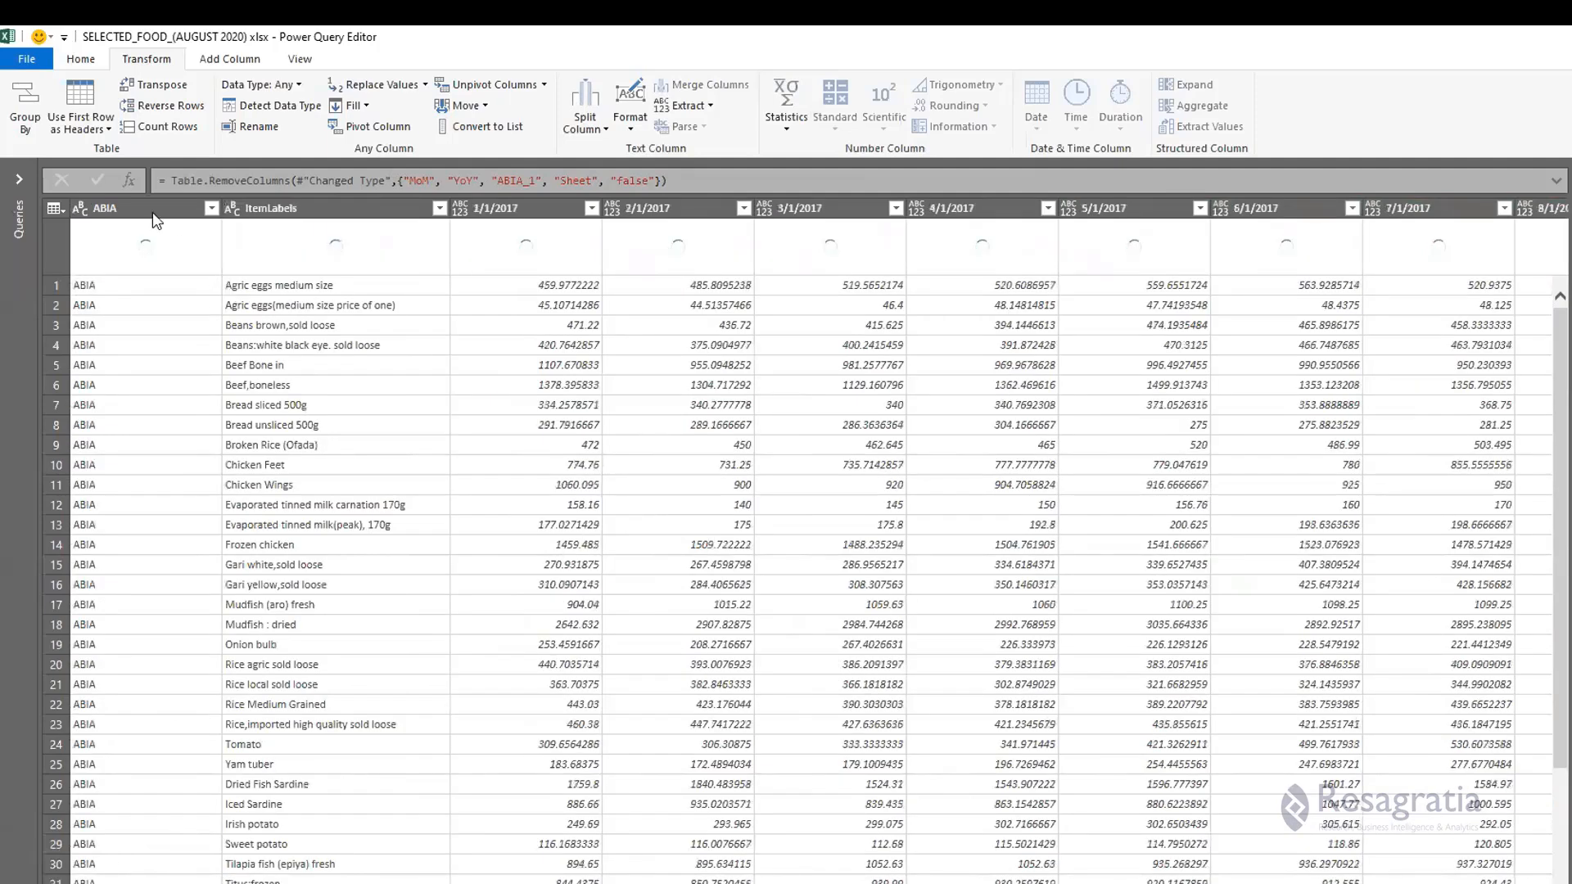
left_click(154, 204)
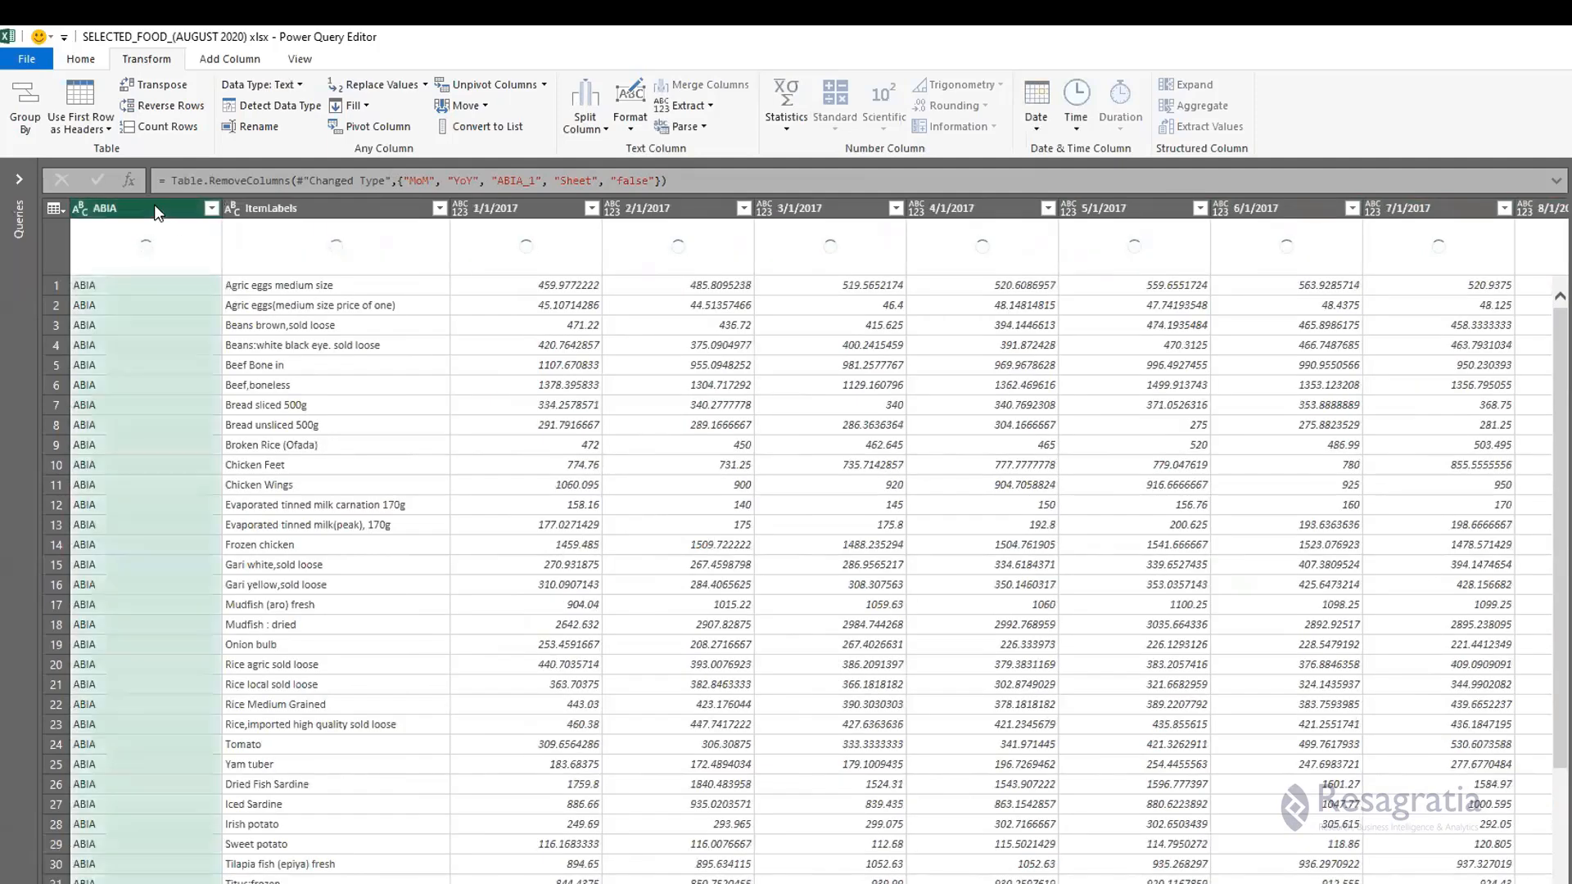
double_click(153, 208)
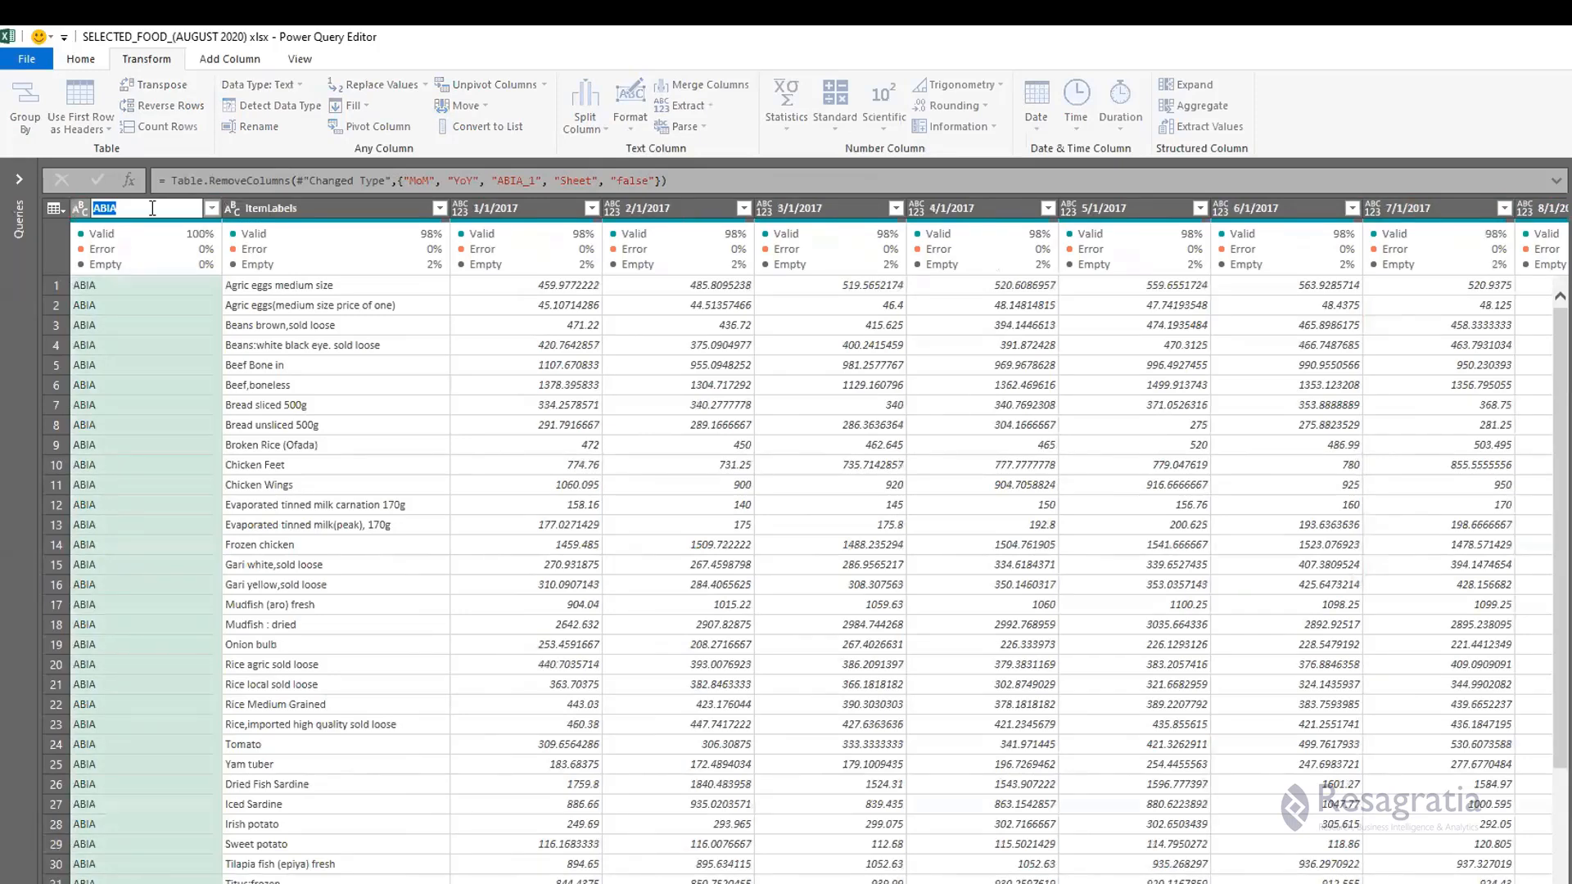
type("State")
key("Return")
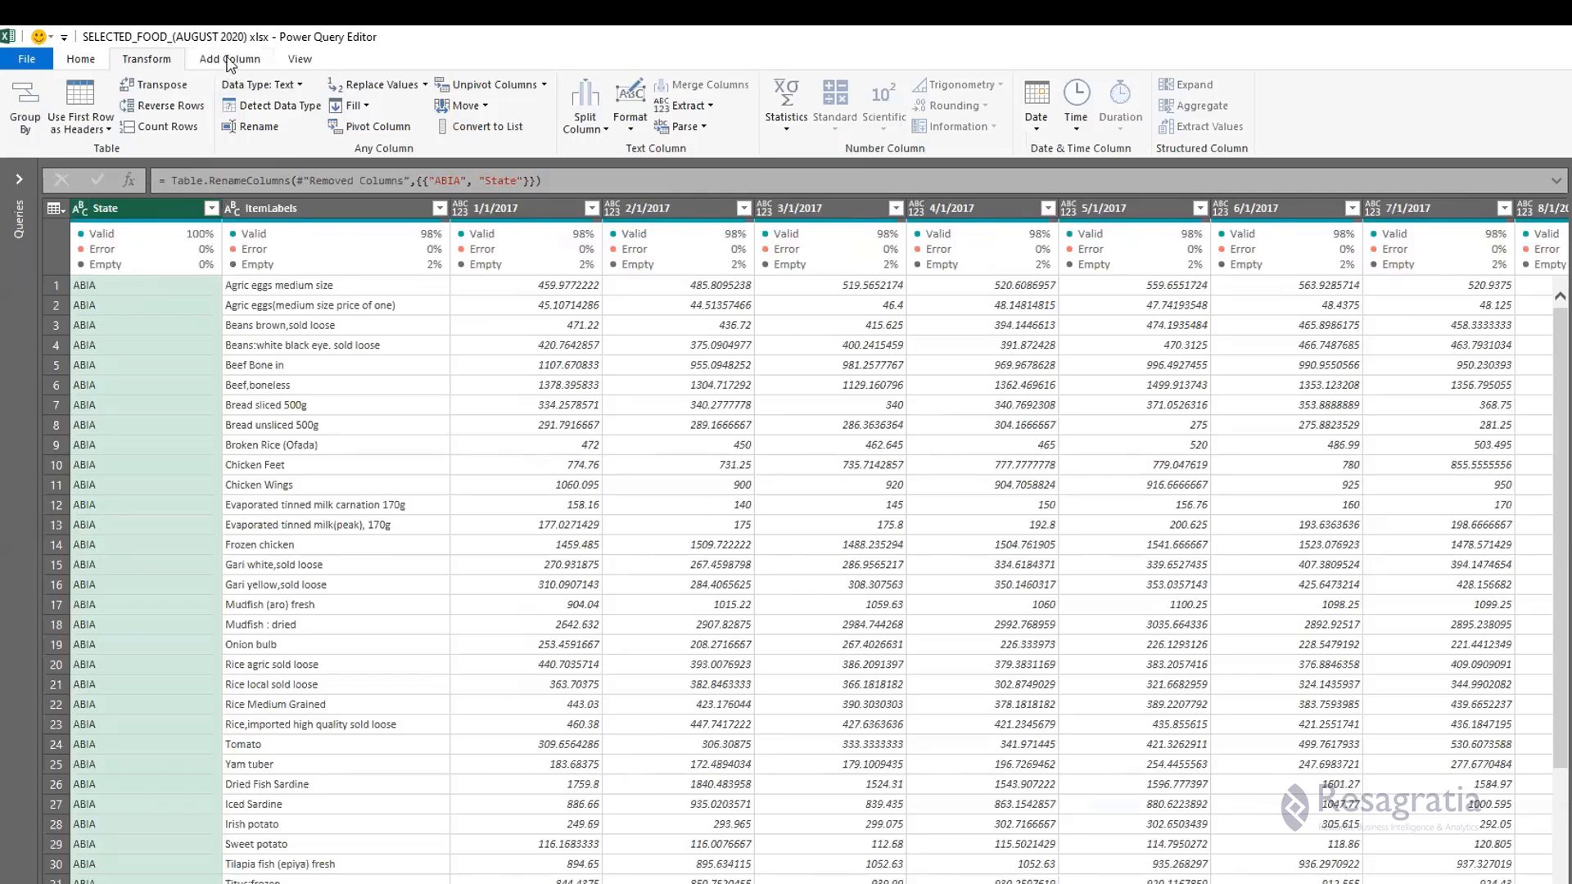
scroll(176, 395, "down", 12)
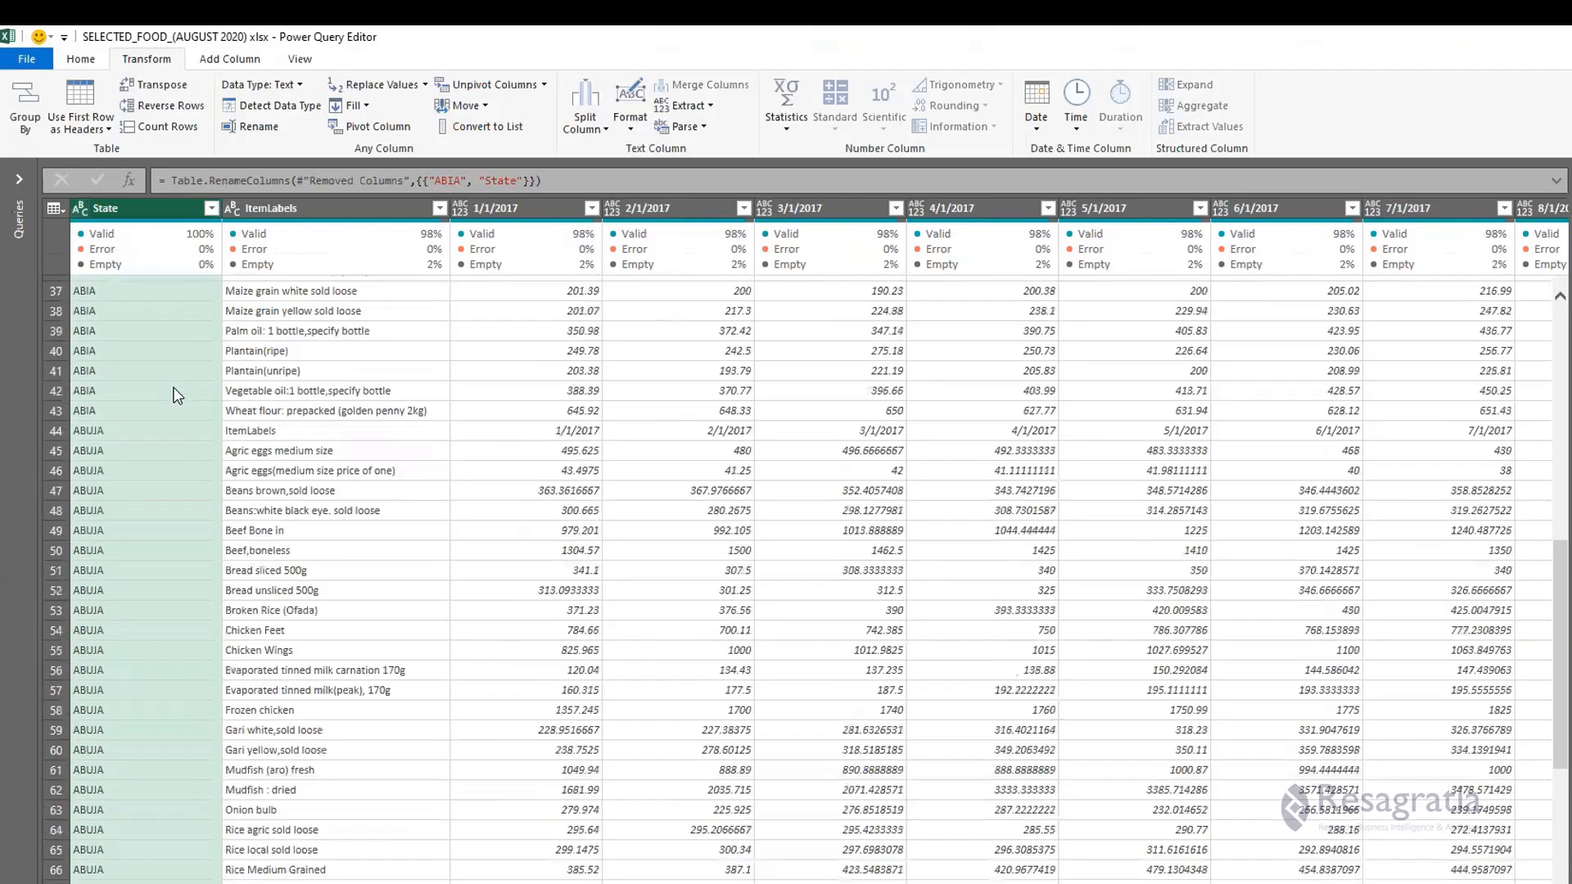
scroll(176, 395, "down", 5)
scroll(176, 396, "up", 7)
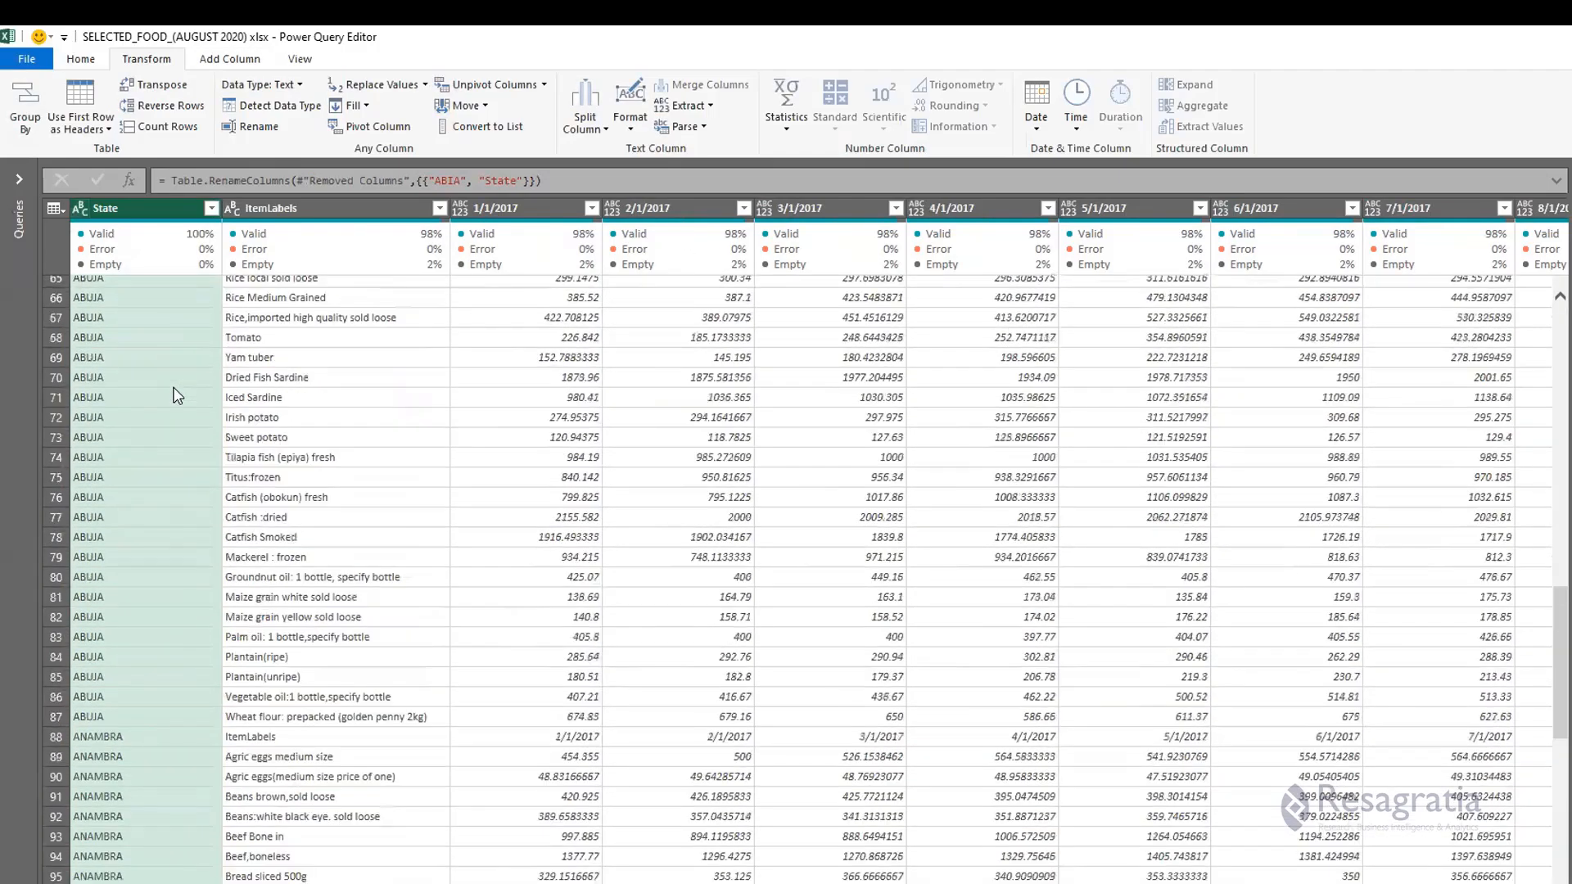
scroll(176, 395, "up", 11)
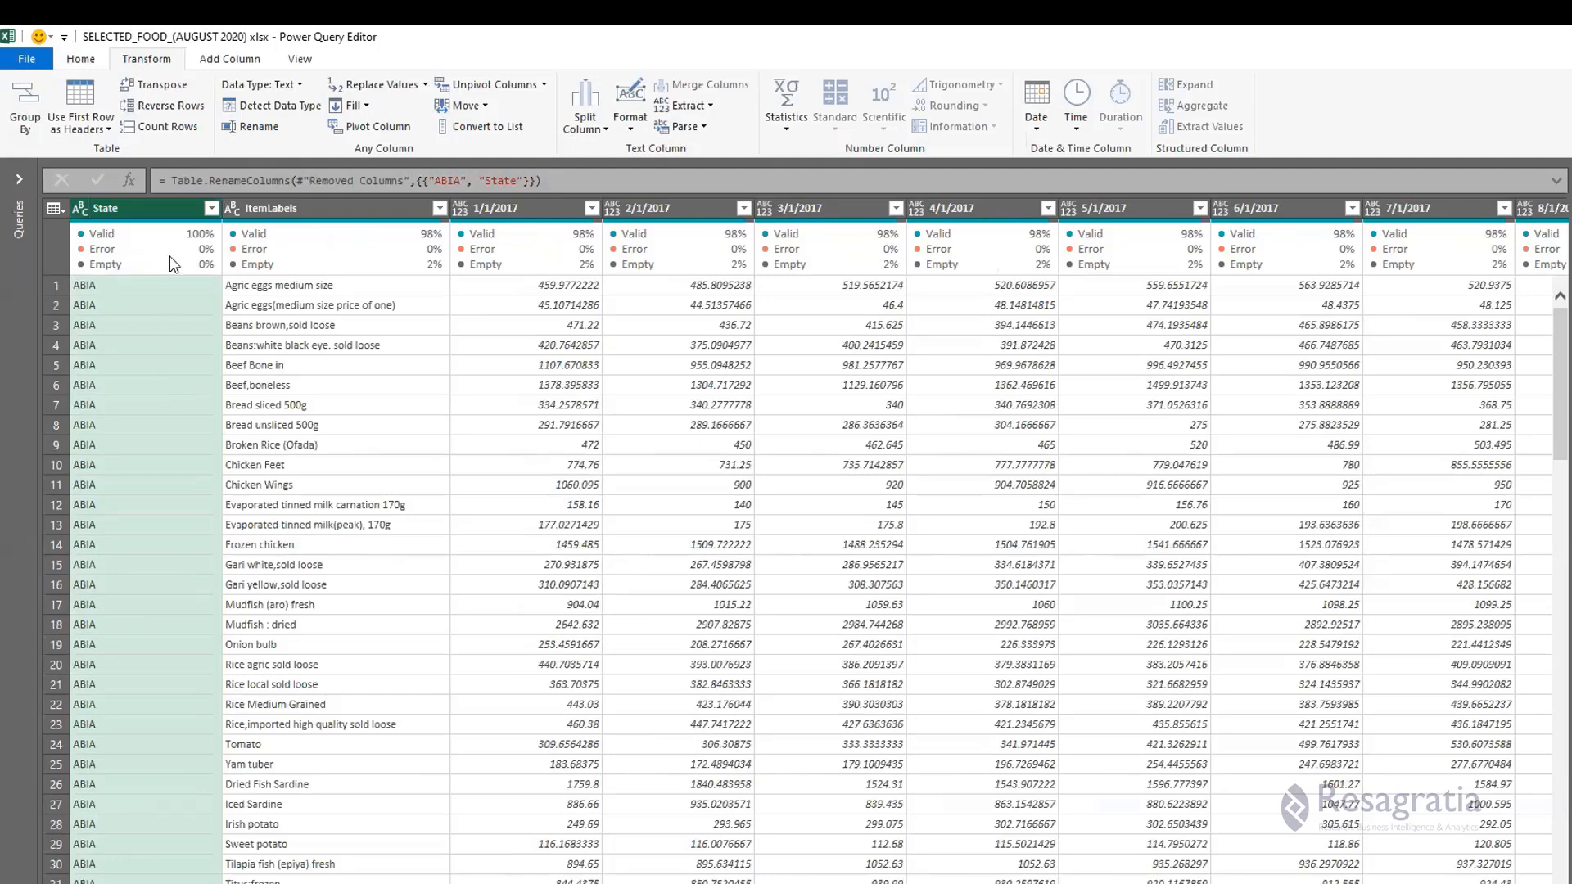
left_click(230, 65)
left_click(164, 61)
left_click(404, 88)
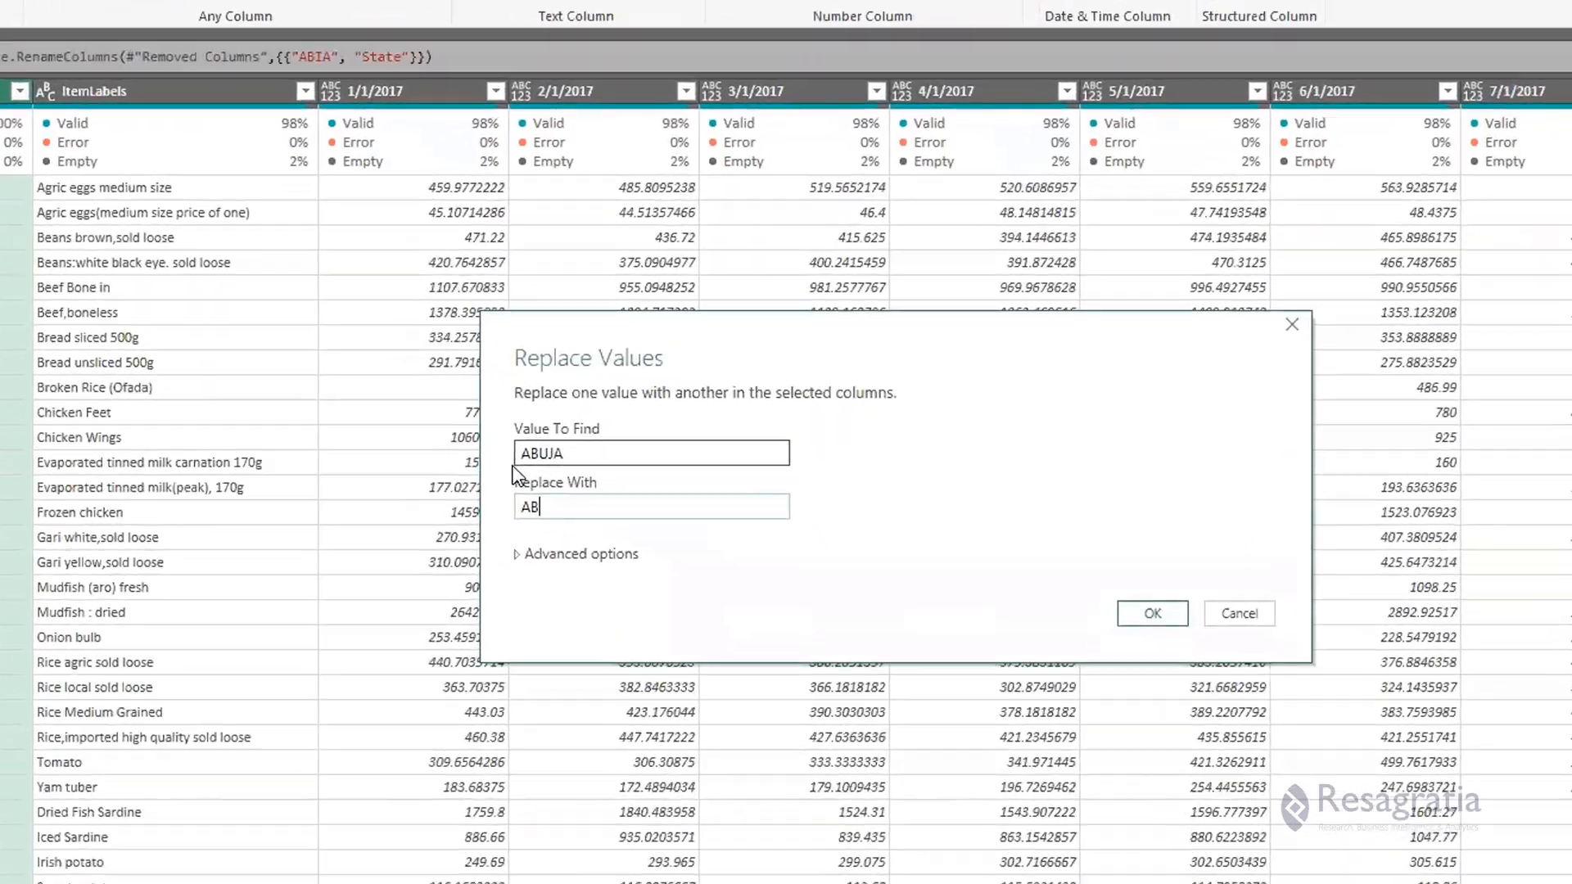
type("ja ")
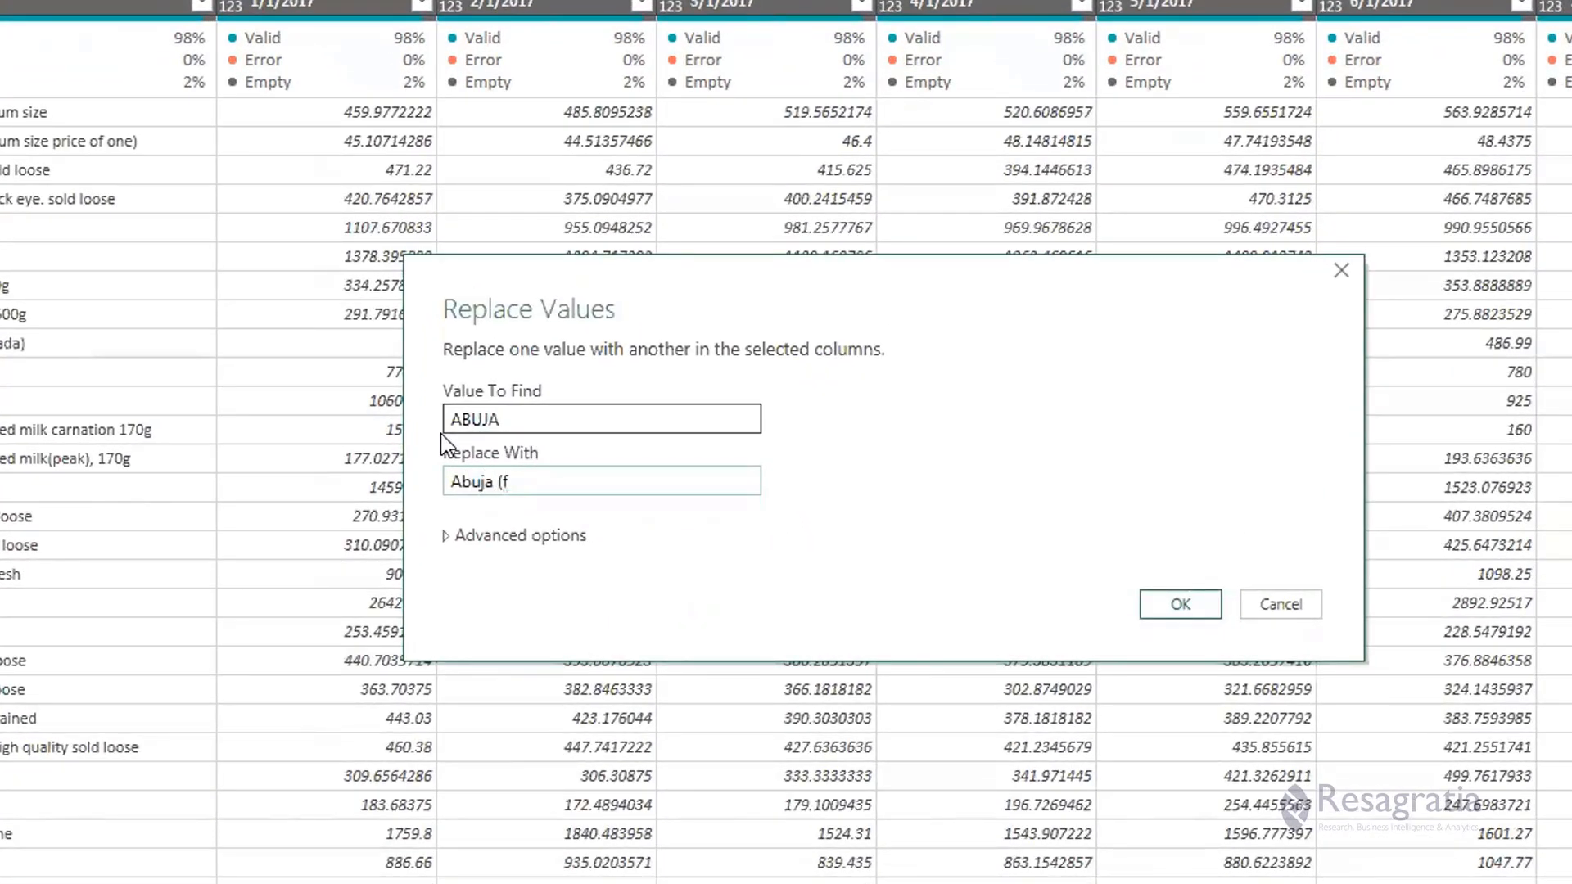
type("(FCT)")
left_click_drag(565, 481, 416, 488)
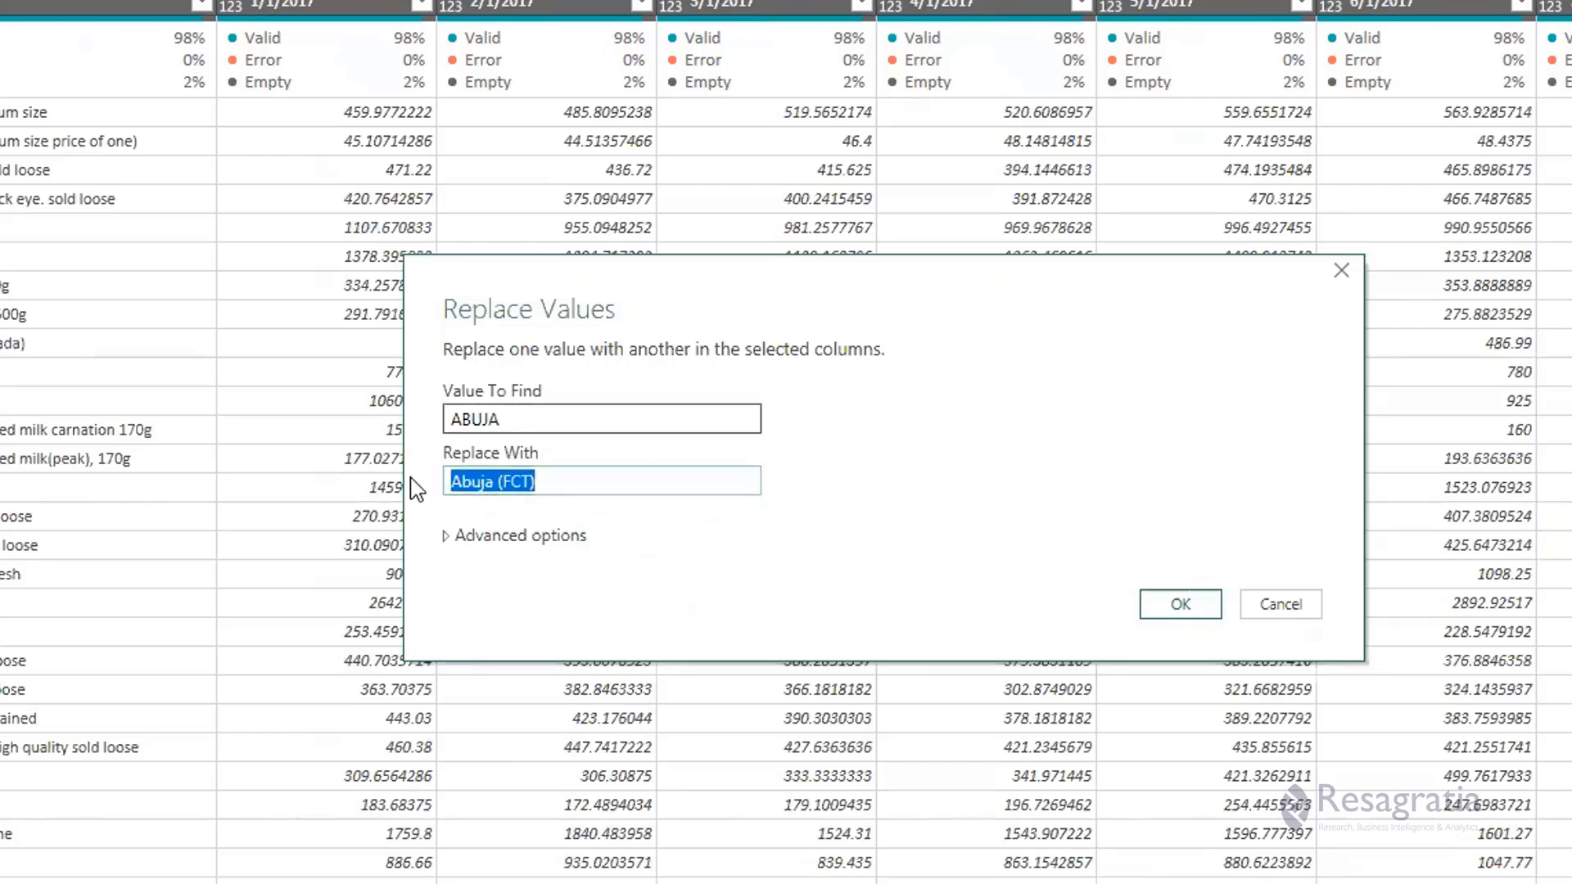
type("FCT ")
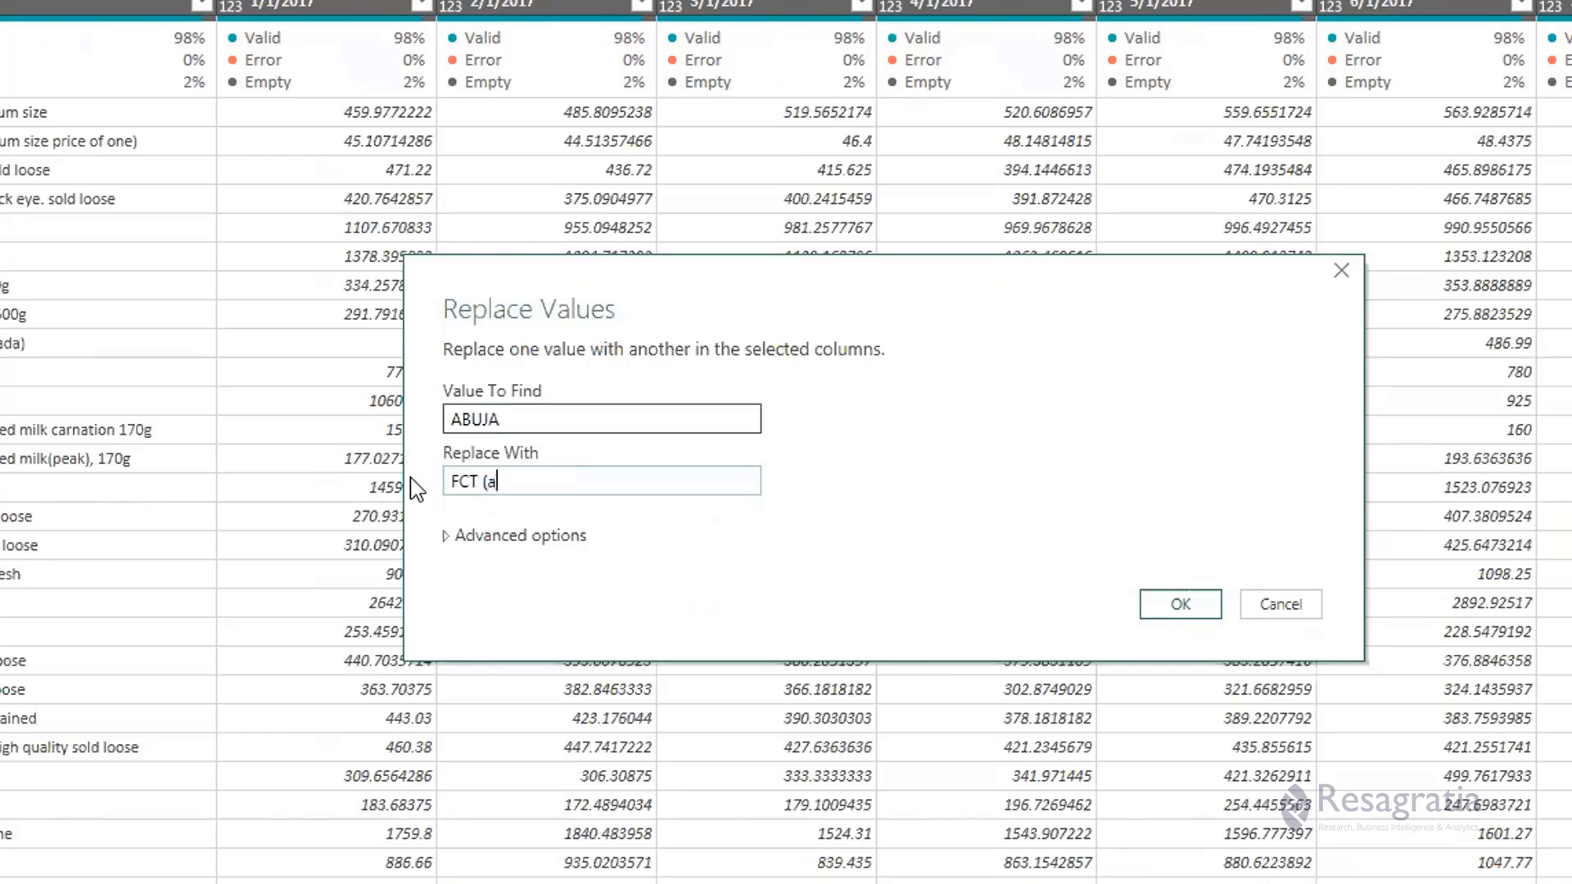
type("(Abuja")
left_click(1281, 604)
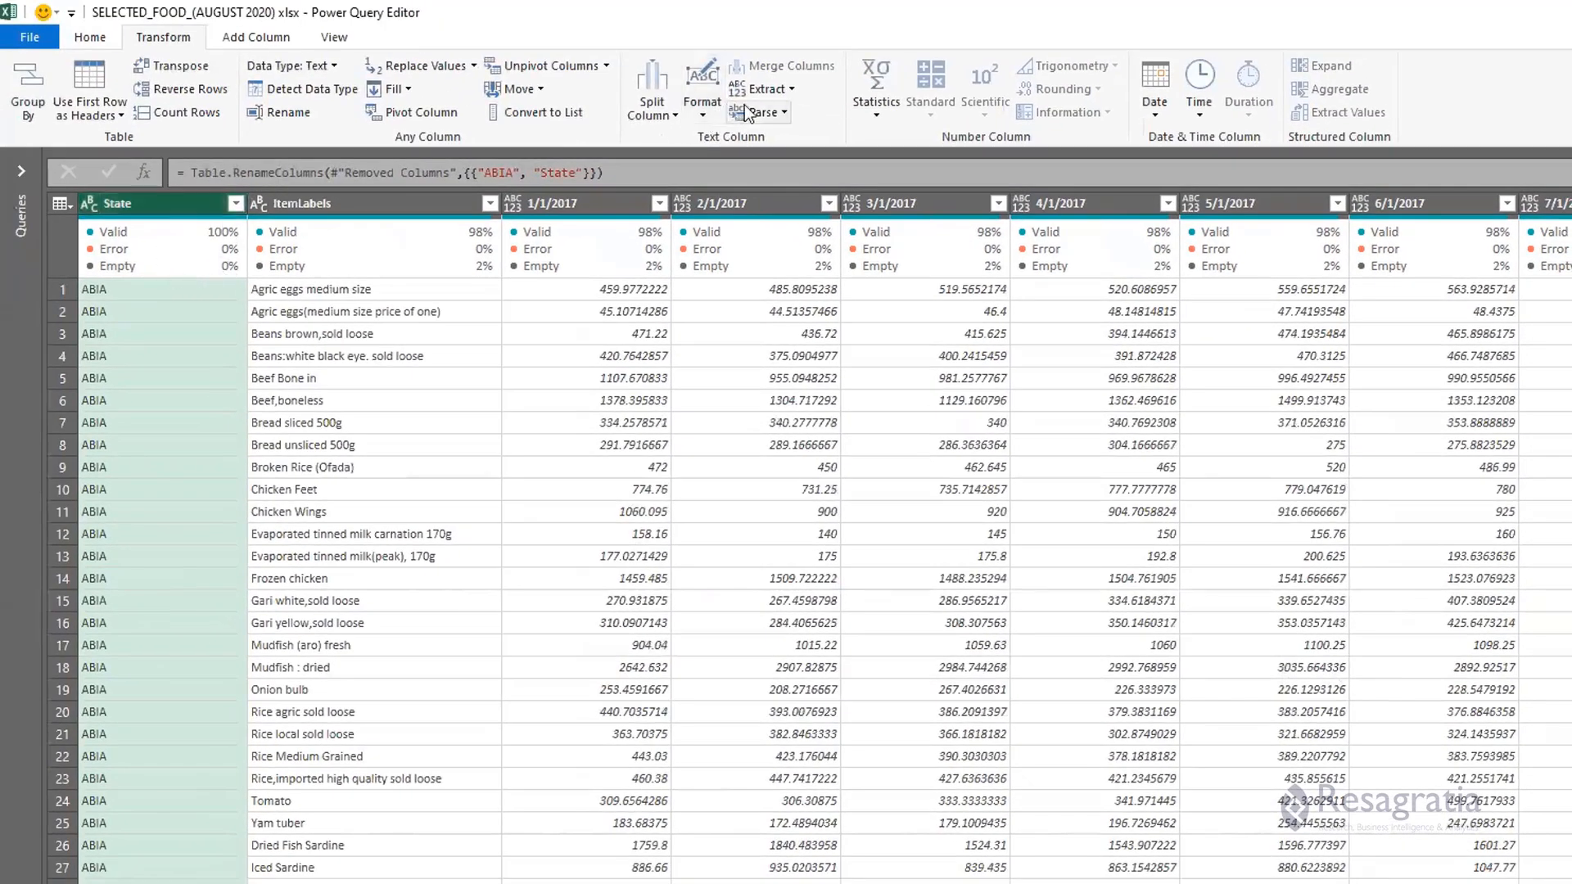
Capitalize each word in the State column and check the full list of distinct state names.
left_click(702, 106)
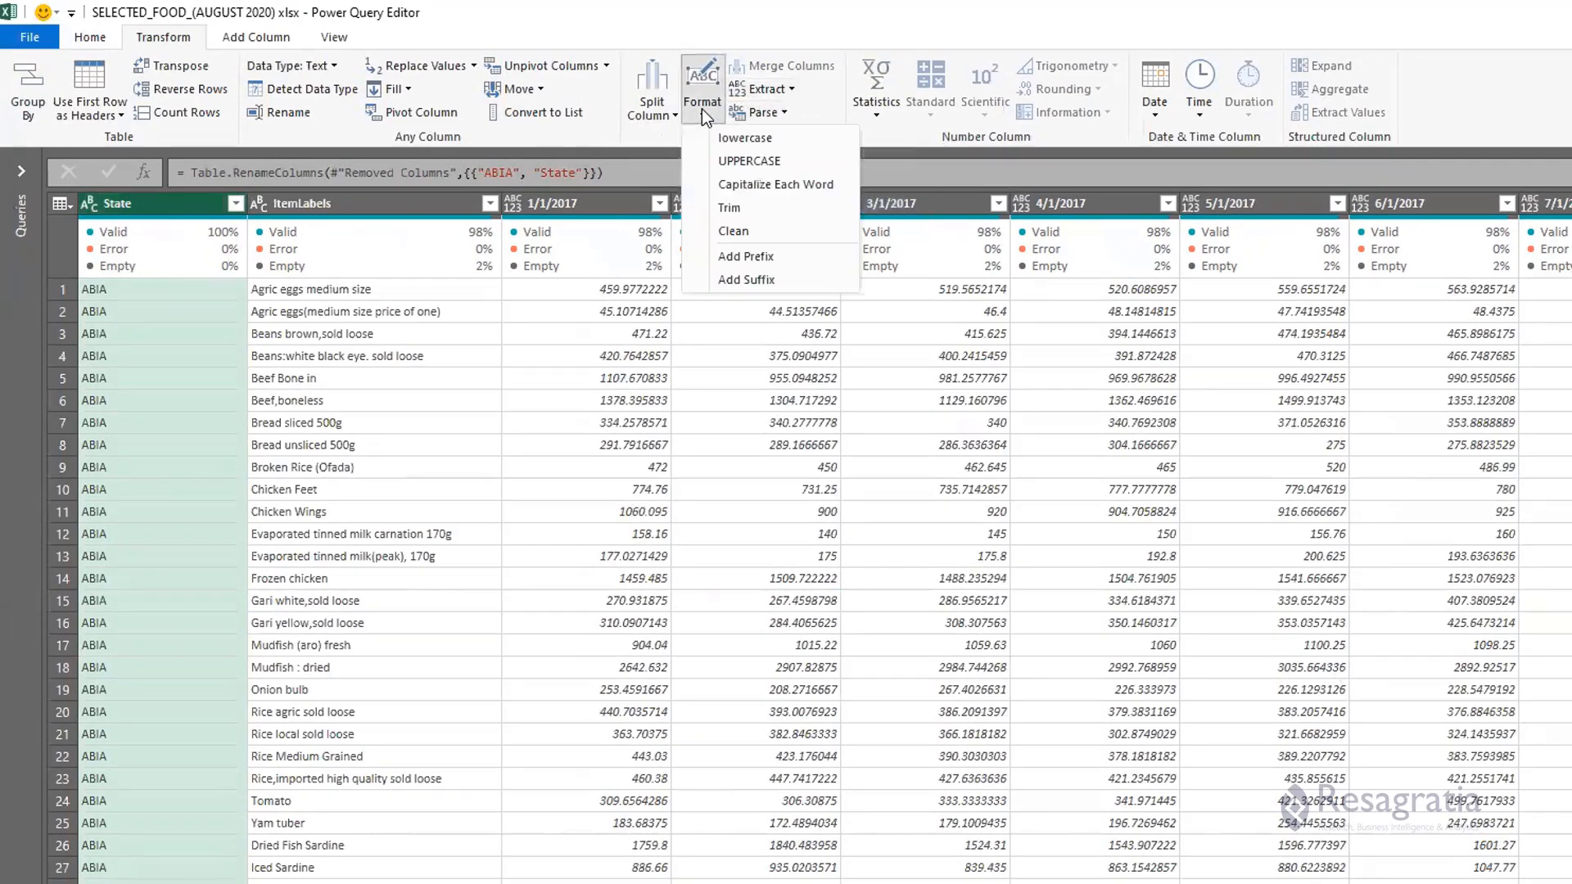
left_click(734, 184)
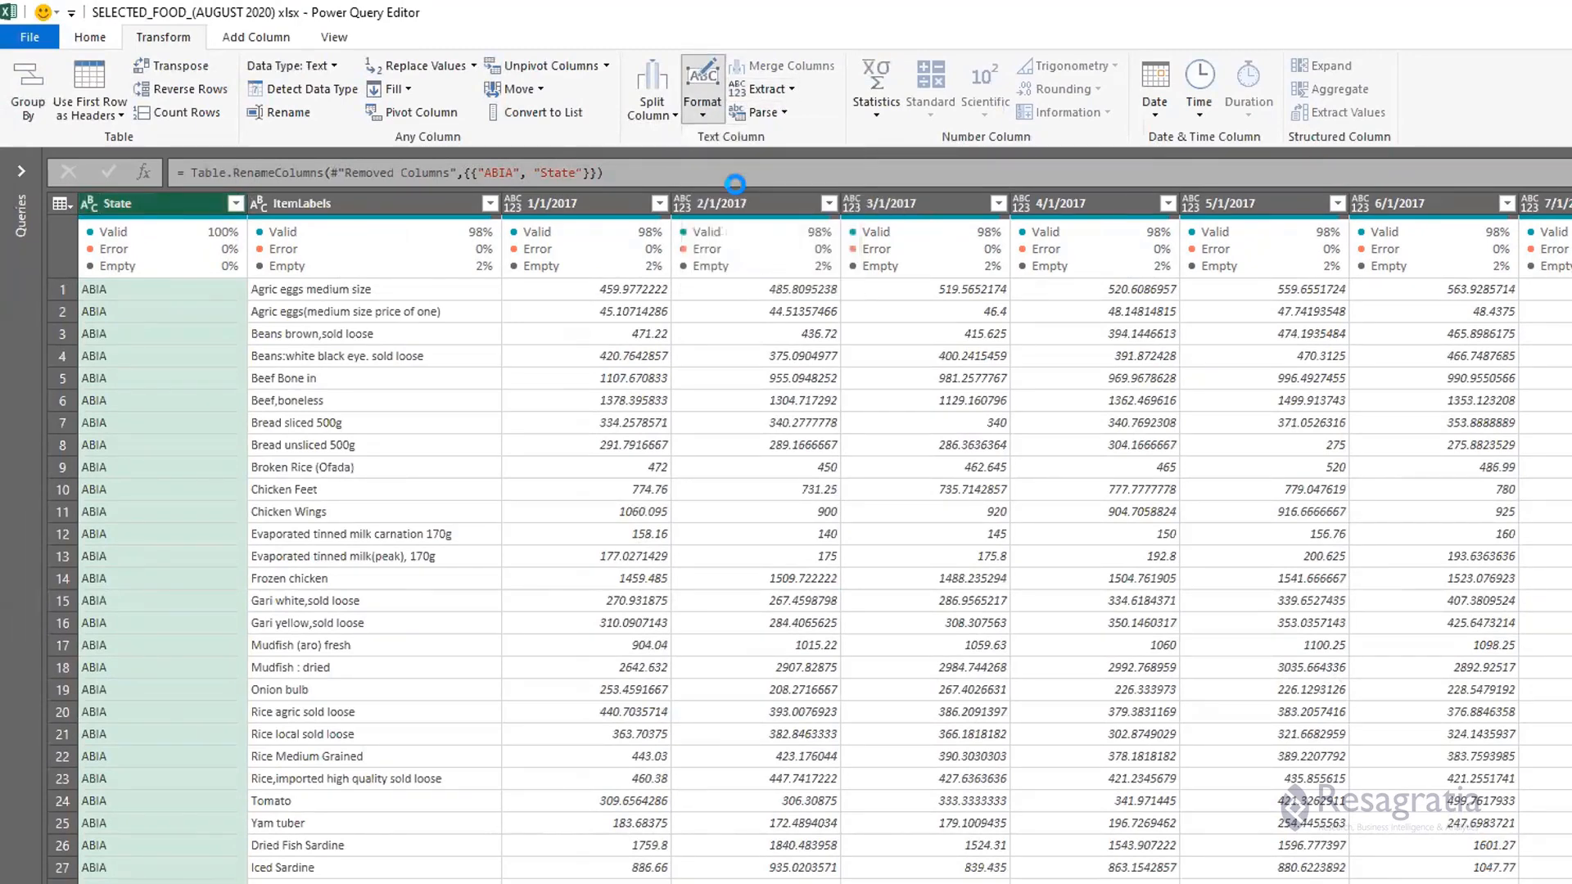
left_click(236, 206)
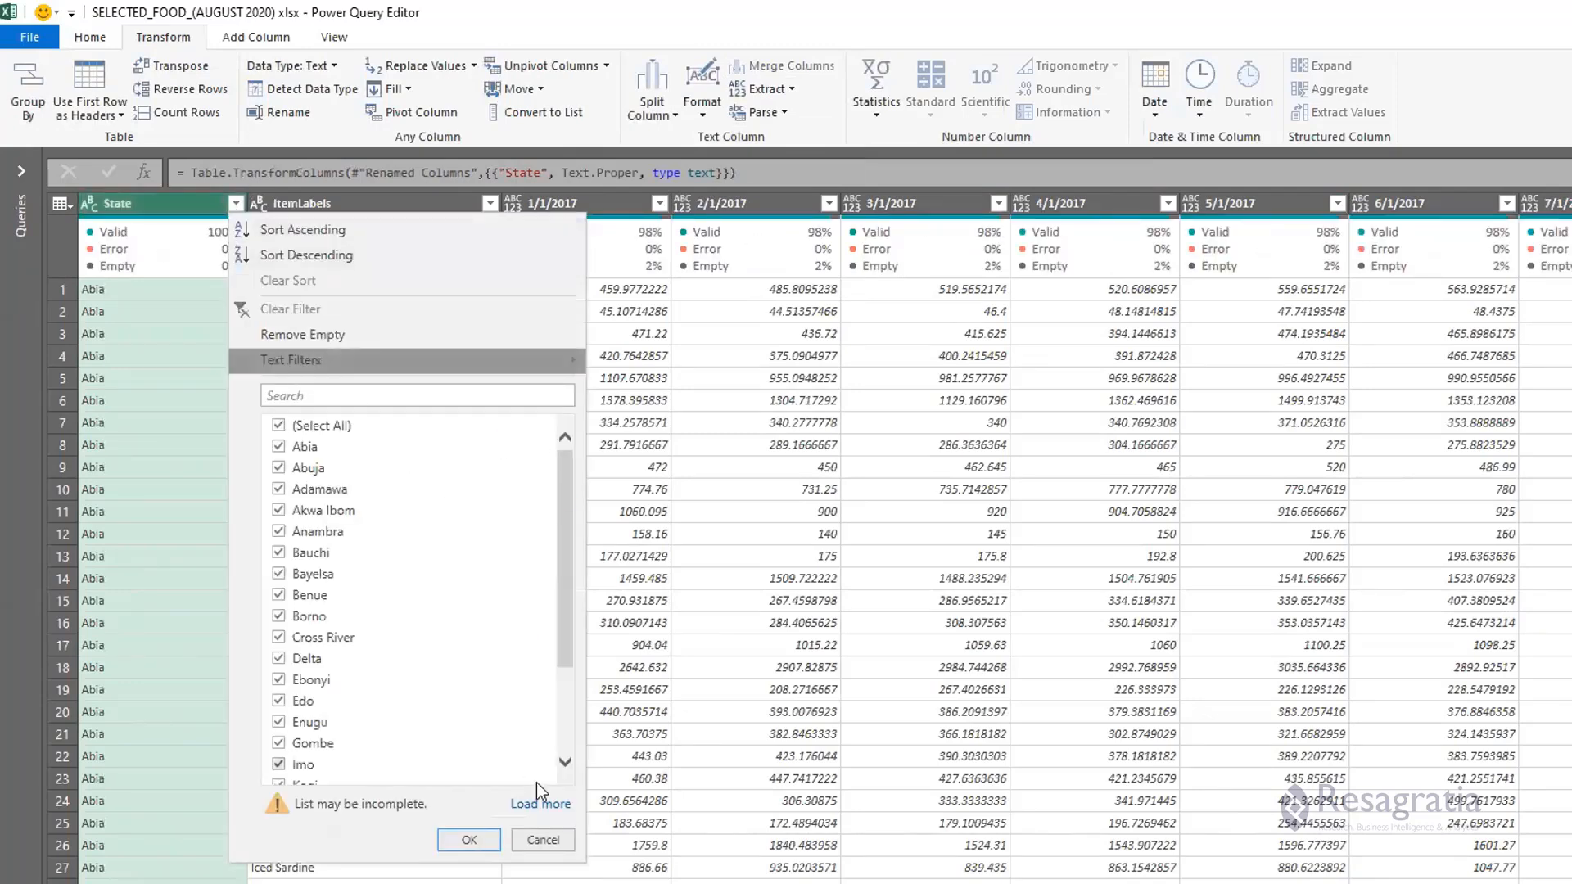
left_click(541, 805)
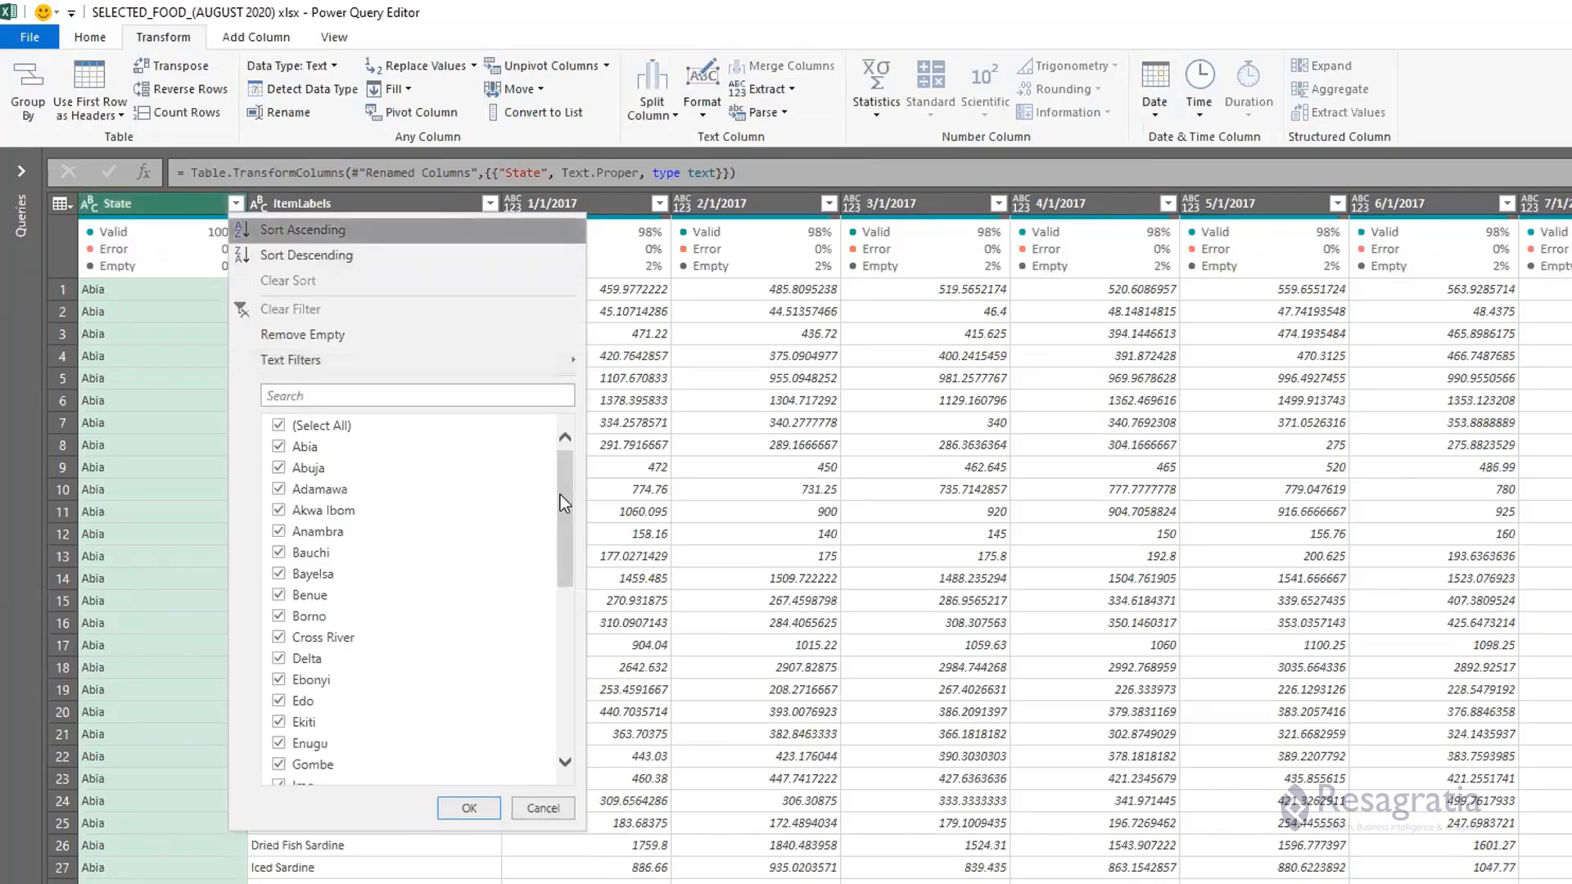
left_click_drag(569, 486, 554, 677)
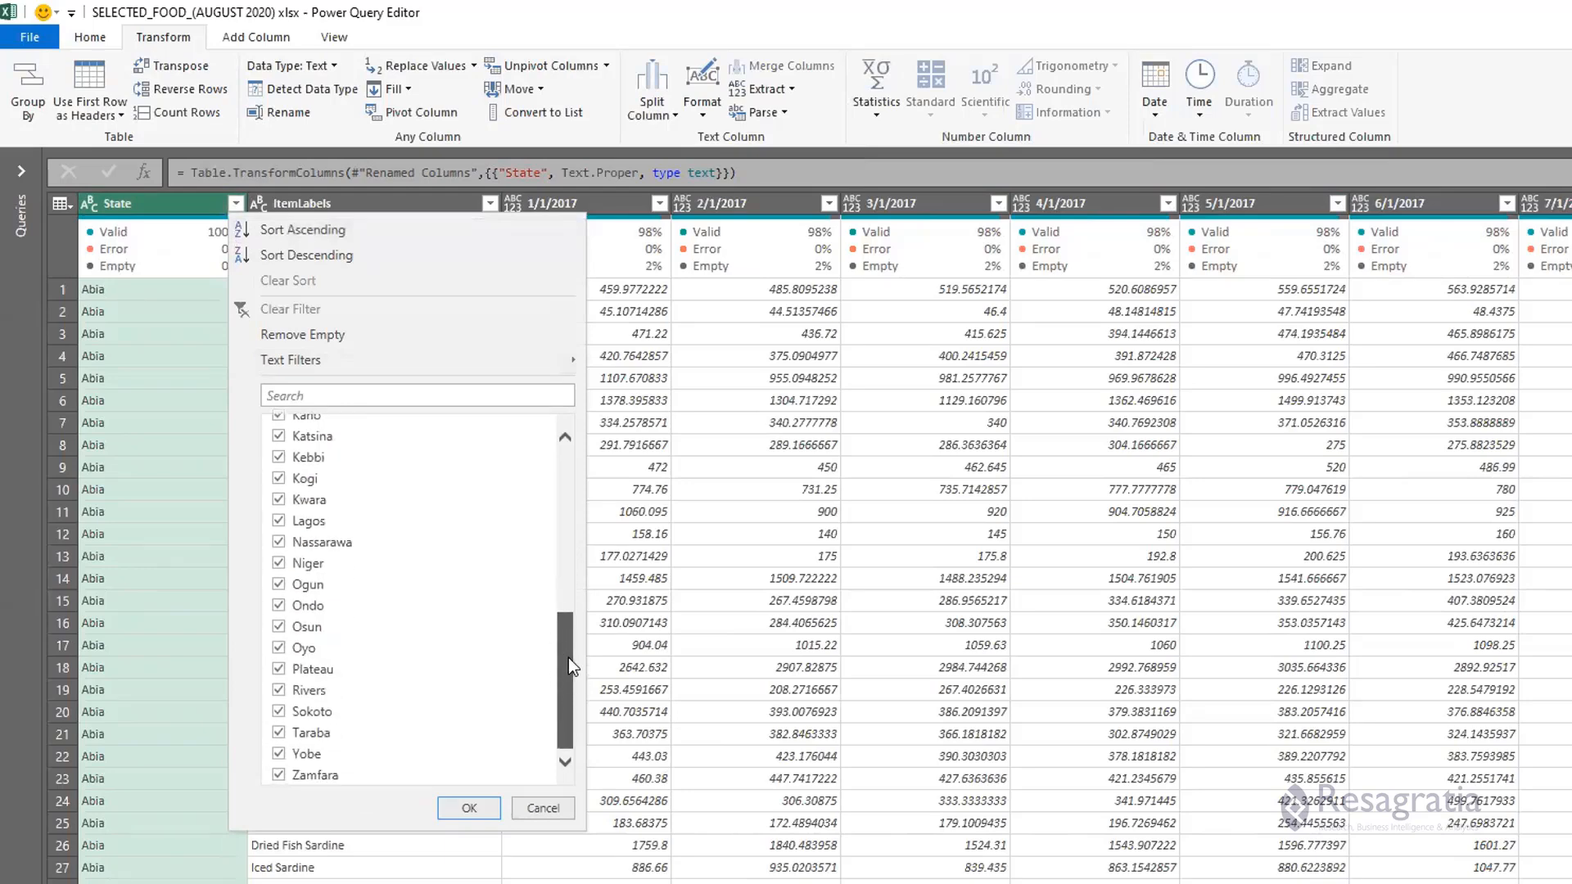
scroll(528, 696, "up", 7)
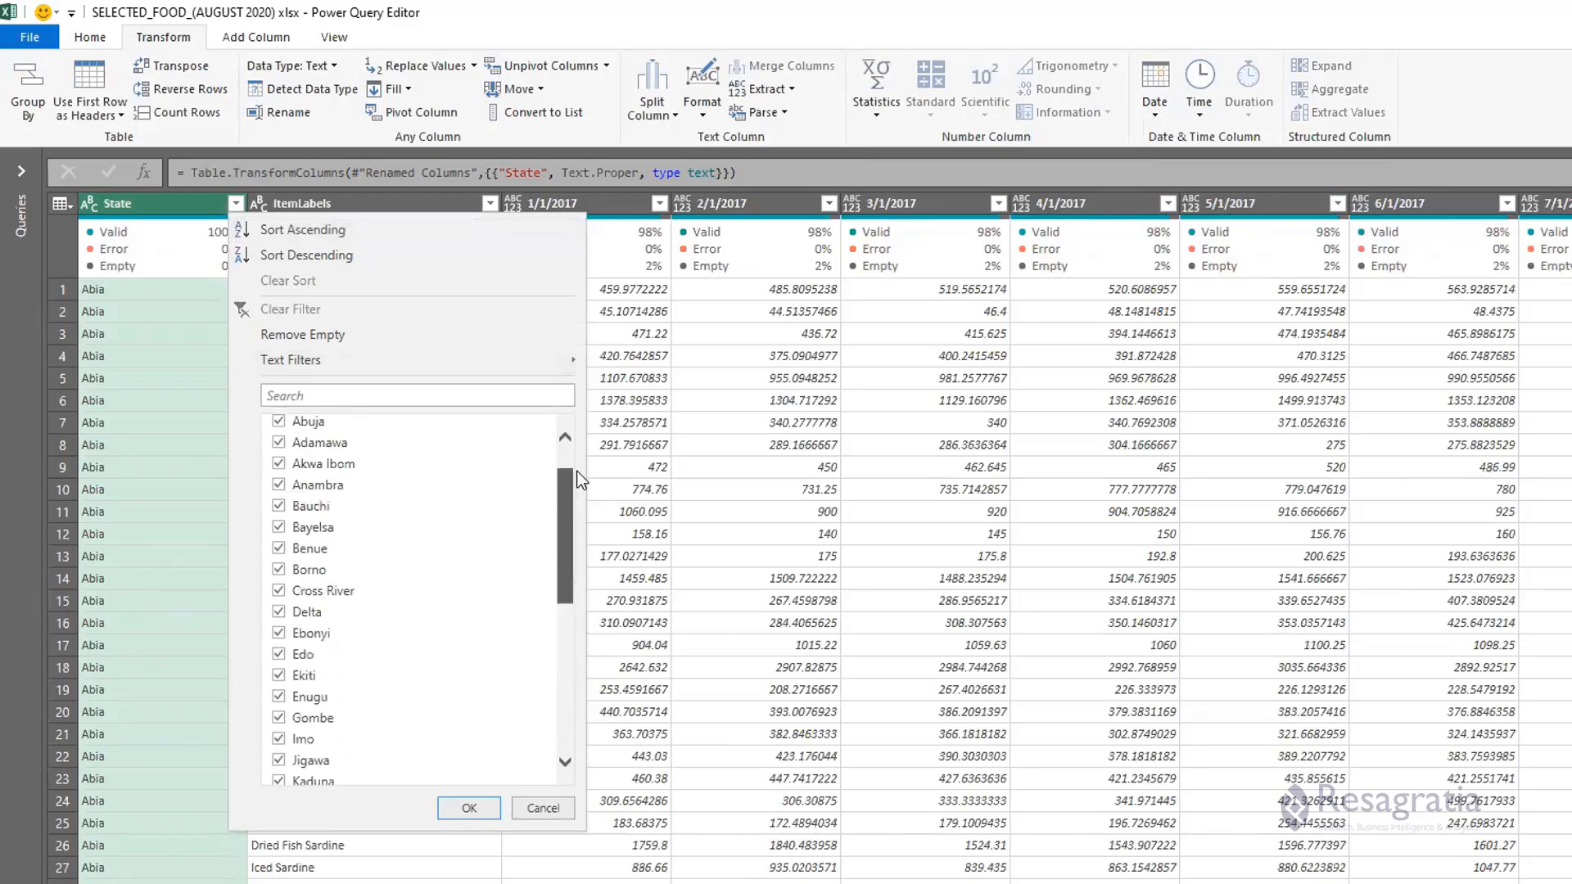
left_click(543, 810)
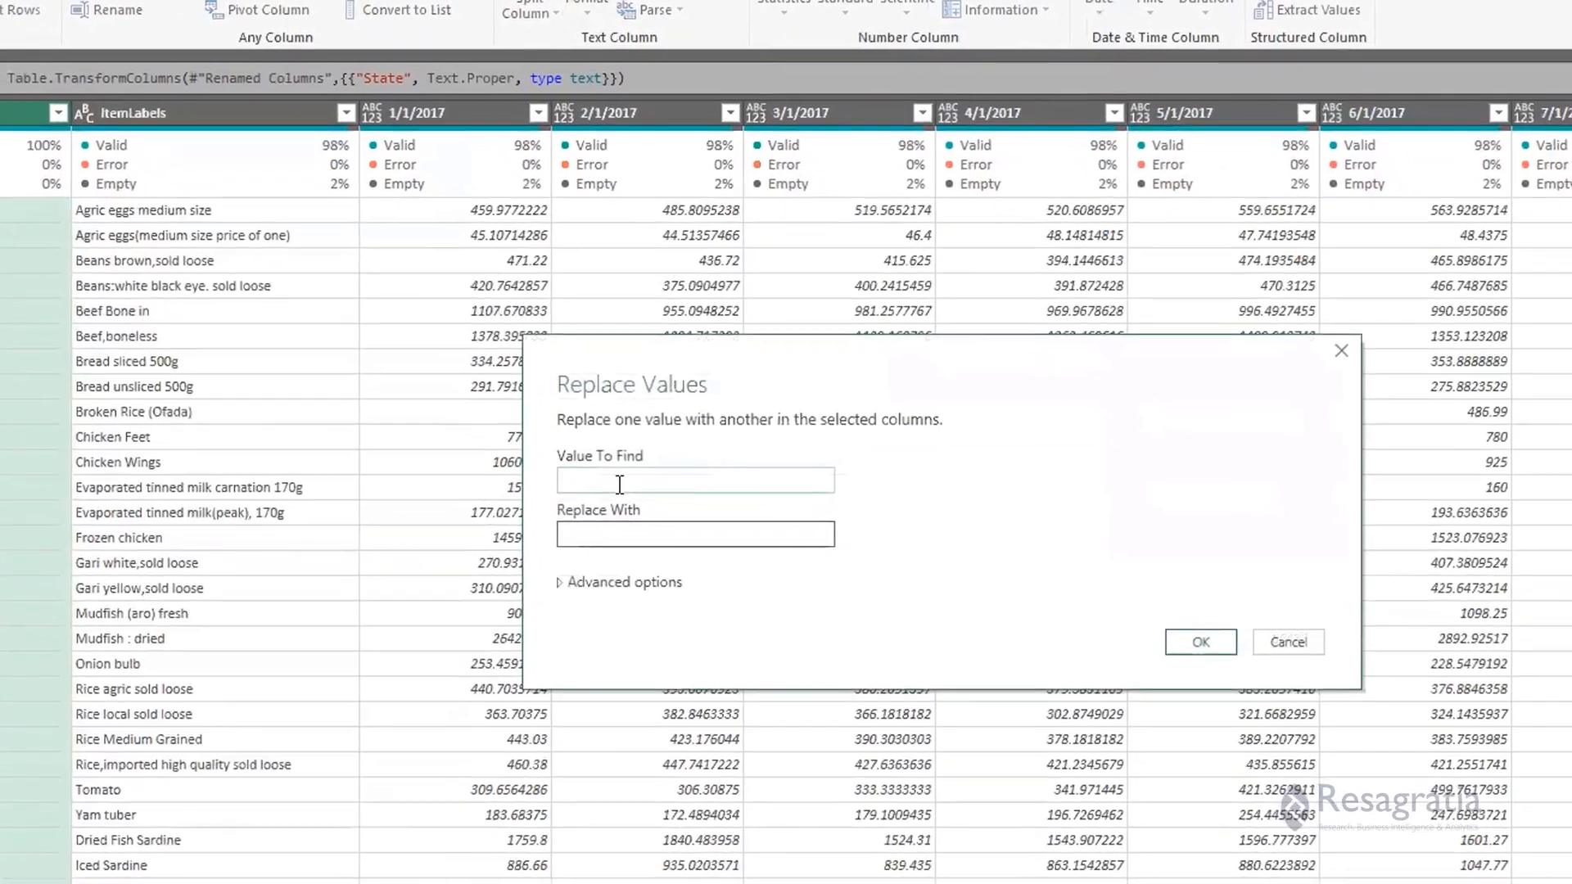
Replace Abuja with FCT (Abuja) in the State column and check the replaced rows.
type("Abuja")
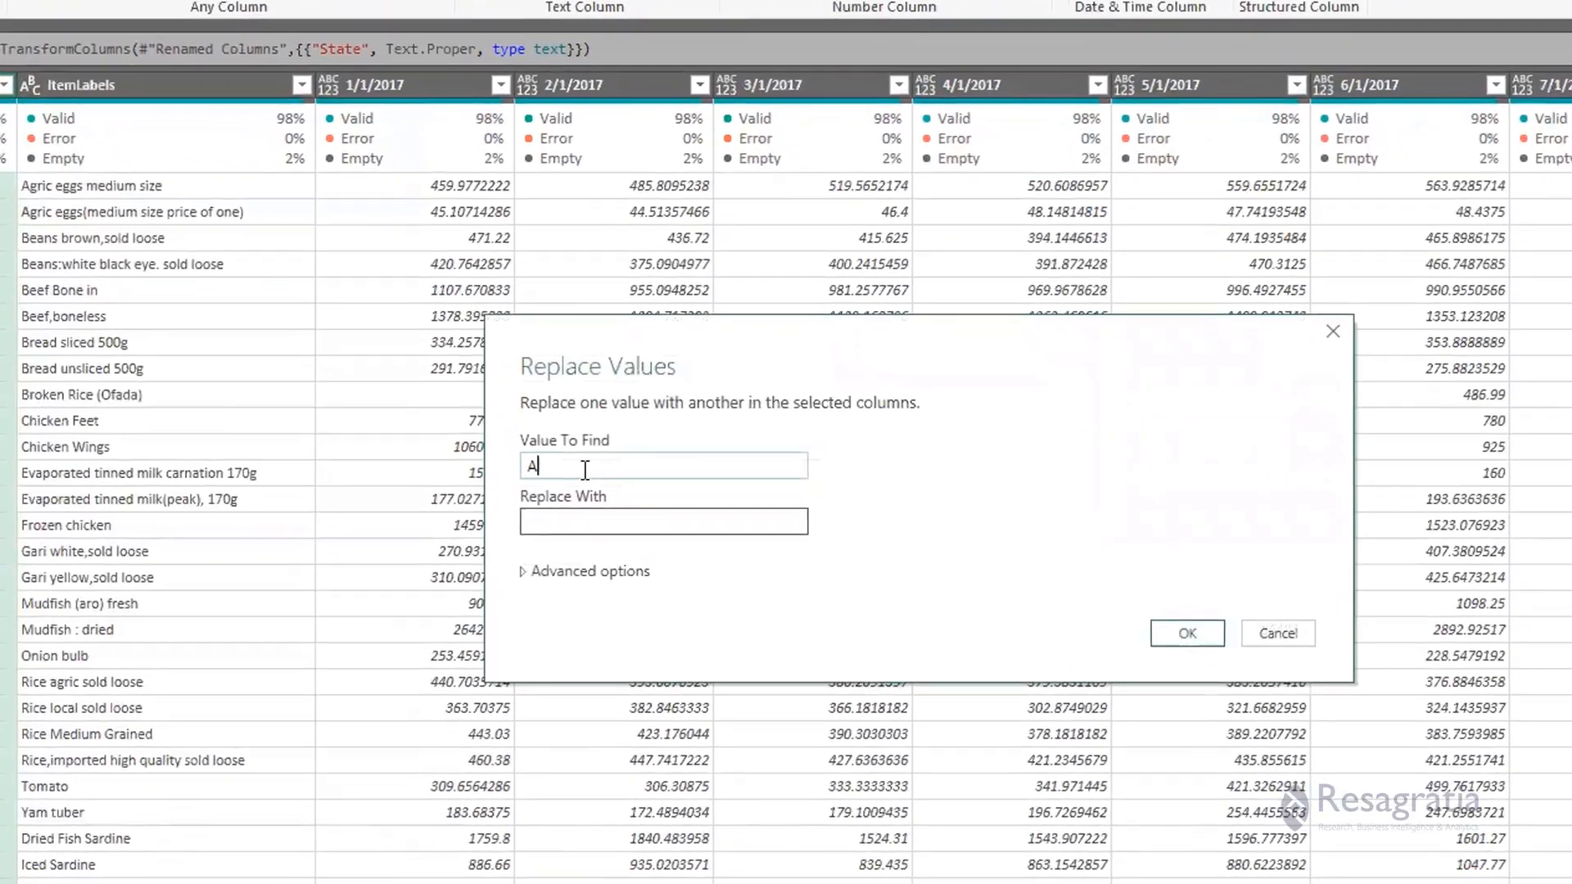
key("Tab")
type("FCT (")
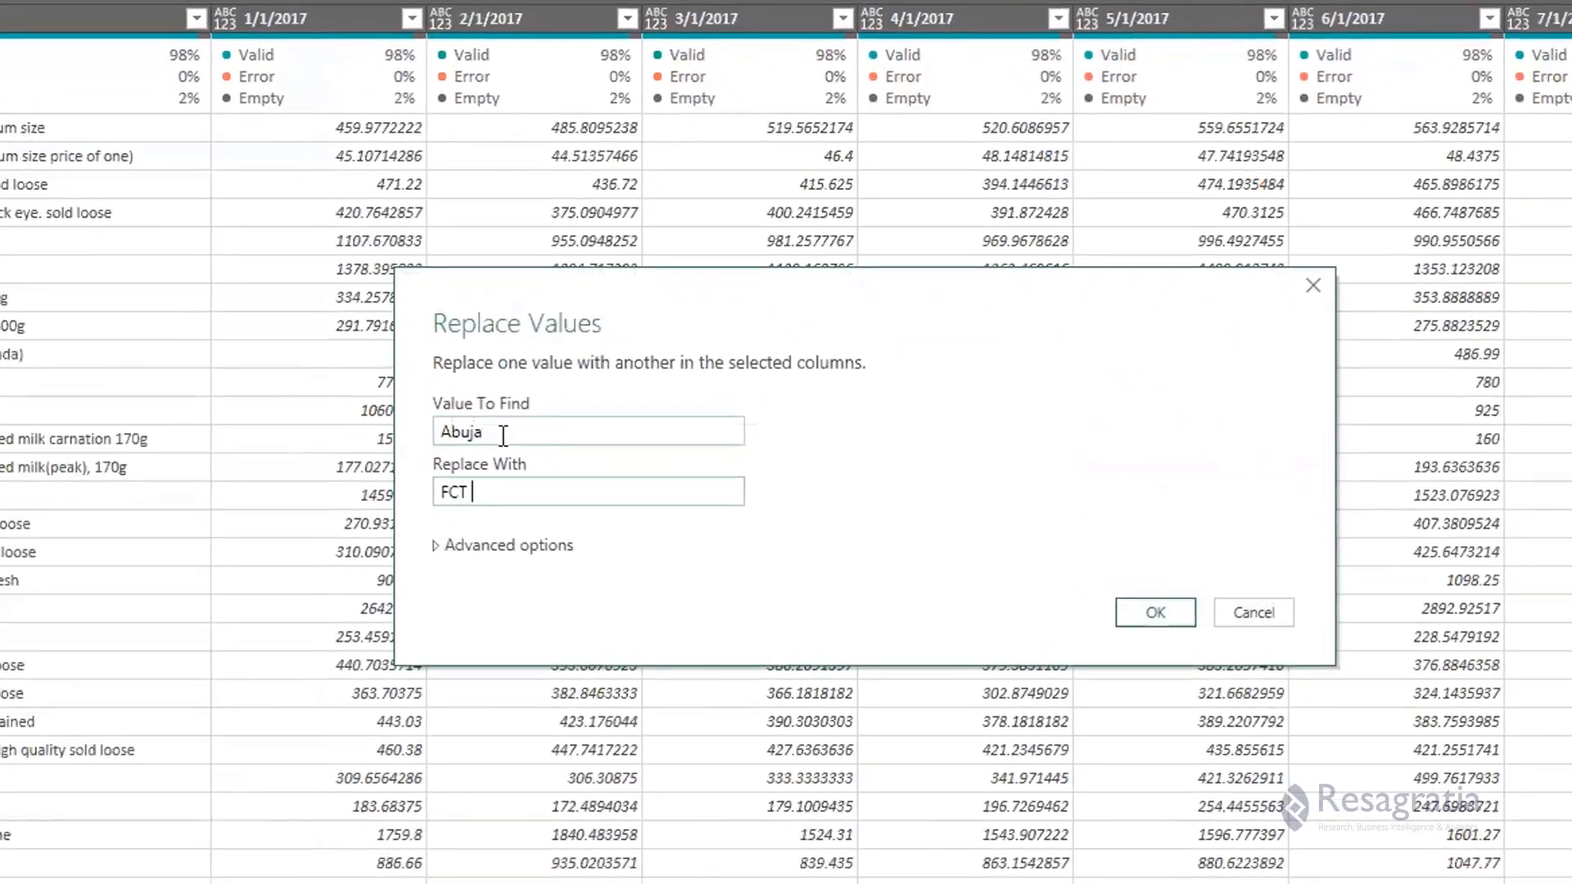
type("Abuja)")
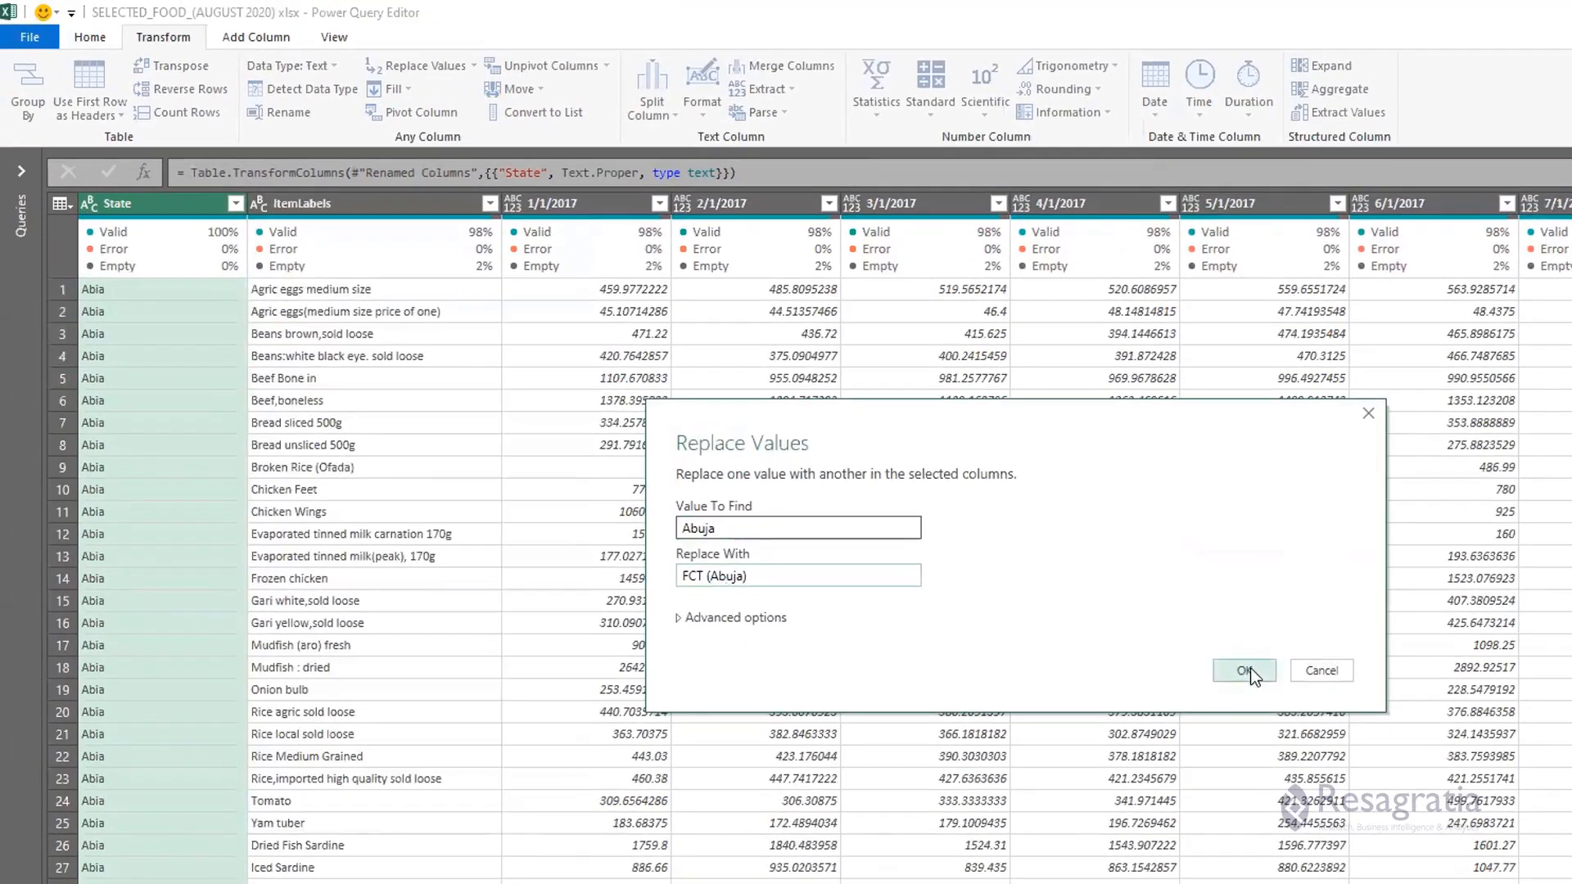
left_click(1245, 671)
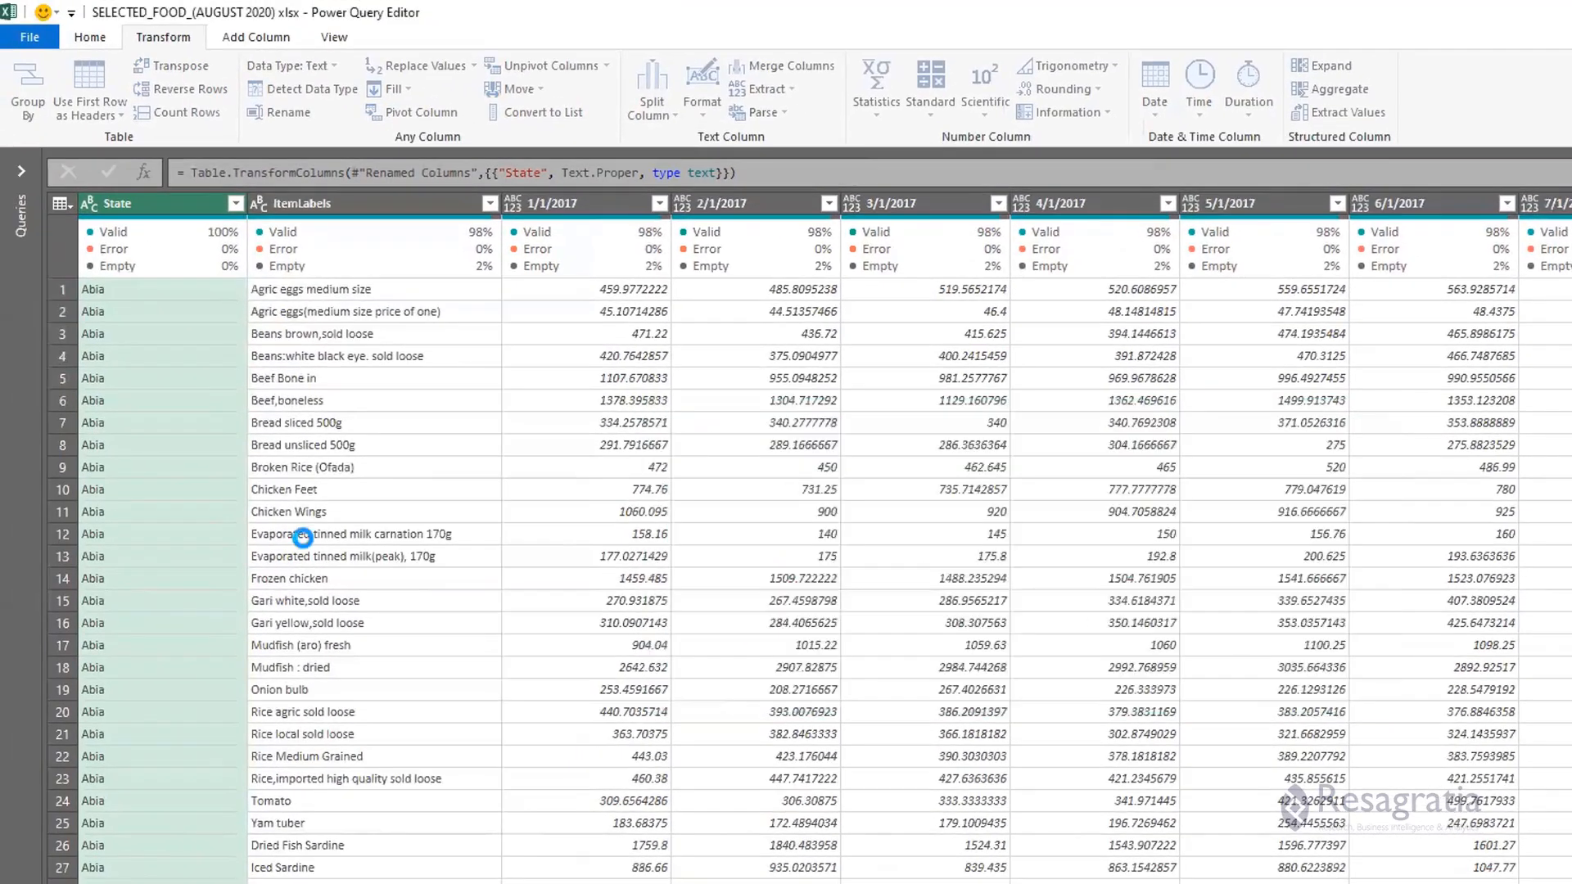
scroll(186, 576, "down", 15)
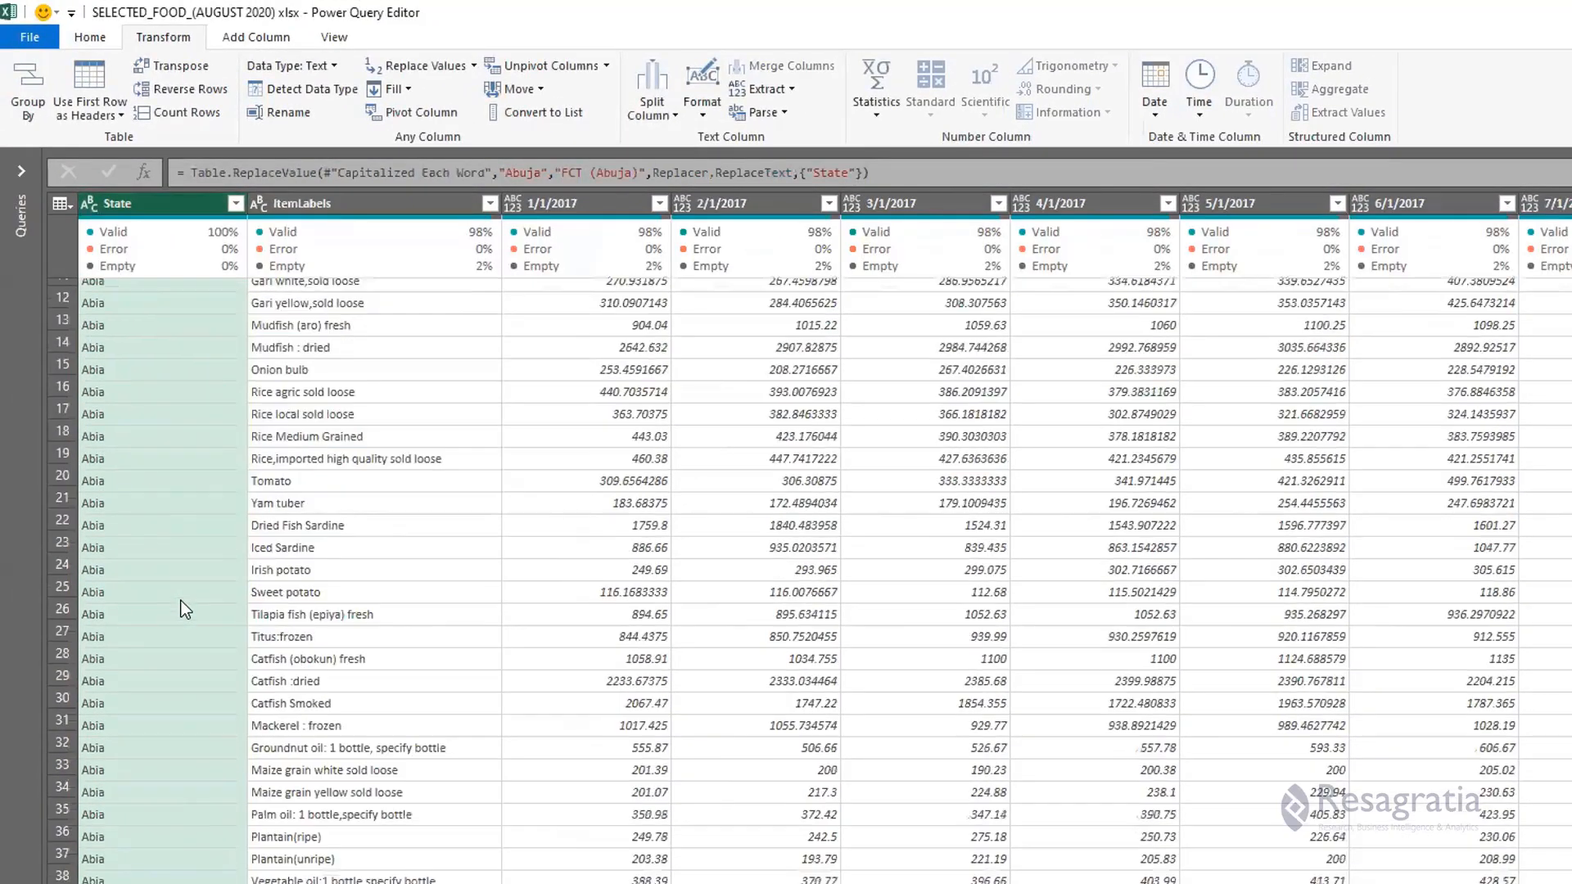
scroll(165, 533, "down", 8)
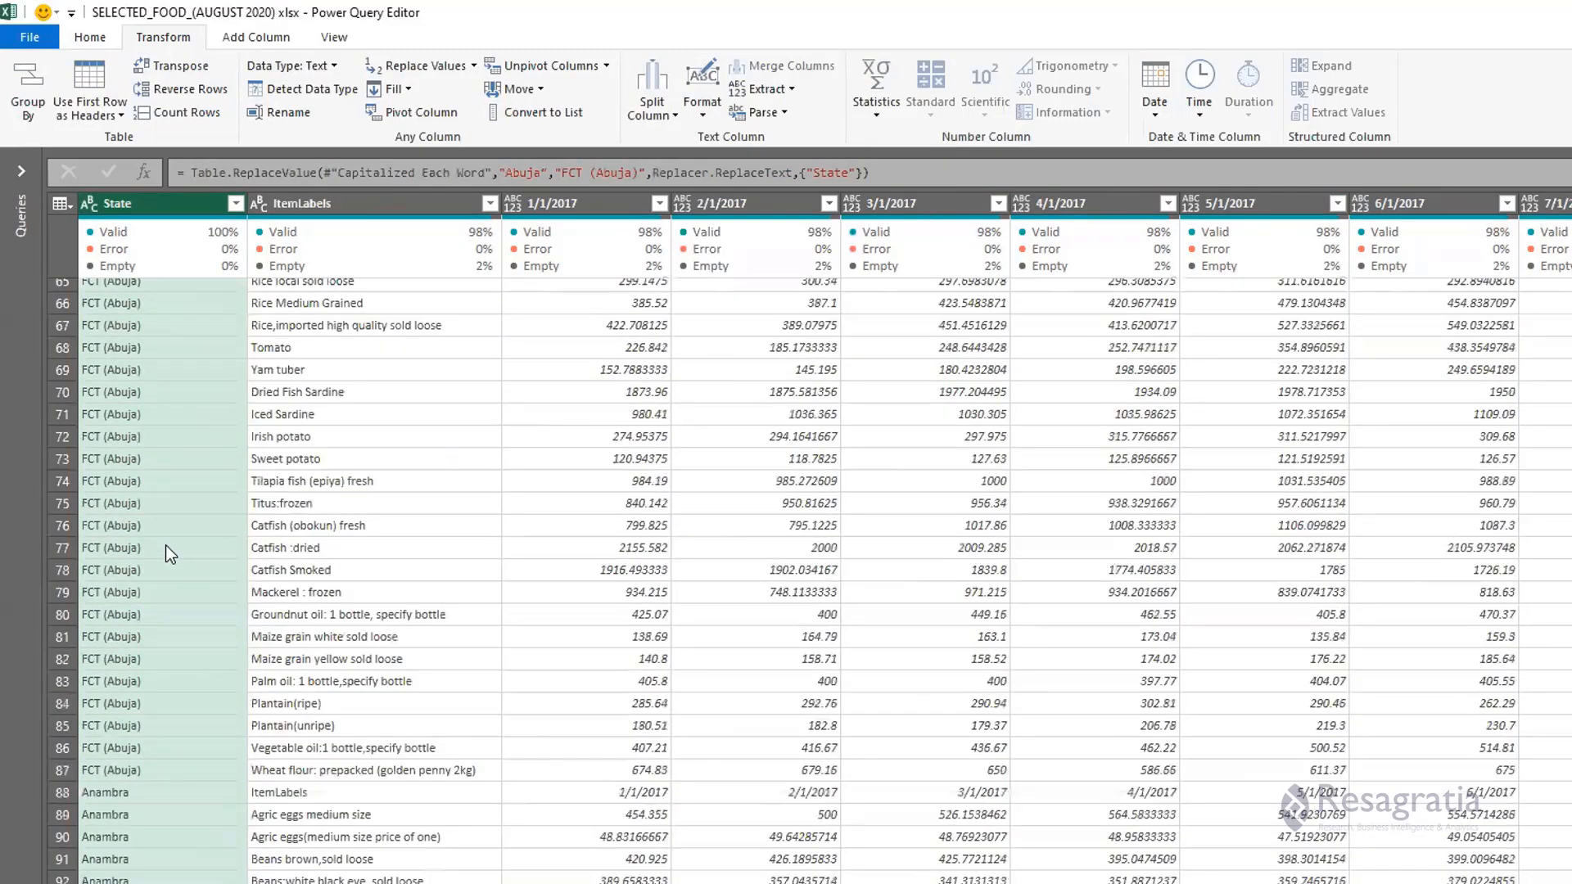
scroll(166, 547, "up", 20)
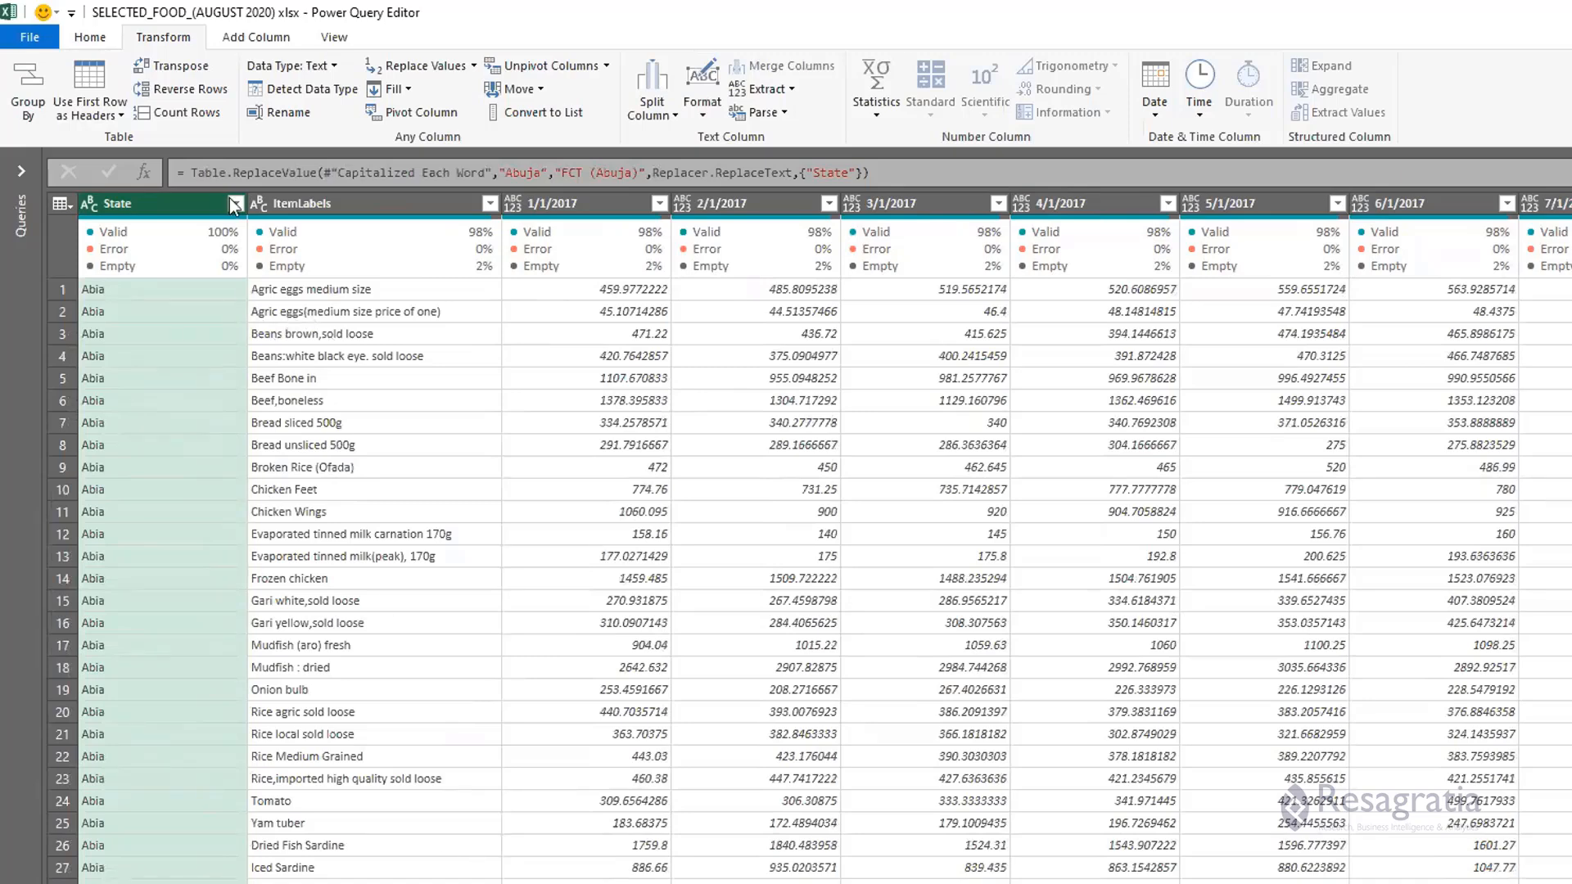
Unpivot all columns other than State and ItemLabels into attribute-value pairs.
left_click(338, 203)
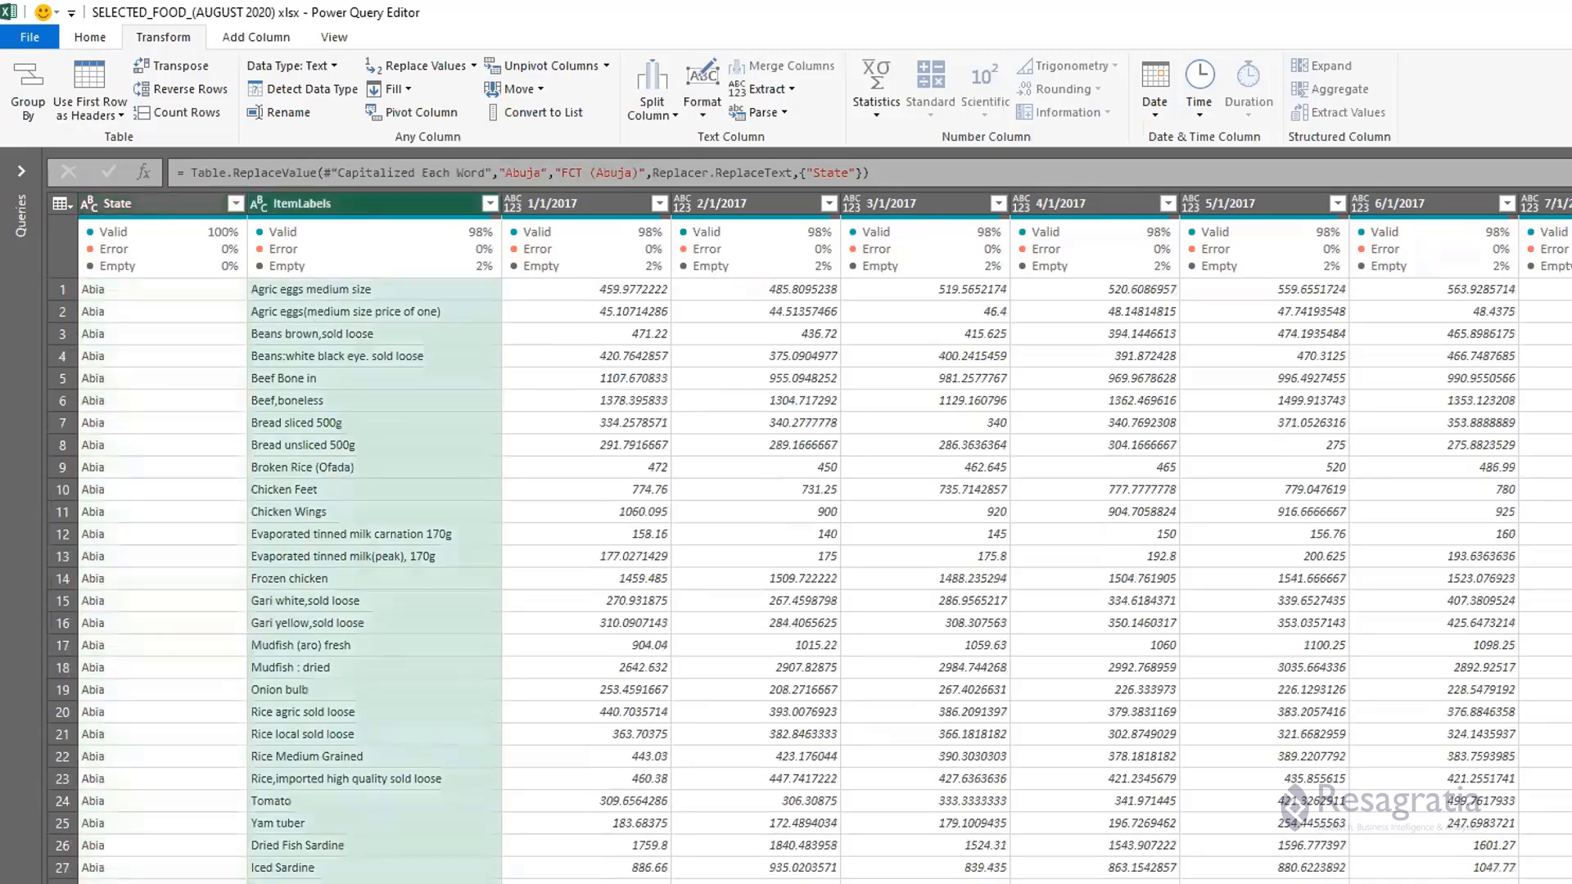
scroll(819, 540, "right", 20)
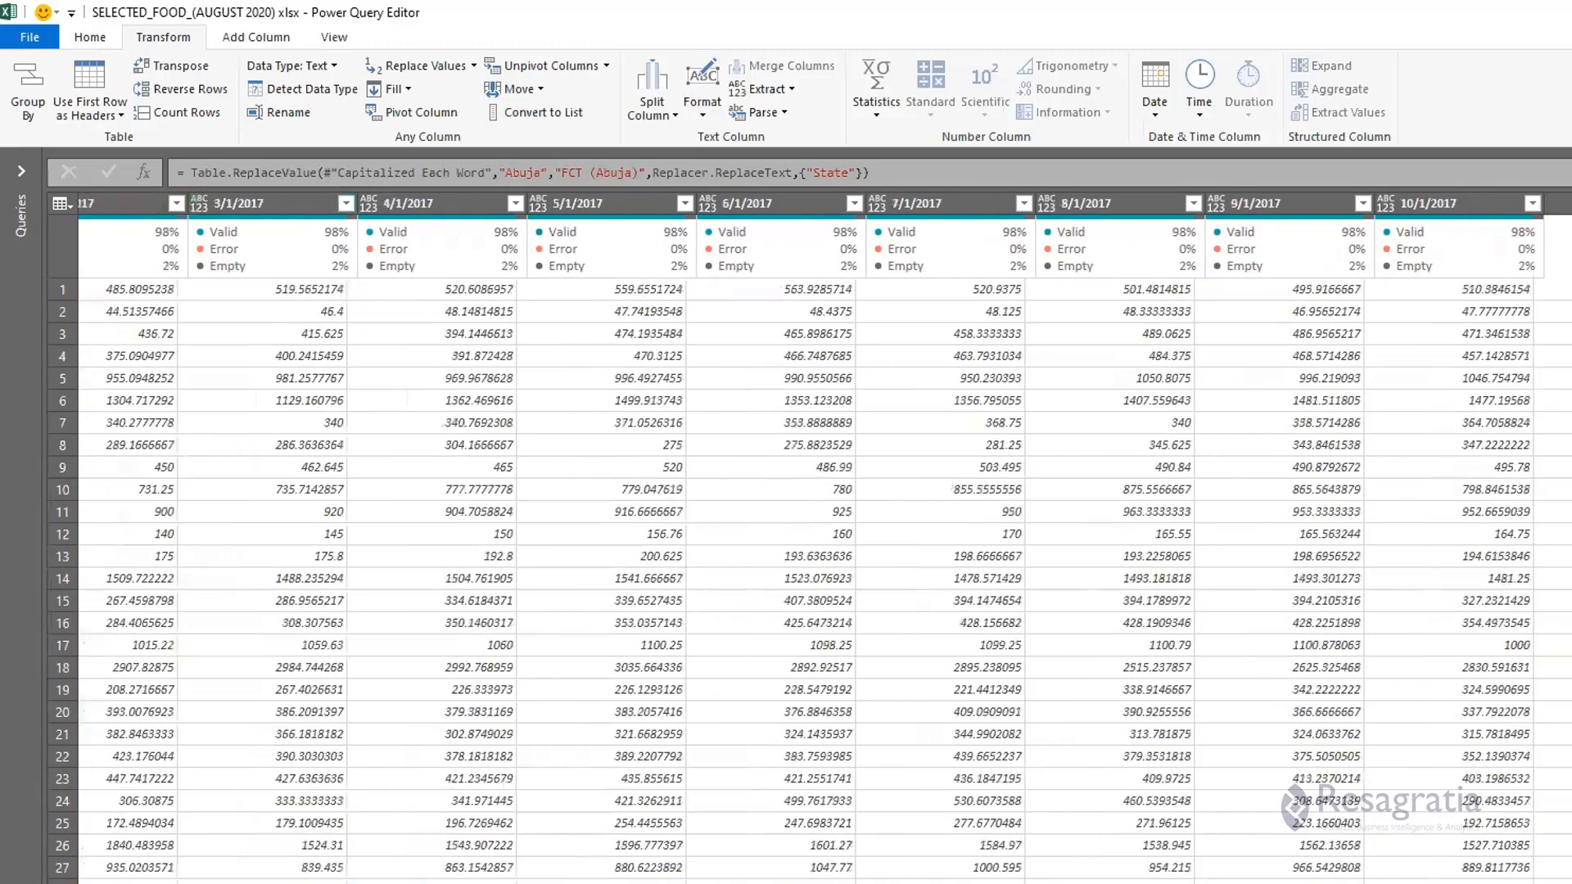
scroll(819, 540, "right", 10)
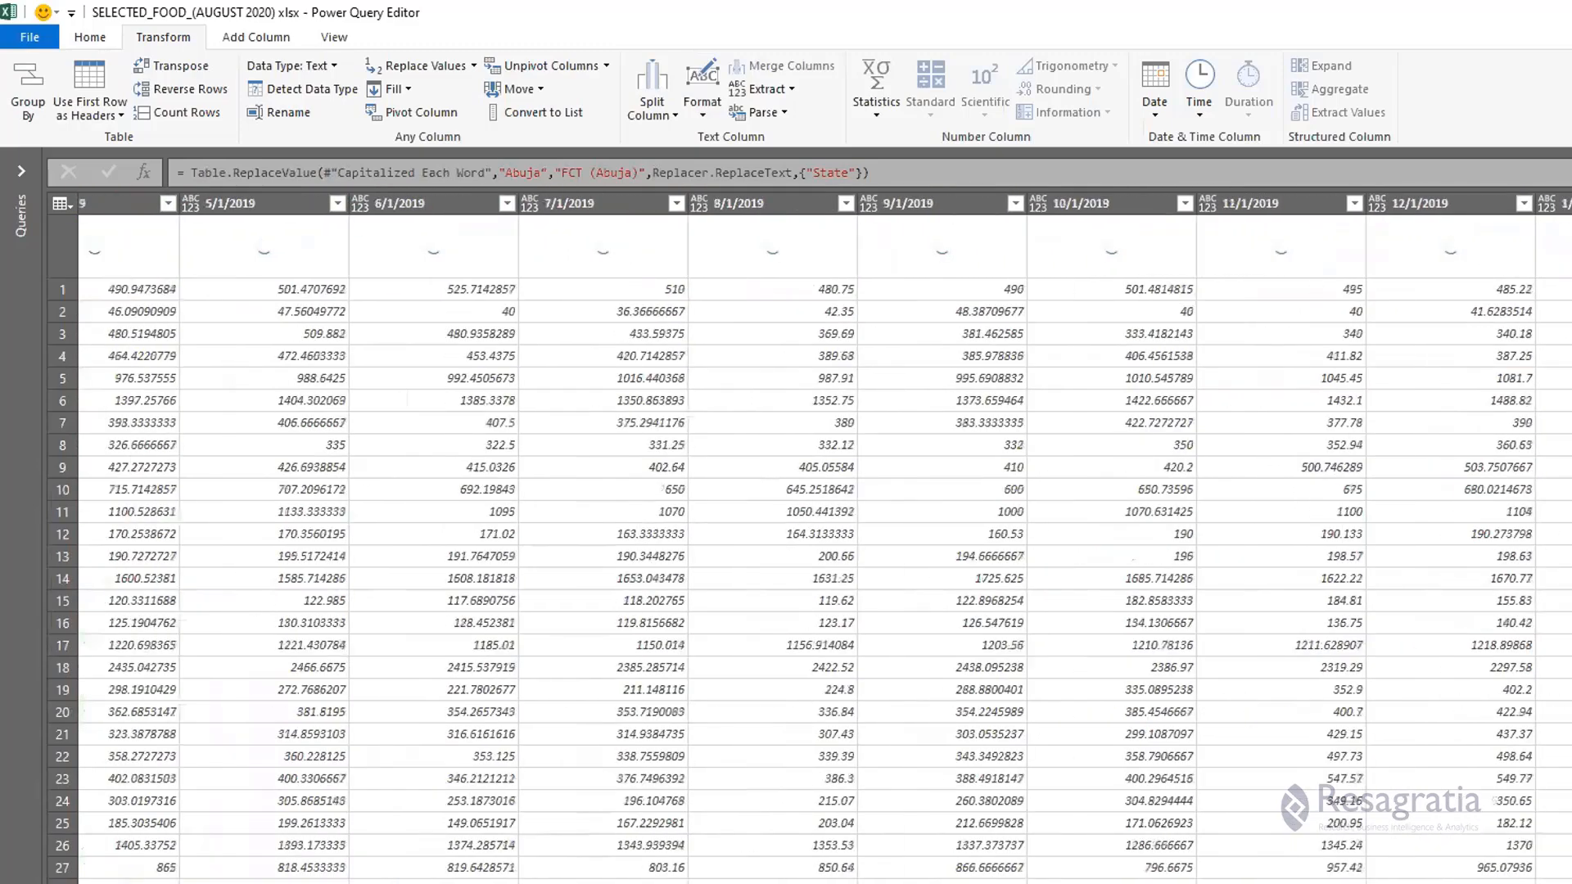
scroll(819, 541, "left", 20)
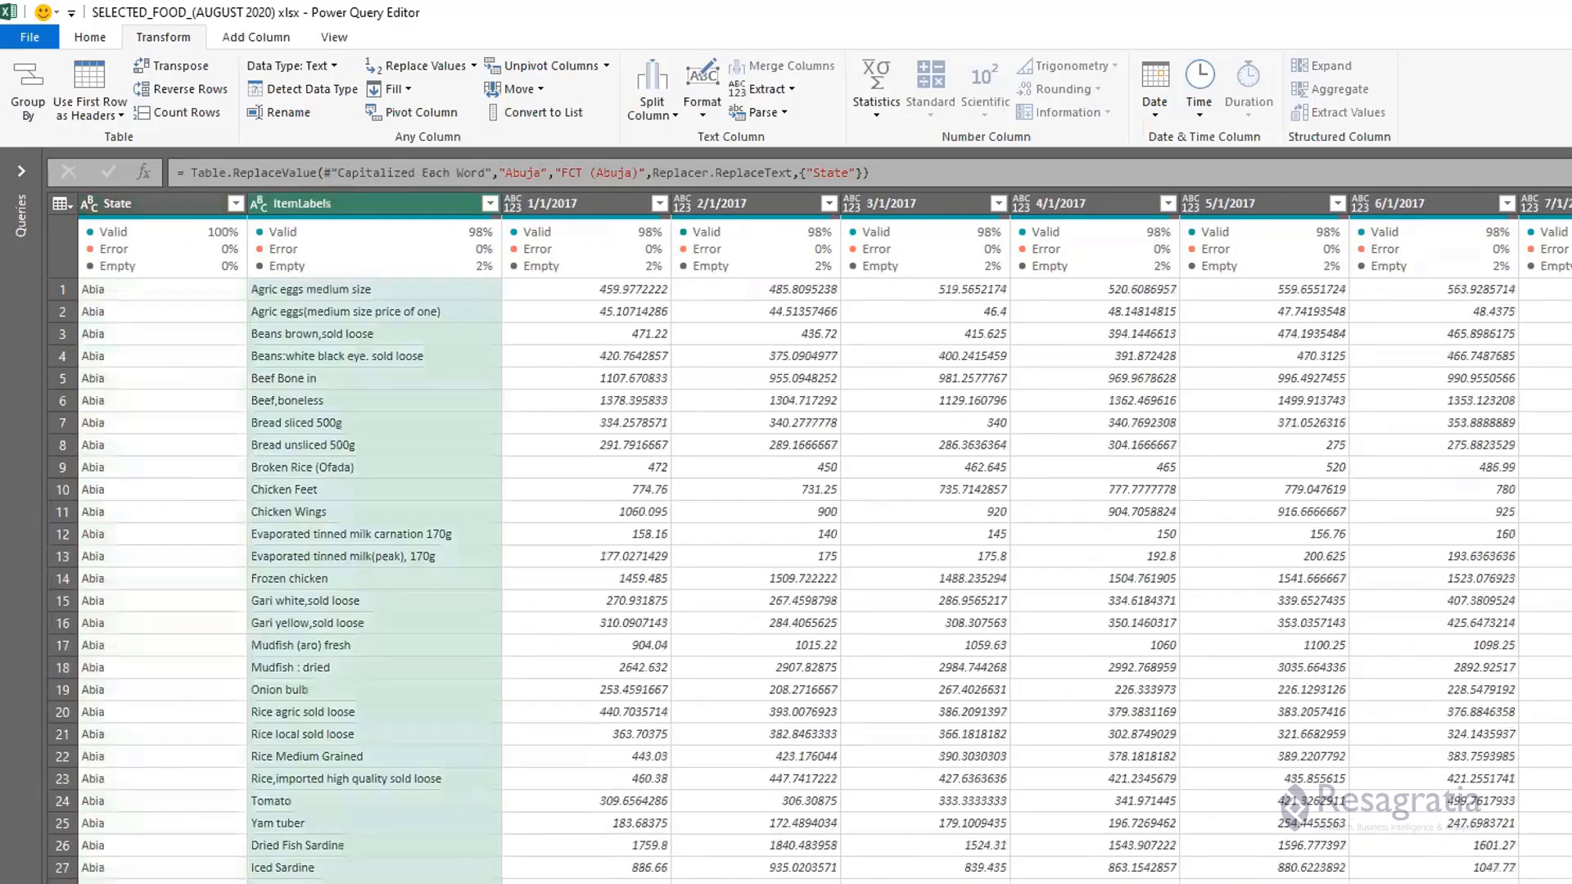
left_click(175, 204)
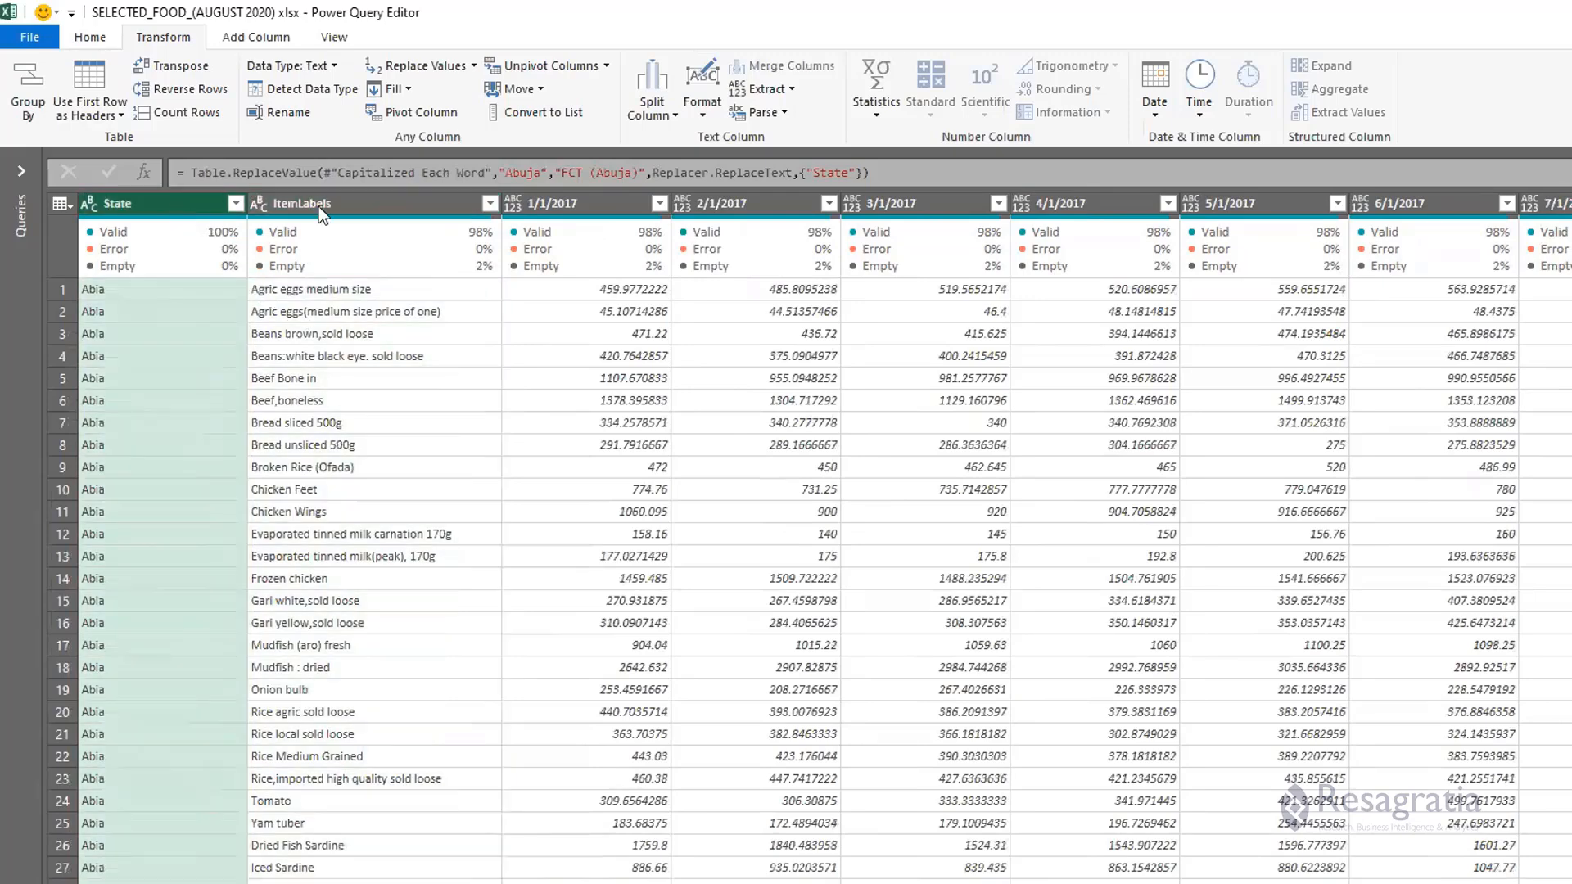
left_click(362, 204, "ctrl")
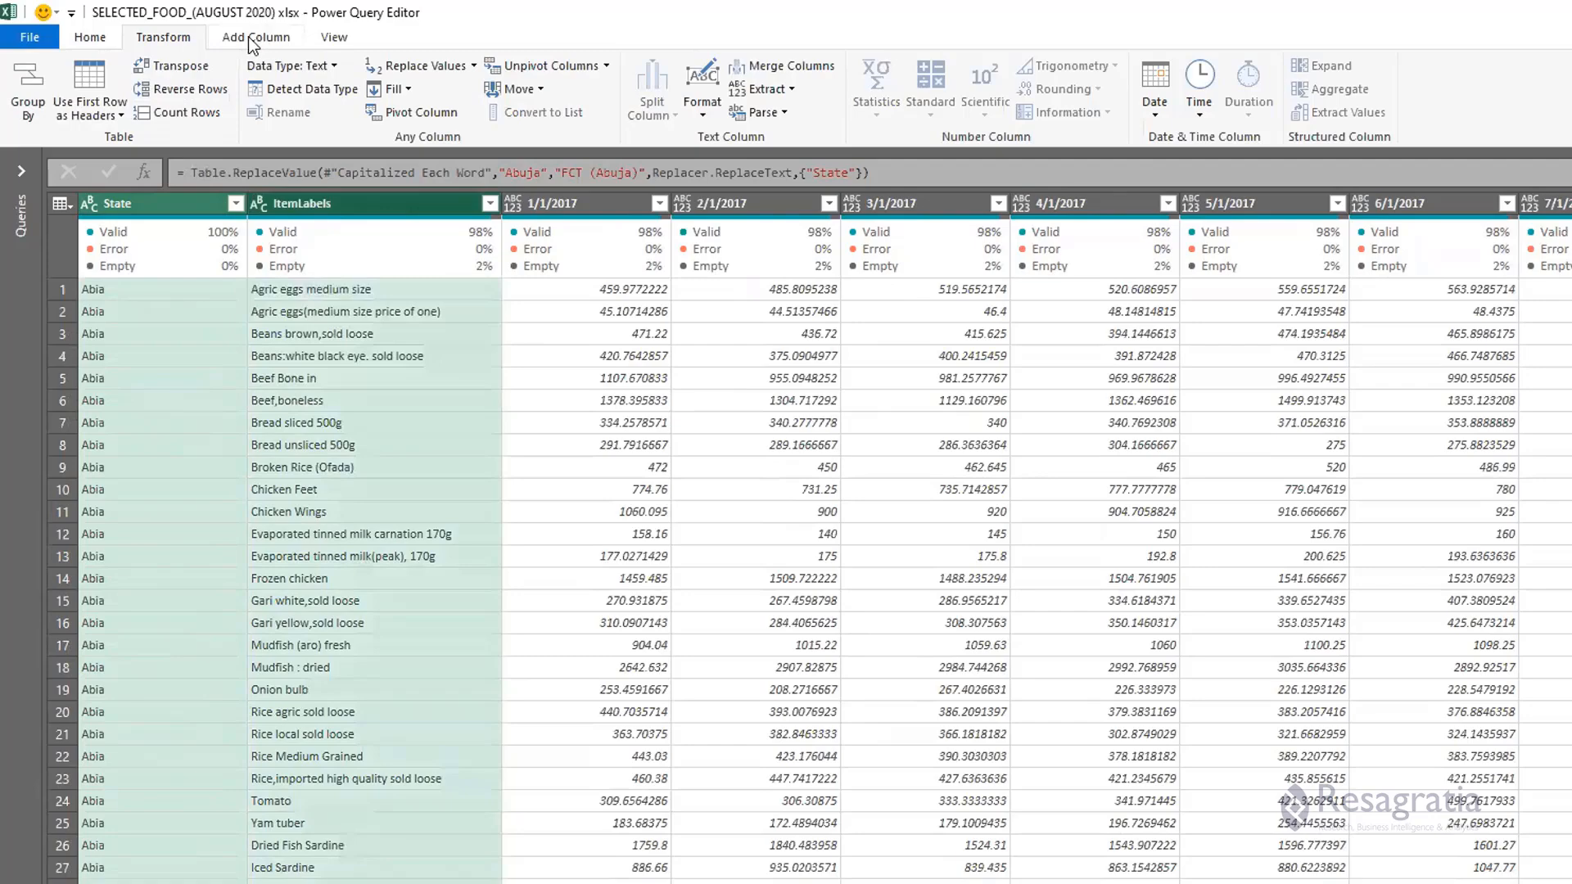
left_click(607, 68)
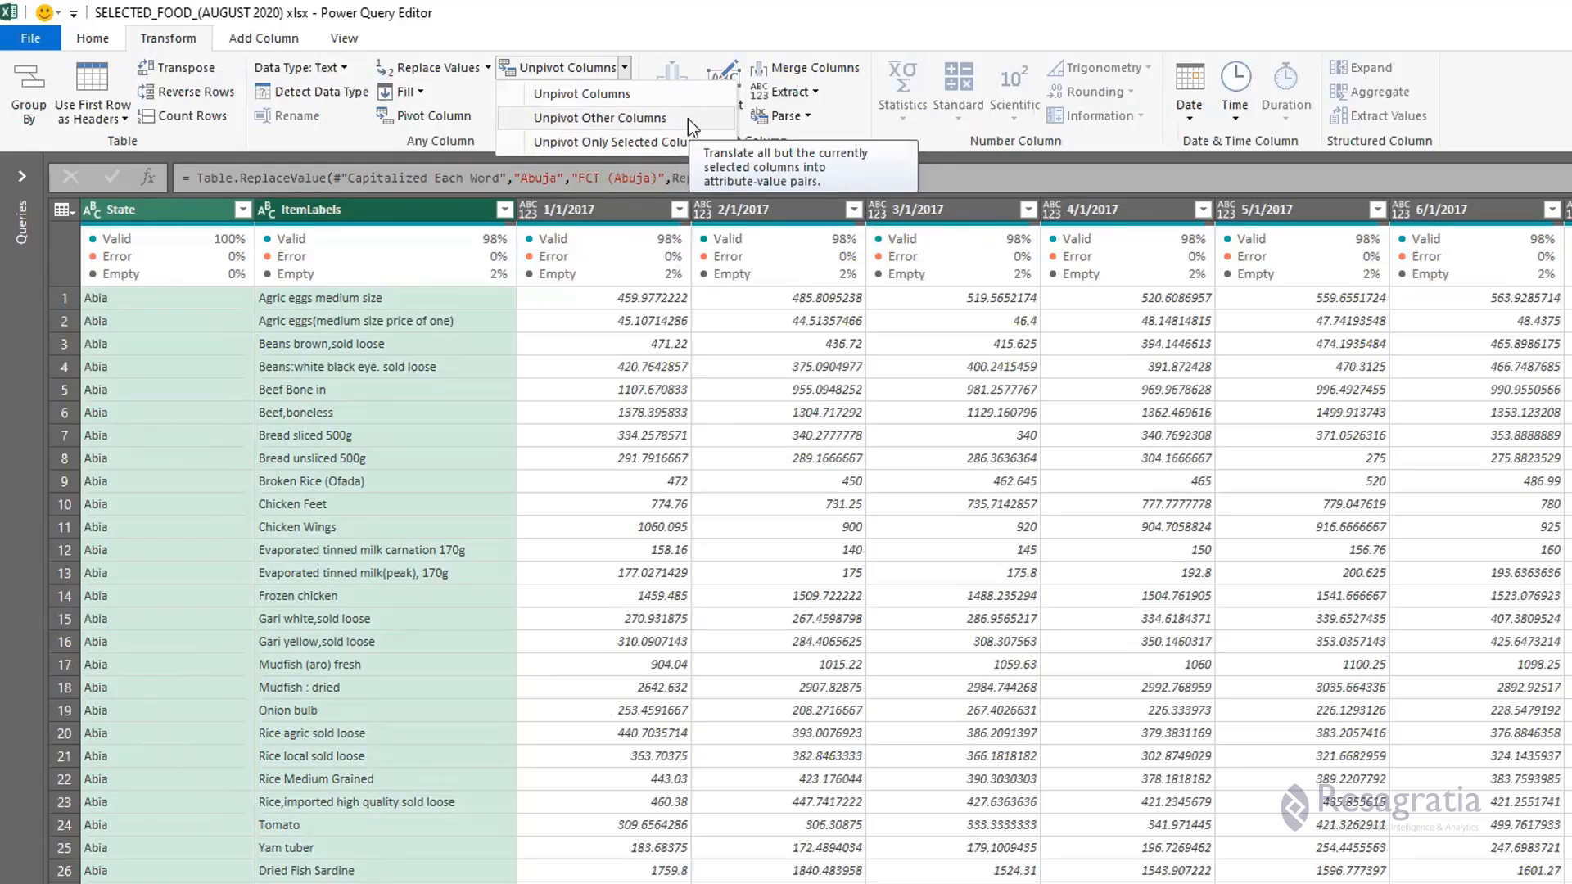
left_click(668, 116)
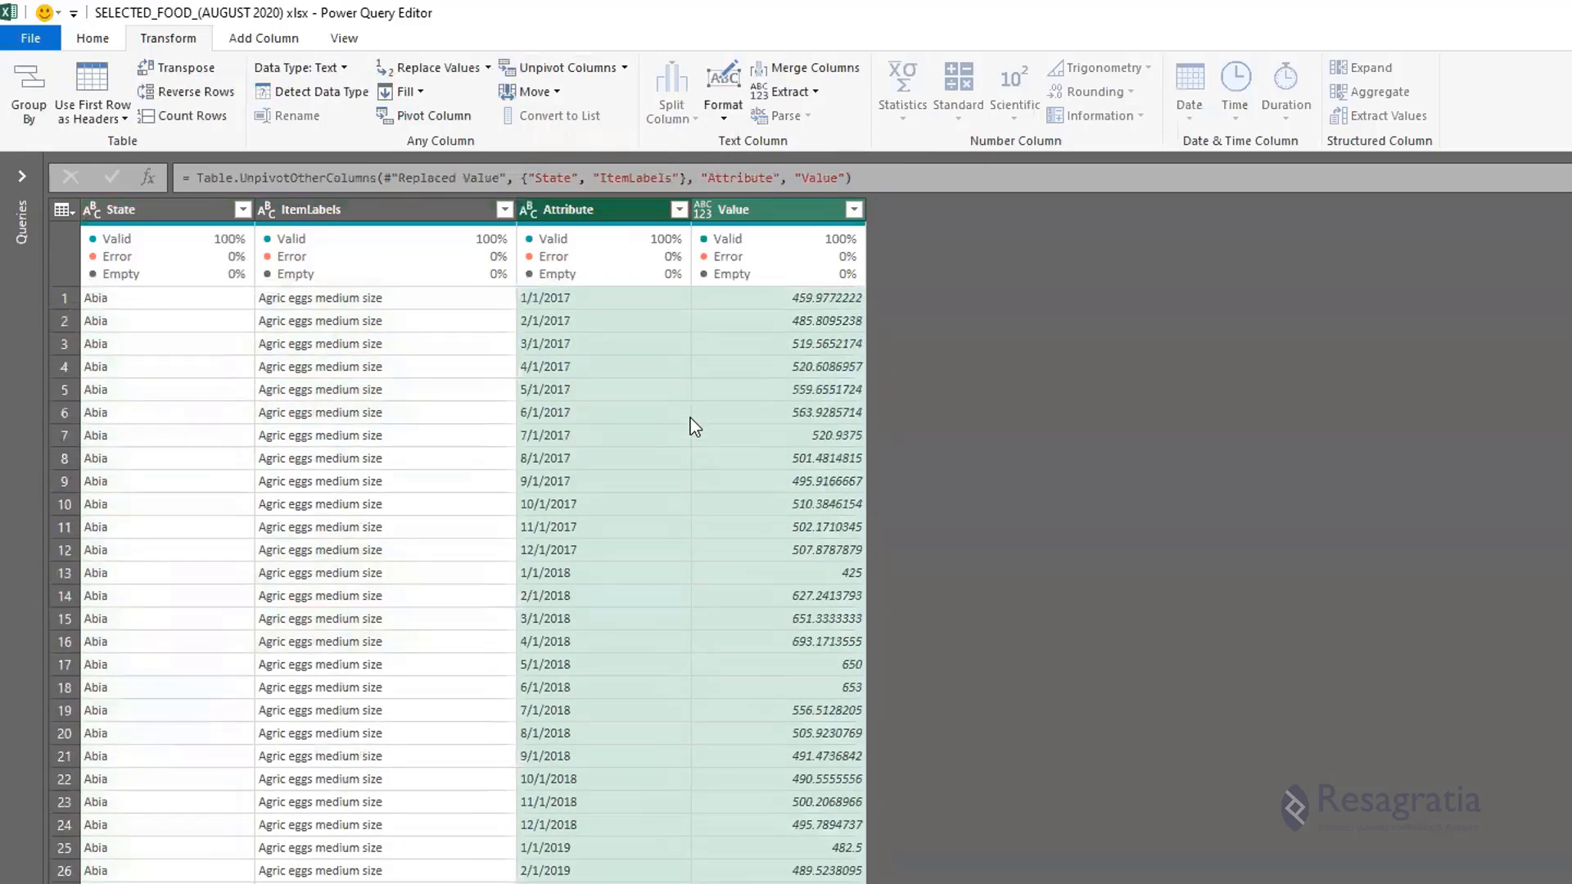
Check the unpivoted Attribute and Value columns and rename the Attribute column as Date.
left_click(609, 215)
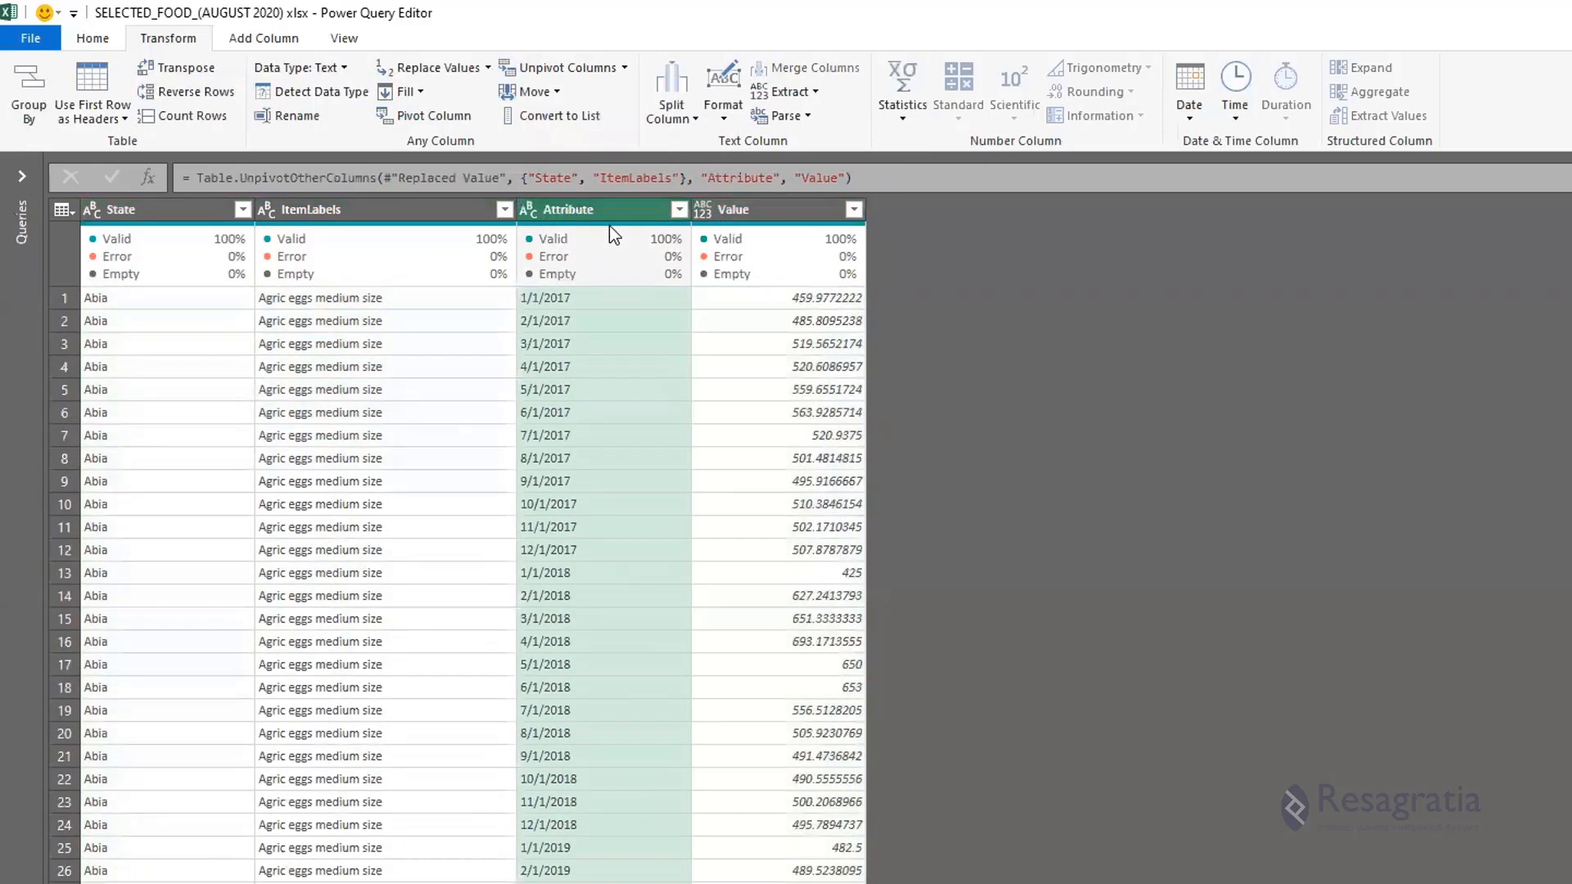
left_click(753, 211)
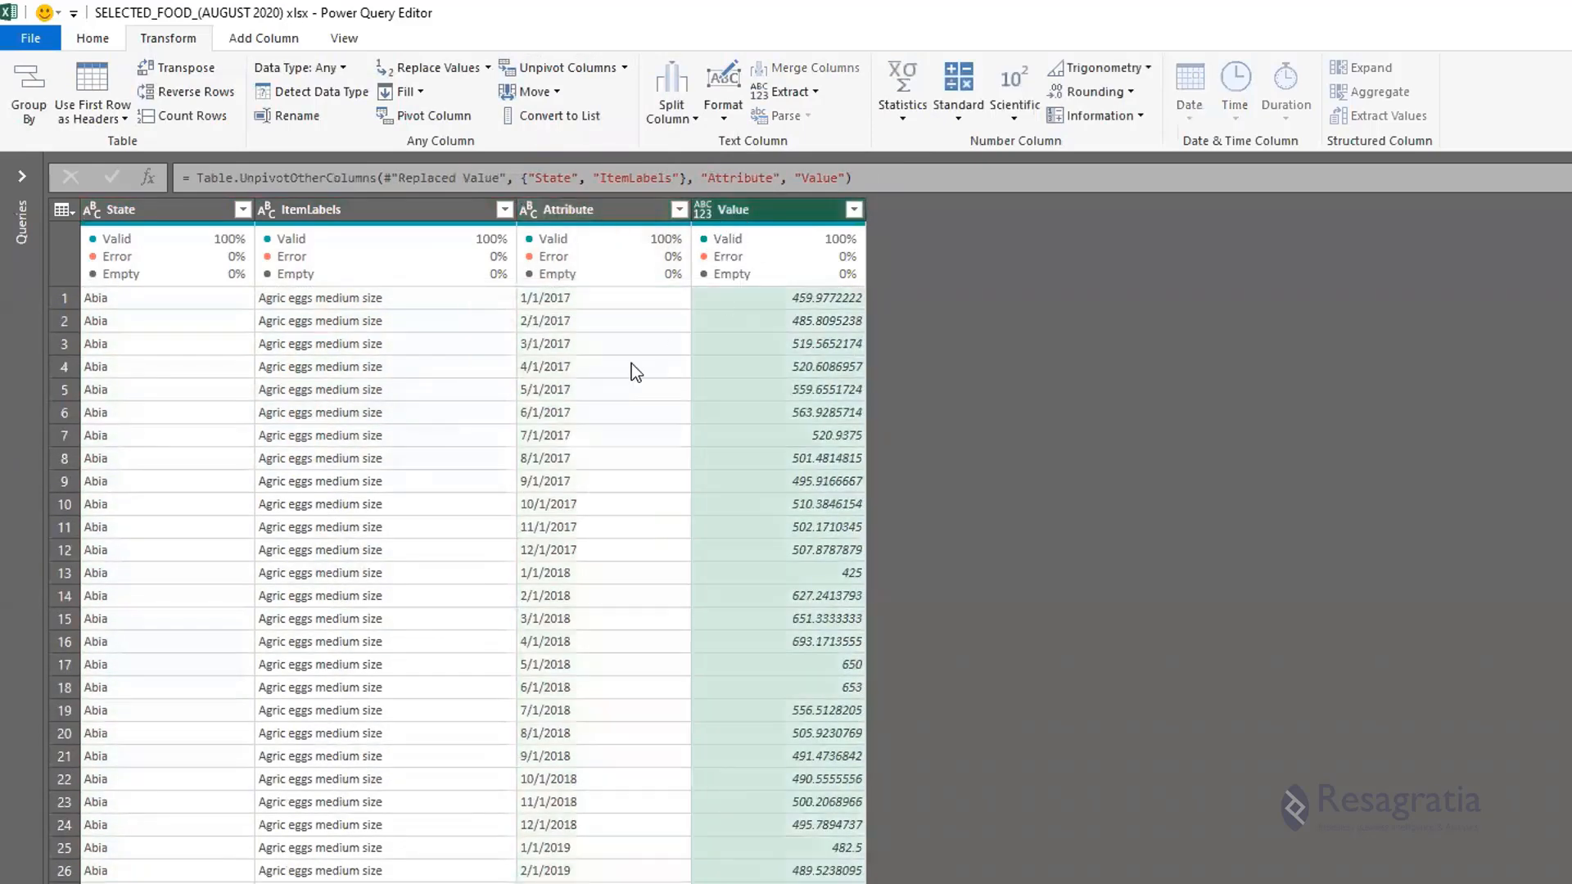
scroll(631, 373, "down", 8)
scroll(632, 380, "down", 5)
scroll(632, 380, "up", 14)
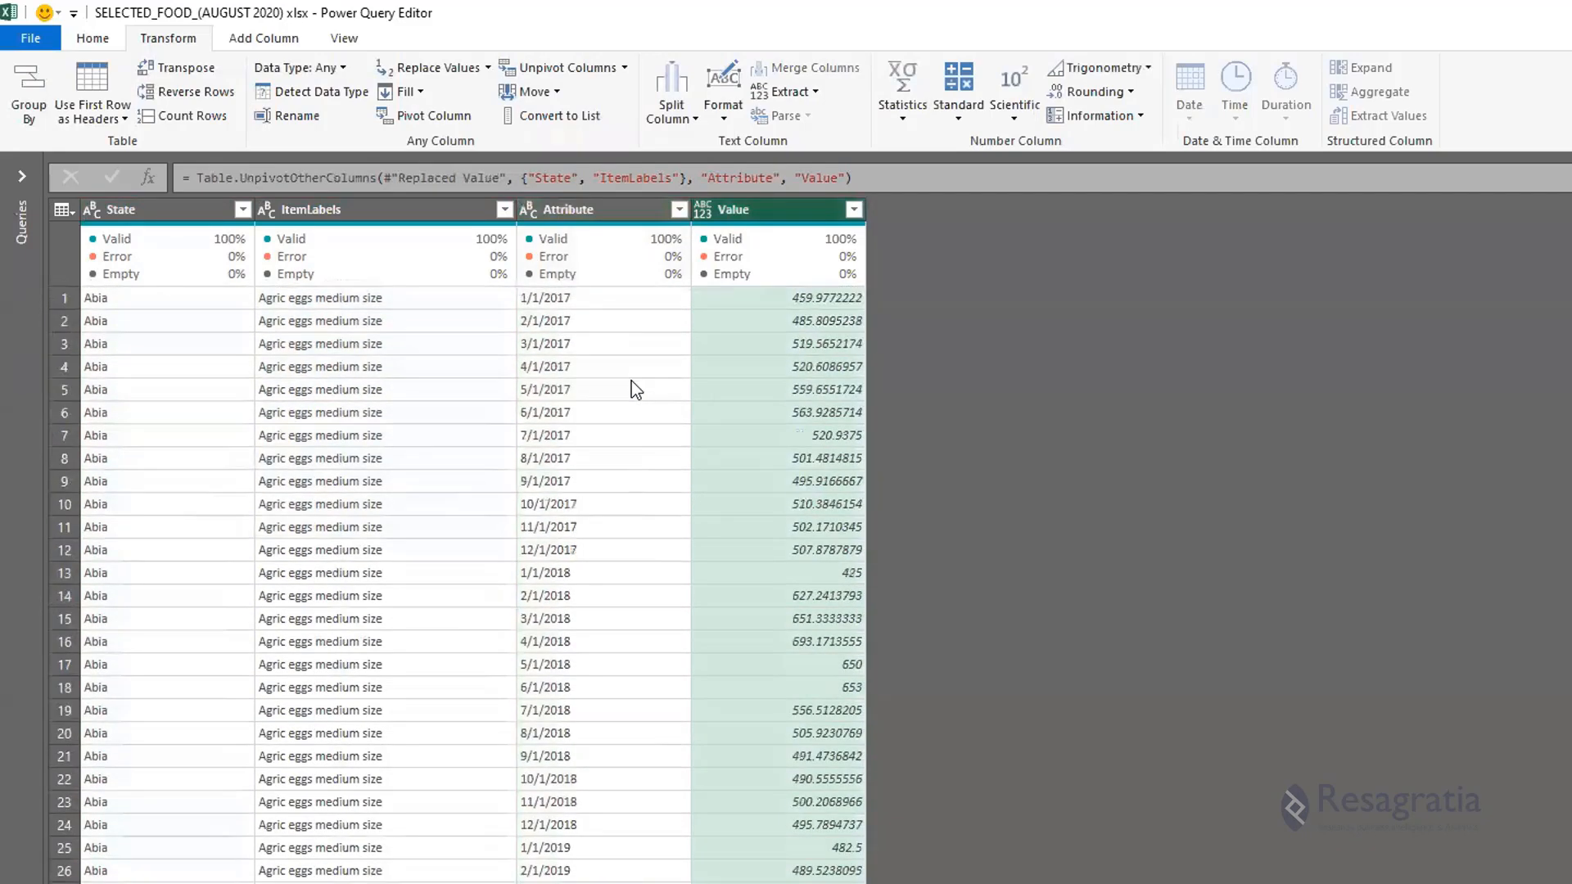
left_click(596, 215)
double_click(598, 206)
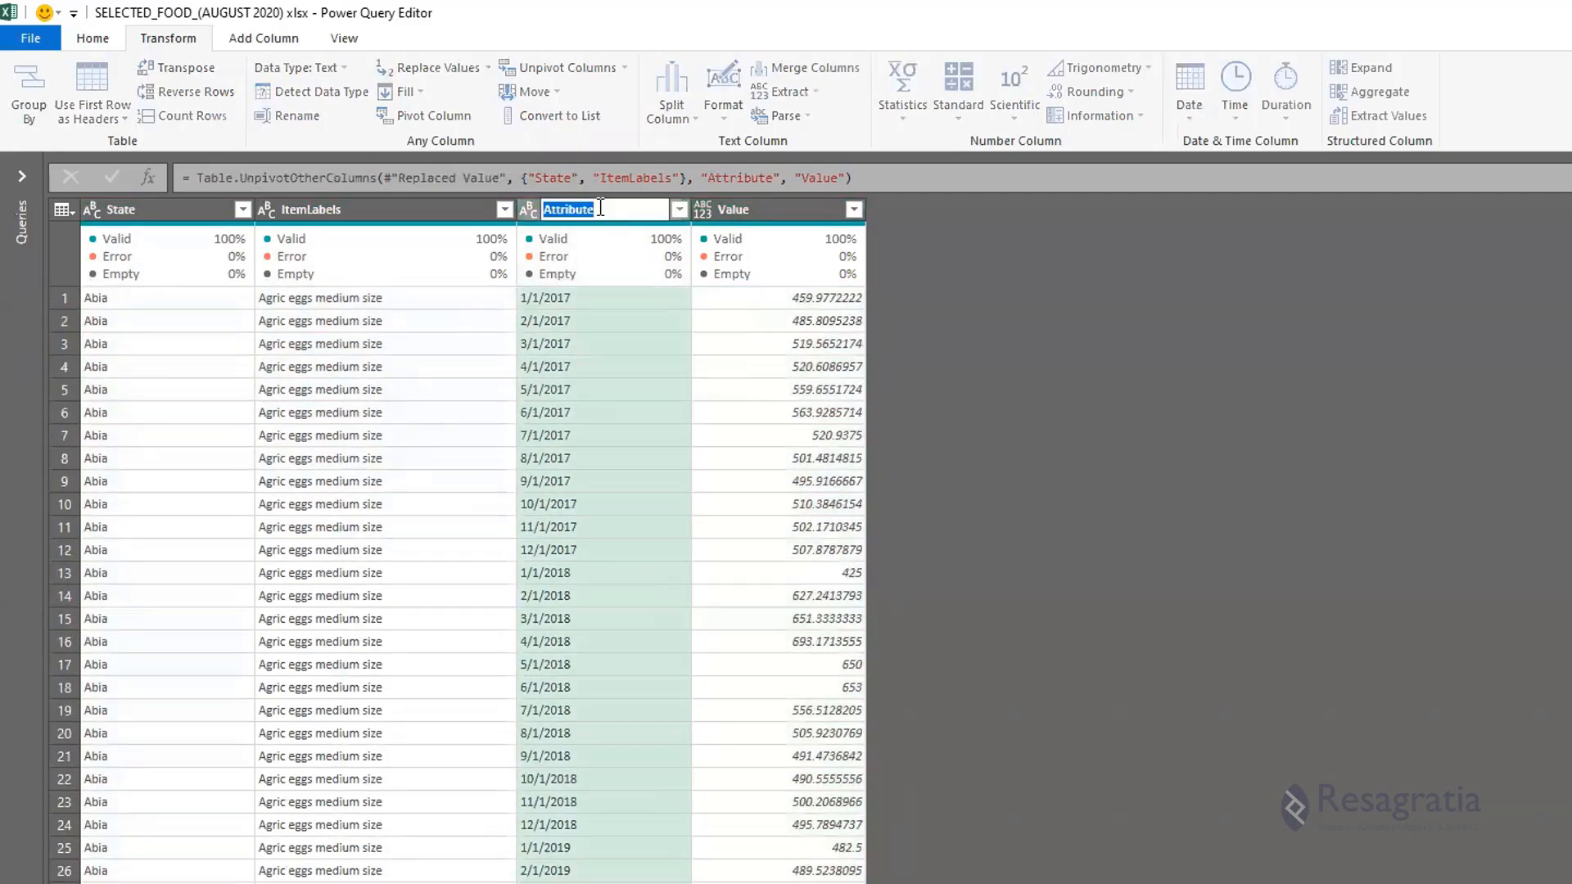
type("Date")
key("Return")
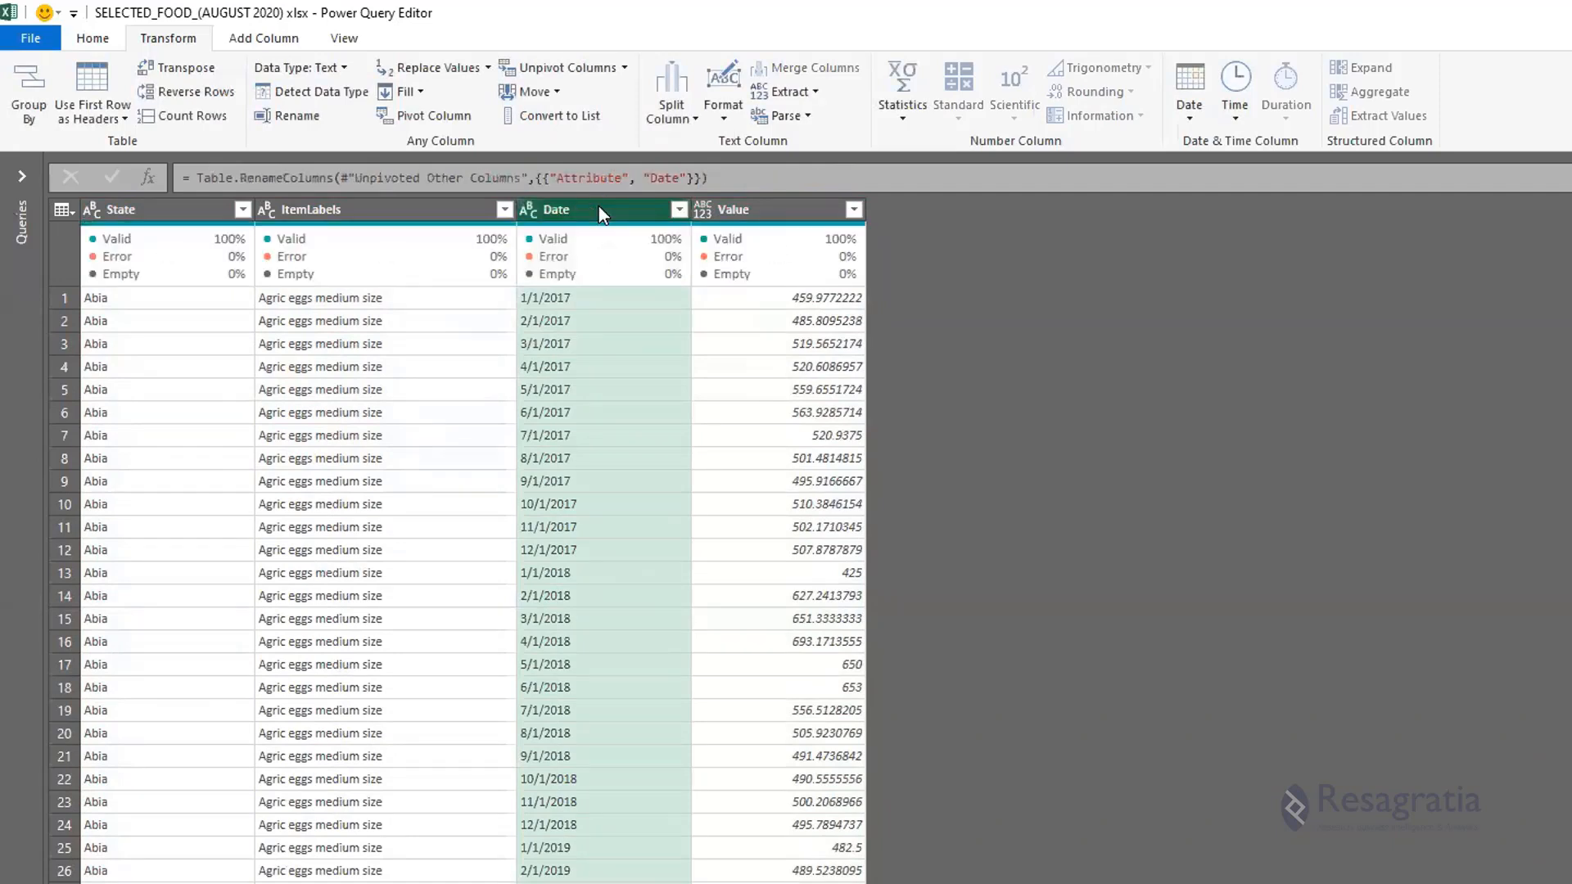
Rename the Value column as Price and check the list of its distinct values without filtering.
double_click(767, 211)
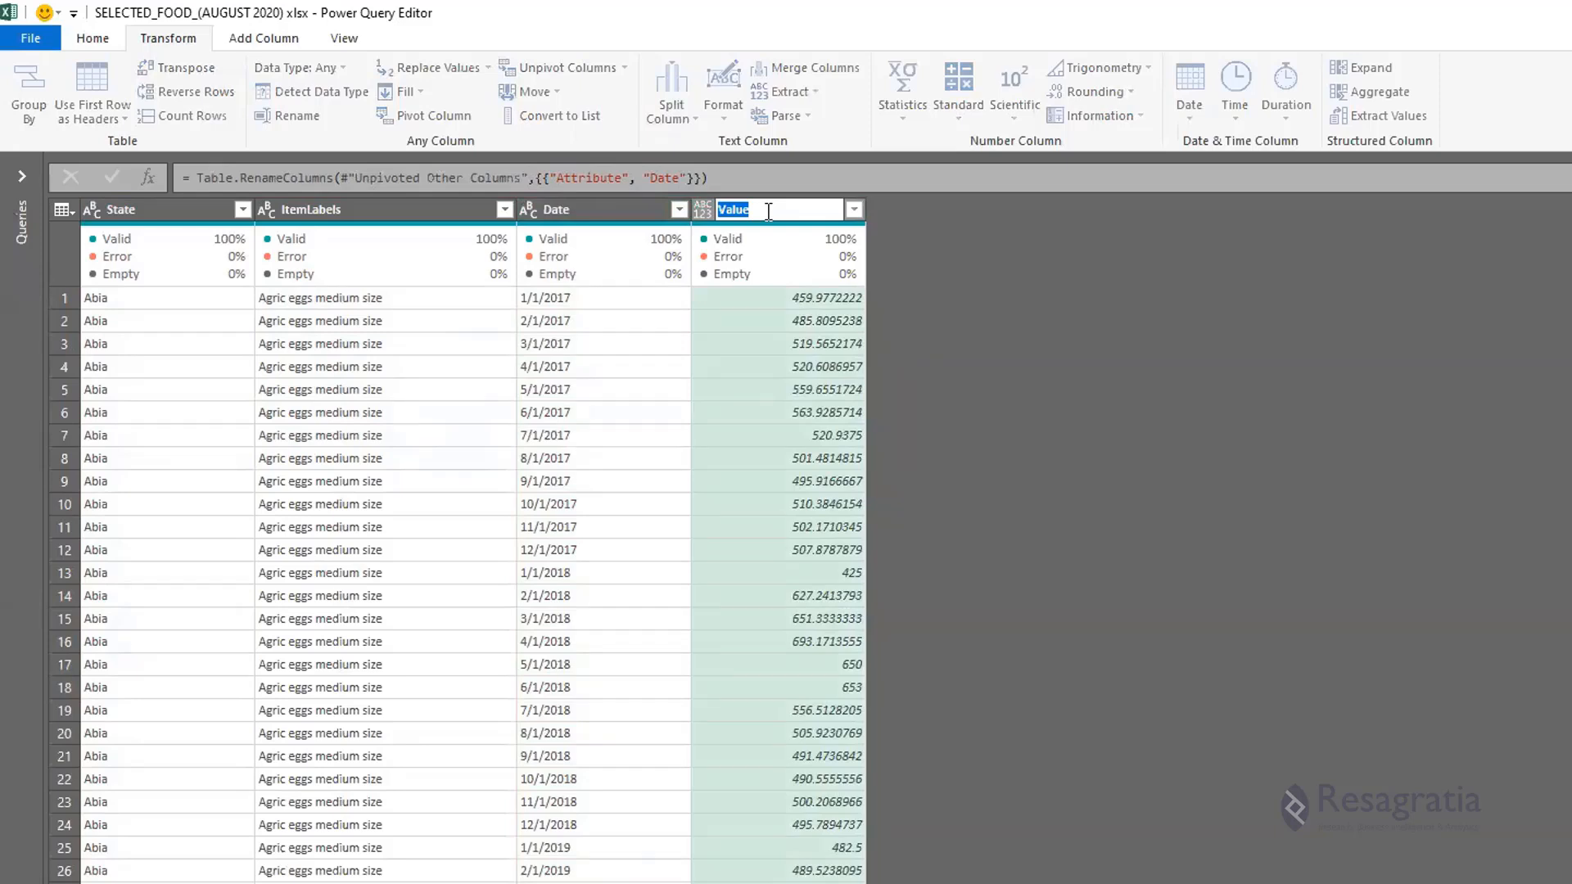
type("Prices")
key("Return")
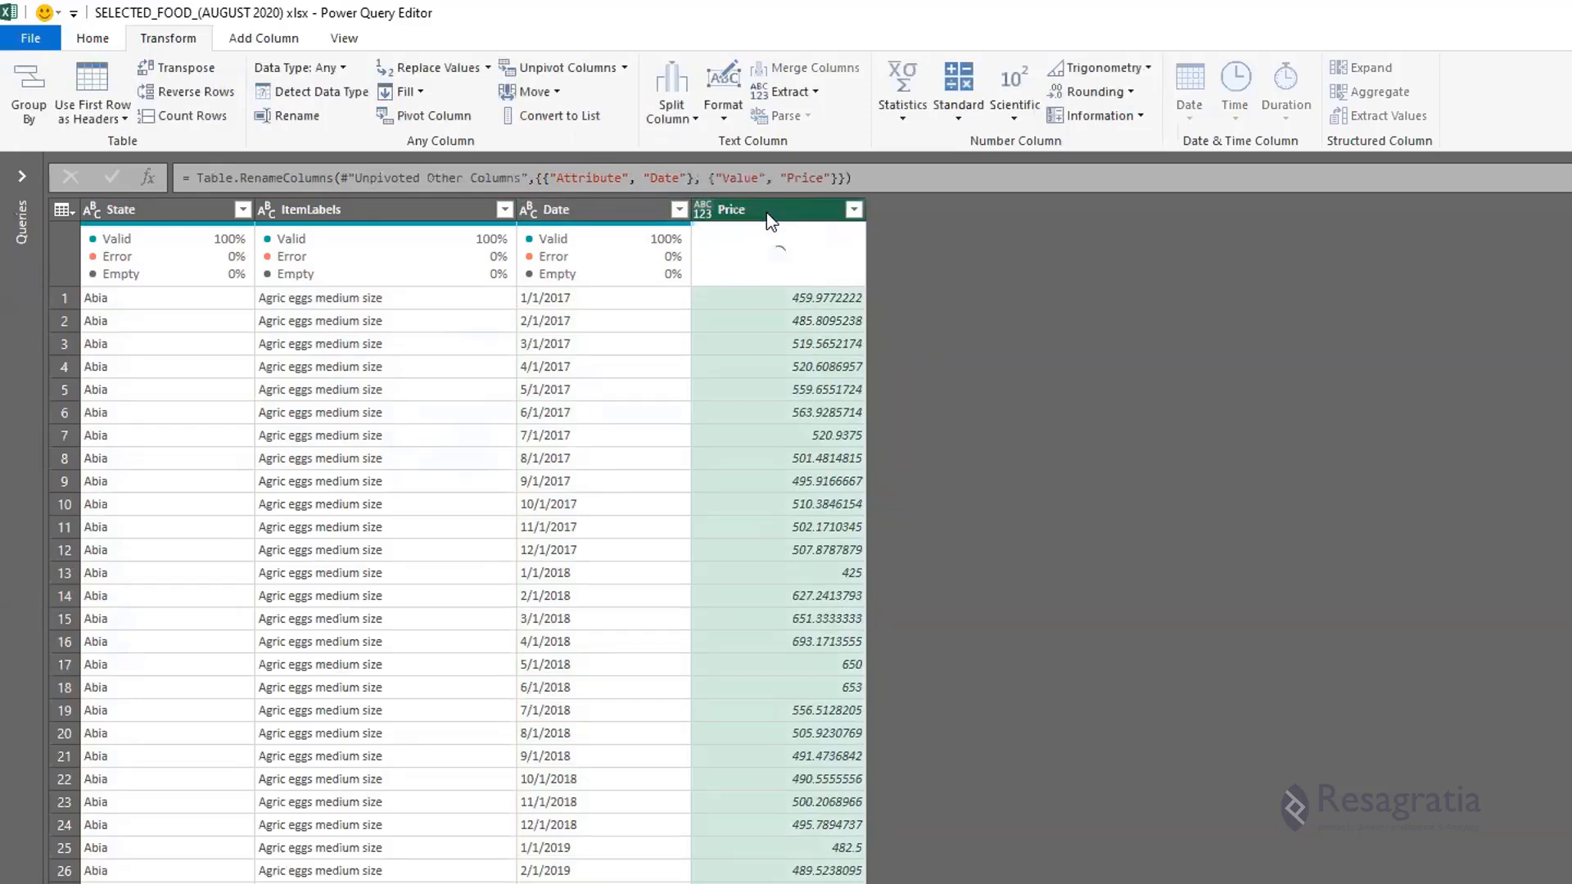
left_click(854, 210)
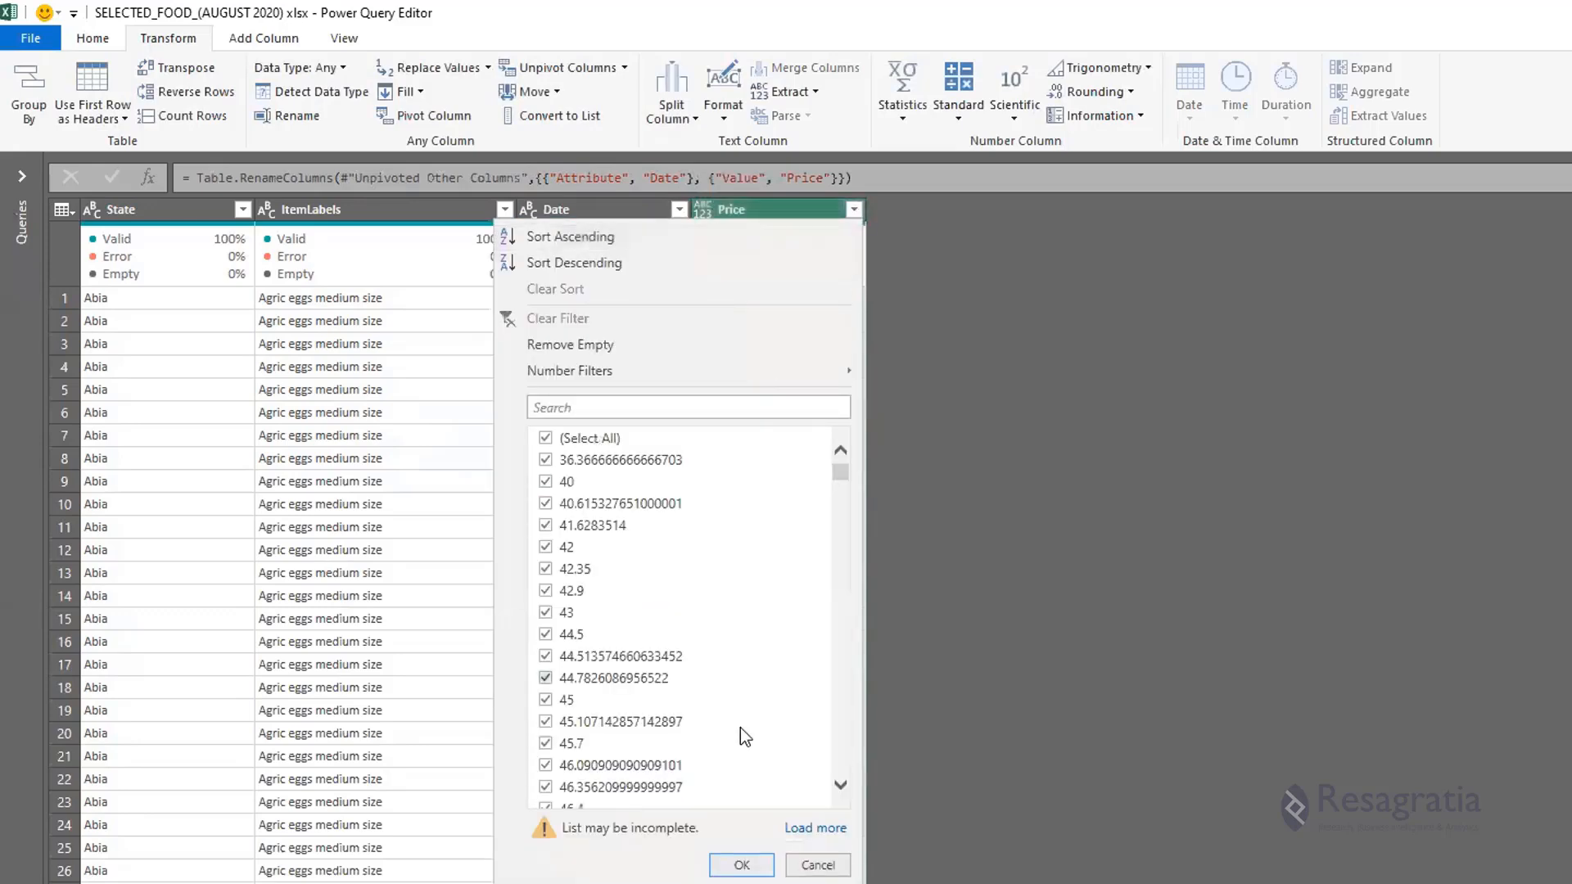
left_click(804, 830)
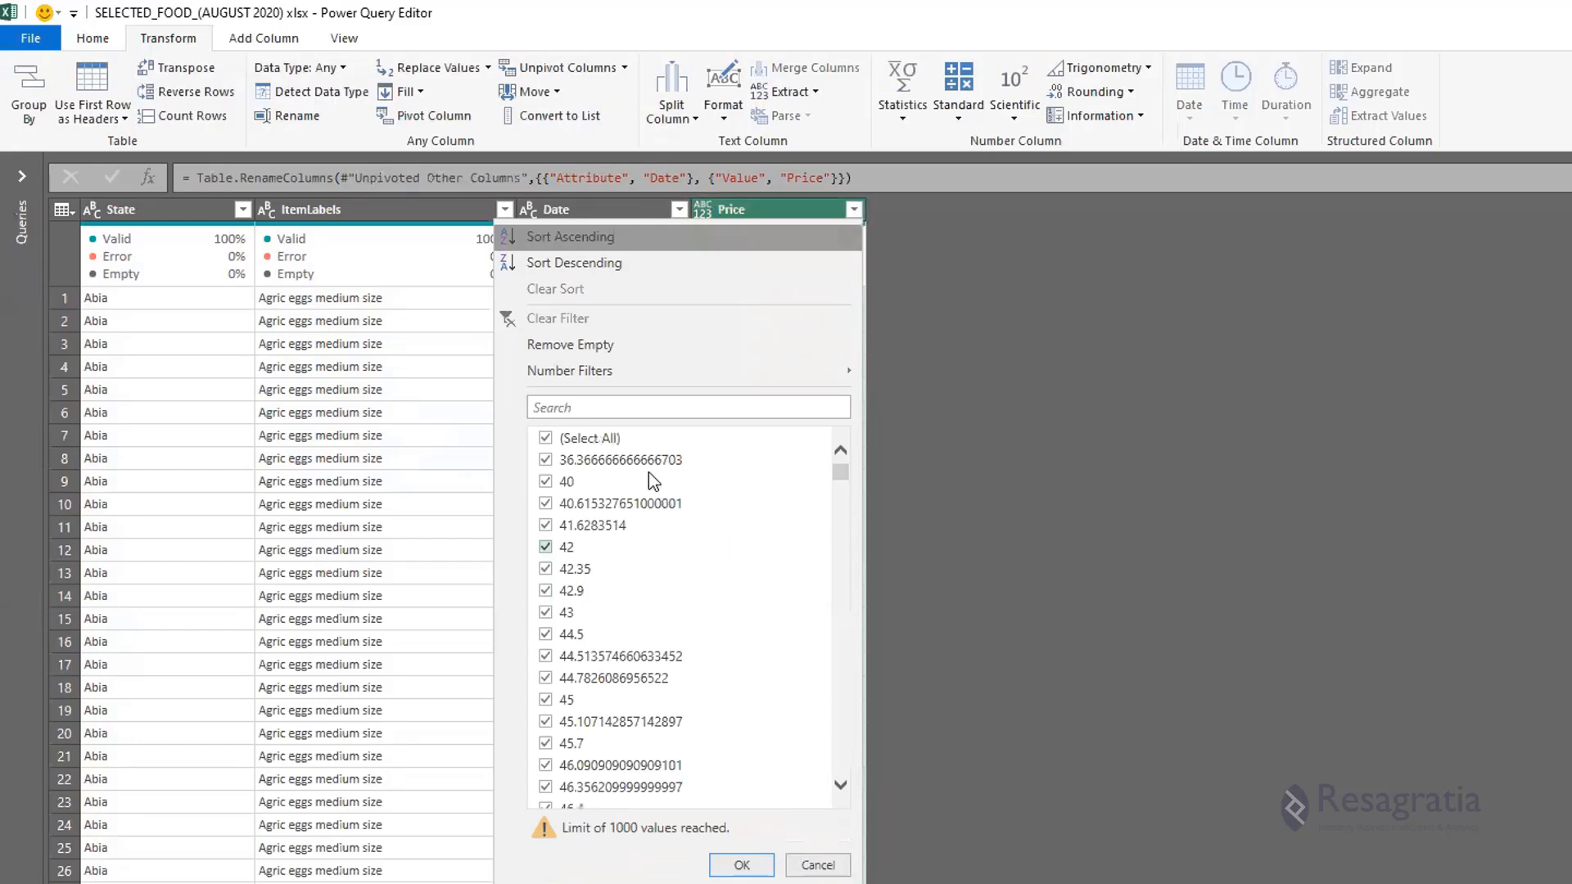
left_click_drag(841, 479, 879, 422)
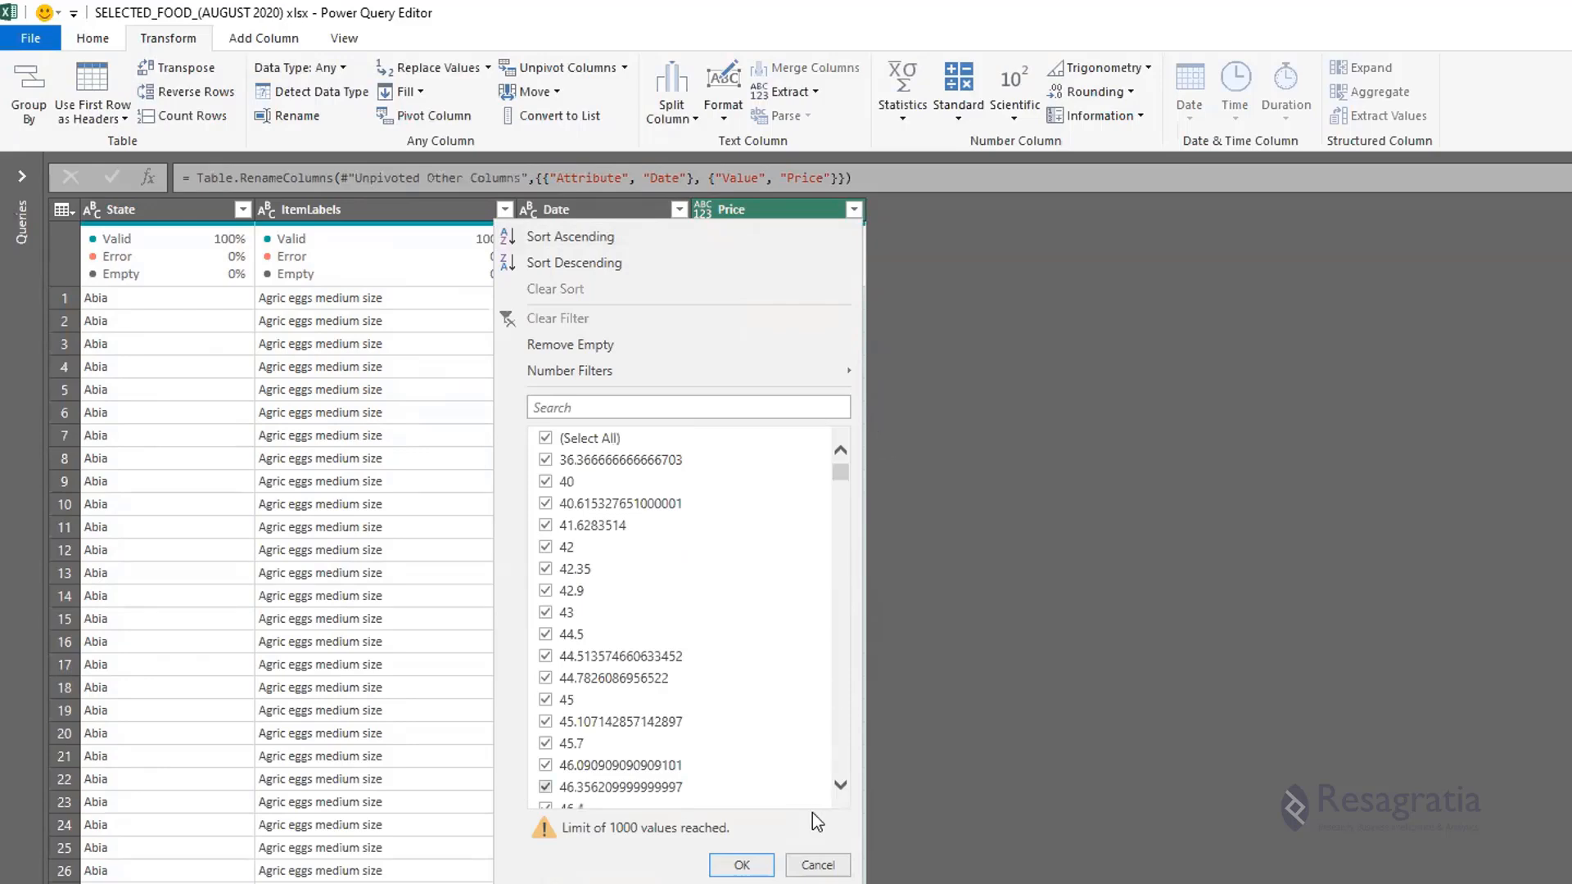
left_click(816, 866)
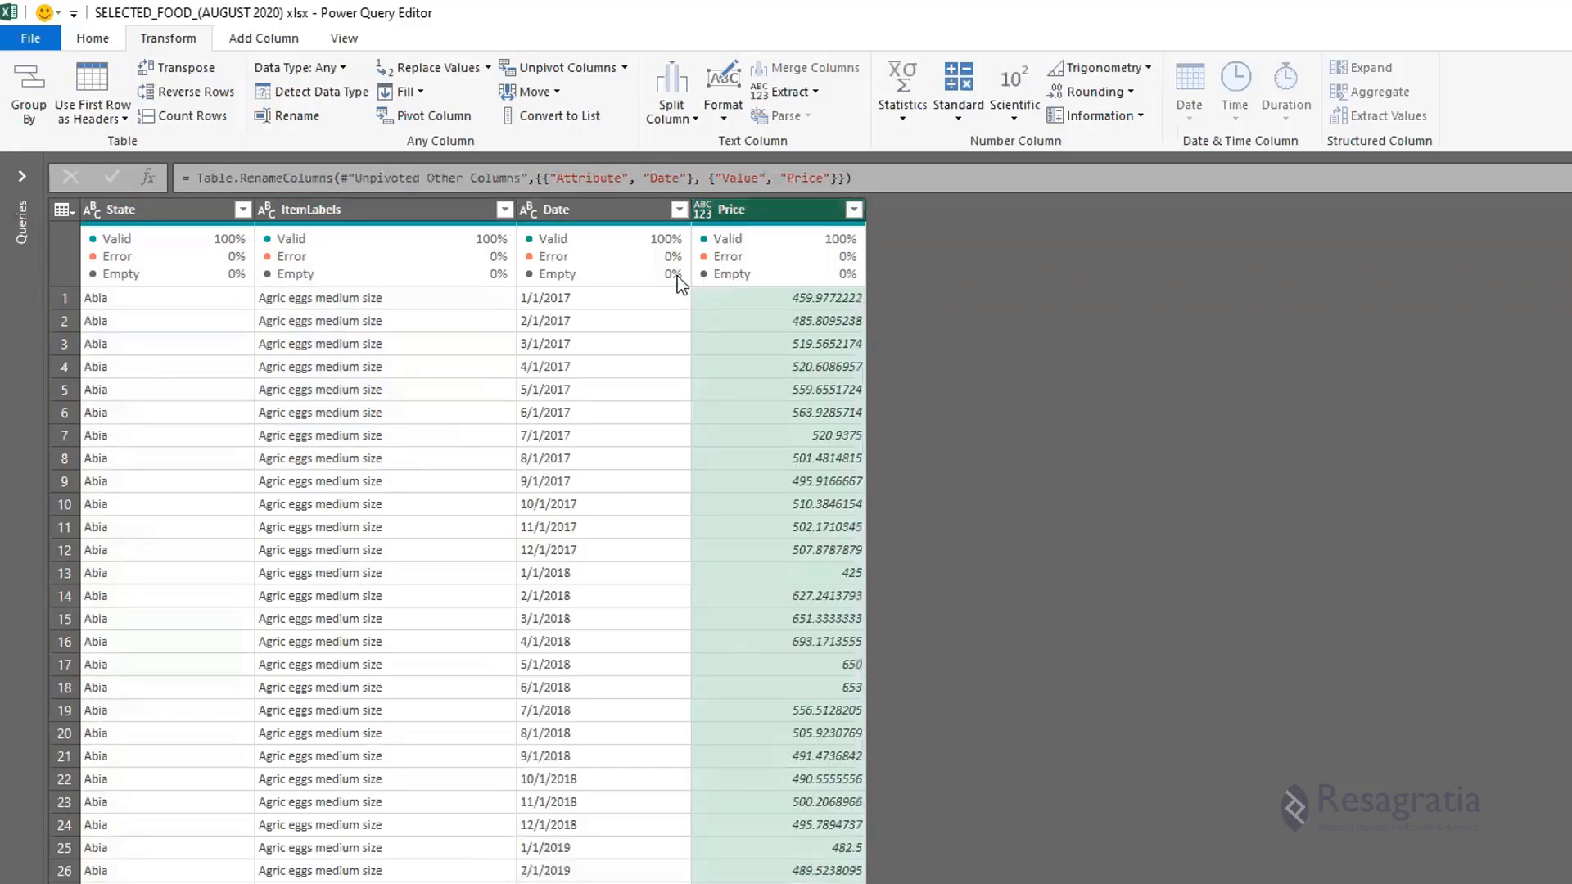
Show the column profile and column distribution previews with the Price column selected.
left_click(606, 208)
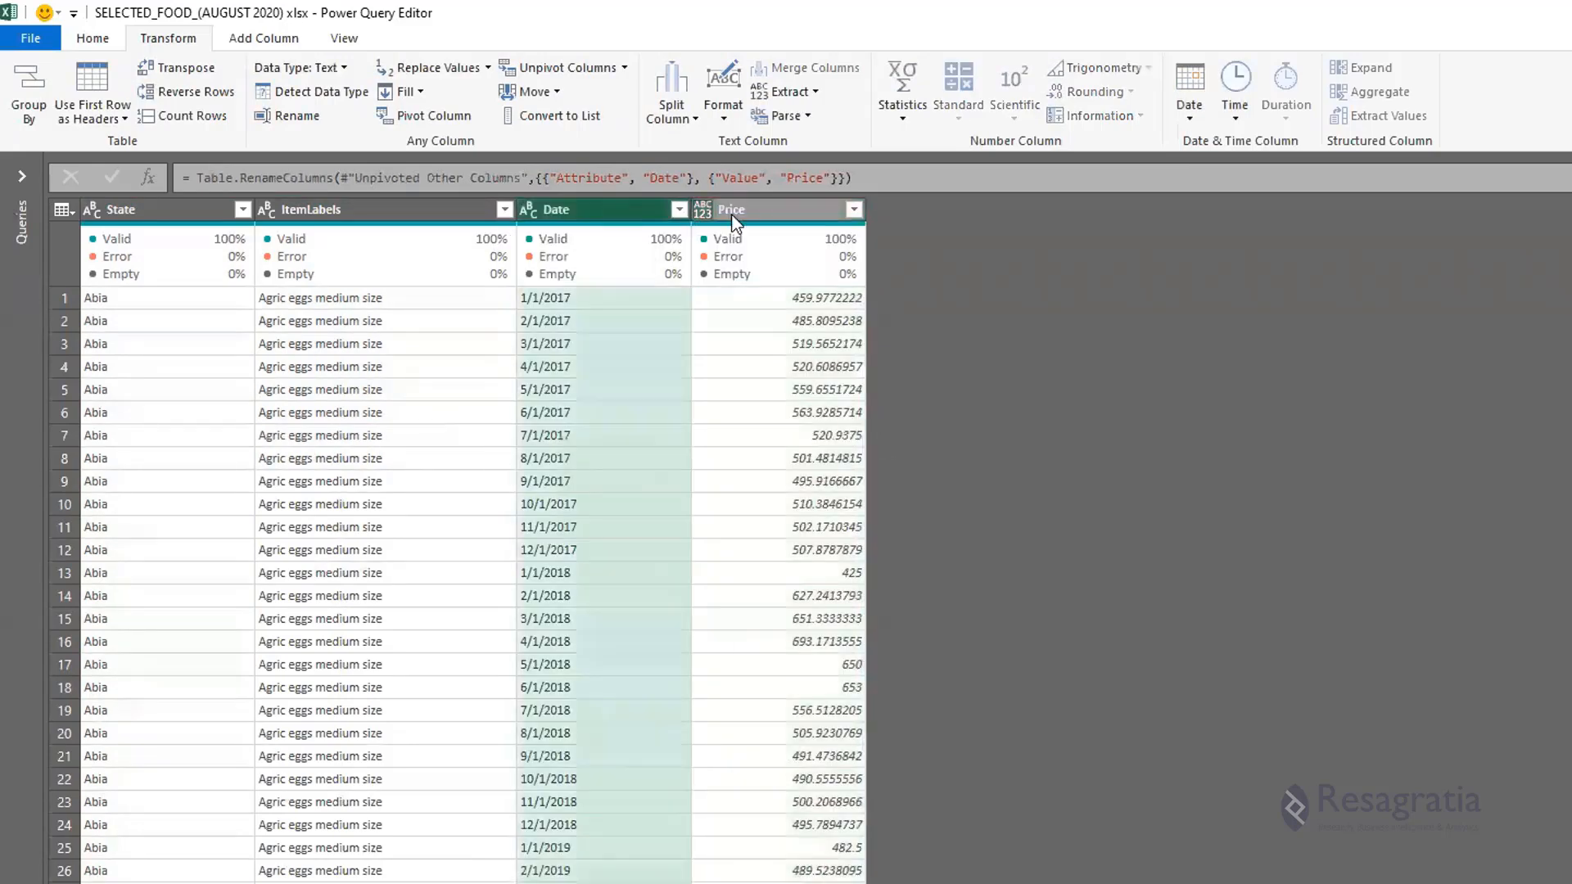
left_click(762, 214)
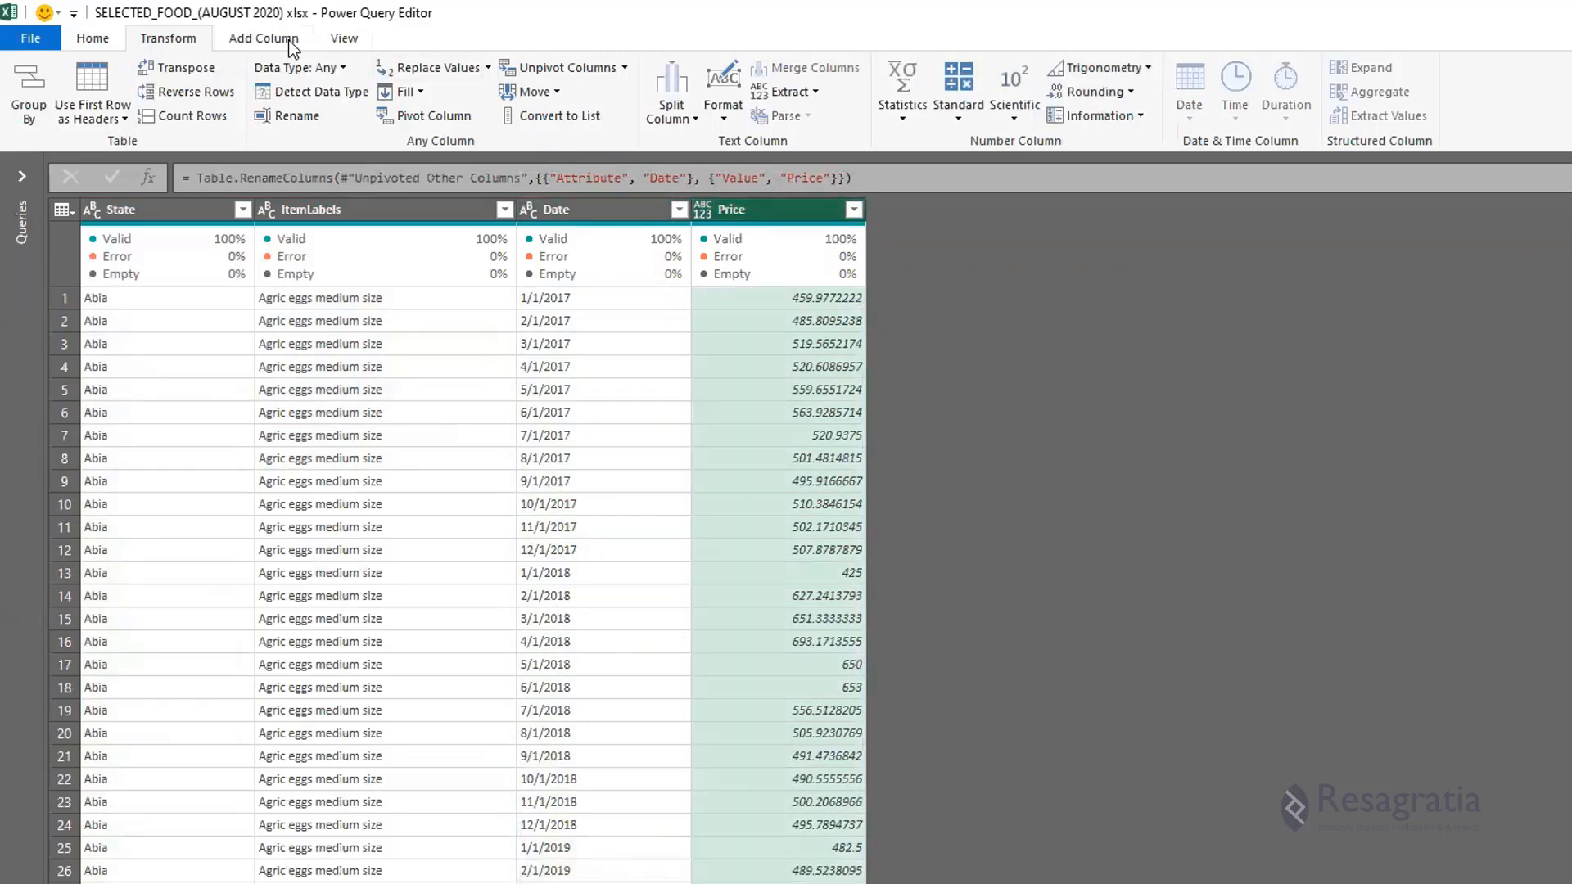
left_click(345, 38)
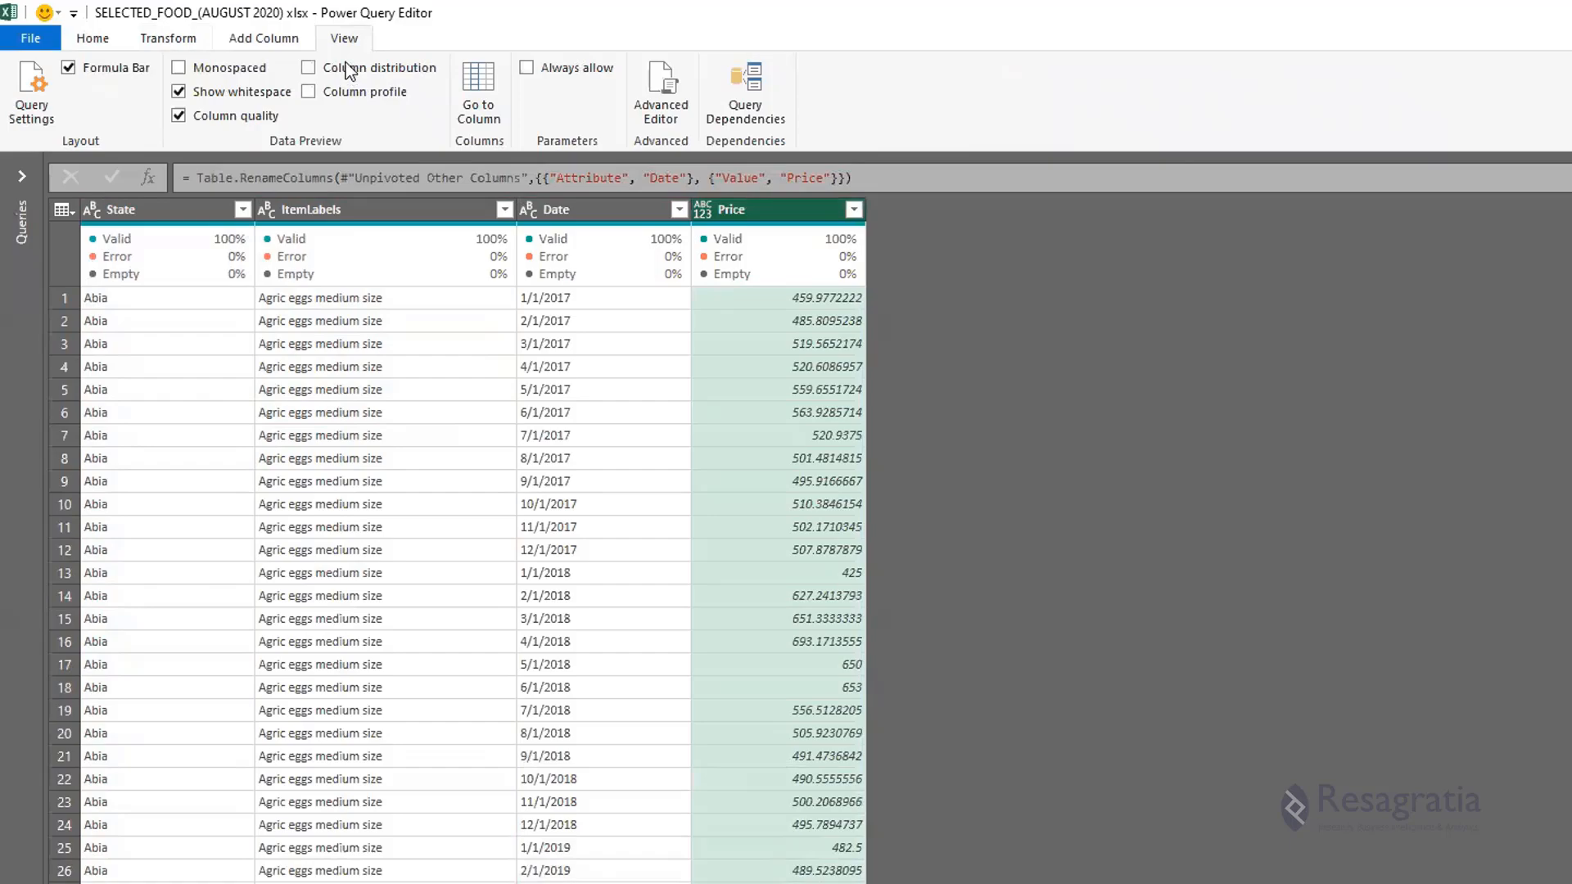
left_click(350, 95)
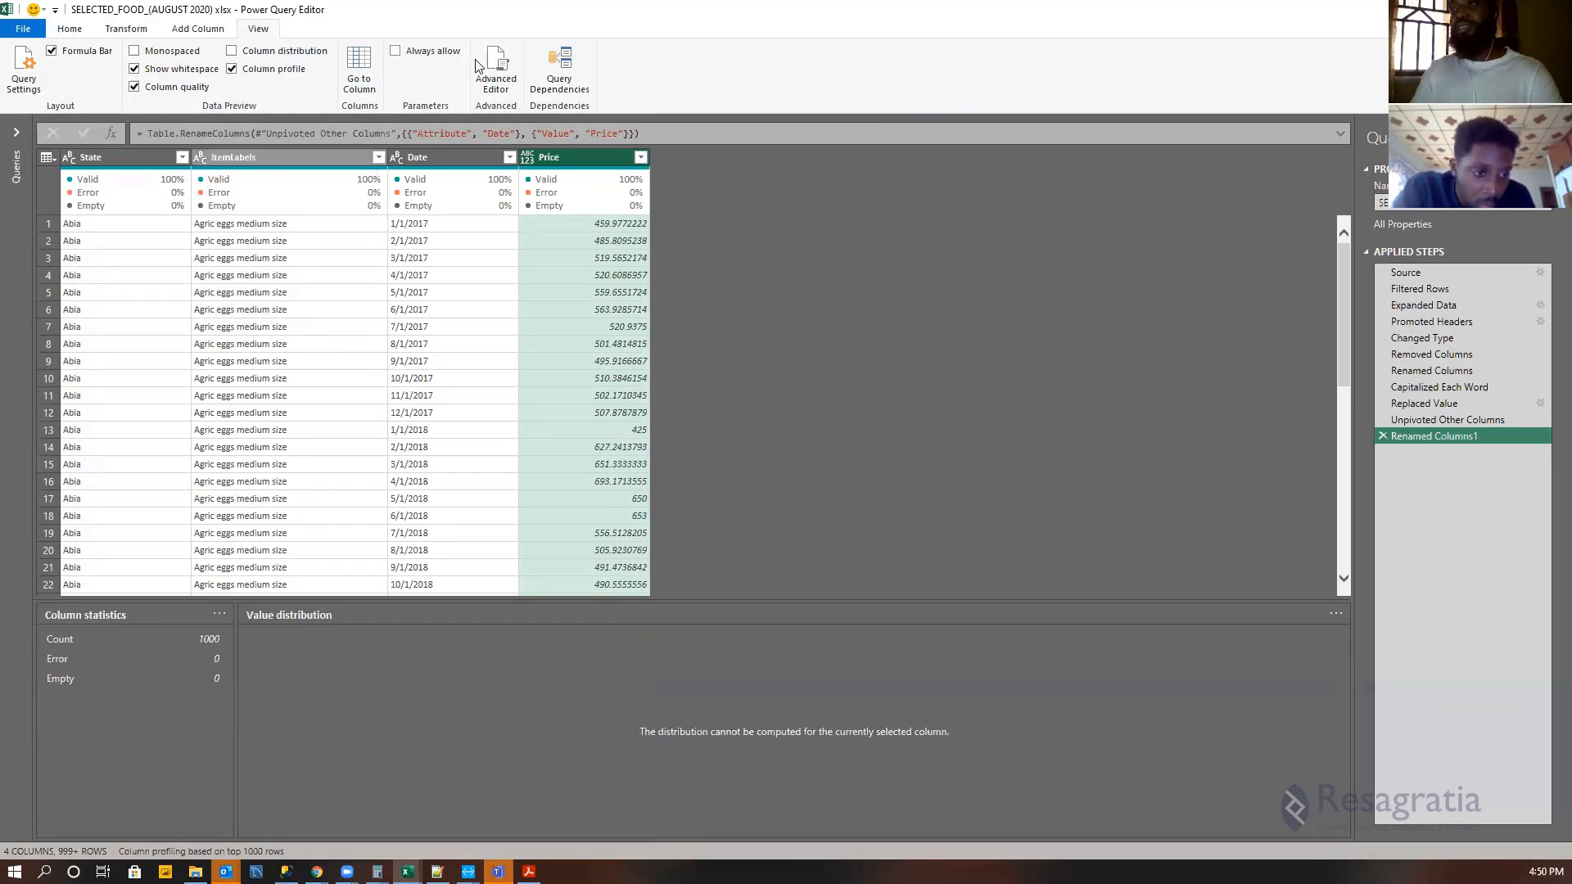
left_click(275, 52)
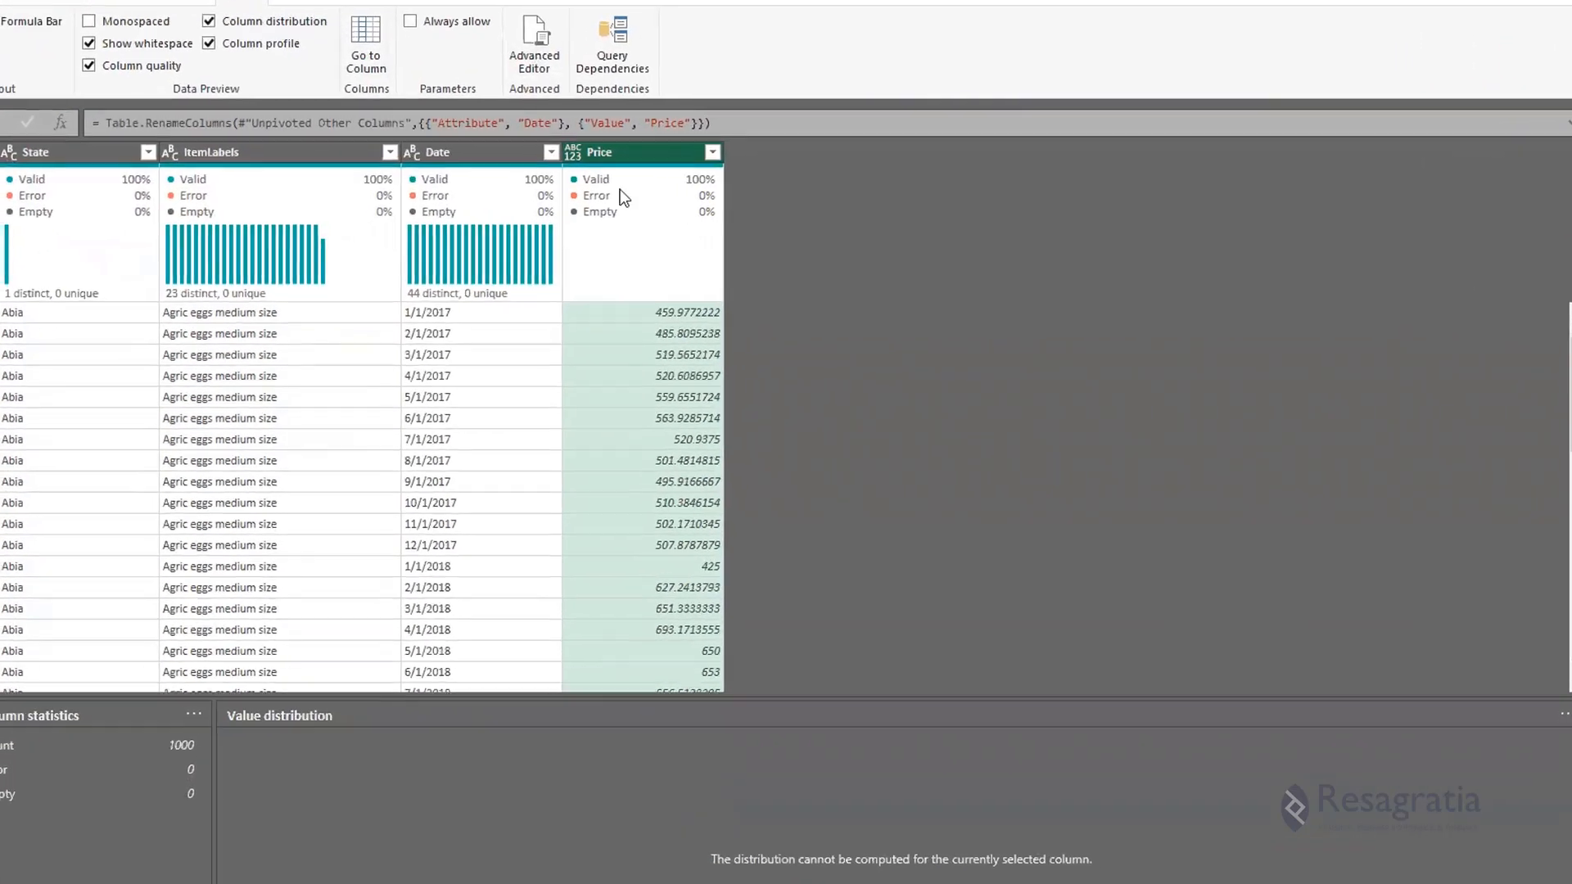
Set the Price column's data type to Decimal Number and review its column statistics.
left_click(573, 151)
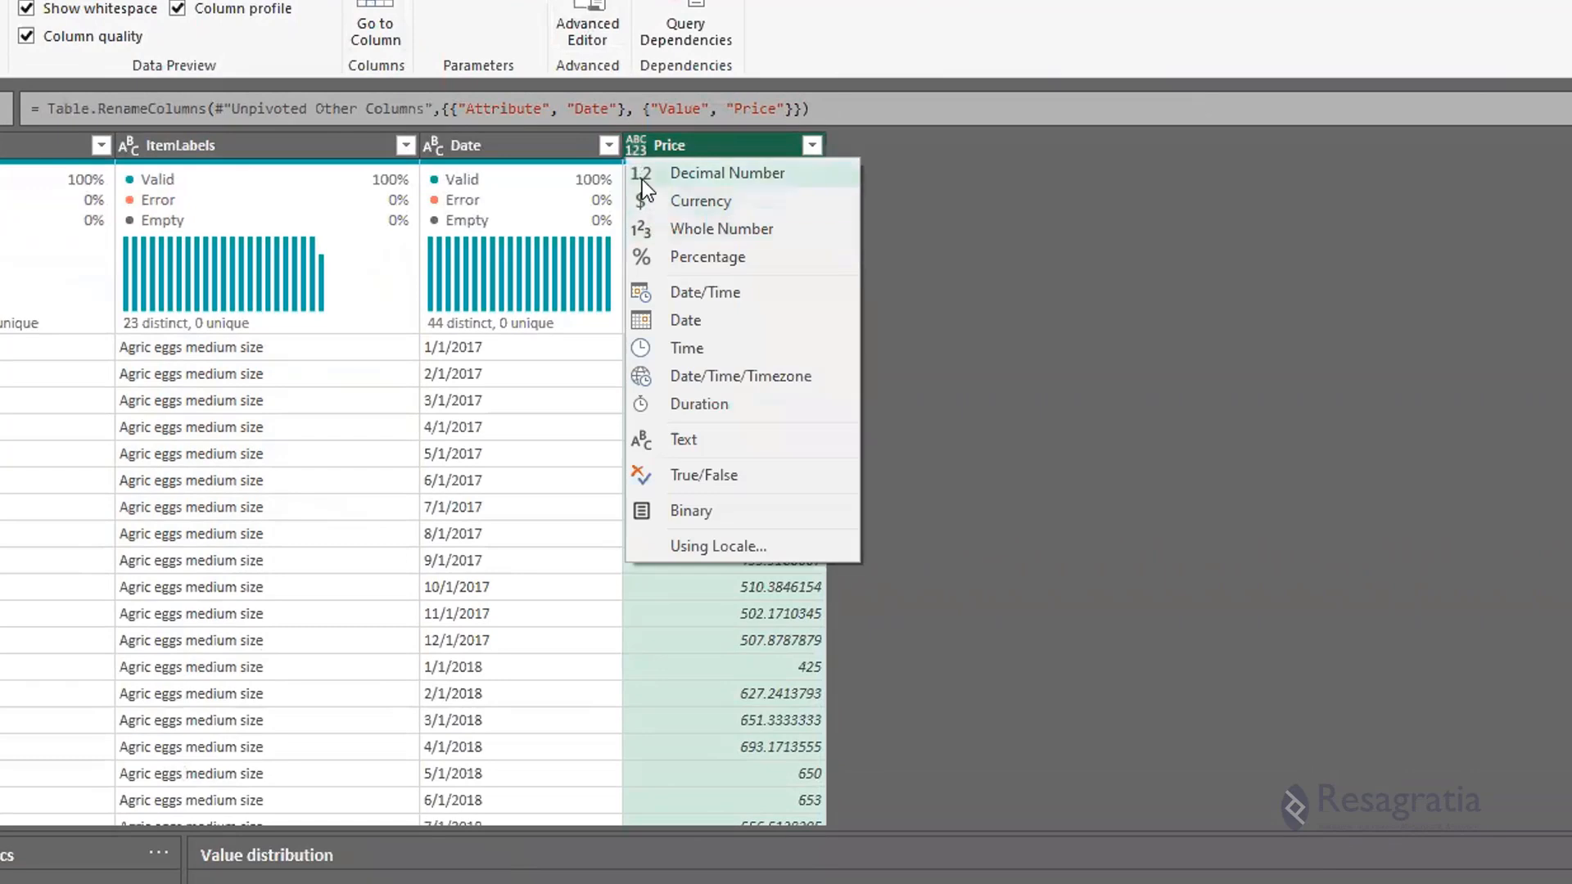
left_click(642, 179)
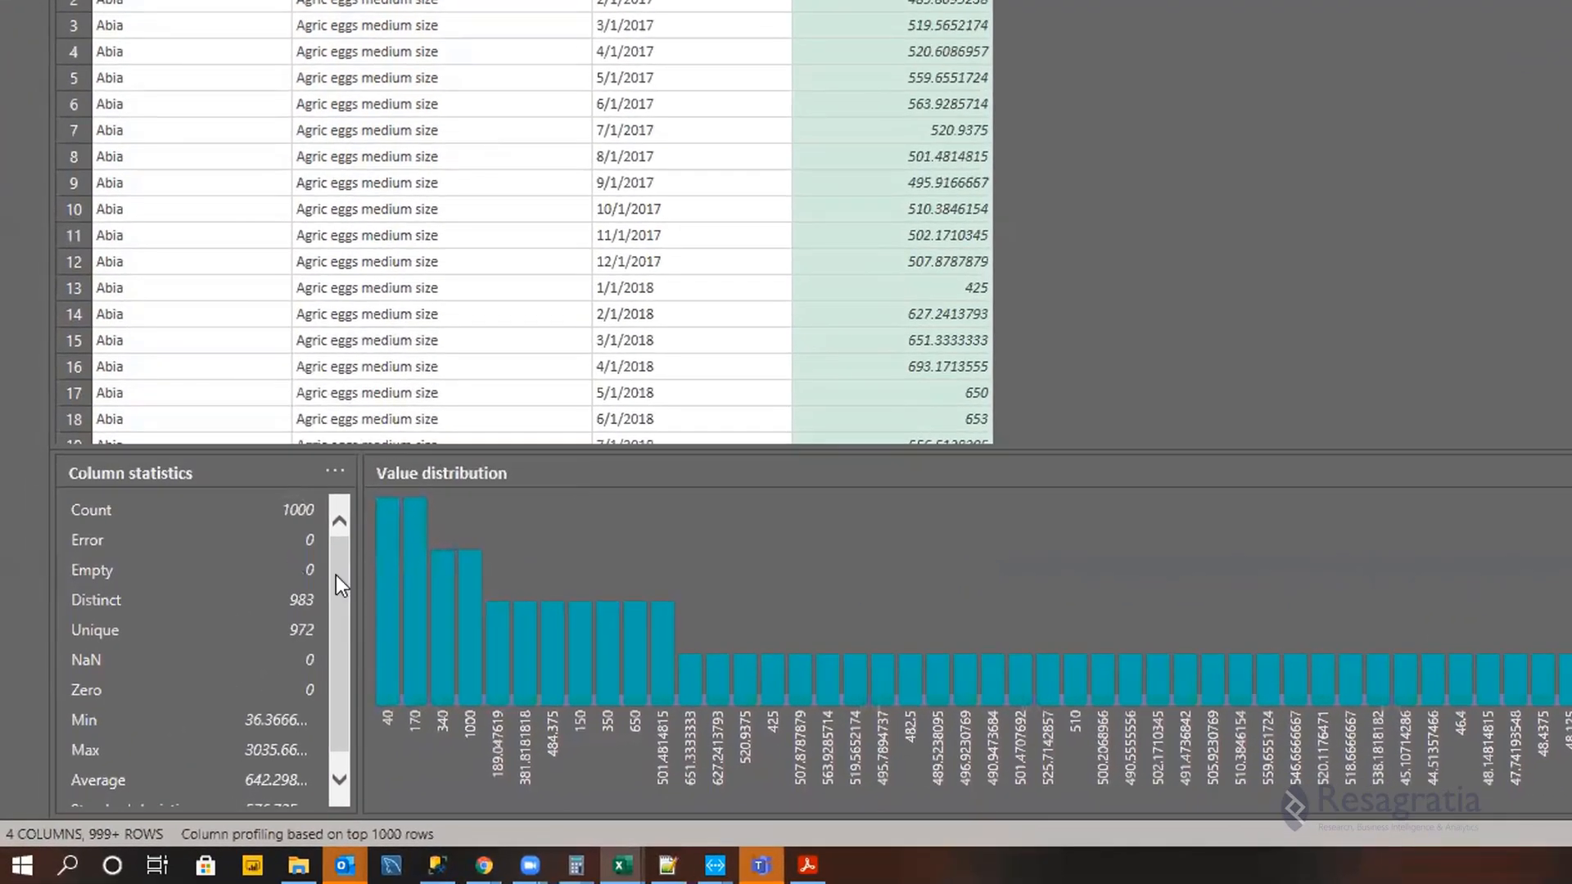
left_click_drag(340, 587, 365, 529)
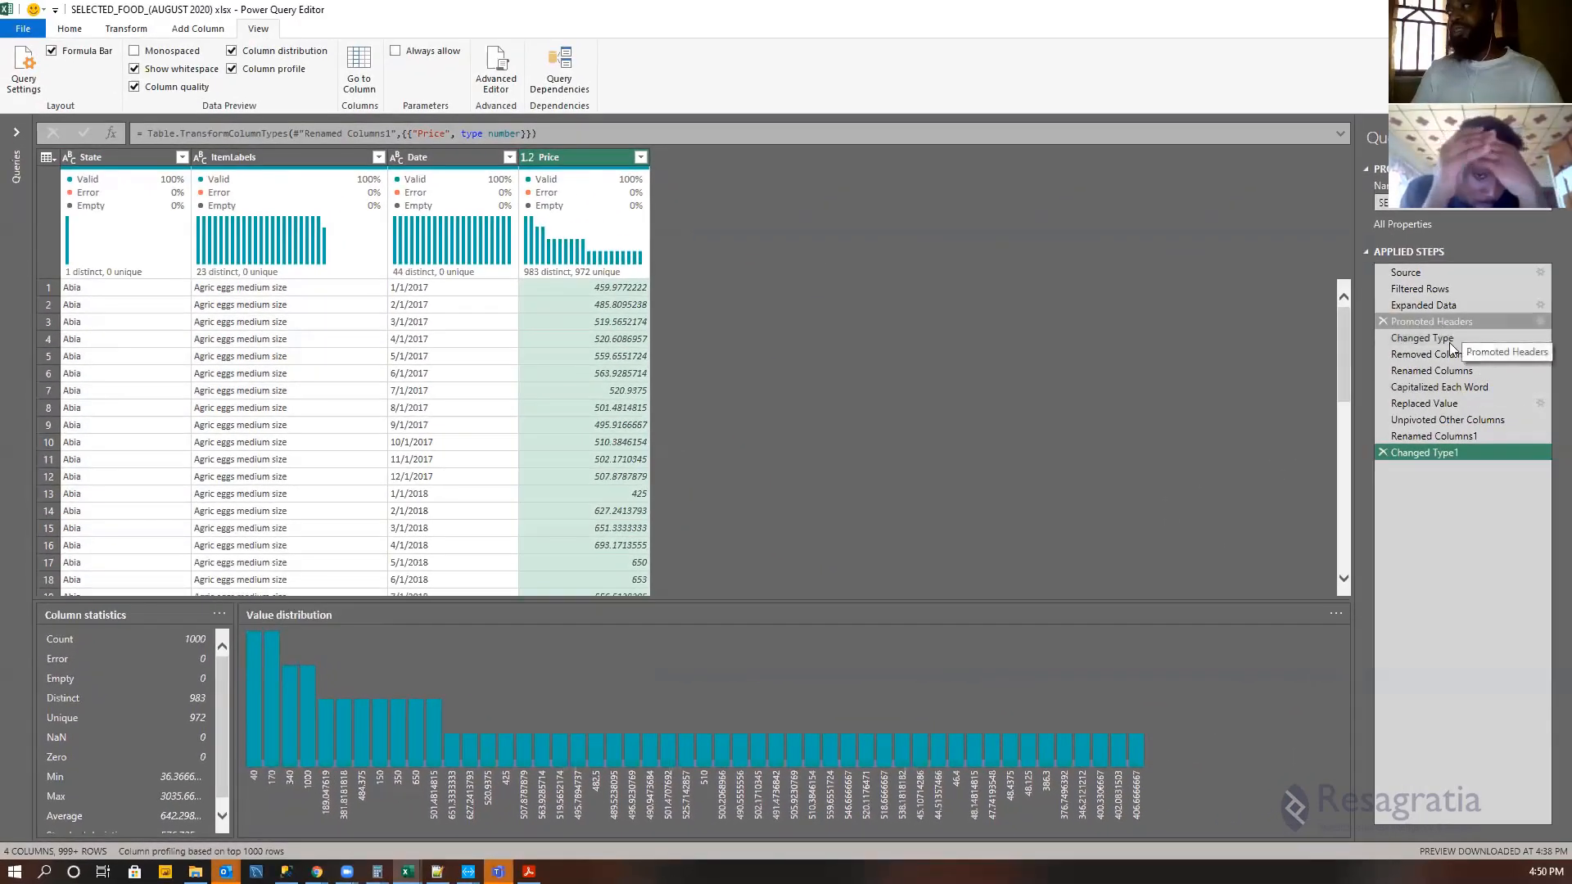
Review all columns at the Removed Columns step, return to the last applied step and inspect the State column's profile.
left_click(1442, 352)
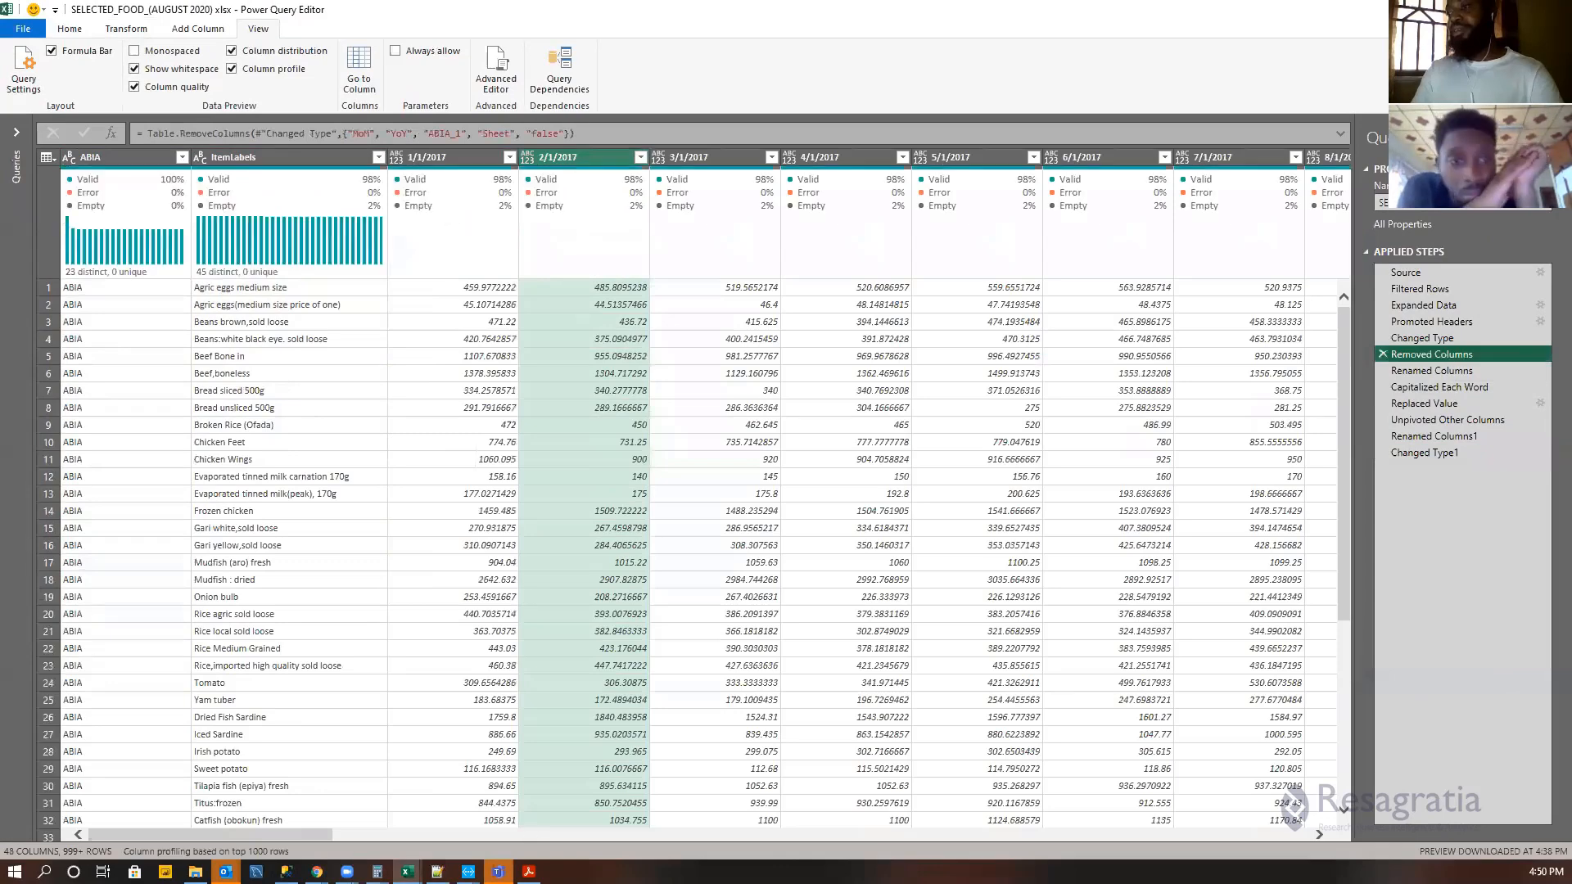
left_click_drag(319, 838, 1446, 834)
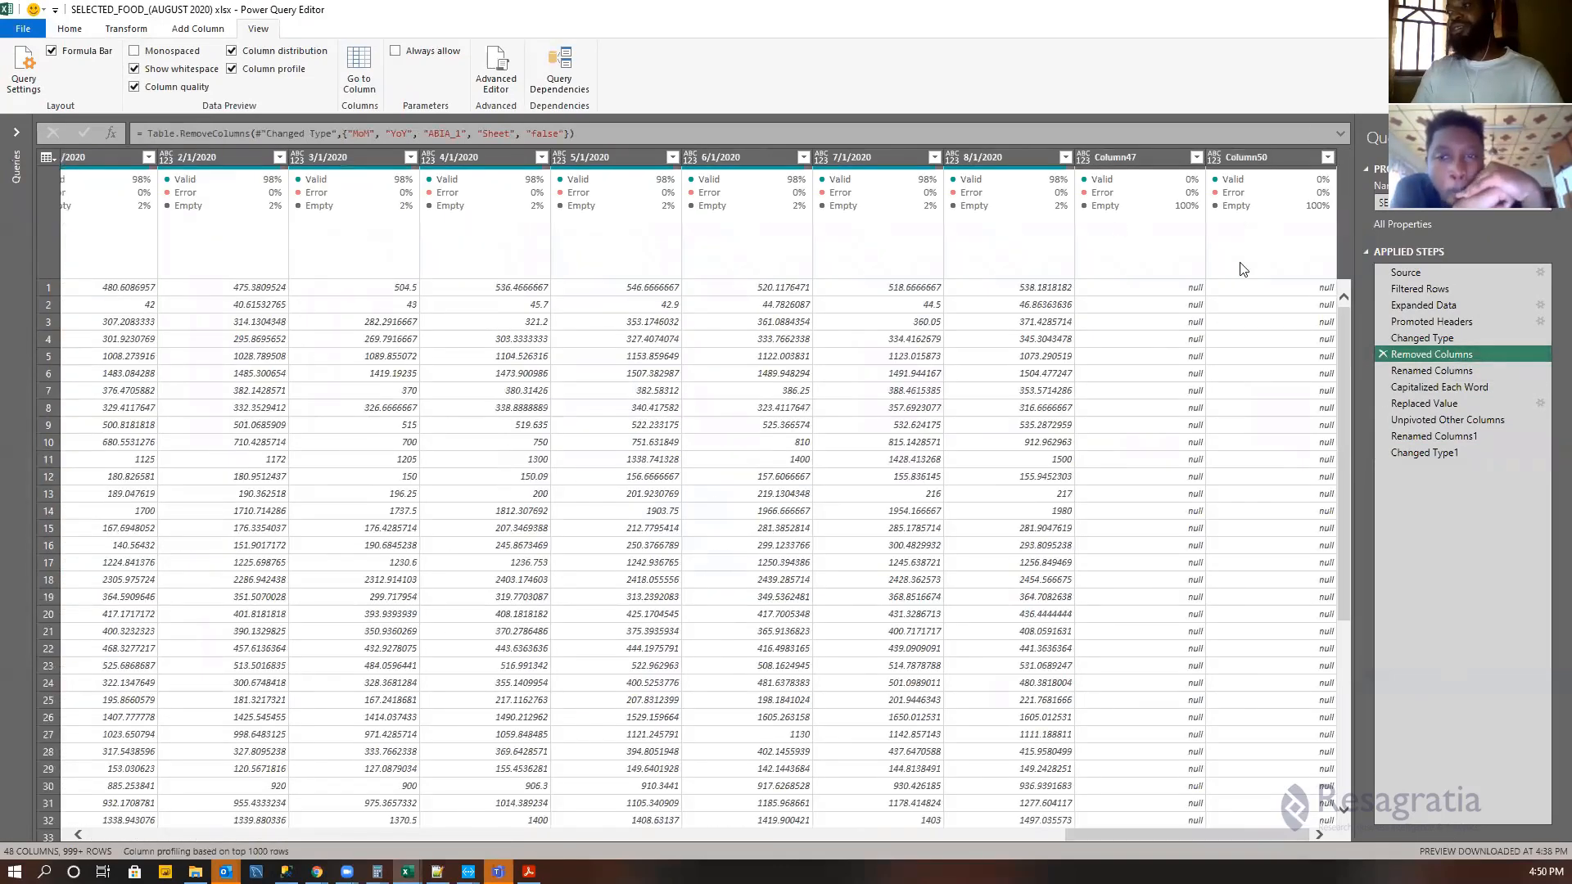
left_click_drag(1181, 831, 508, 834)
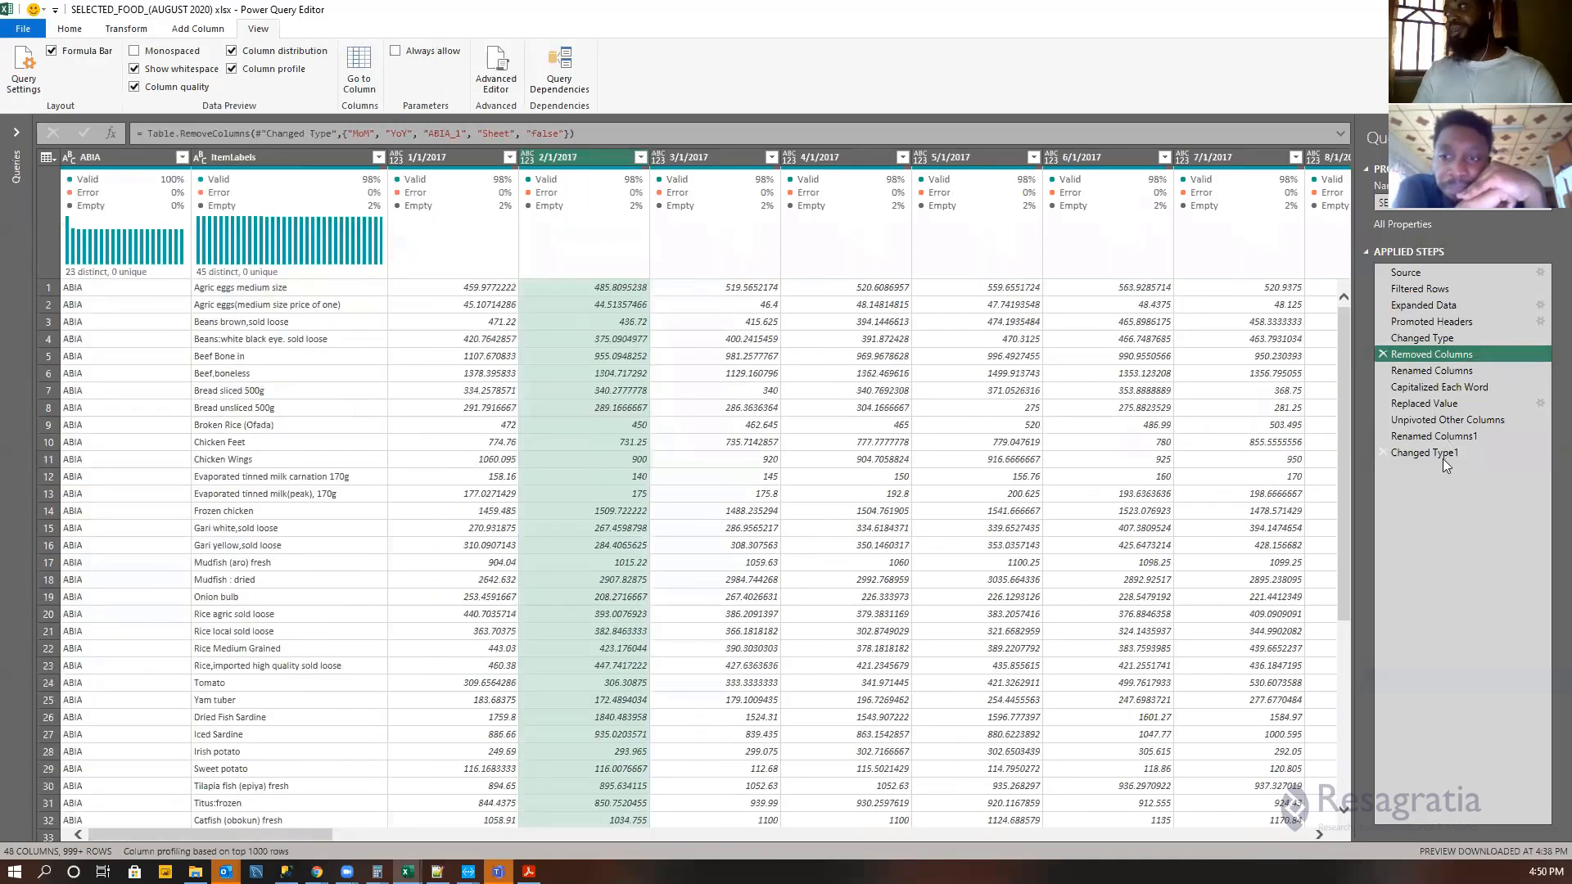
left_click(1443, 451)
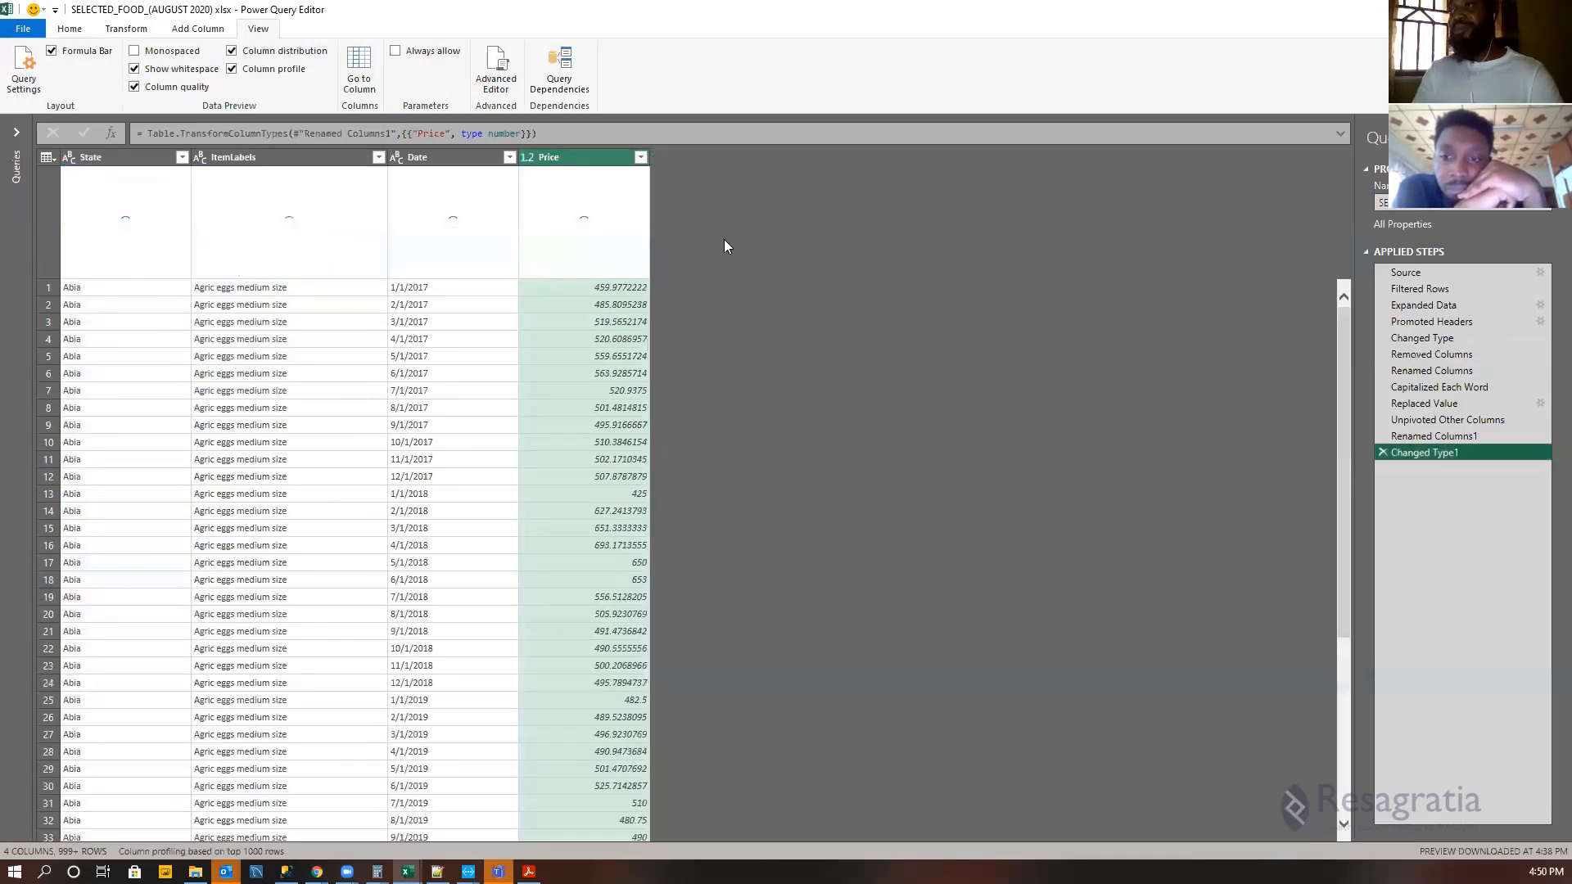
left_click(124, 155)
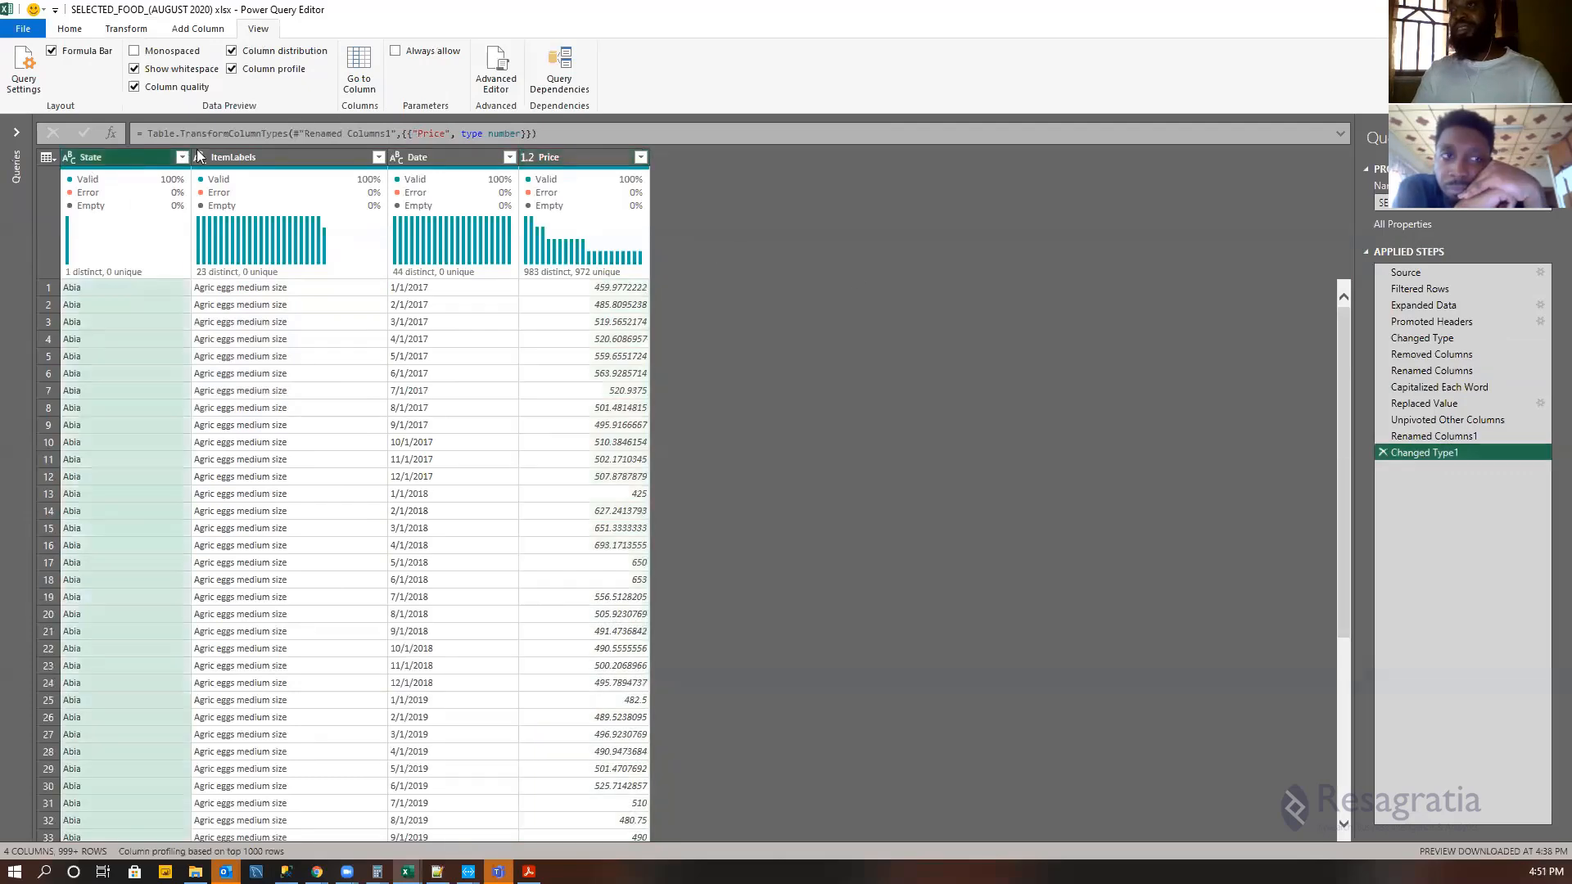
left_click(263, 153)
left_click(123, 157)
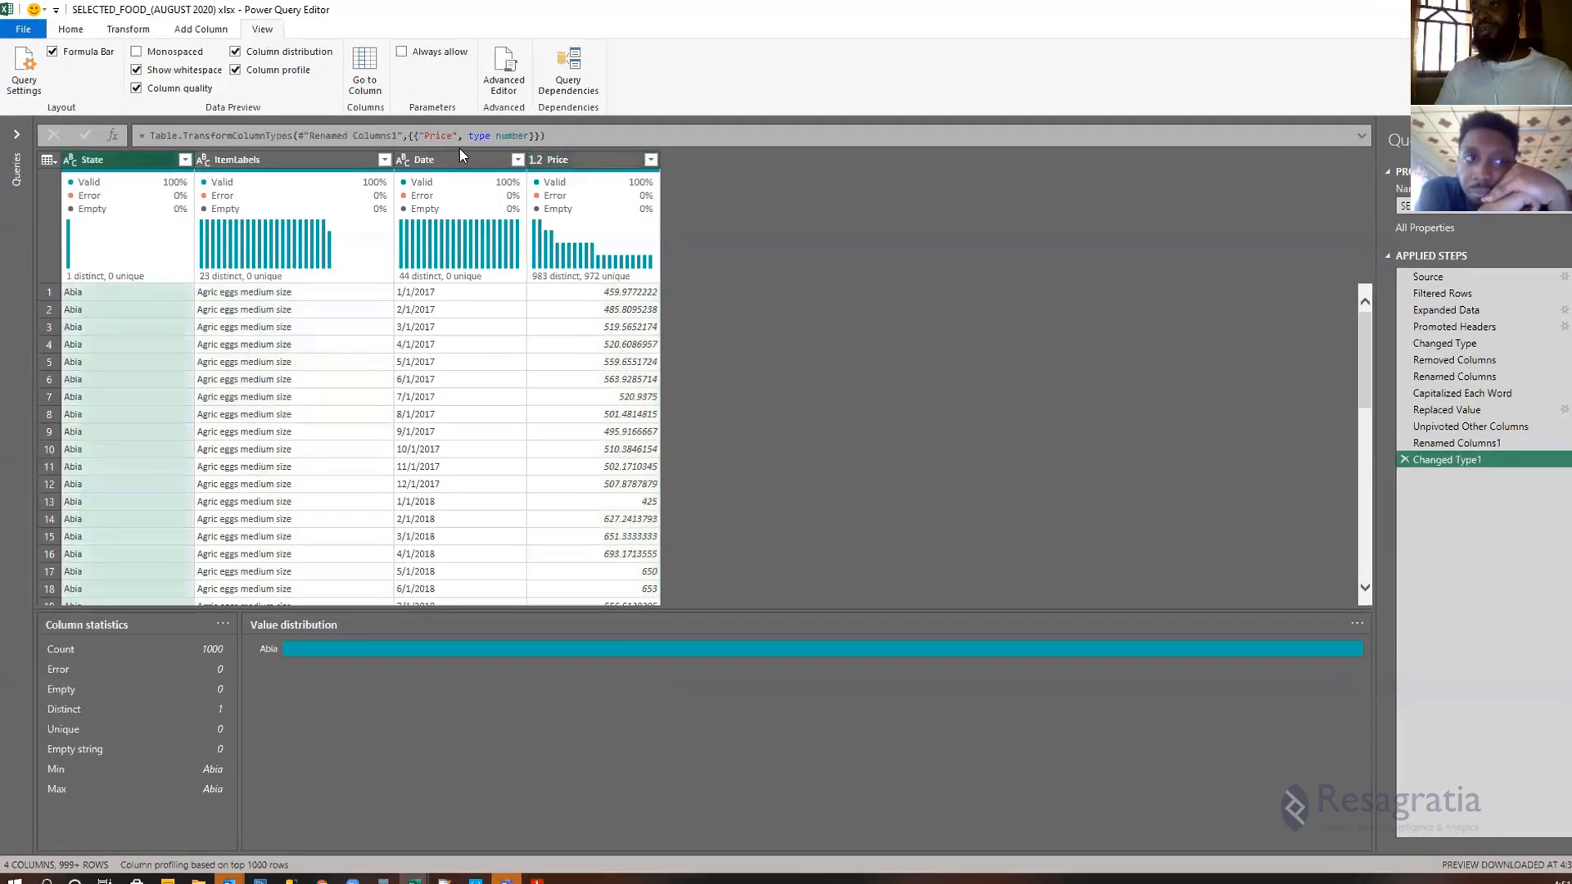
Move the Date column in front of State and hide the column distribution and profile previews.
left_click(459, 155)
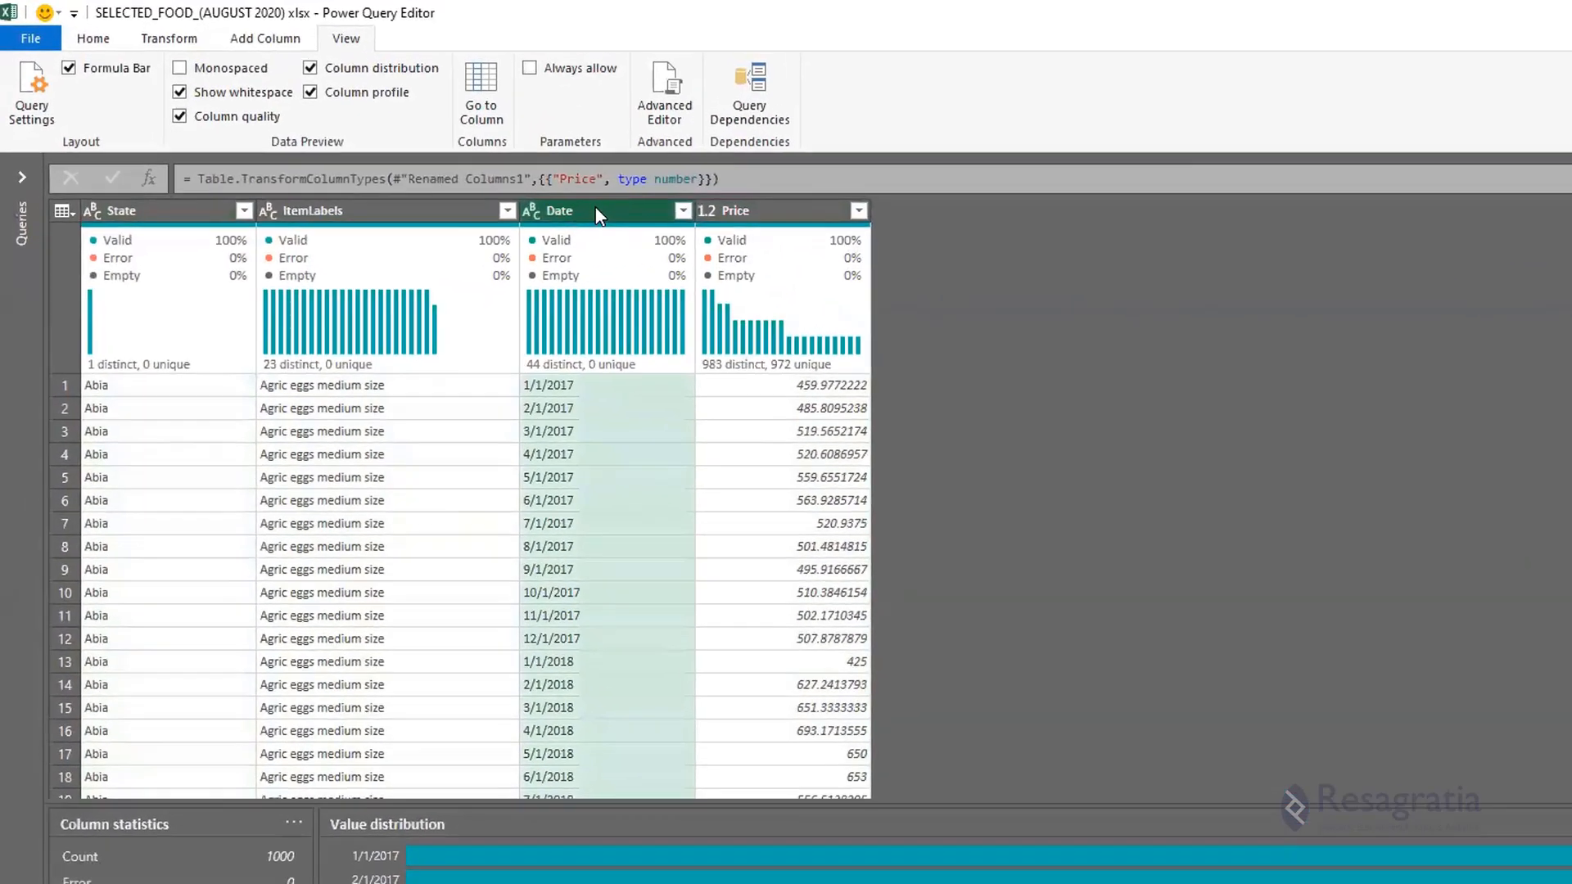
left_click_drag(602, 210, 96, 226)
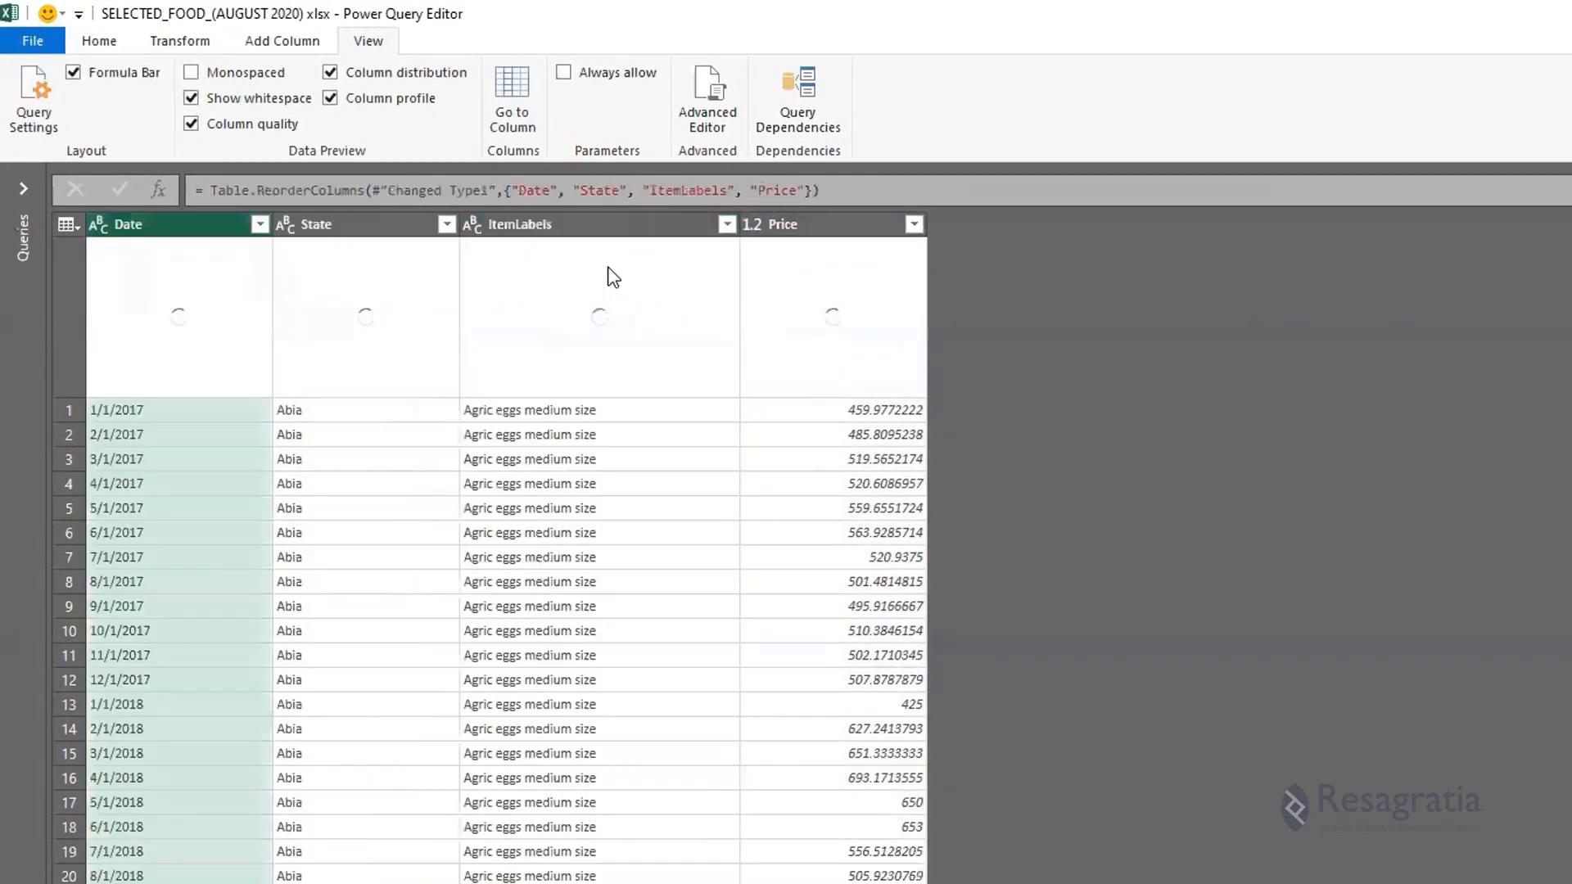
left_click(407, 74)
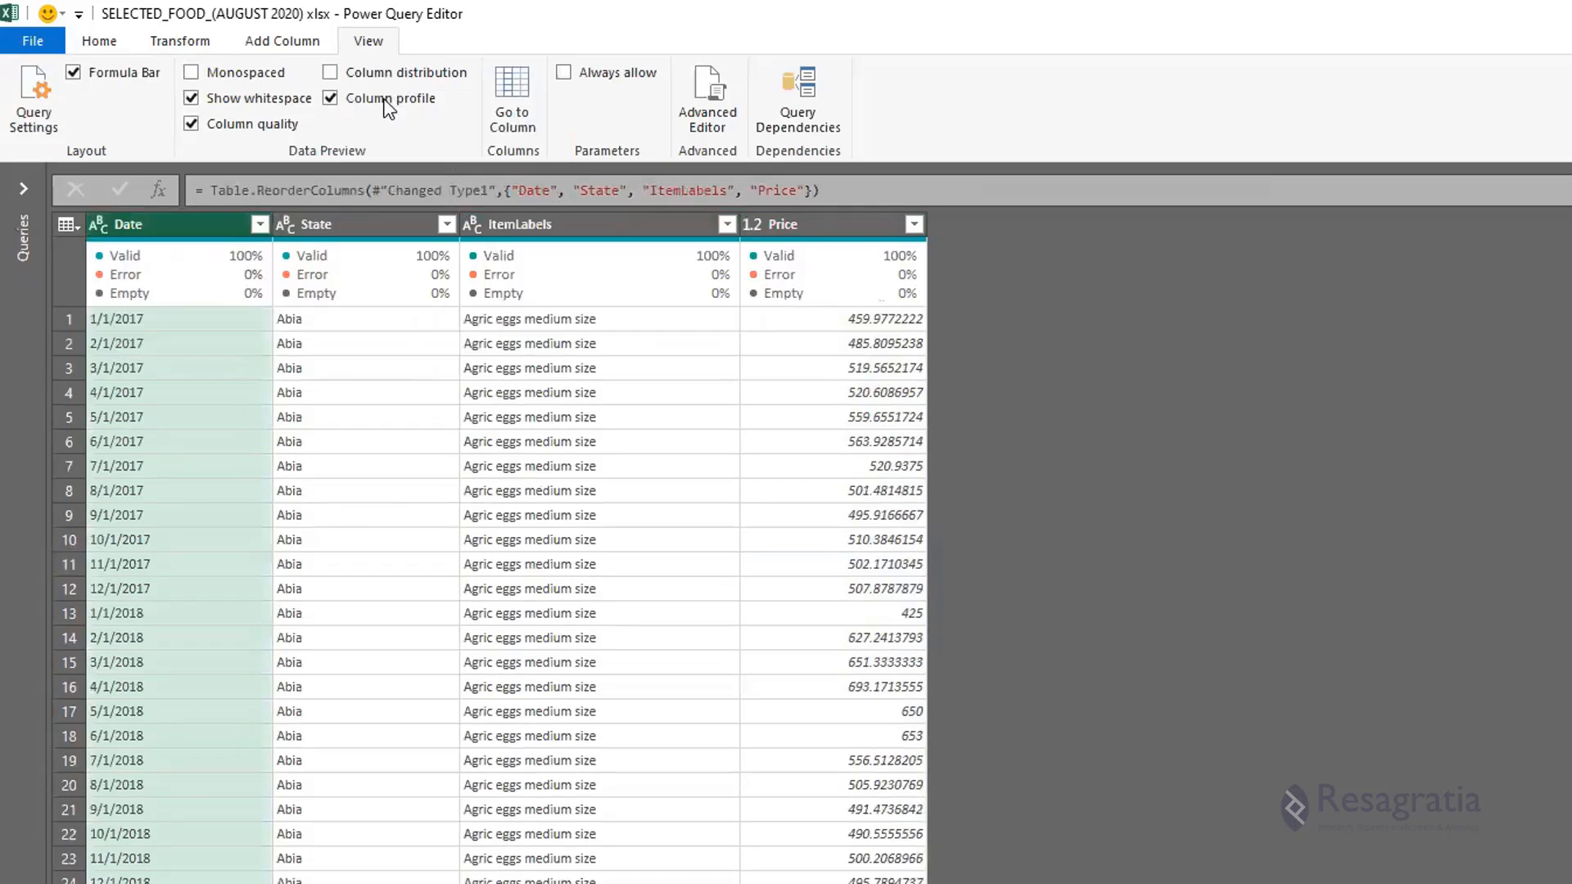
Set the Date column's data type to Date and check the State, ItemLabels and Price columns.
left_click(99, 224)
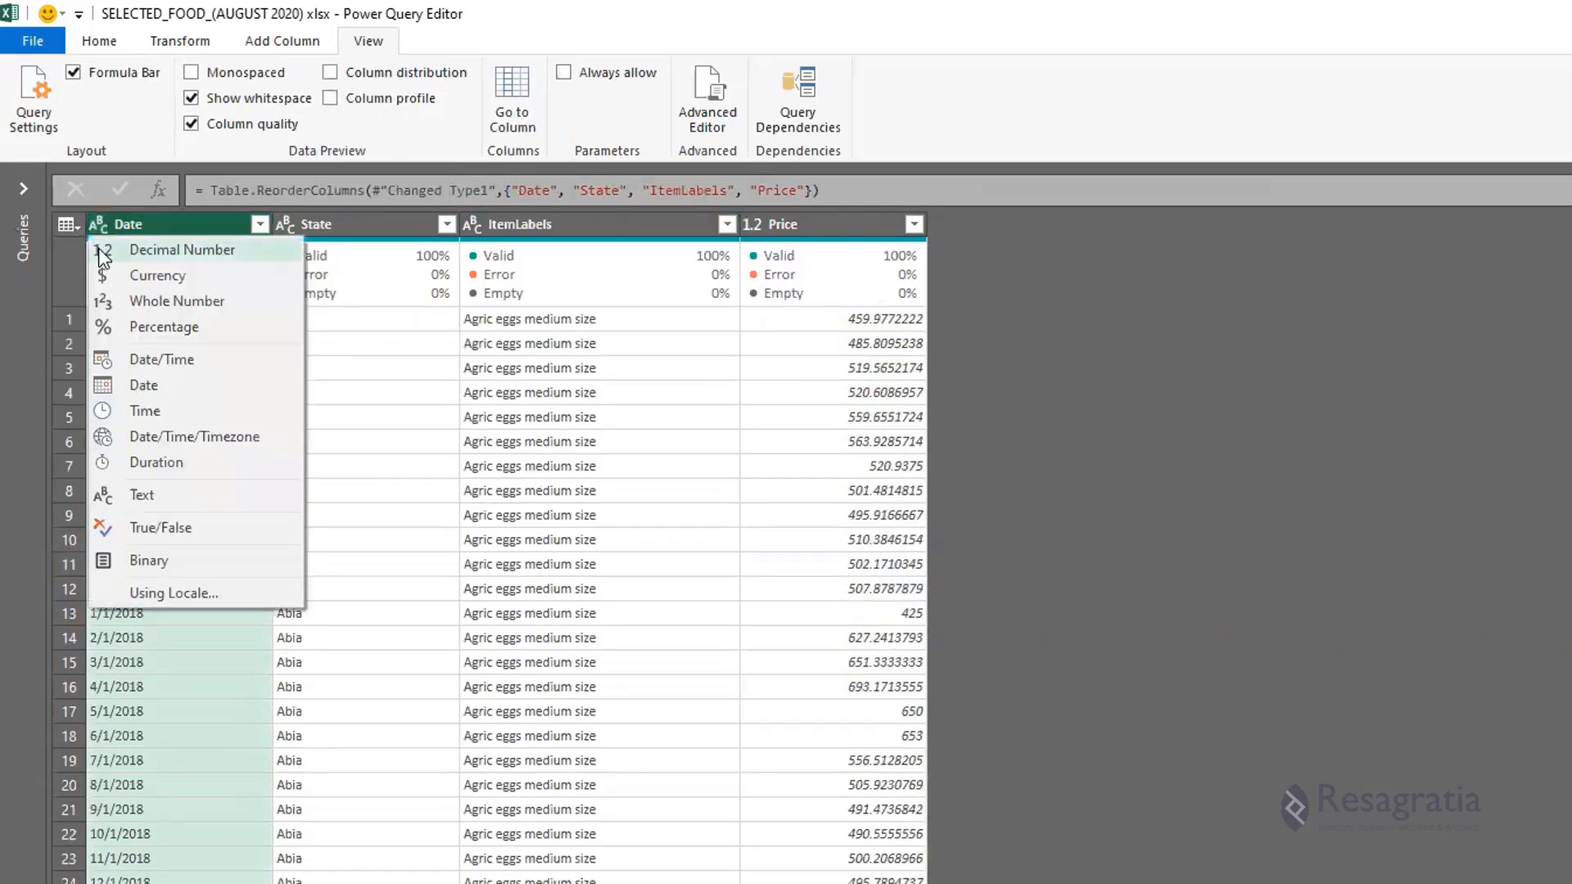
left_click(123, 385)
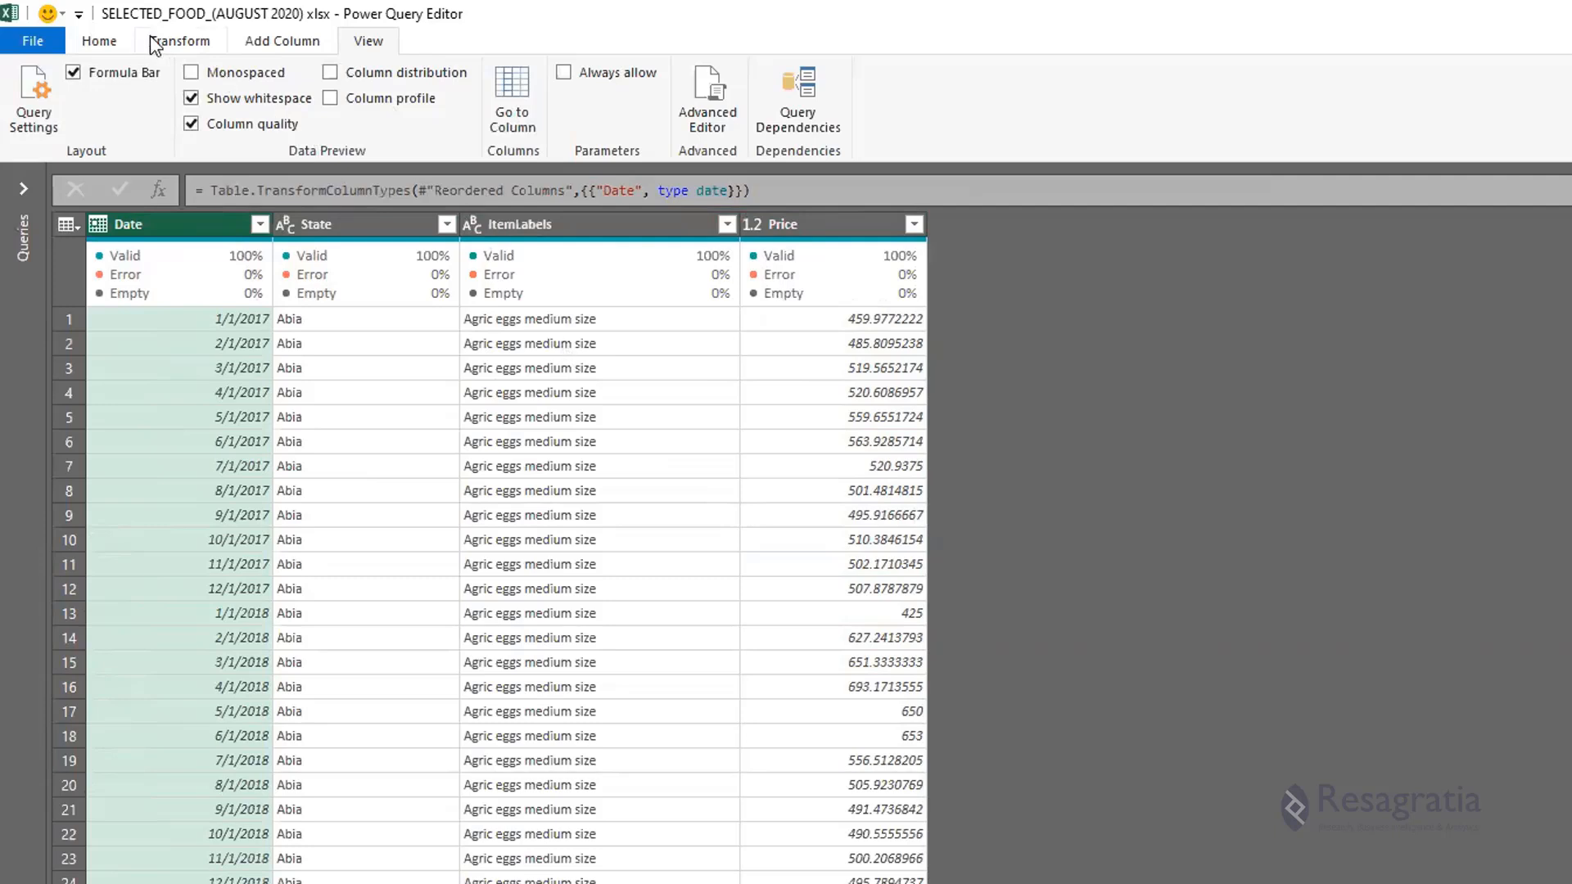
left_click(99, 41)
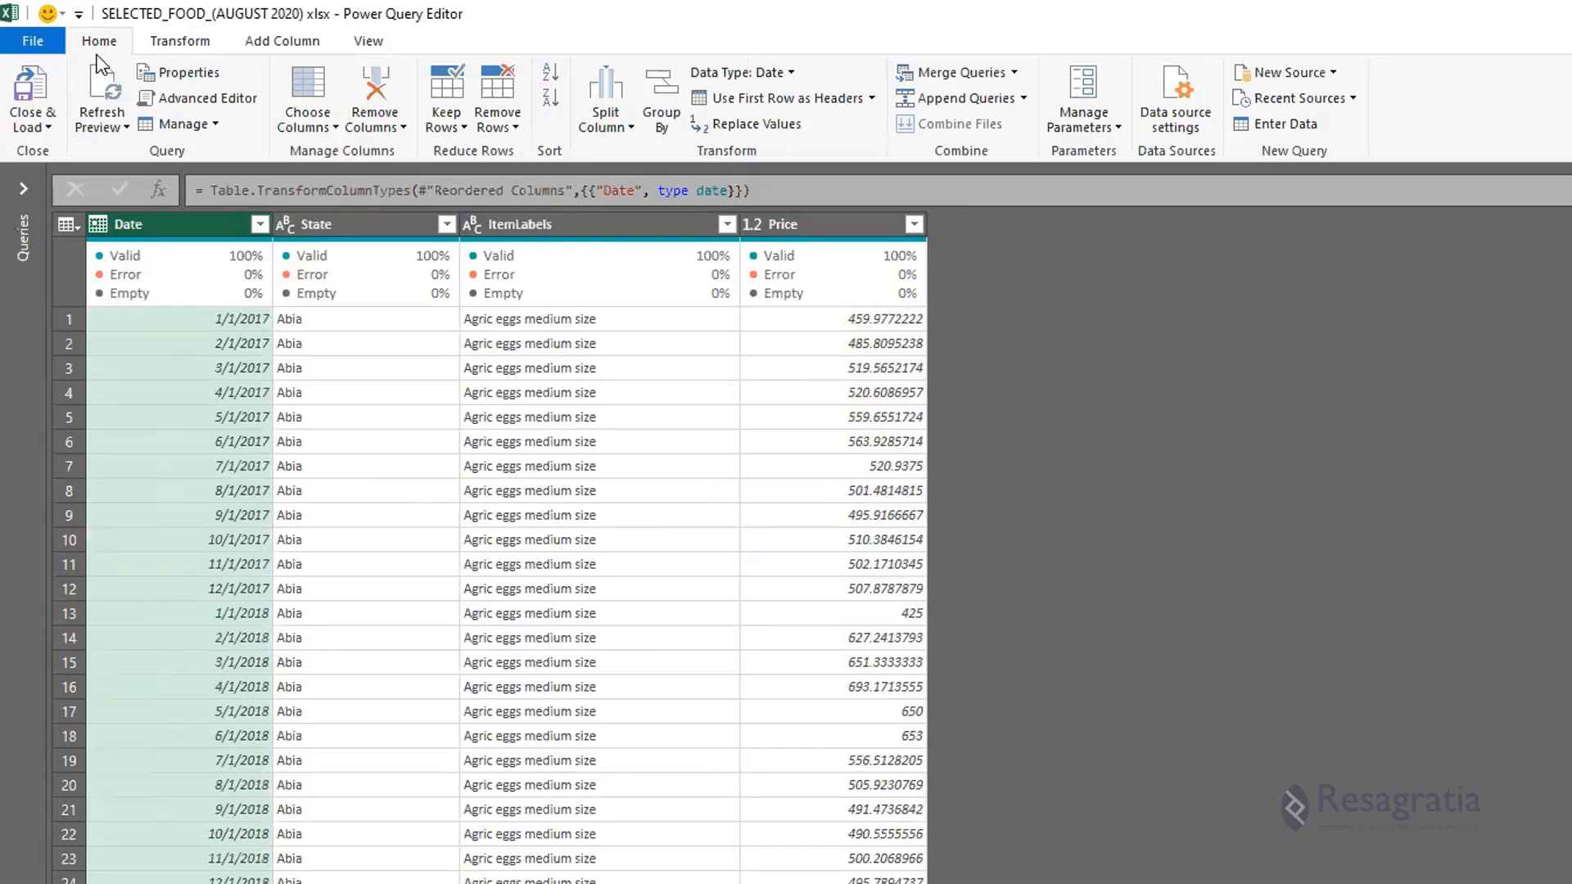
left_click(351, 223)
left_click(593, 232)
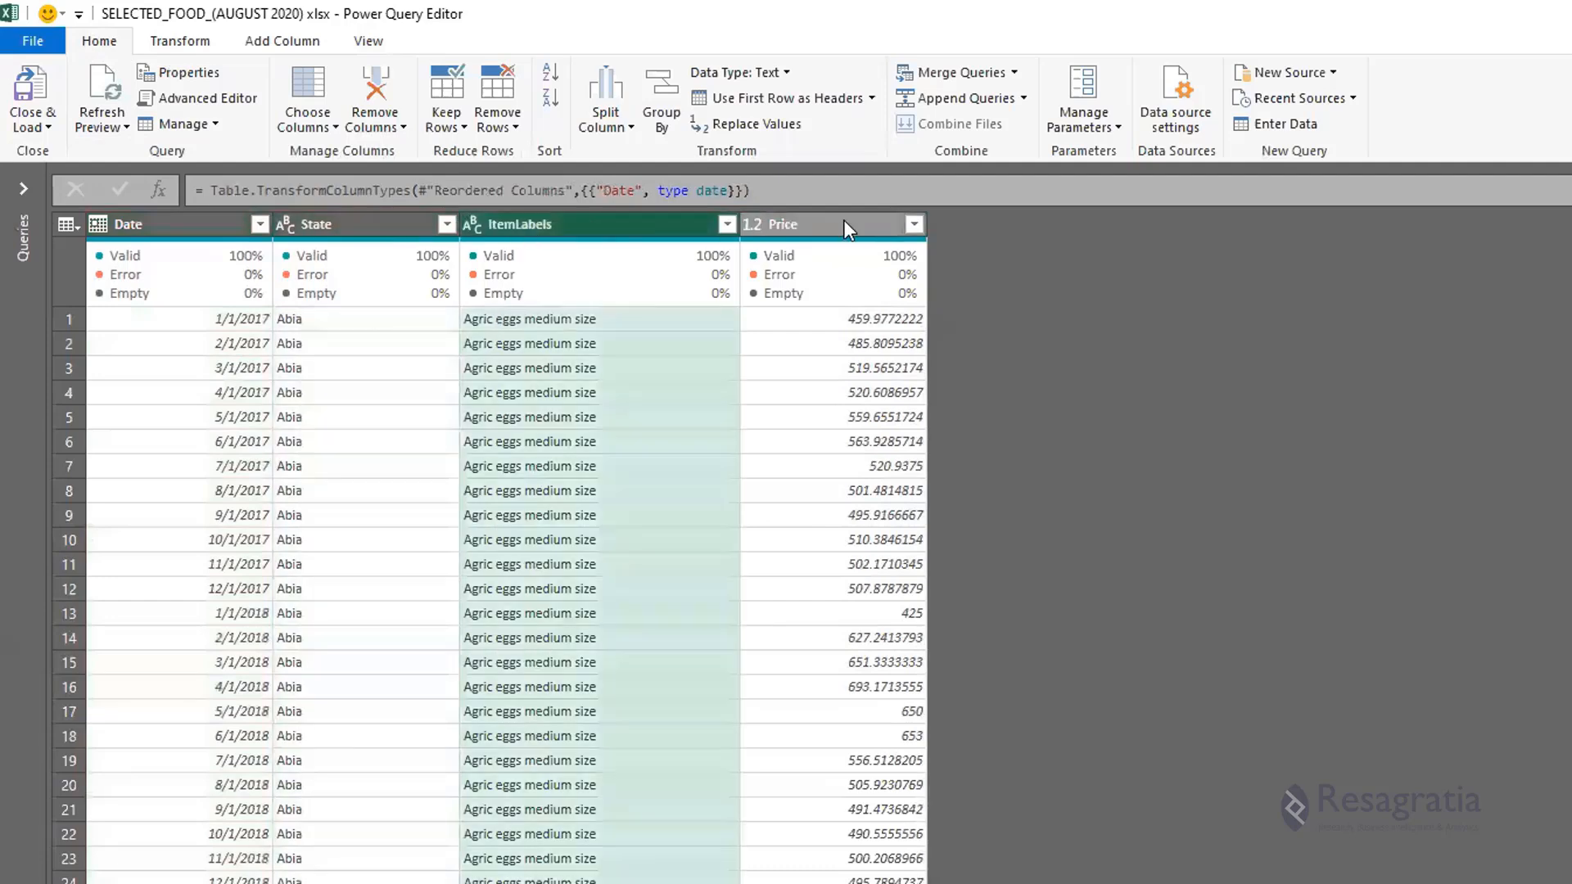
left_click(844, 219)
left_click(598, 228)
left_click(167, 236)
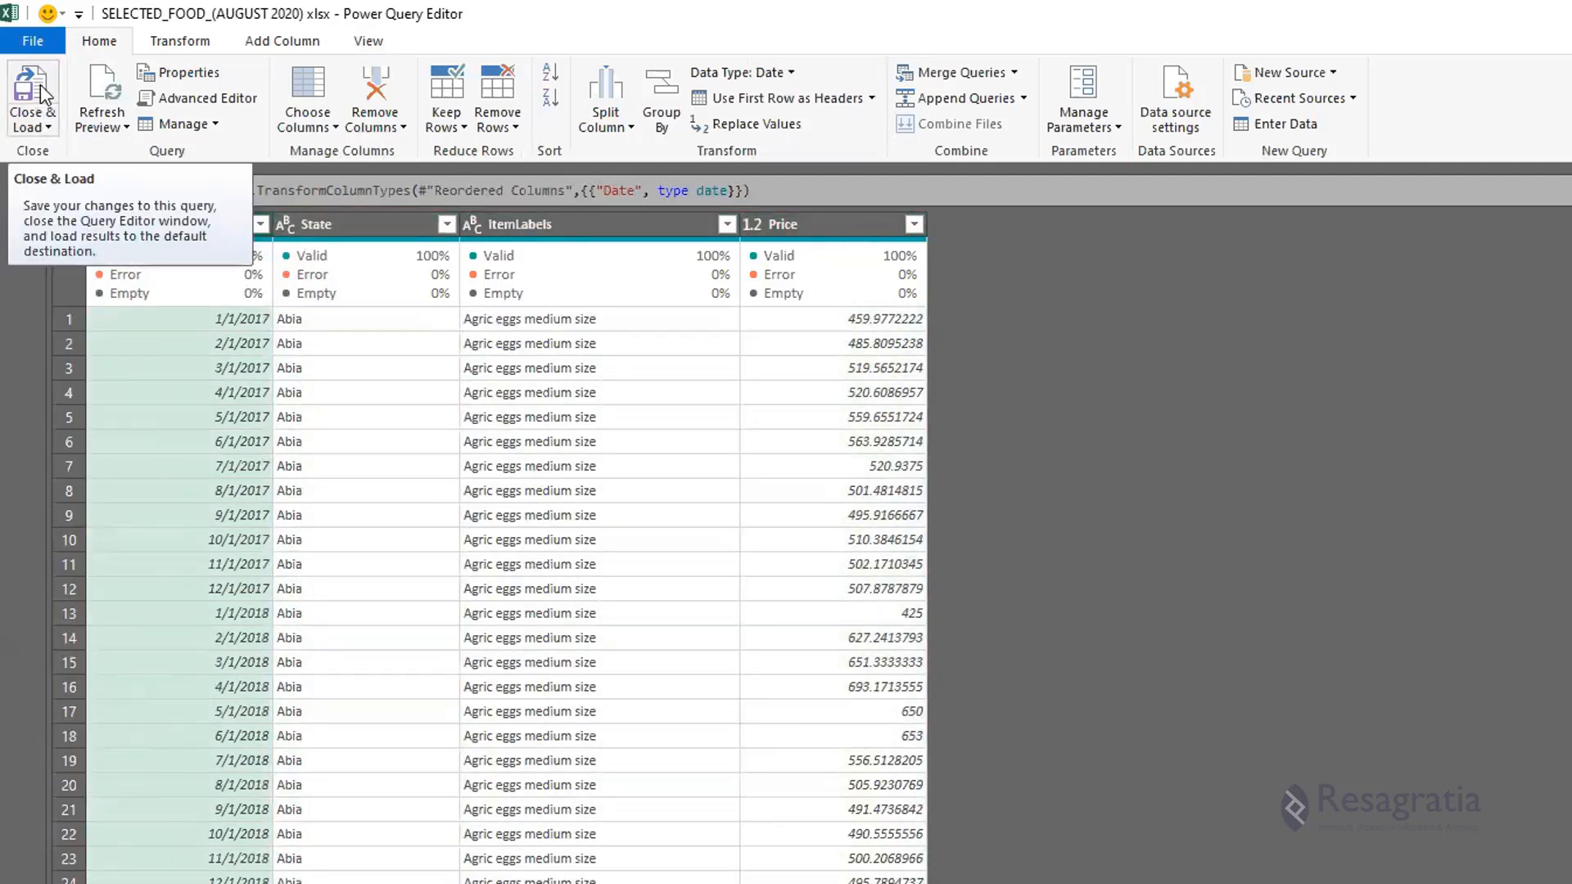
Close the query editor and load the query as a table into a new worksheet.
left_click(41, 125)
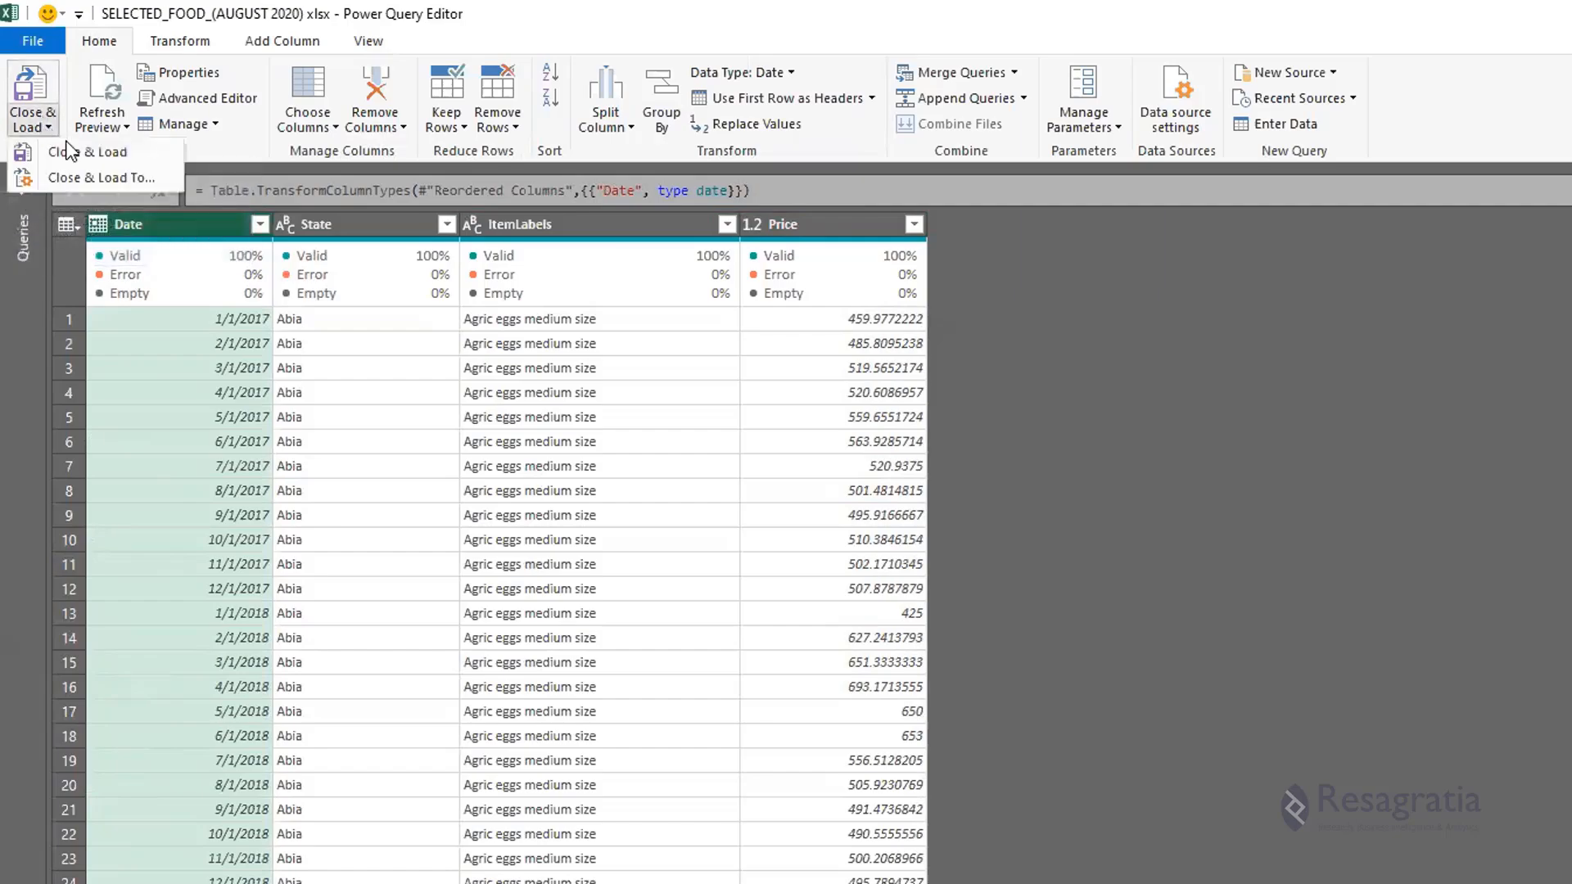
left_click(92, 178)
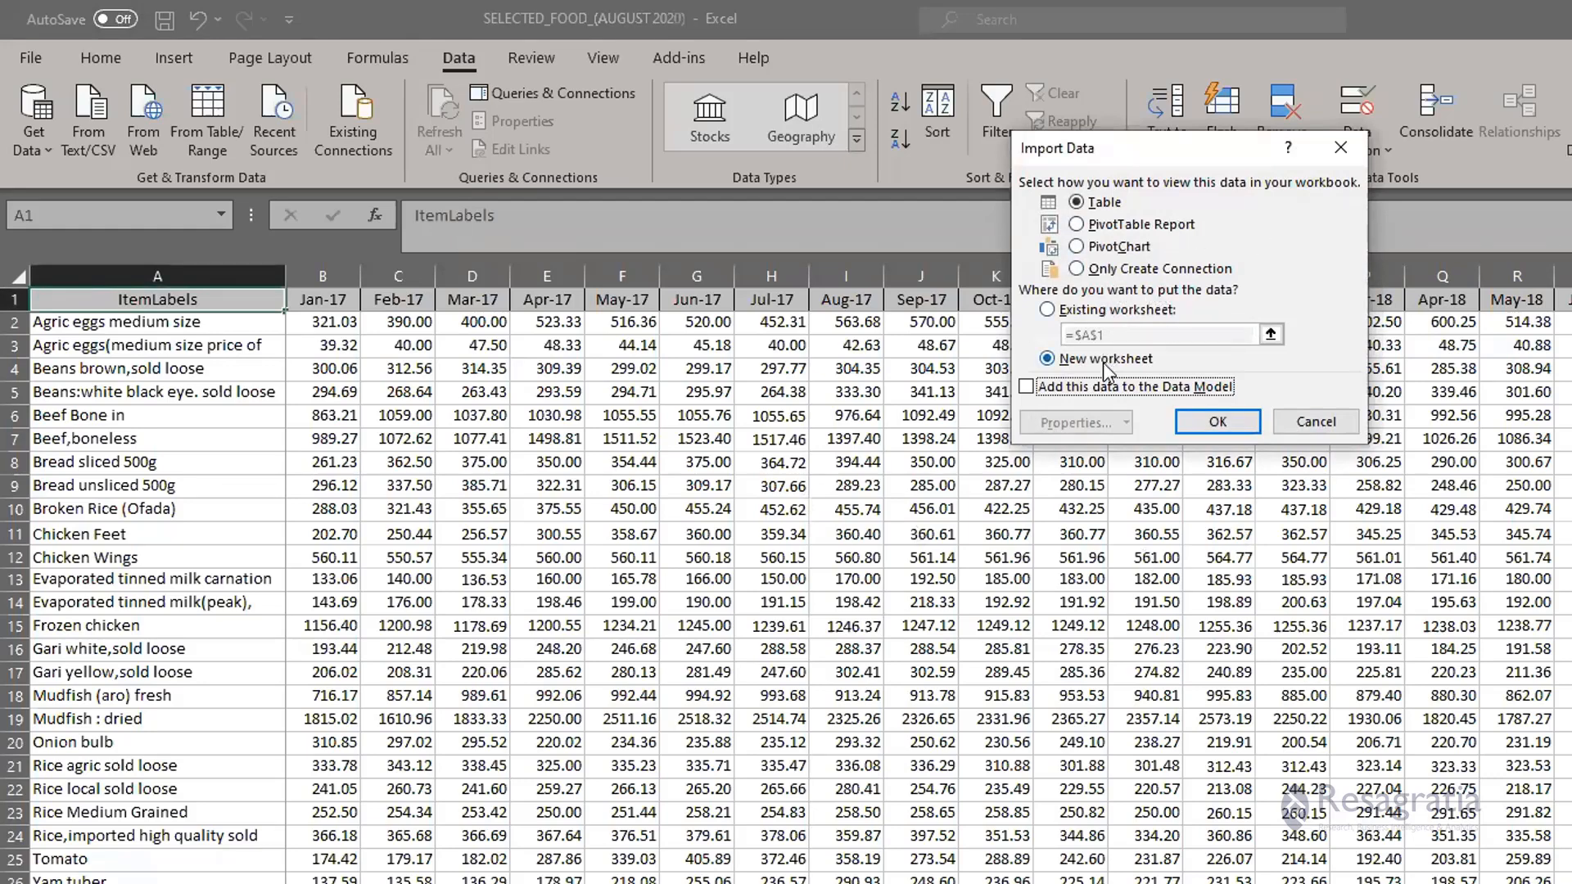
left_click(1217, 423)
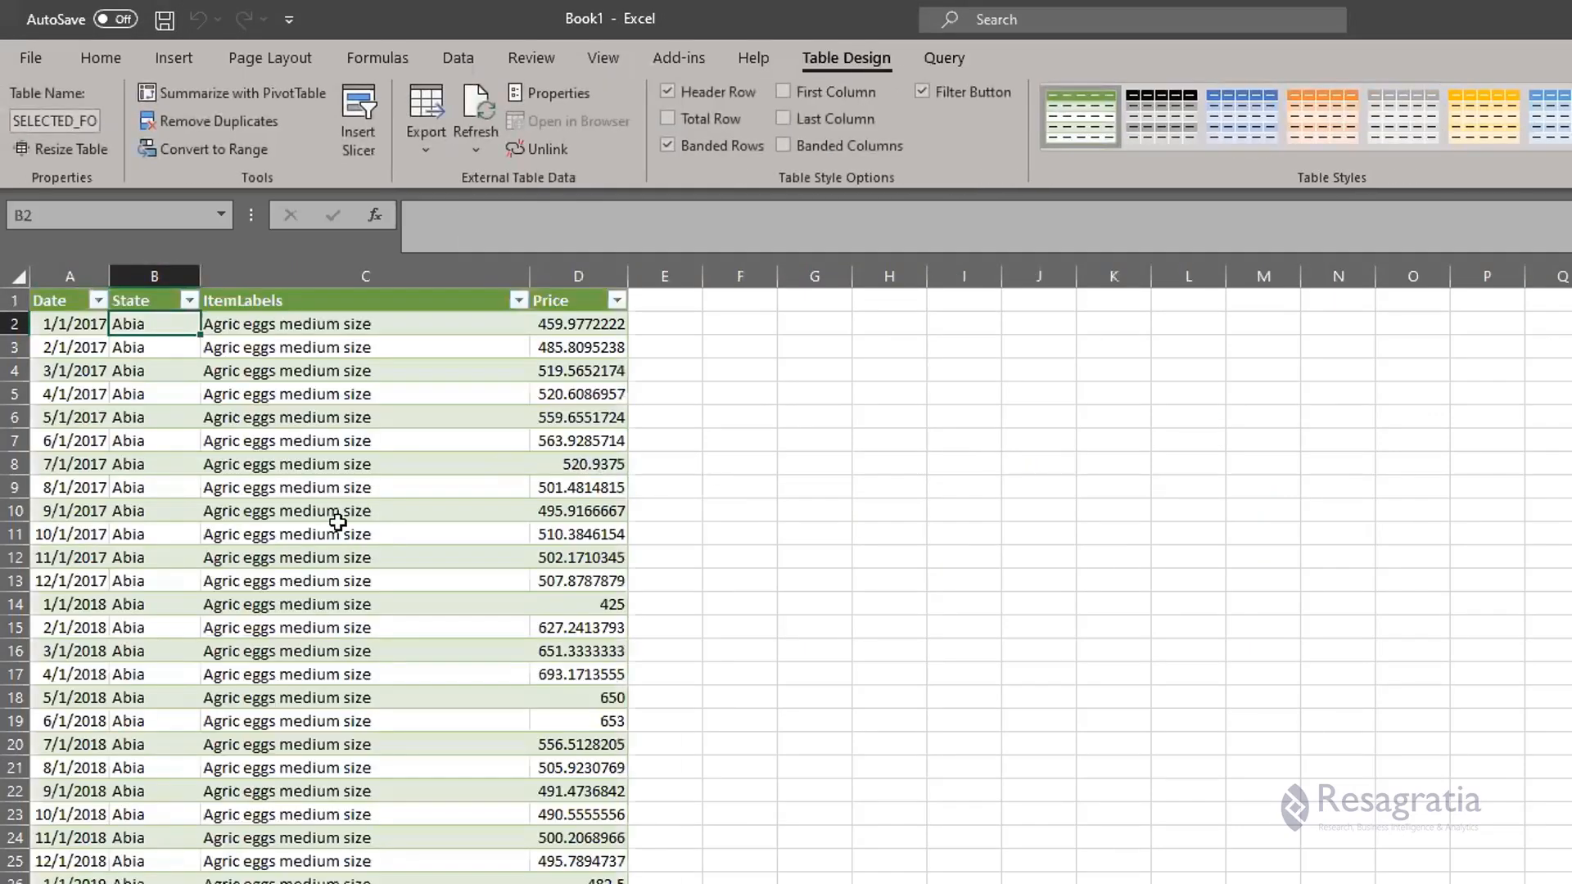
Examine the loaded table's rows far down the worksheet and return to its first row.
scroll(337, 522, "down", 20)
scroll(337, 521, "down", 20)
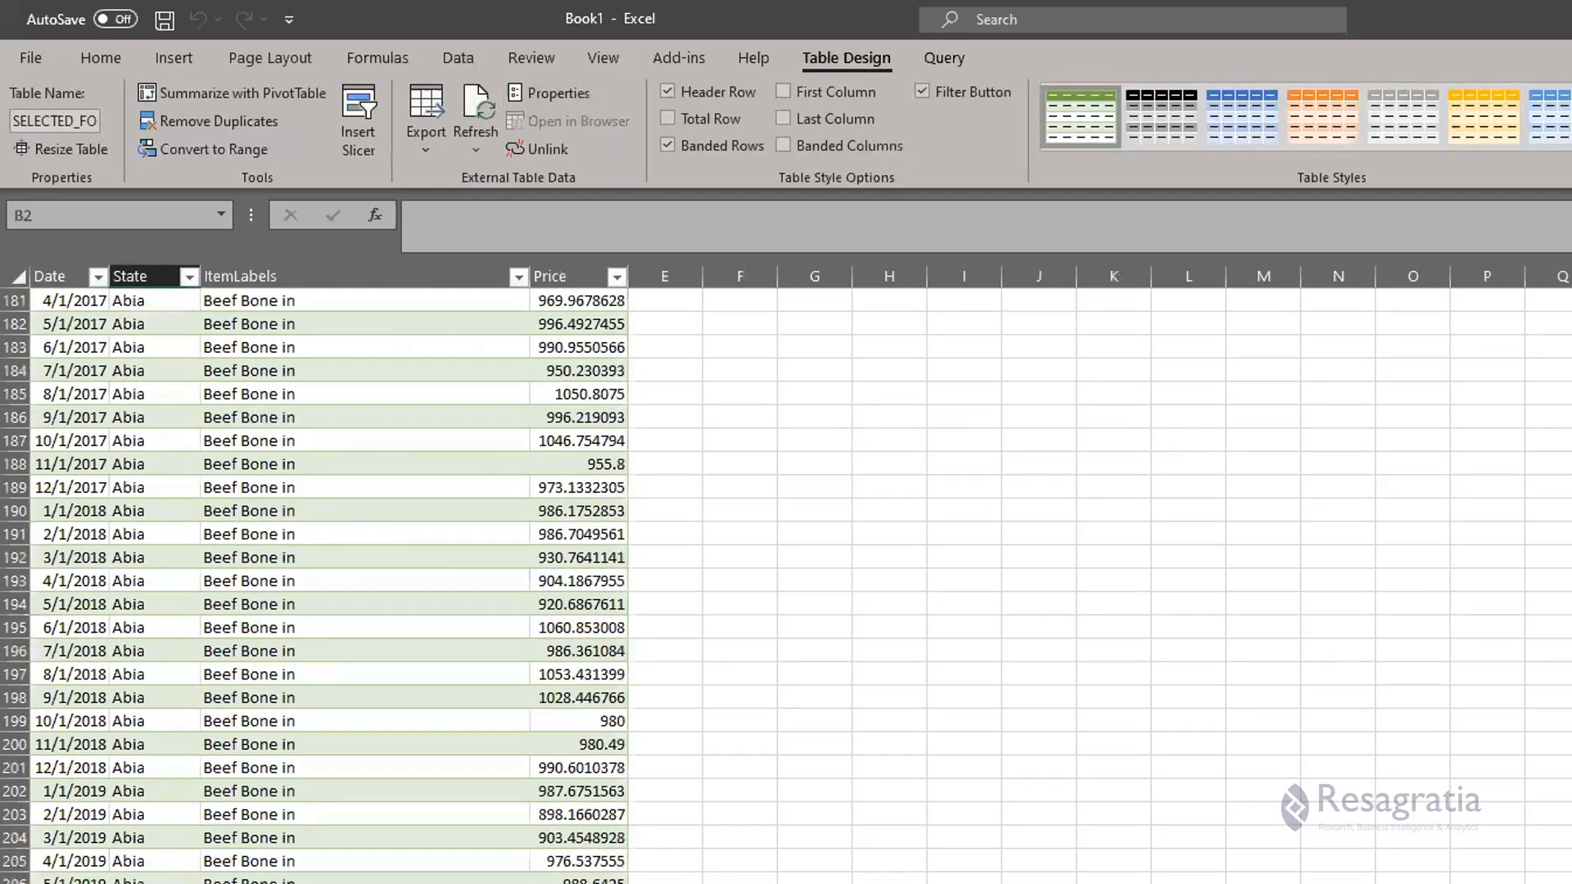
left_click_drag(1571, 303, 1571, 883)
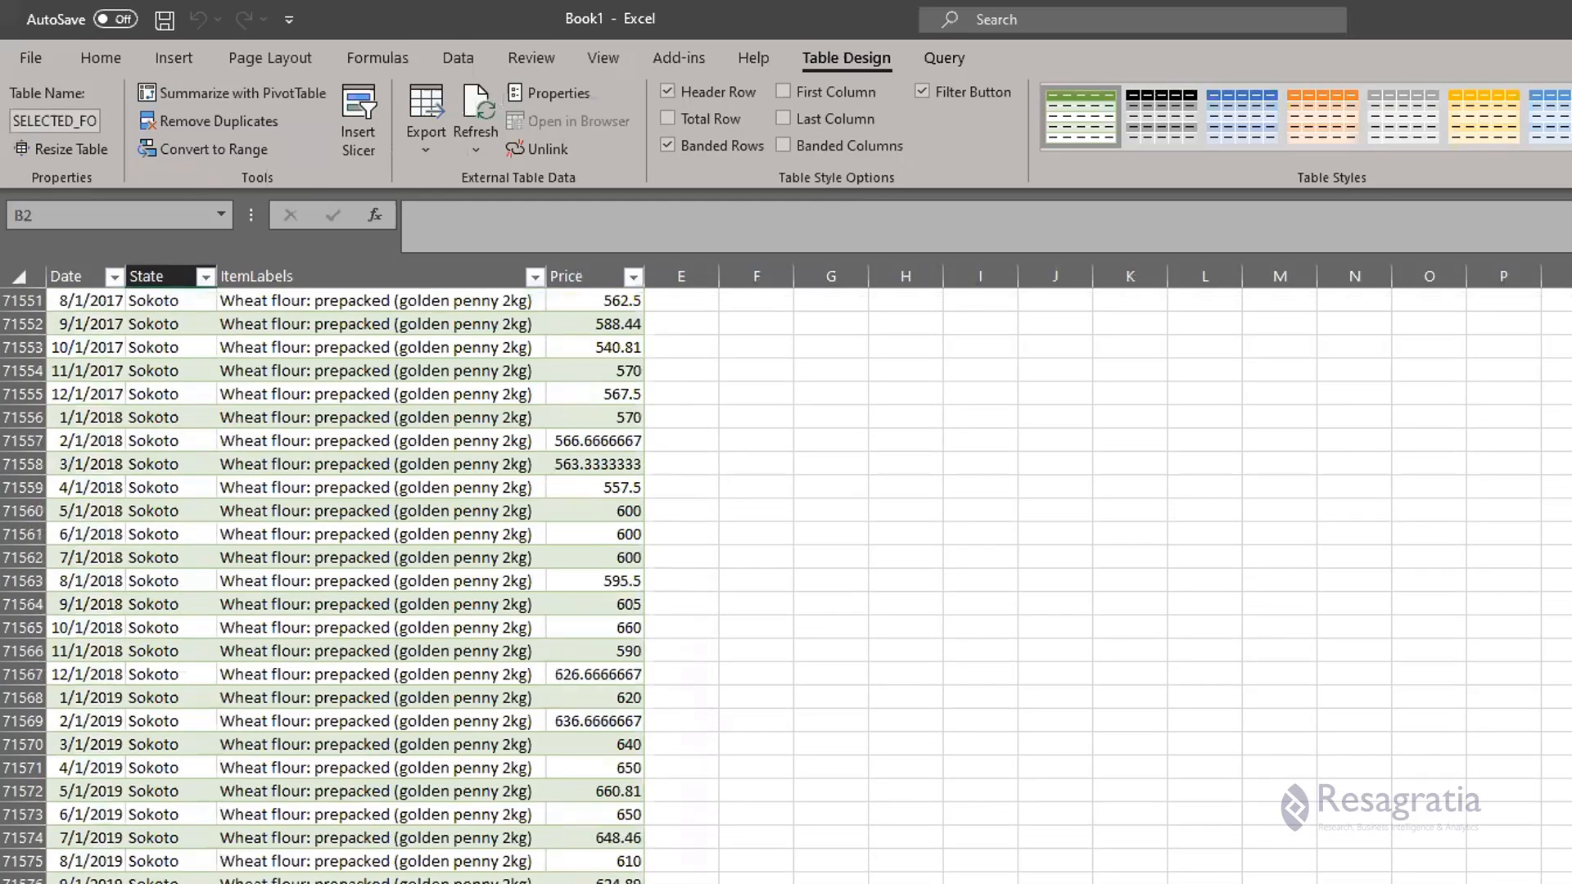
mouse_move(1571, 883)
left_mouse_down()
mouse_move(1571, 807)
mouse_move(1571, 883)
left_mouse_up()
left_click_drag(1571, 883, 1571, 294)
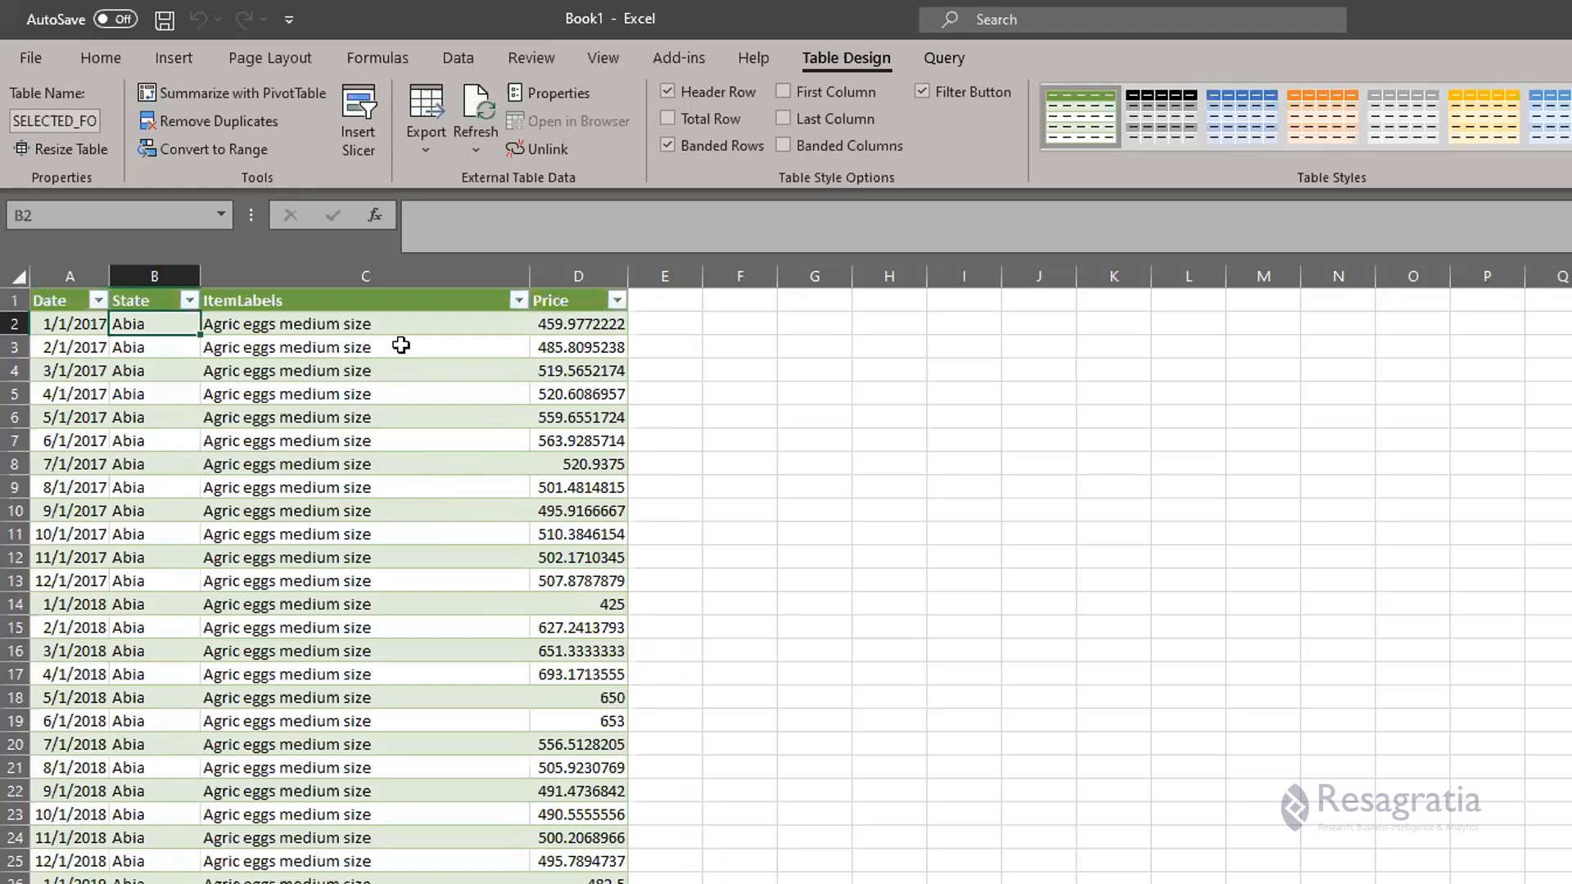
Exclude the ItemLabels entry in the filter of the ItemLabels column.
left_click(519, 301)
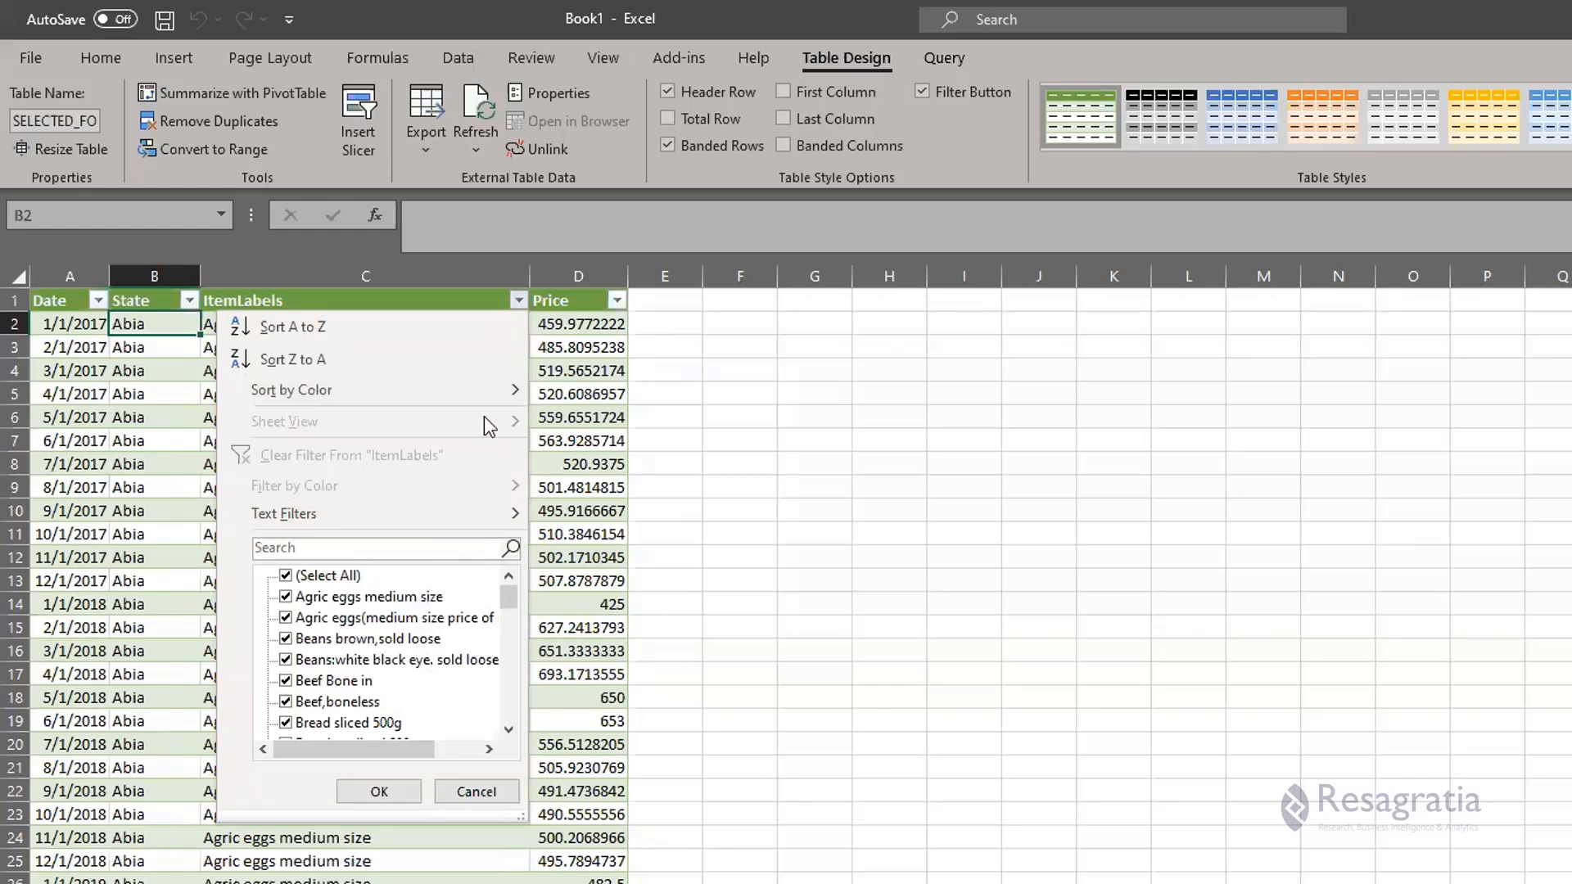
left_click_drag(511, 604, 513, 660)
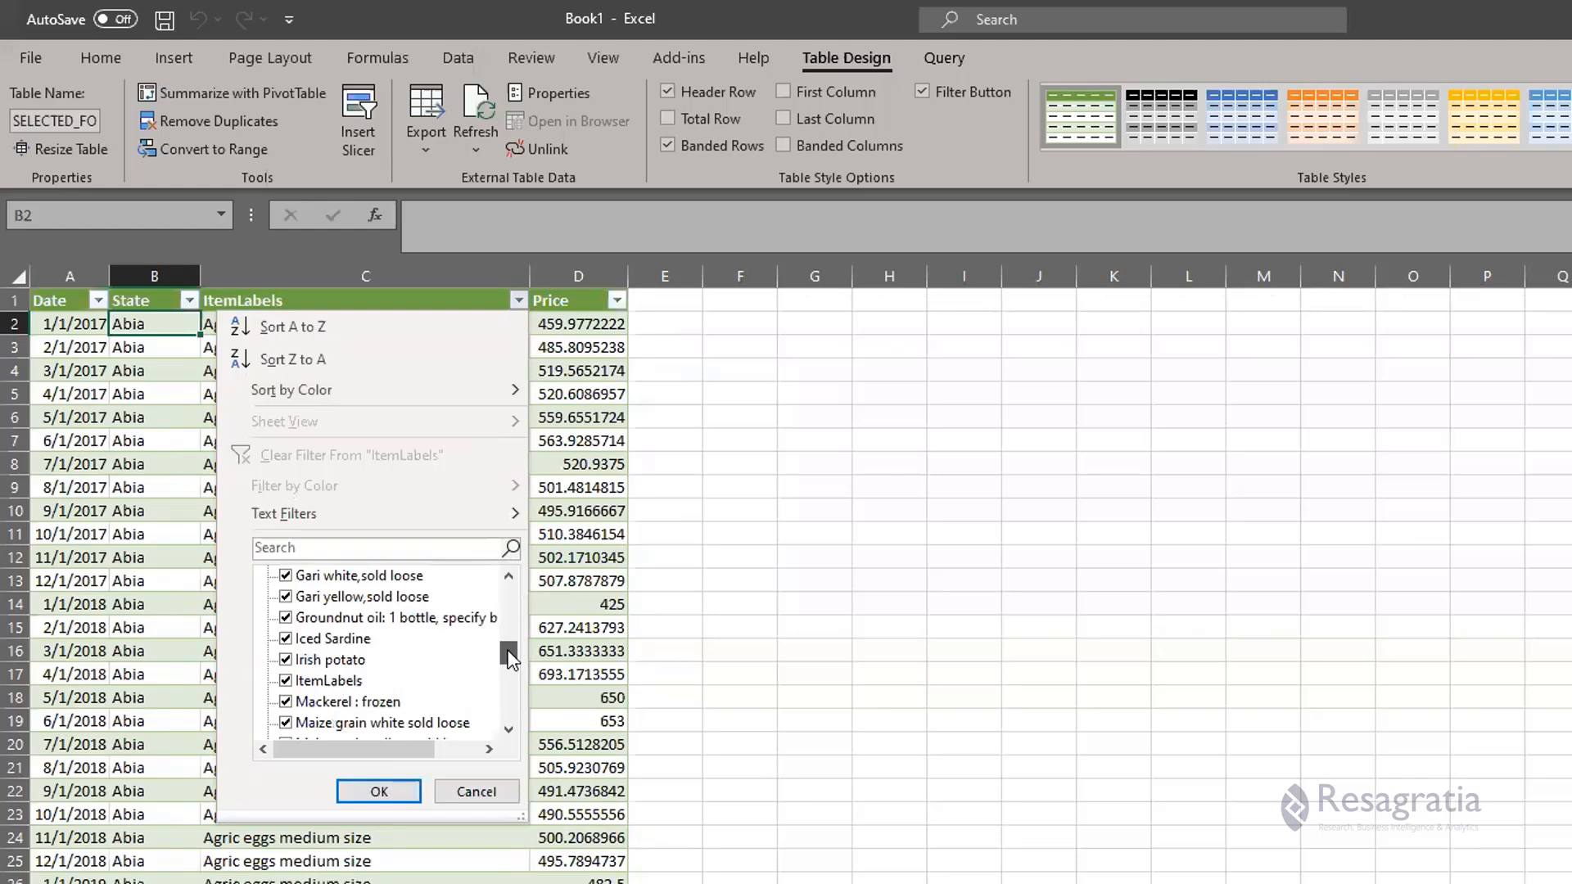
left_click(287, 688)
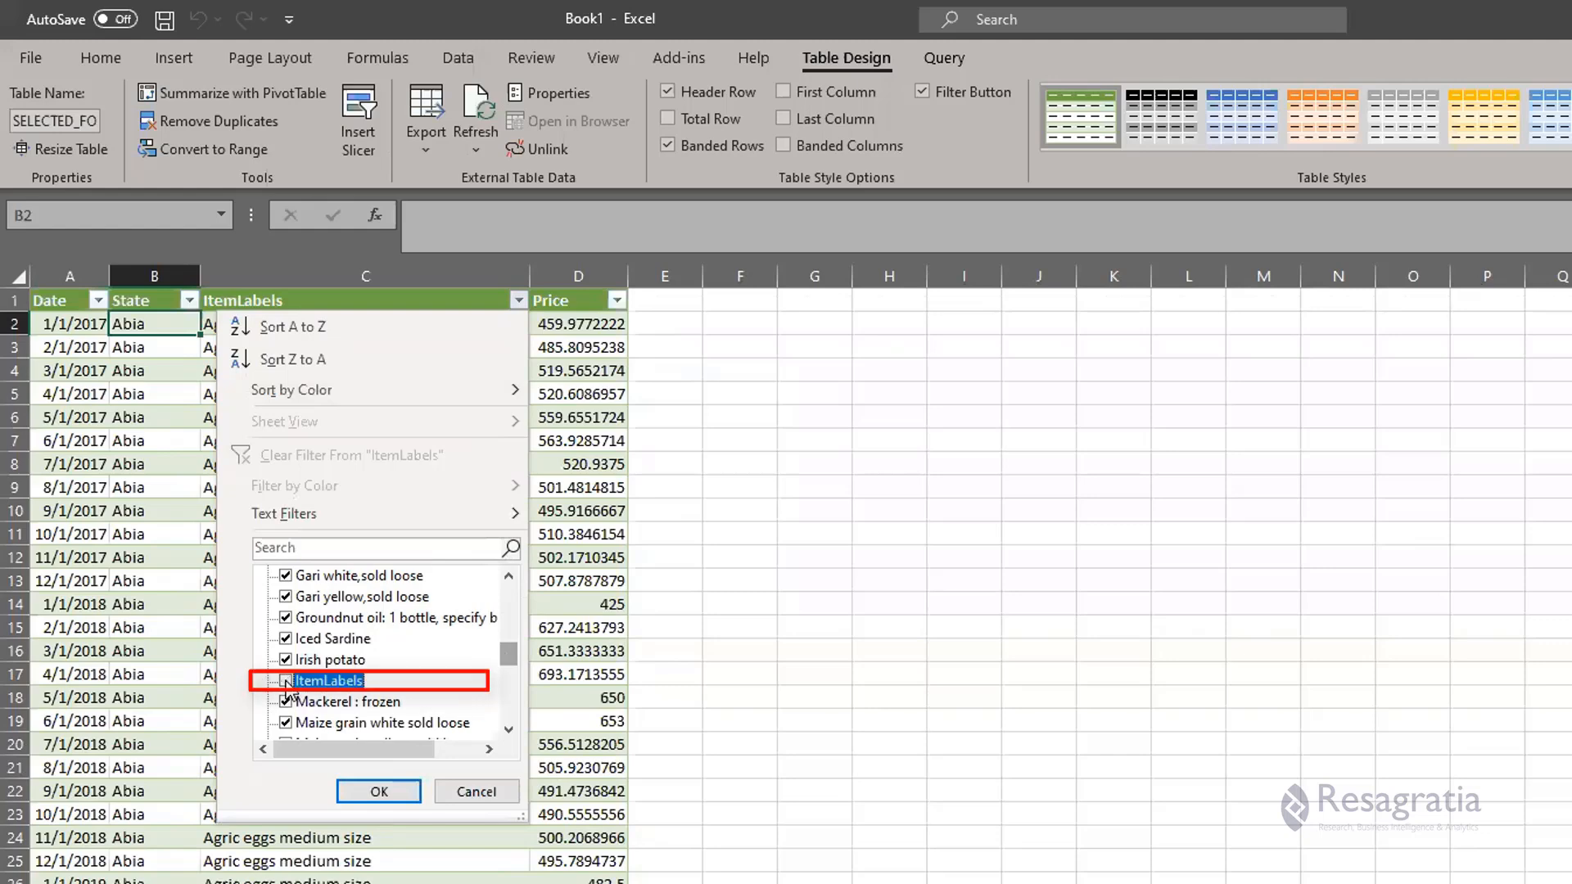